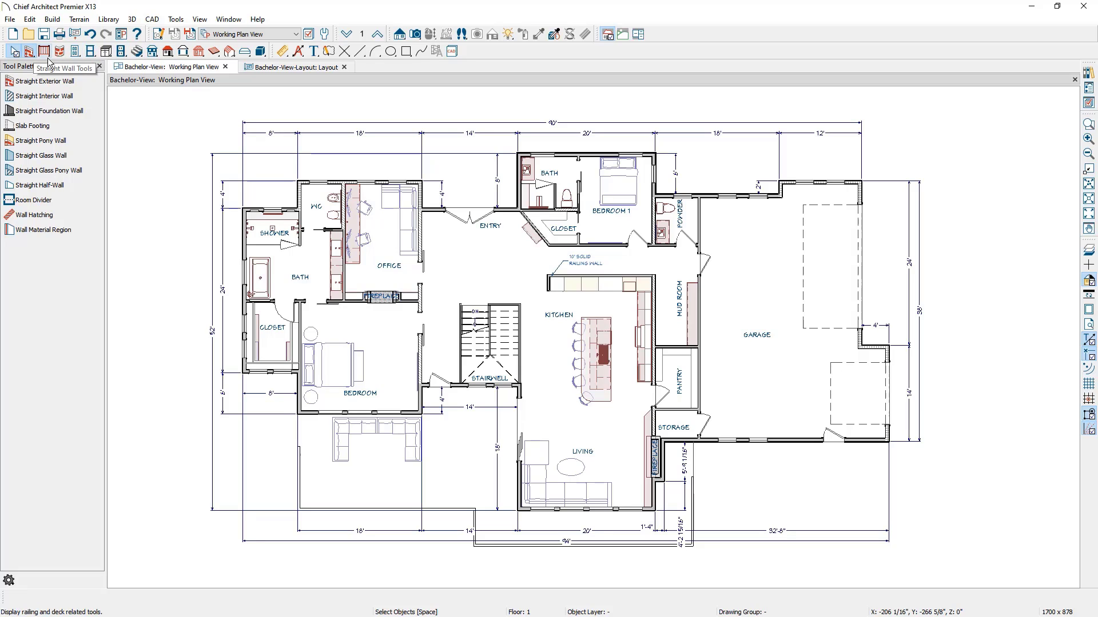
# Save the Bachelor-View layout as a layout template named My Layout Template in the Templates folder
pyautogui.click(284, 67)
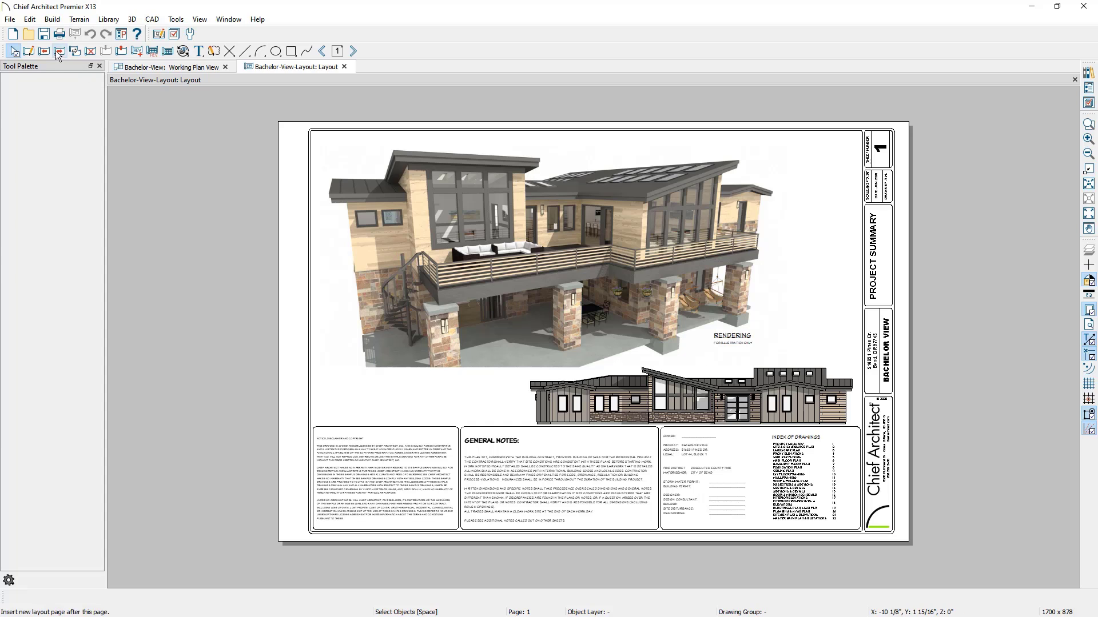
pyautogui.click(9, 20)
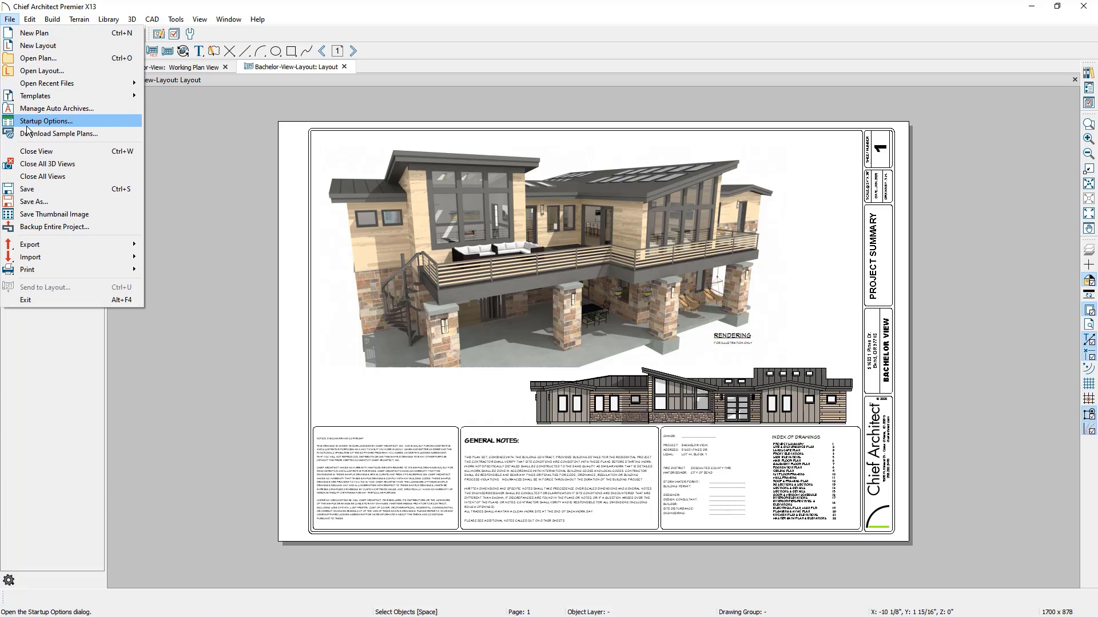
pyautogui.moveTo(30, 100)
pyautogui.click(189, 122)
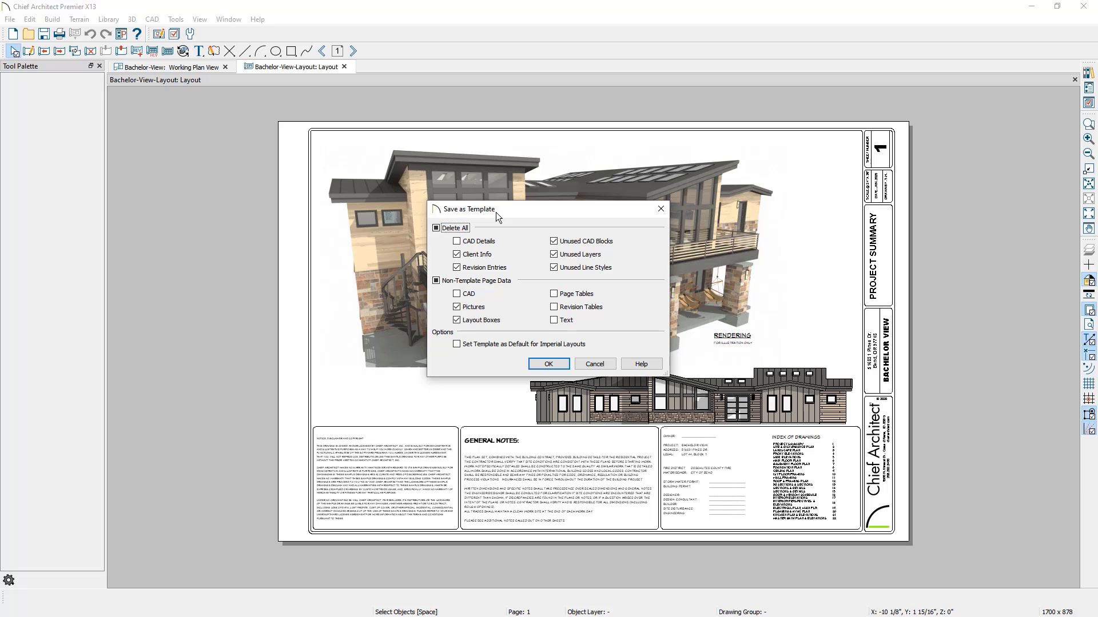
pyautogui.click(547, 363)
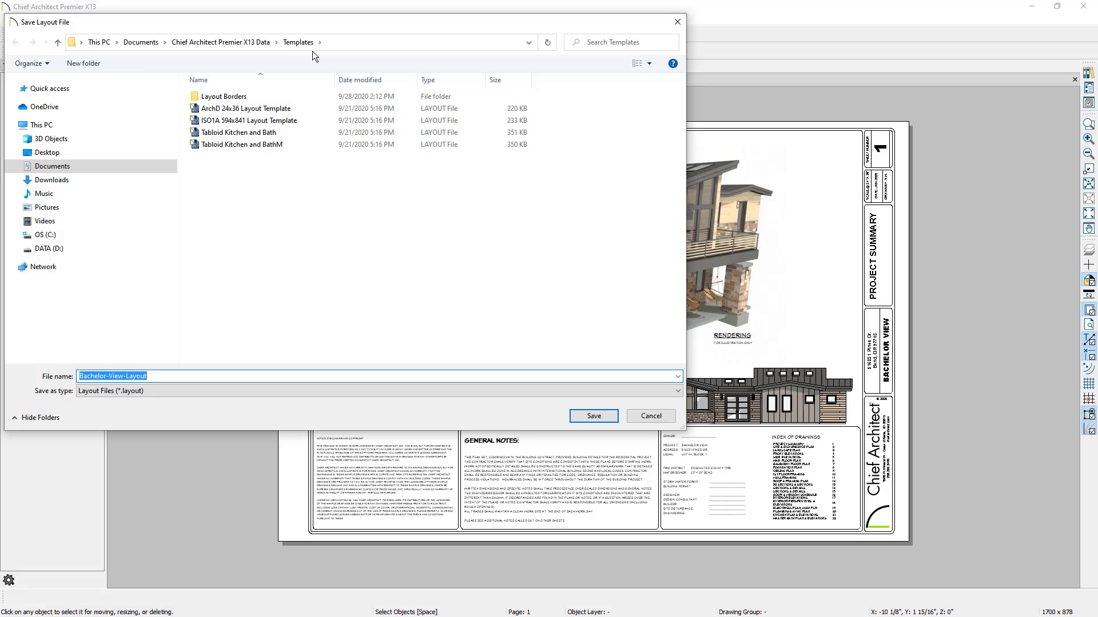
pyautogui.write('My Layout Template')
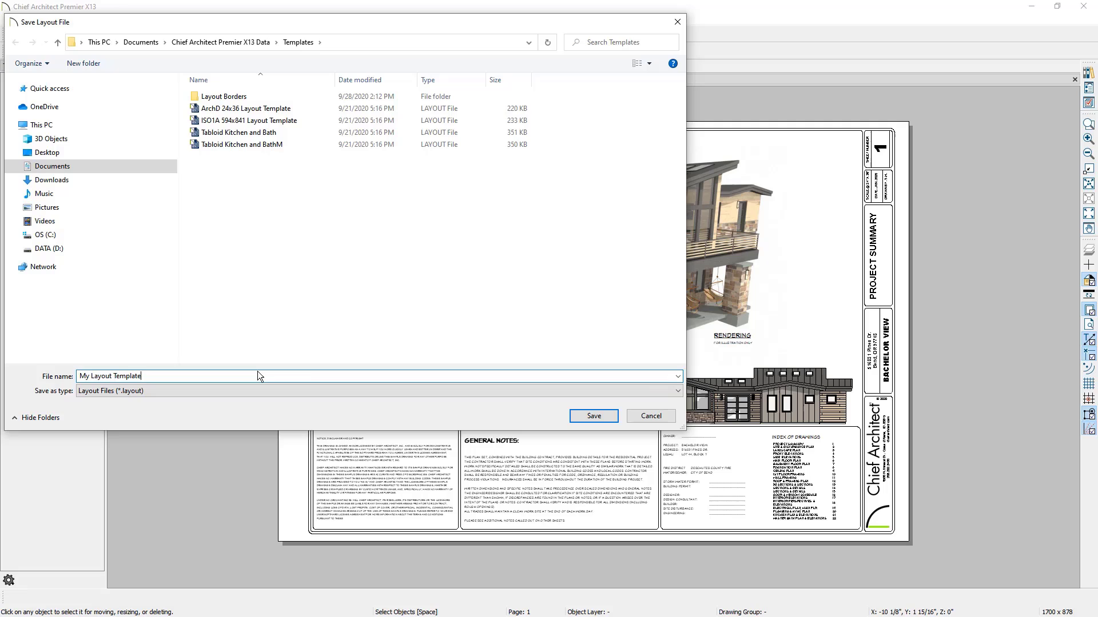
pyautogui.press('Return')
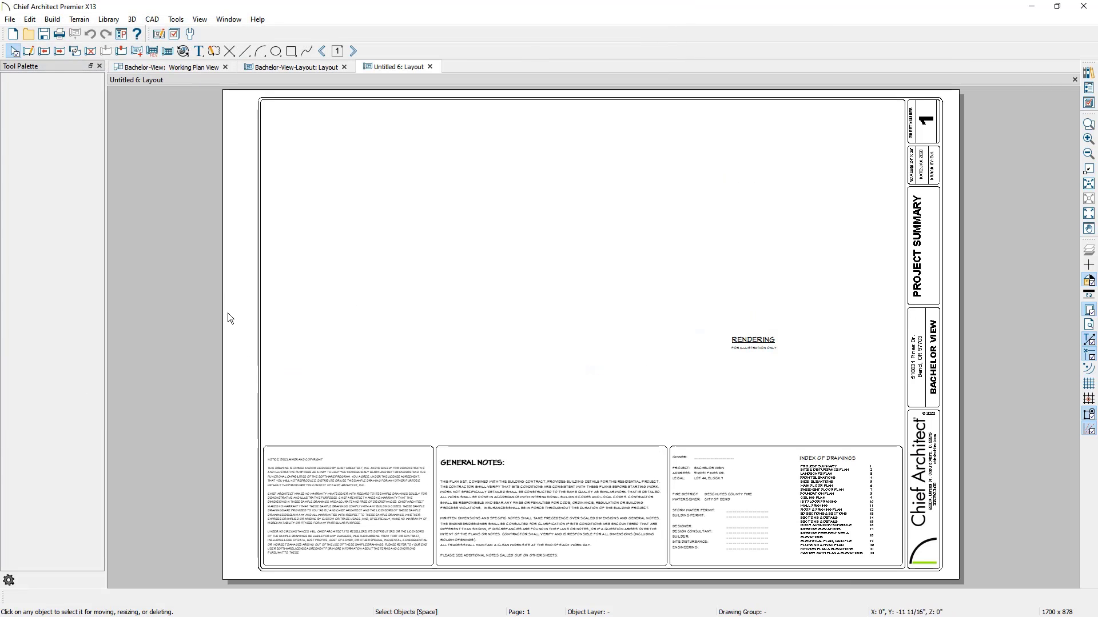
# Set My Layout Template as the U.S. units layout template in the preferences and create a new layout
pyautogui.click(121, 34)
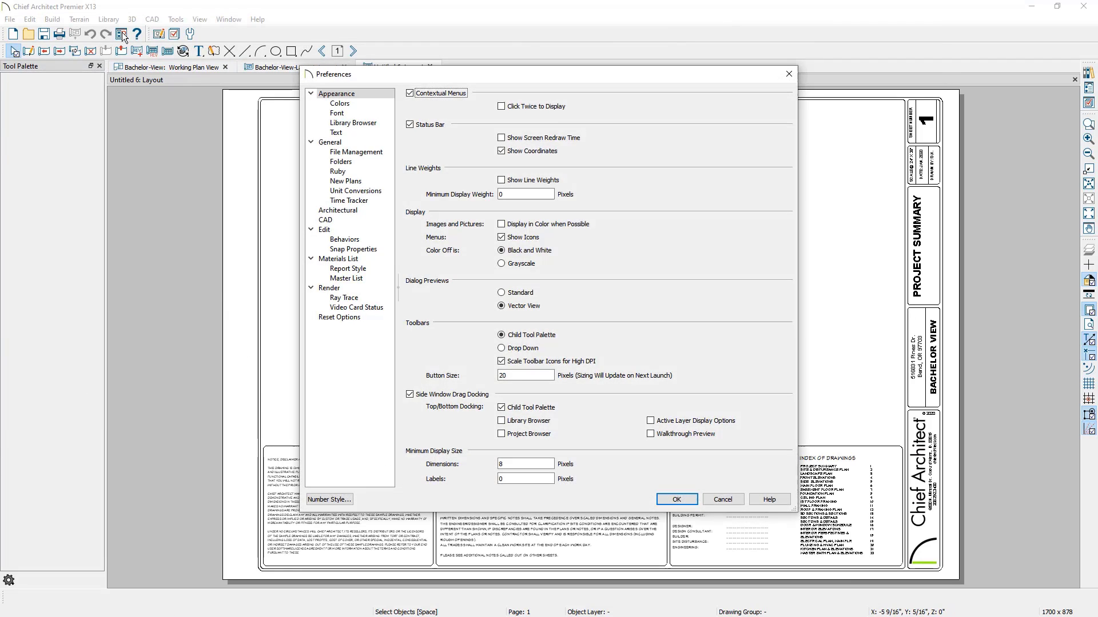
pyautogui.click(335, 181)
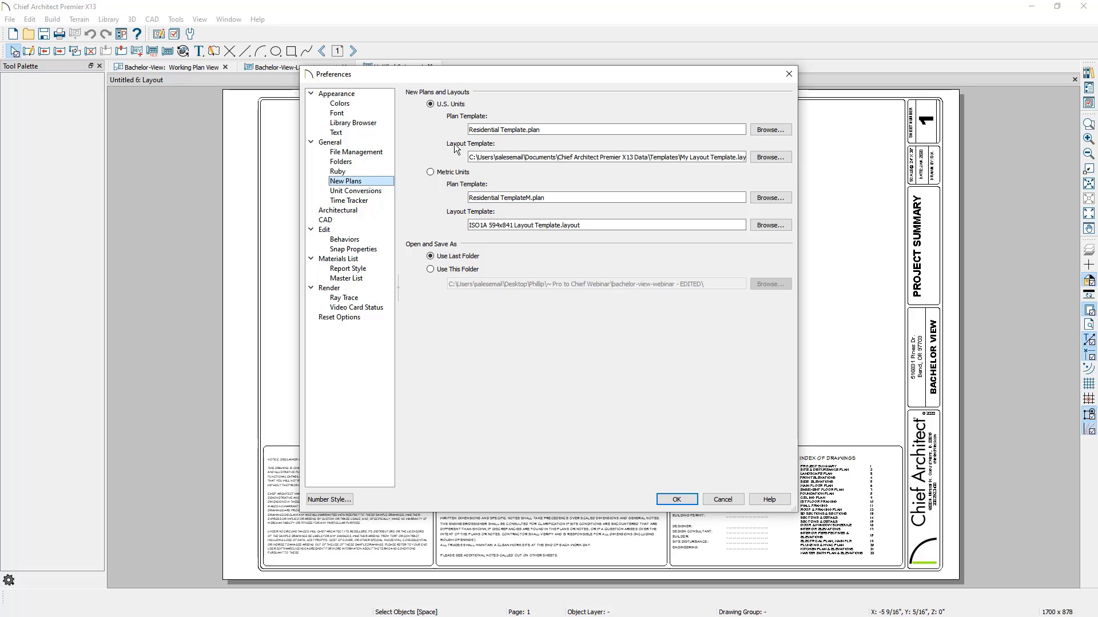
pyautogui.click(763, 156)
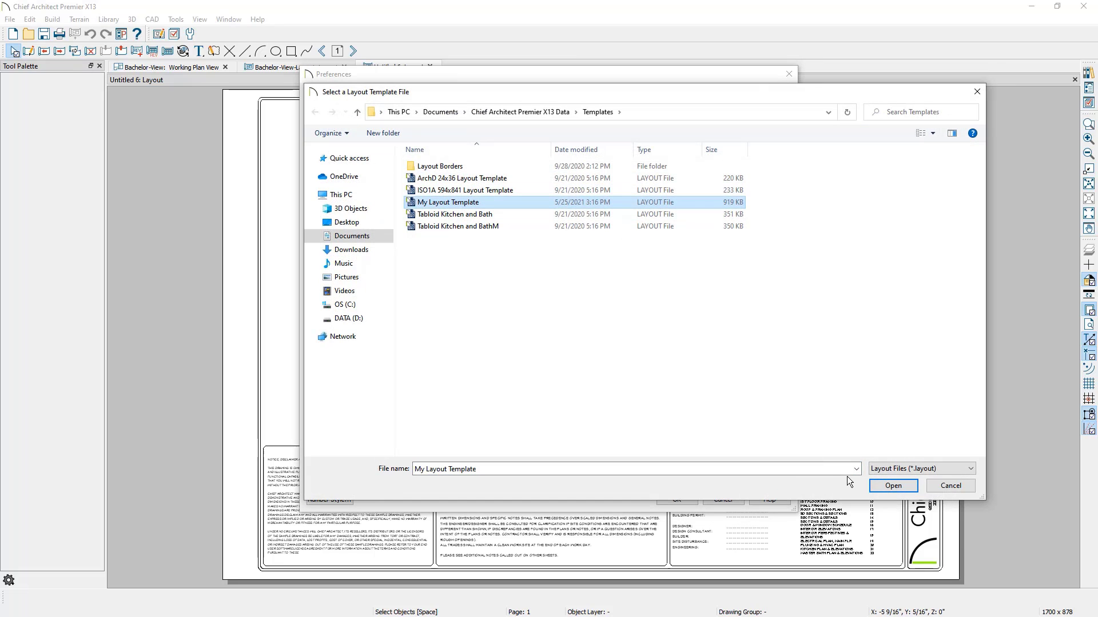
pyautogui.click(890, 485)
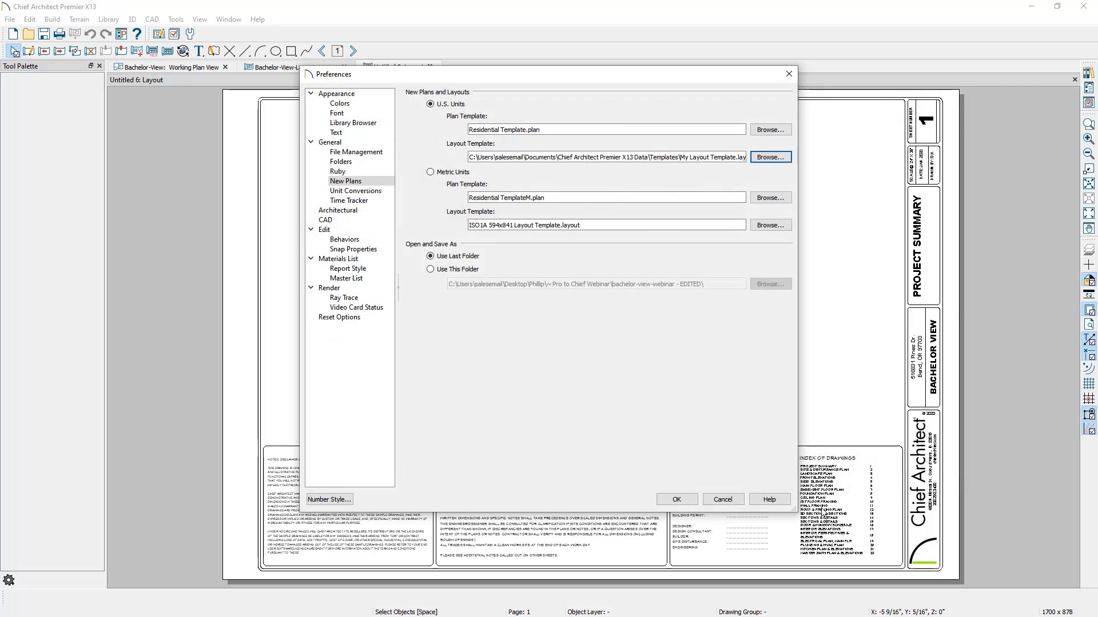
pyautogui.click(677, 500)
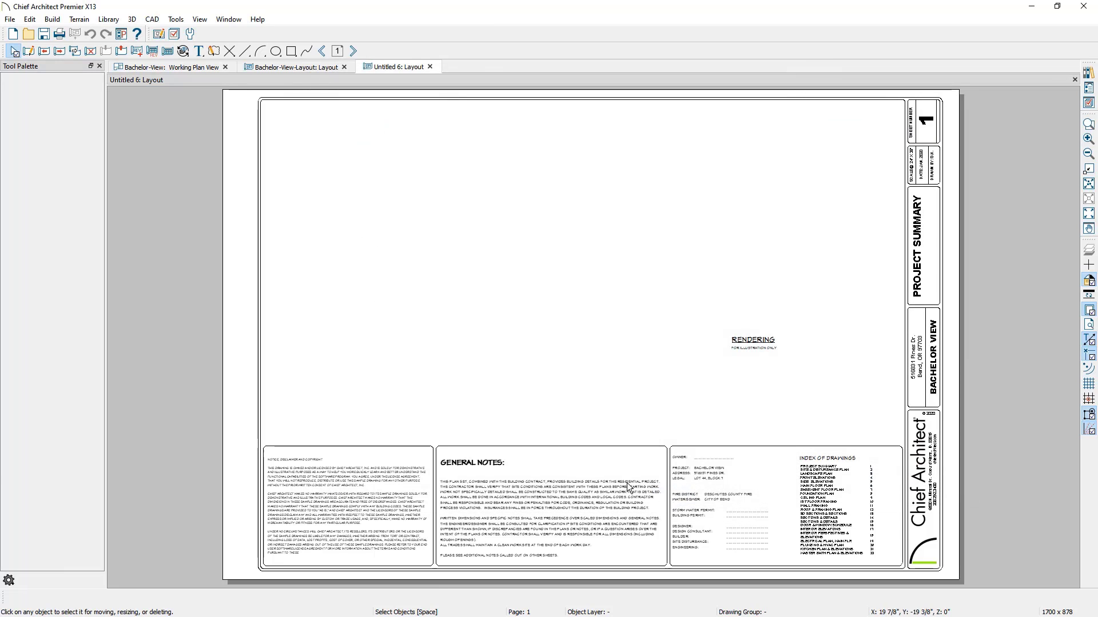
pyautogui.click(11, 20)
pyautogui.click(28, 47)
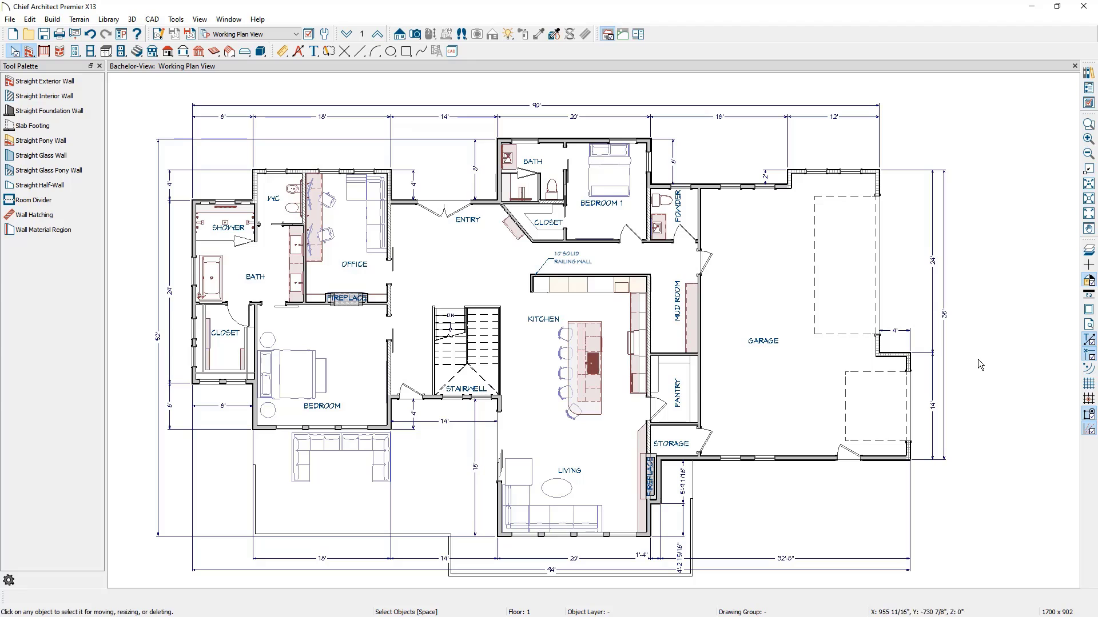
# Display the active layer list beside the plan and check the layer of the overall dimension line beside the garage
pyautogui.click(1089, 104)
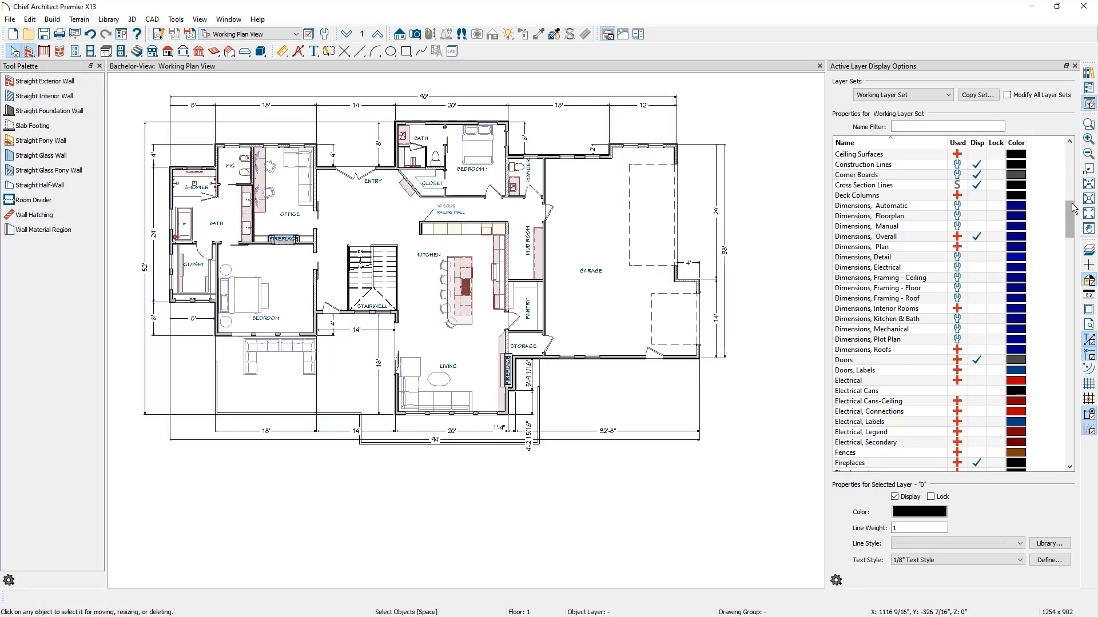
pyautogui.scroll(-7, 1072, 235)
pyautogui.moveTo(1072, 235); pyautogui.dragTo(1071, 152)
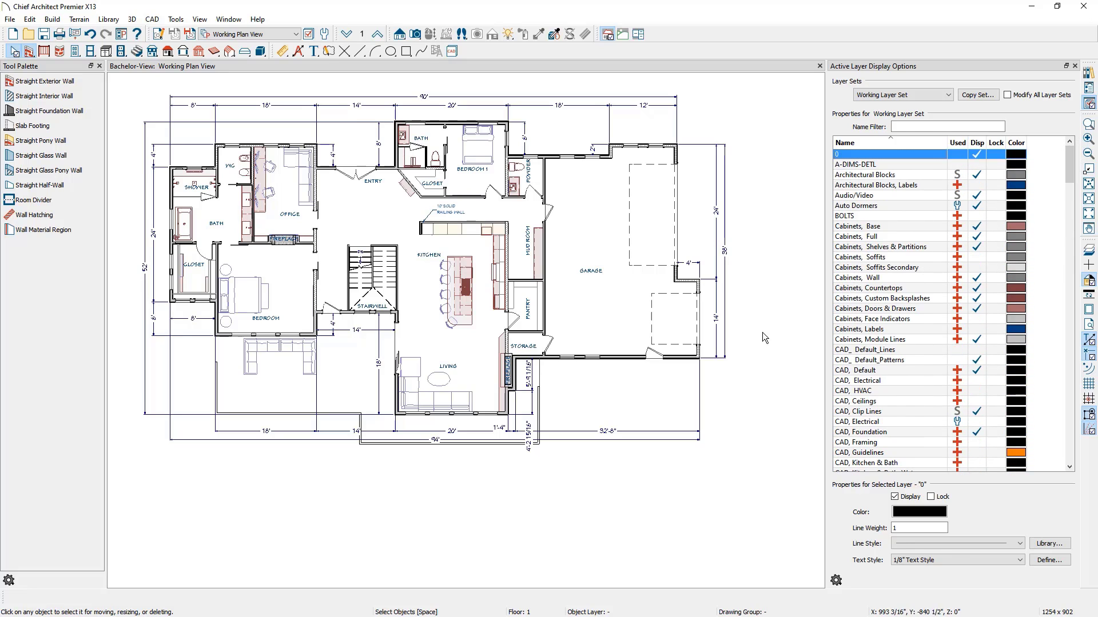
pyautogui.click(725, 297)
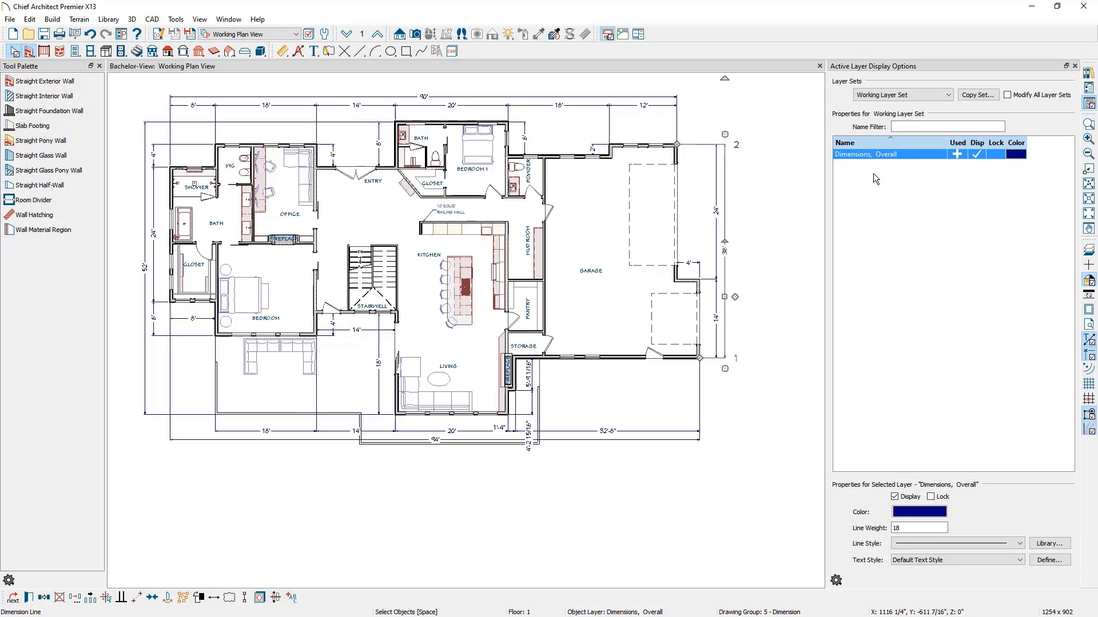
pyautogui.click(801, 233)
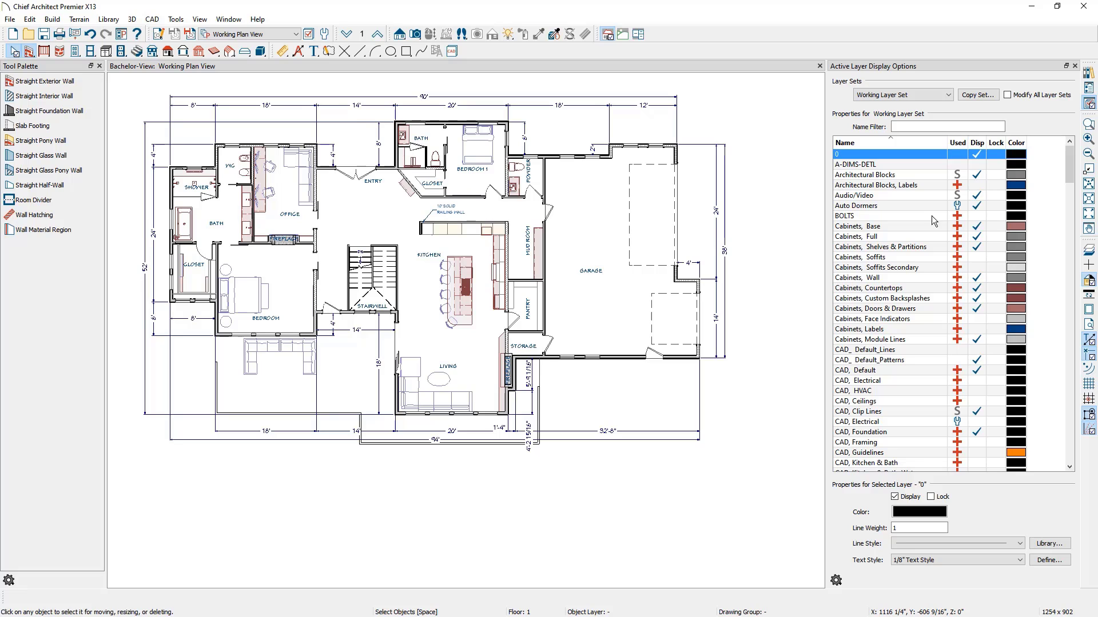
pyautogui.moveTo(1068, 166); pyautogui.dragTo(1066, 222)
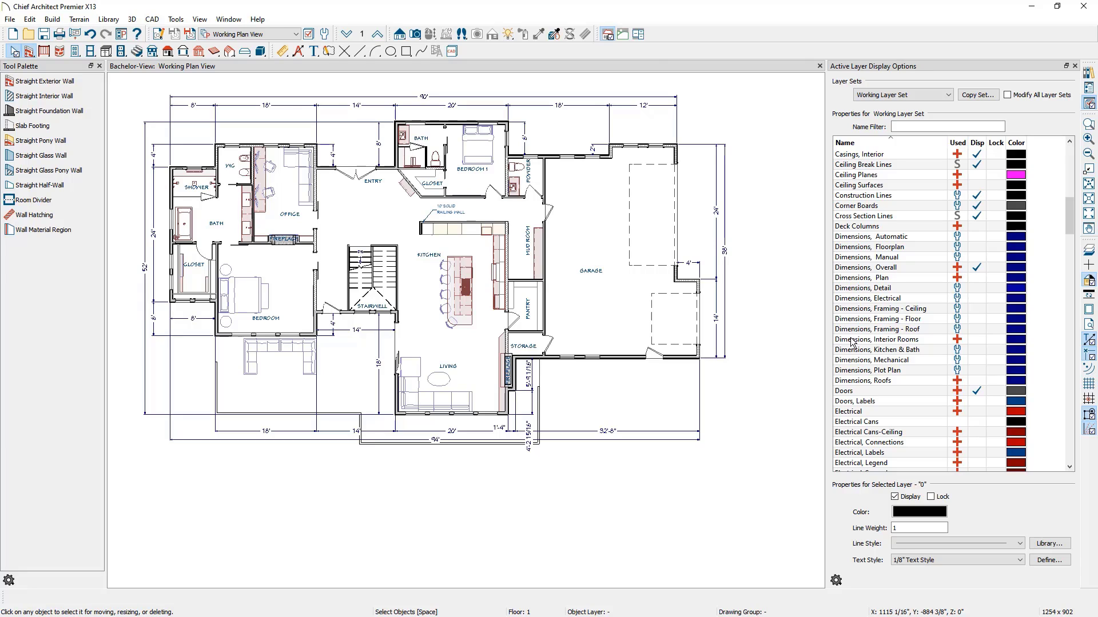
# Duplicate the "Dimensions, Overall" layer in the layer display options of the Working Layer Set
pyautogui.click(308, 35)
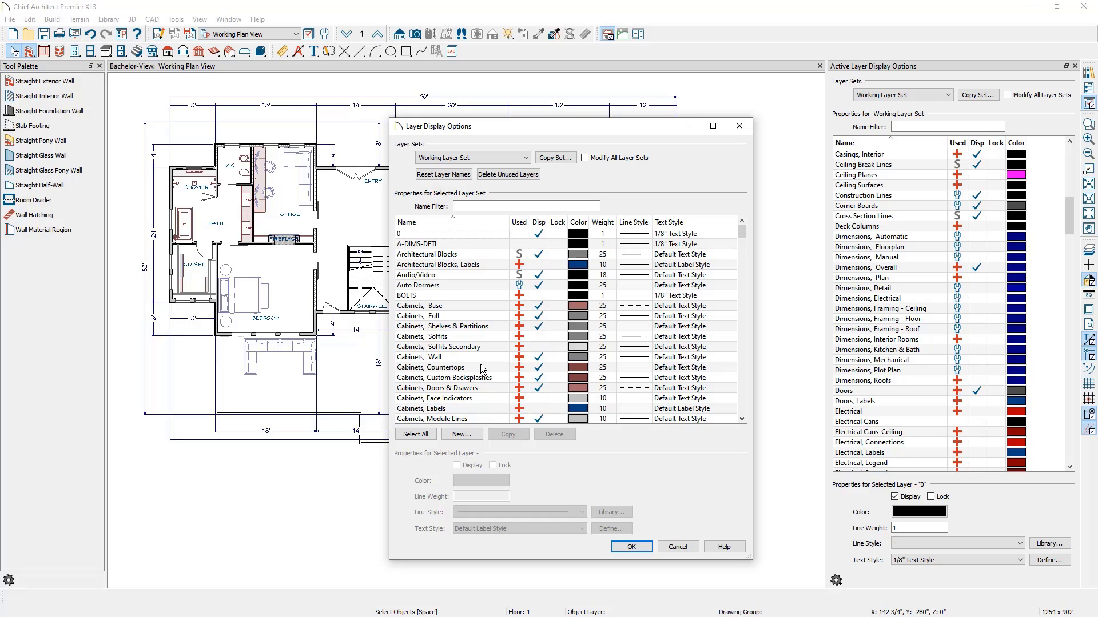
pyautogui.scroll(-12, 483, 372)
pyautogui.scroll(-4, 482, 369)
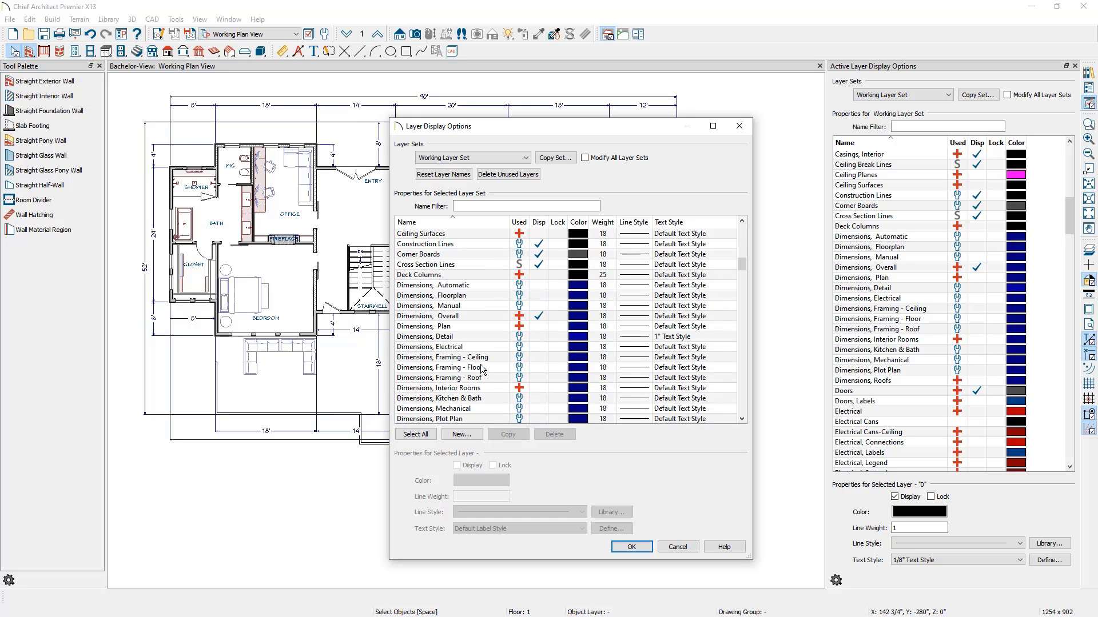
pyautogui.click(482, 318)
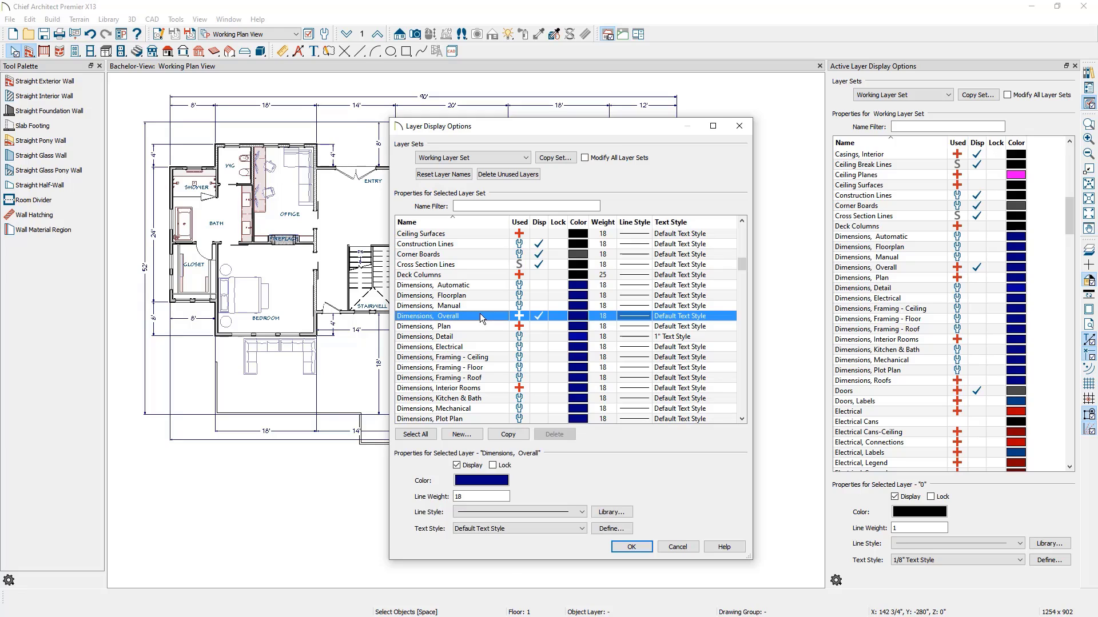
pyautogui.click(508, 435)
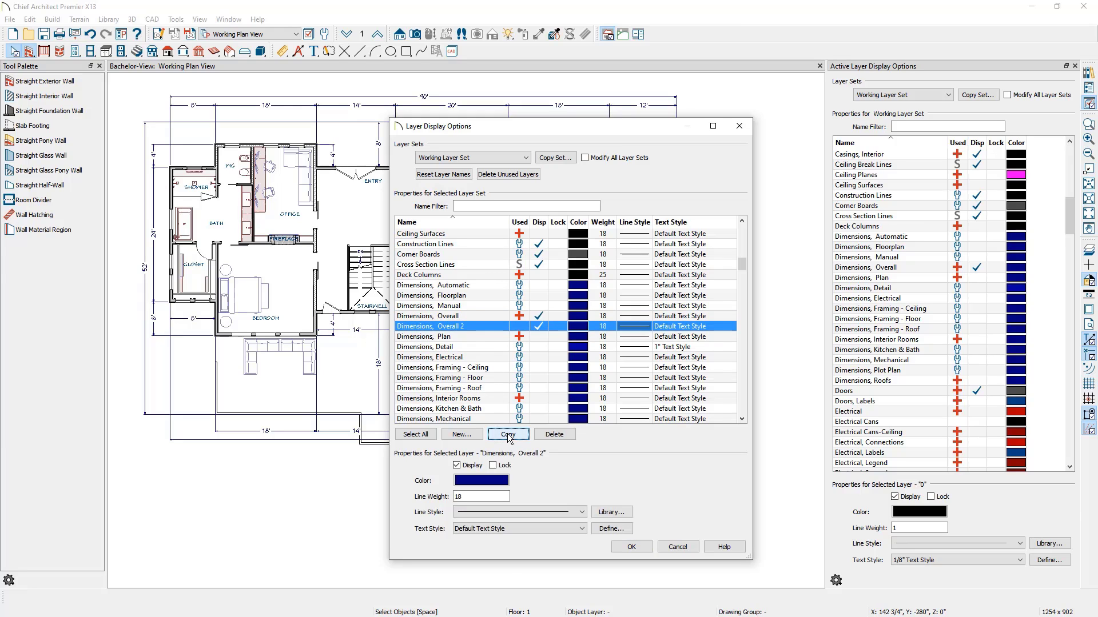
# Rename the copied layer as "Dimensions, Example", apply the layer changes and select it in the active layer list
pyautogui.click(474, 326)
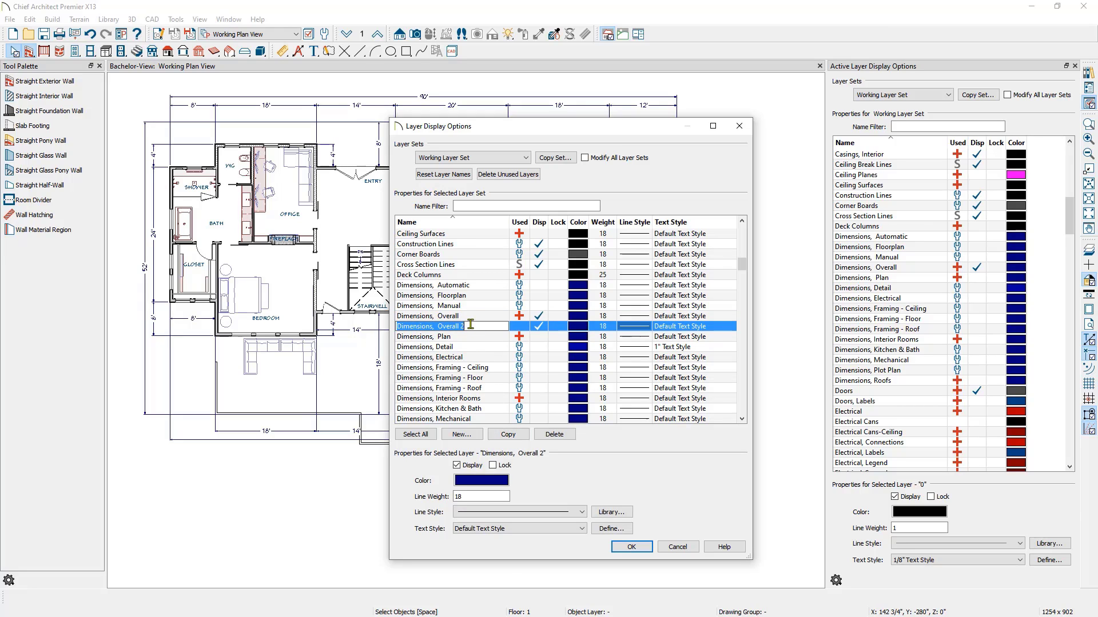
pyautogui.moveTo(466, 326); pyautogui.dragTo(436, 326)
pyautogui.press('BackSpace')
pyautogui.write('Exampl')
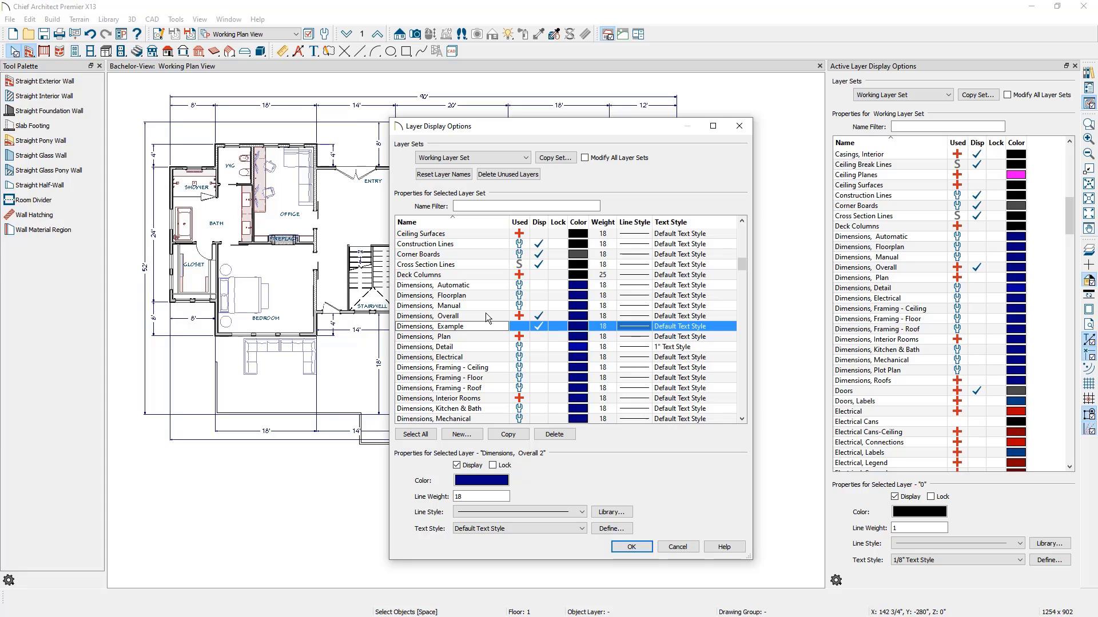
pyautogui.click(637, 547)
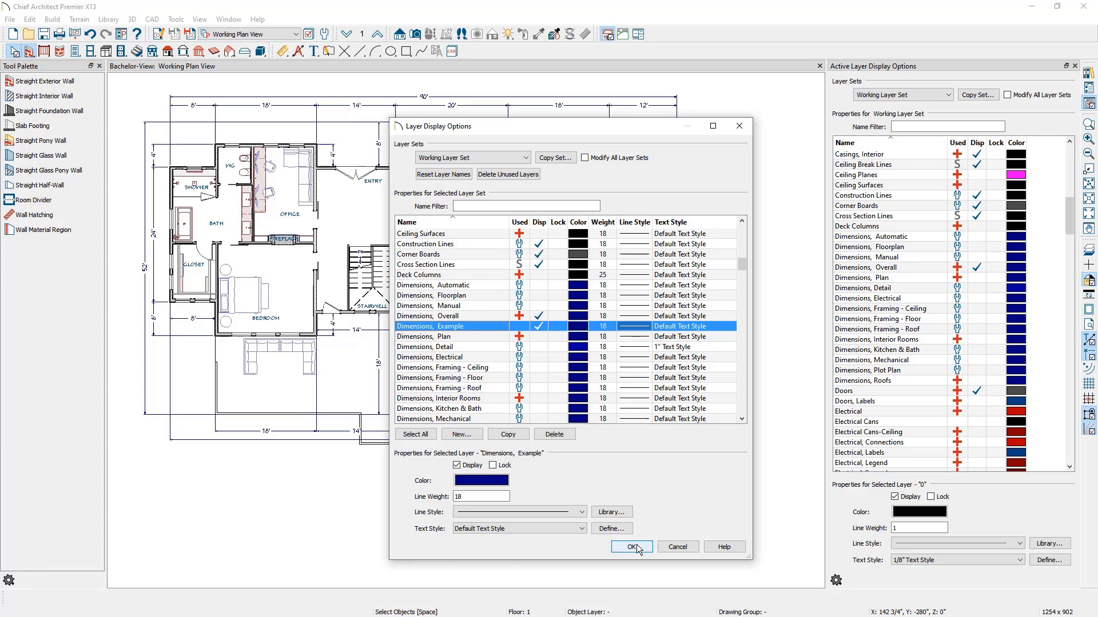
pyautogui.click(632, 547)
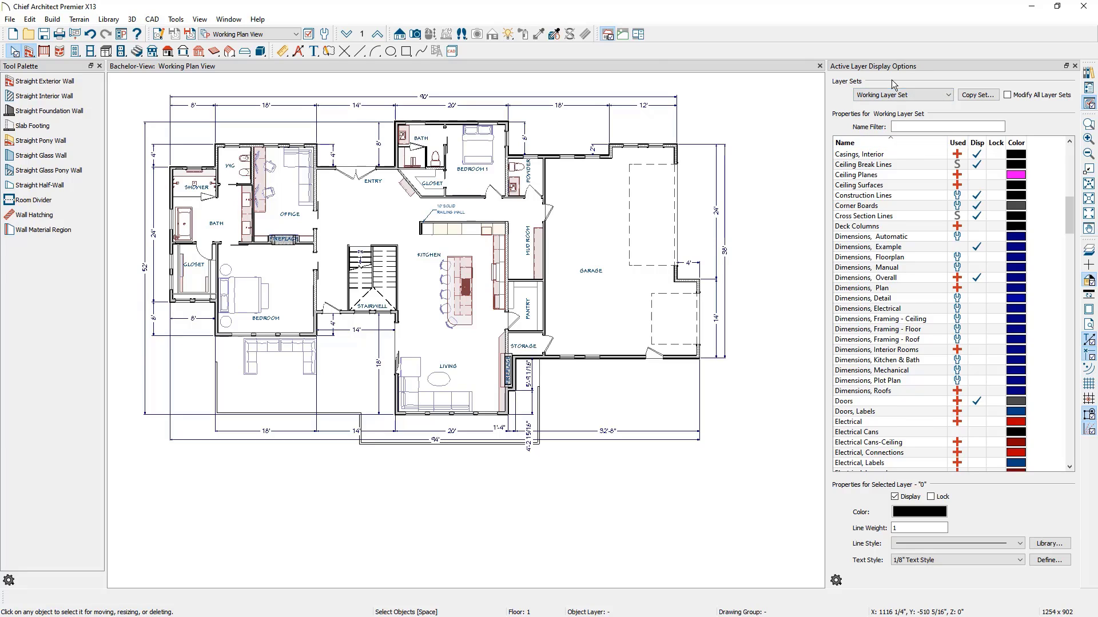
pyautogui.click(872, 248)
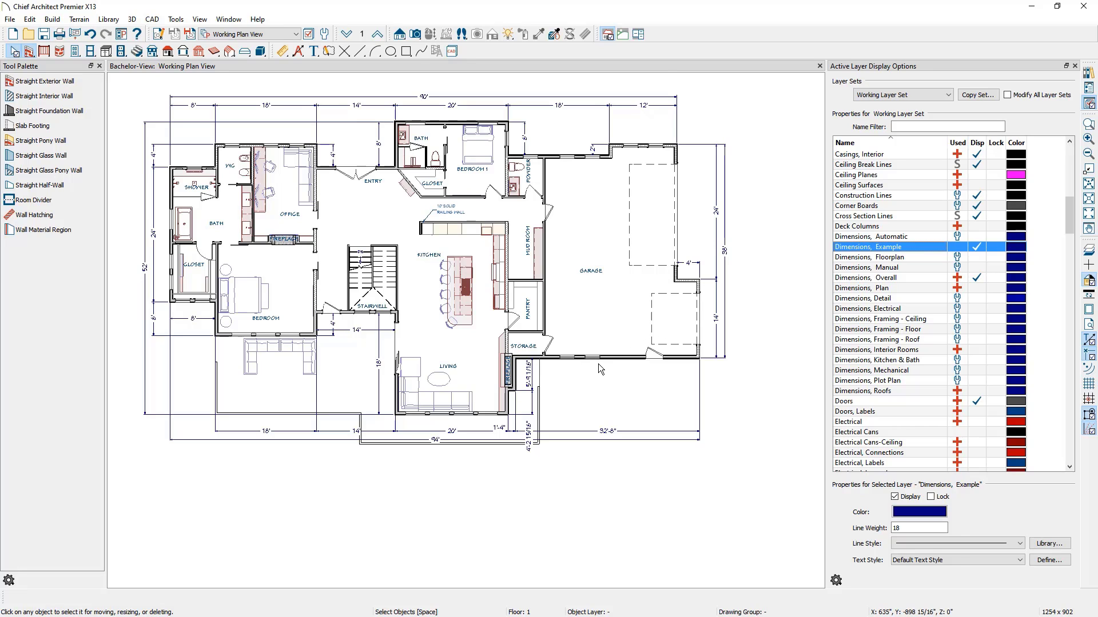
# Draw a horizontal interior dimension across the living room, between its side walls near the sofa
pyautogui.scroll(1, 467, 410)
pyautogui.scroll(1, 467, 410)
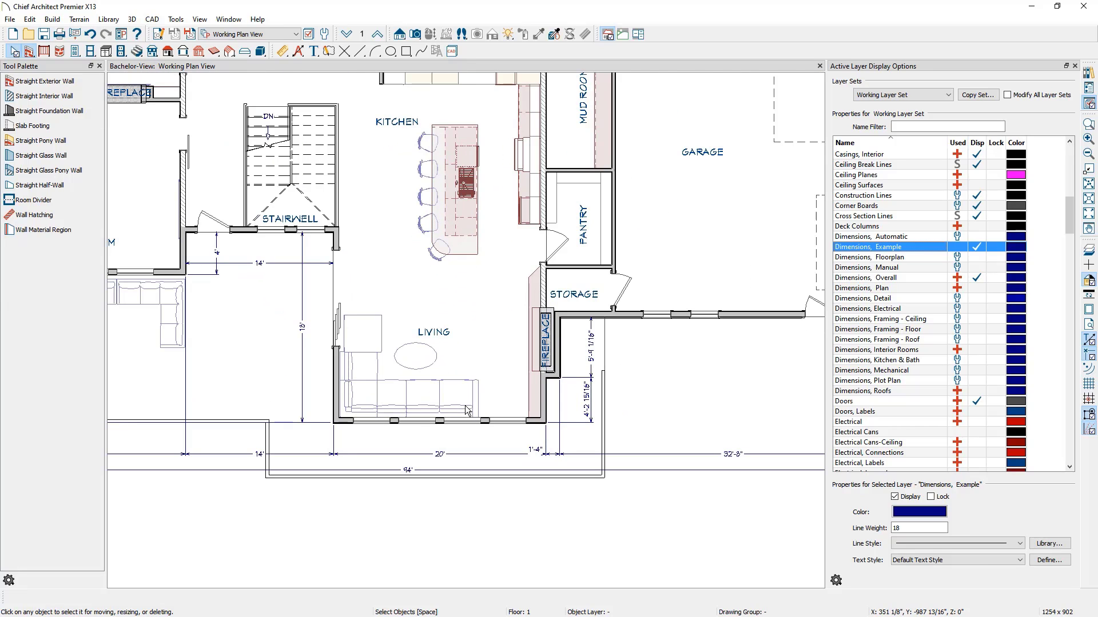
pyautogui.click(283, 51)
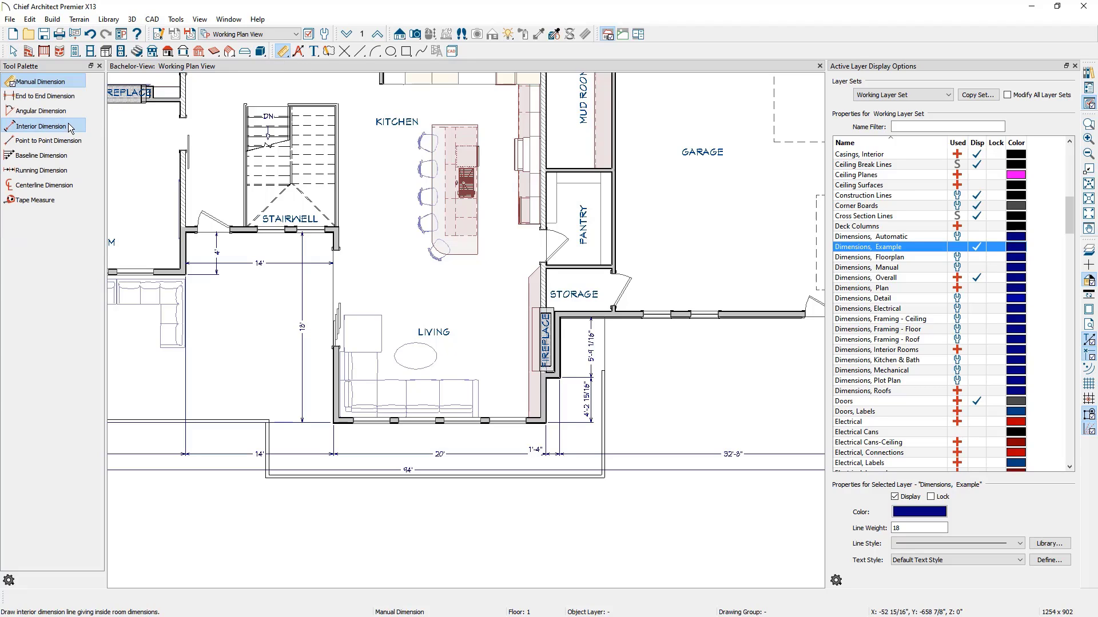
pyautogui.click(41, 126)
pyautogui.moveTo(316, 378); pyautogui.dragTo(591, 382)
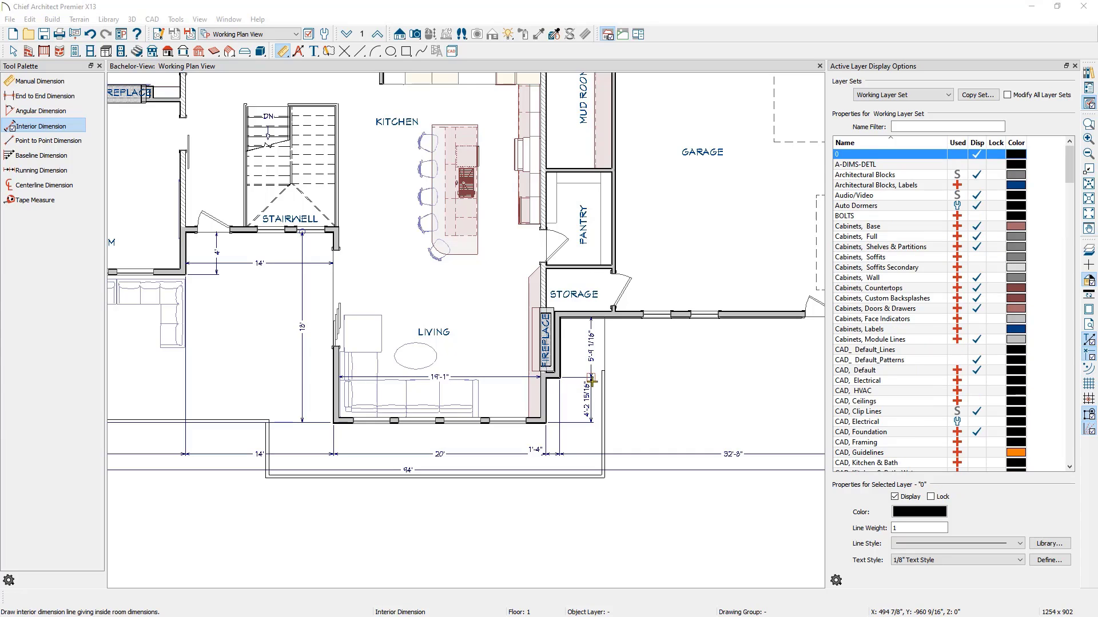
# Assign the living room's interior dimension to the "Dimensions, Example" layer and reselect it to check its layer
pyautogui.doubleClick(506, 377)
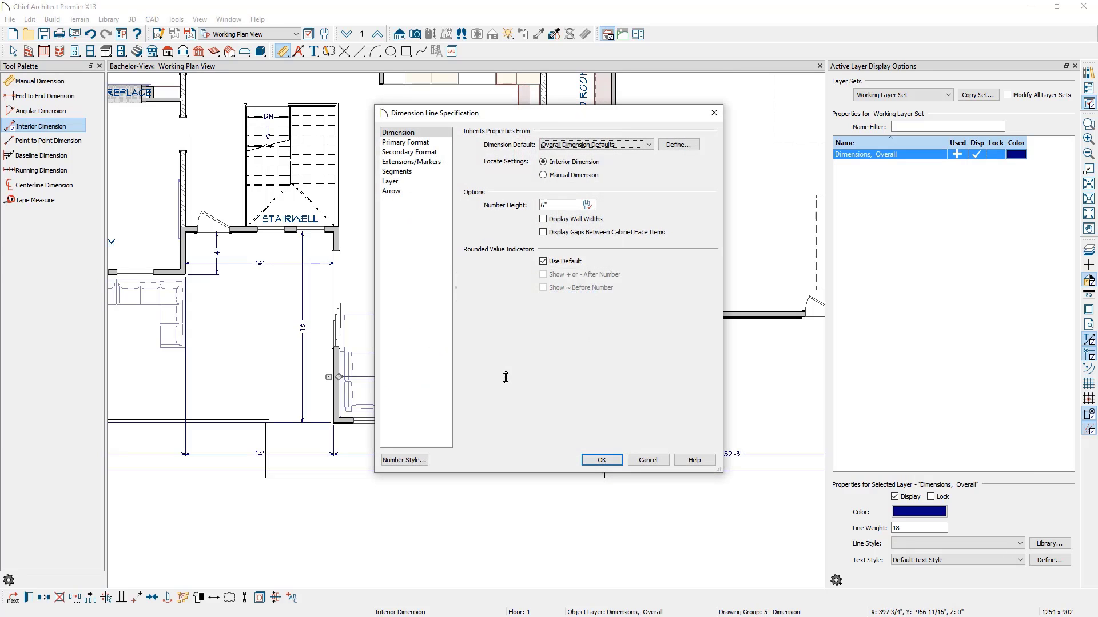
pyautogui.click(412, 183)
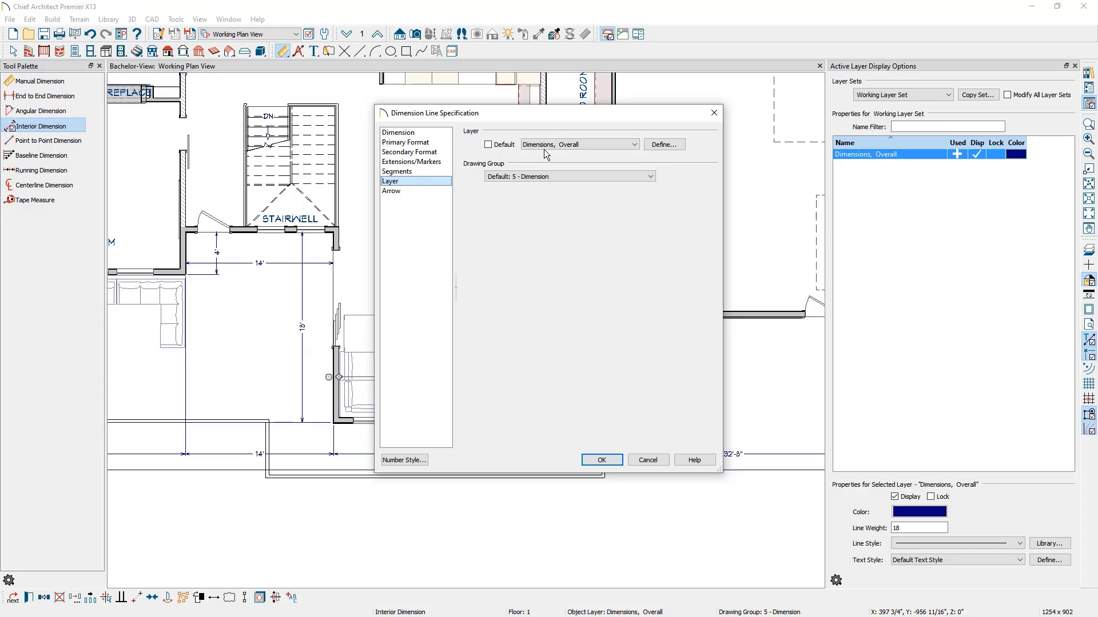
pyautogui.click(594, 147)
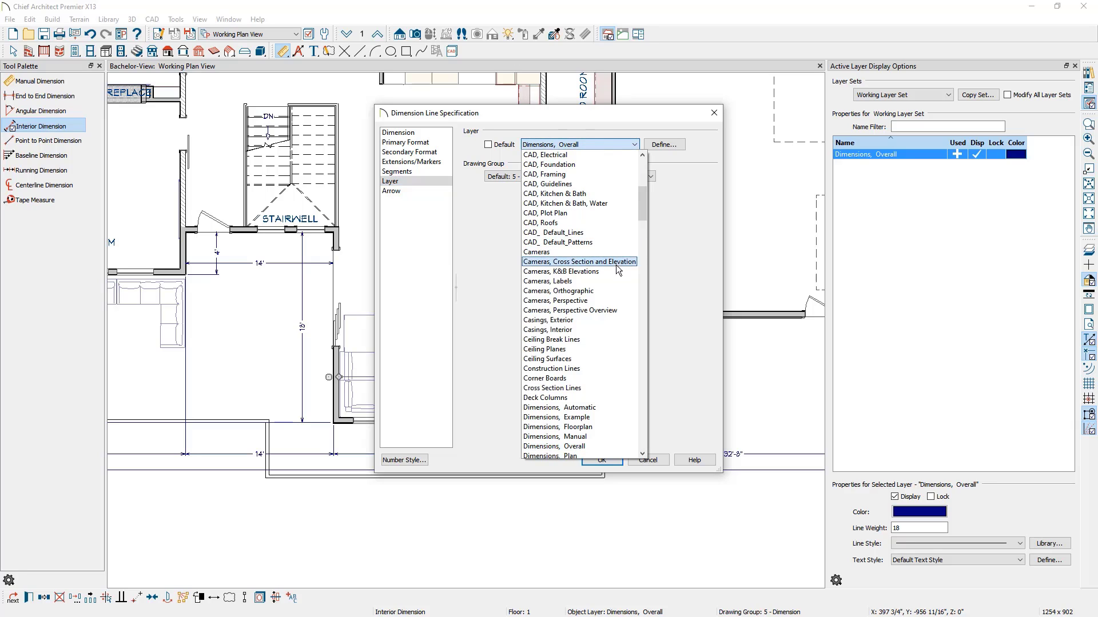
pyautogui.click(598, 419)
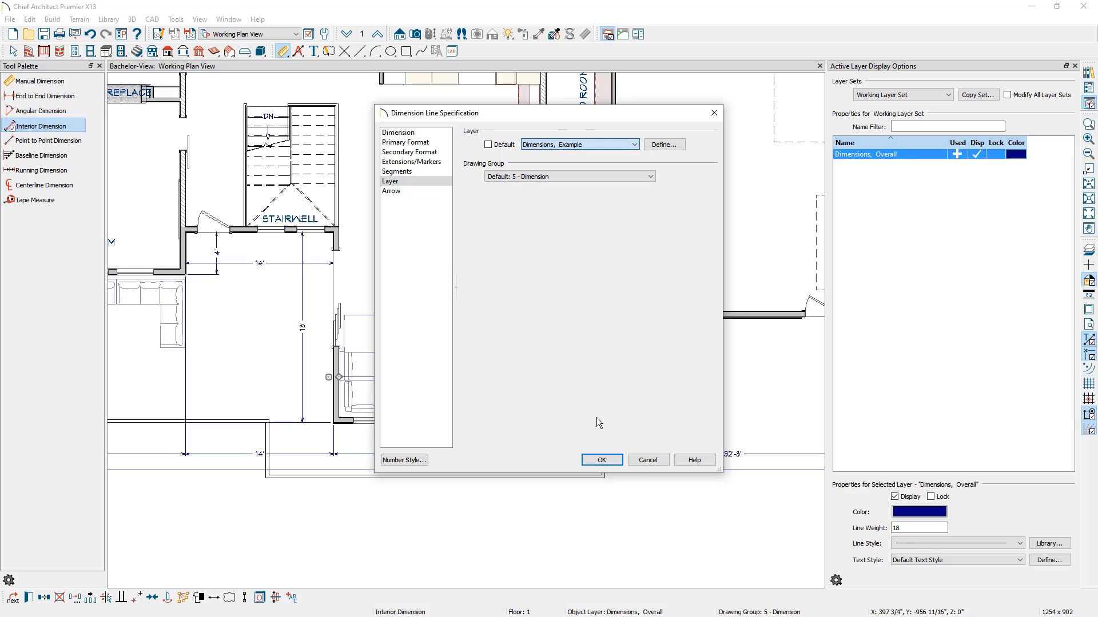
pyautogui.click(602, 460)
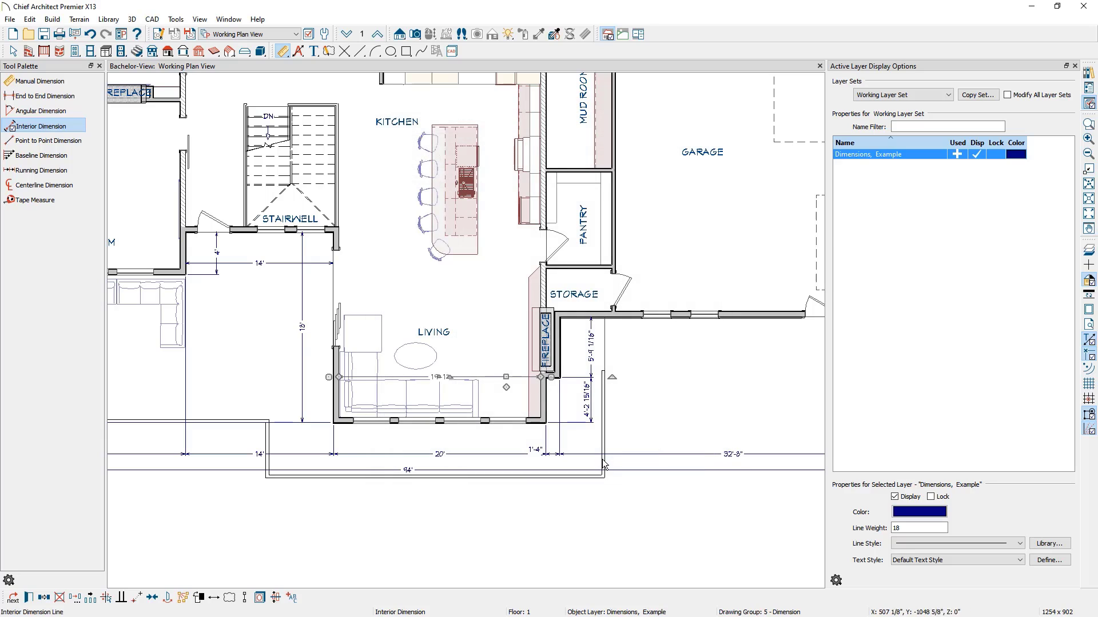
pyautogui.press('space')
pyautogui.click(510, 379)
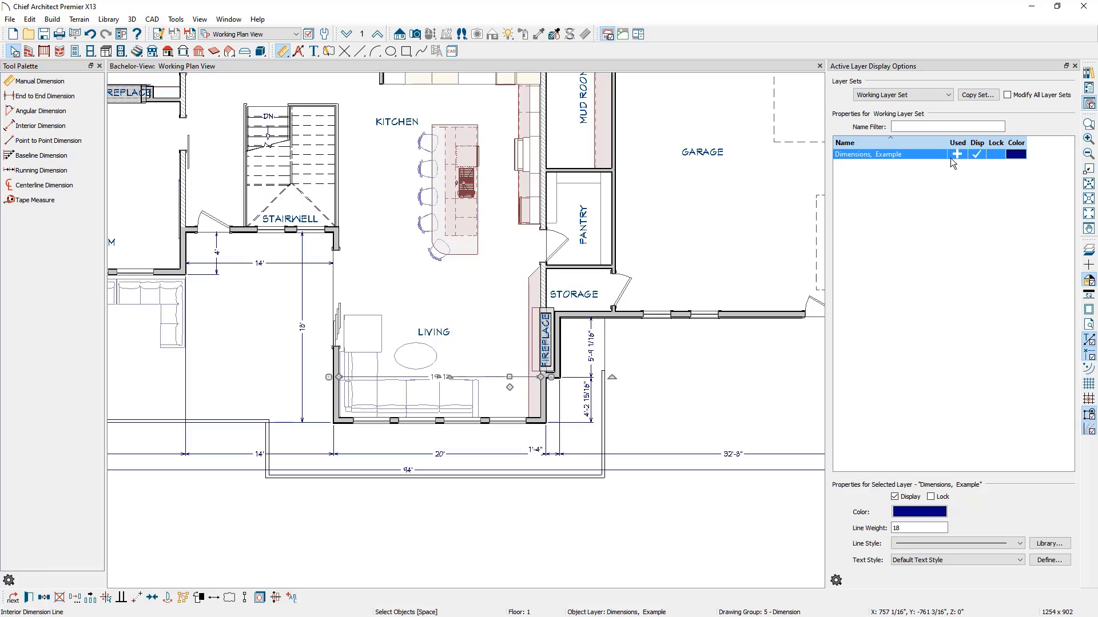
# Turn off the display of the "Dimensions, Example" layer in the Working Layer Set and deselect the dimension
pyautogui.click(977, 154)
pyautogui.click(748, 427)
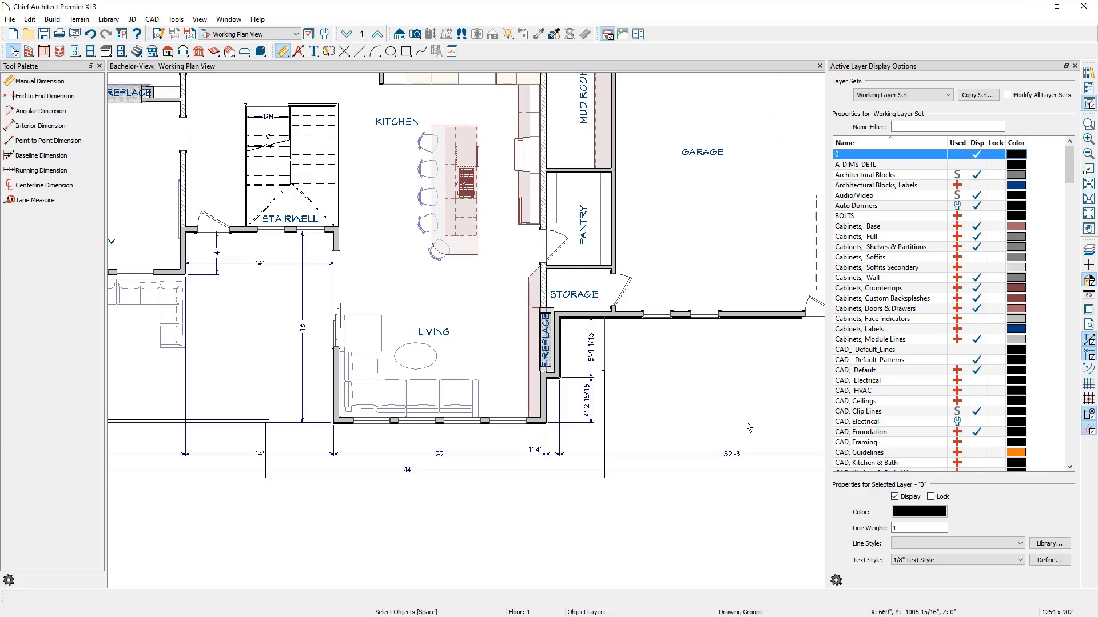
pyautogui.scroll(-3, 748, 428)
pyautogui.scroll(-1, 748, 427)
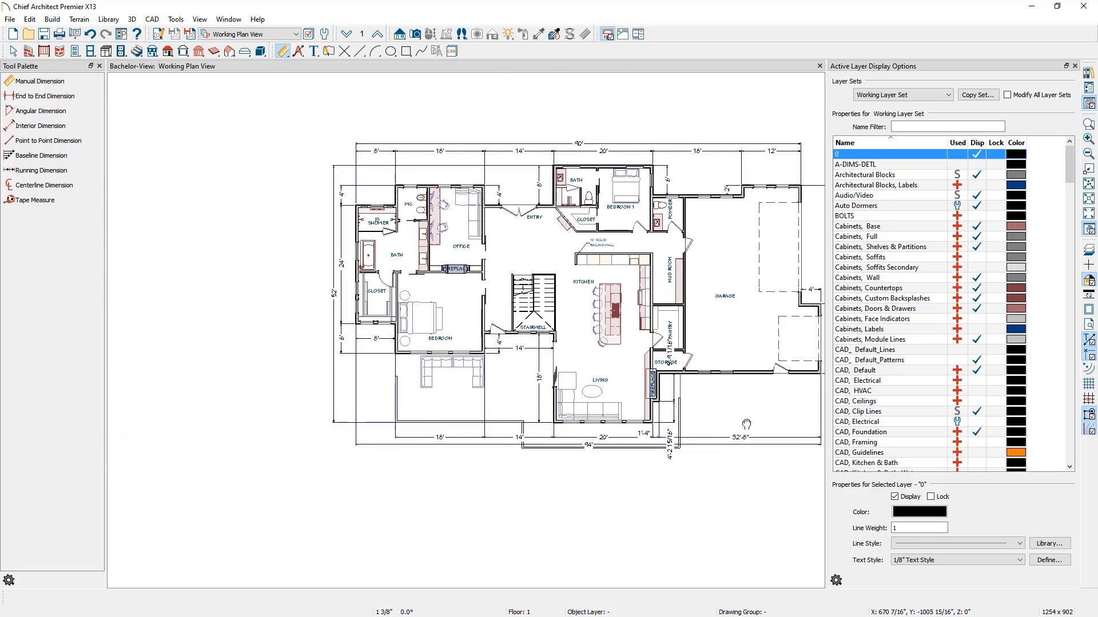
pyautogui.moveTo(747, 427); pyautogui.dragTo(664, 441, button='middle')
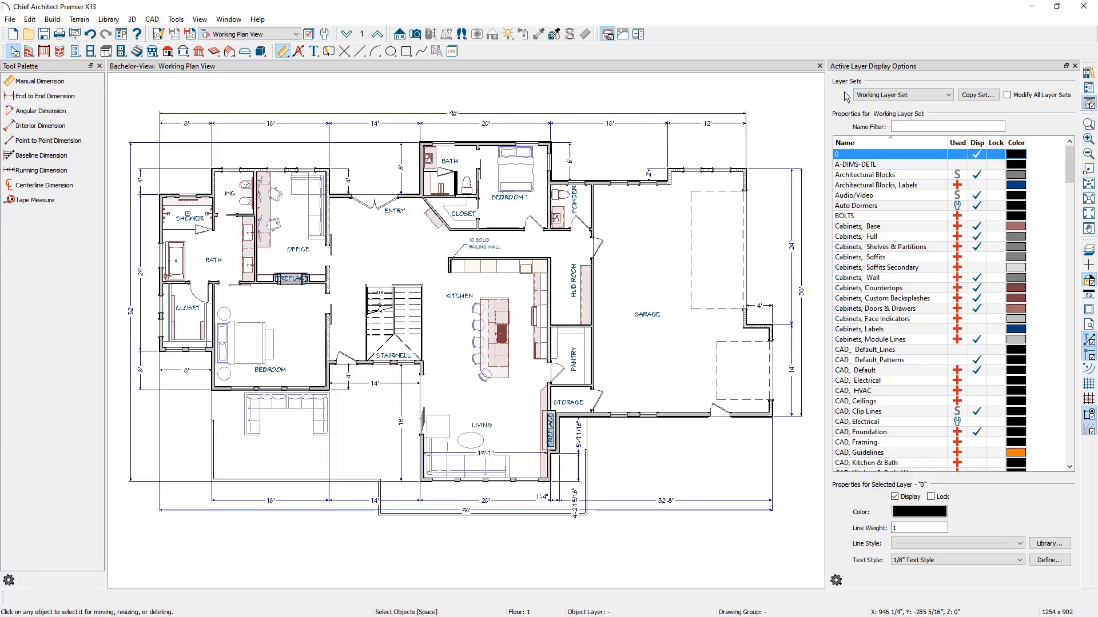
# View the plan with the Electrical Layer Set
pyautogui.click(925, 94)
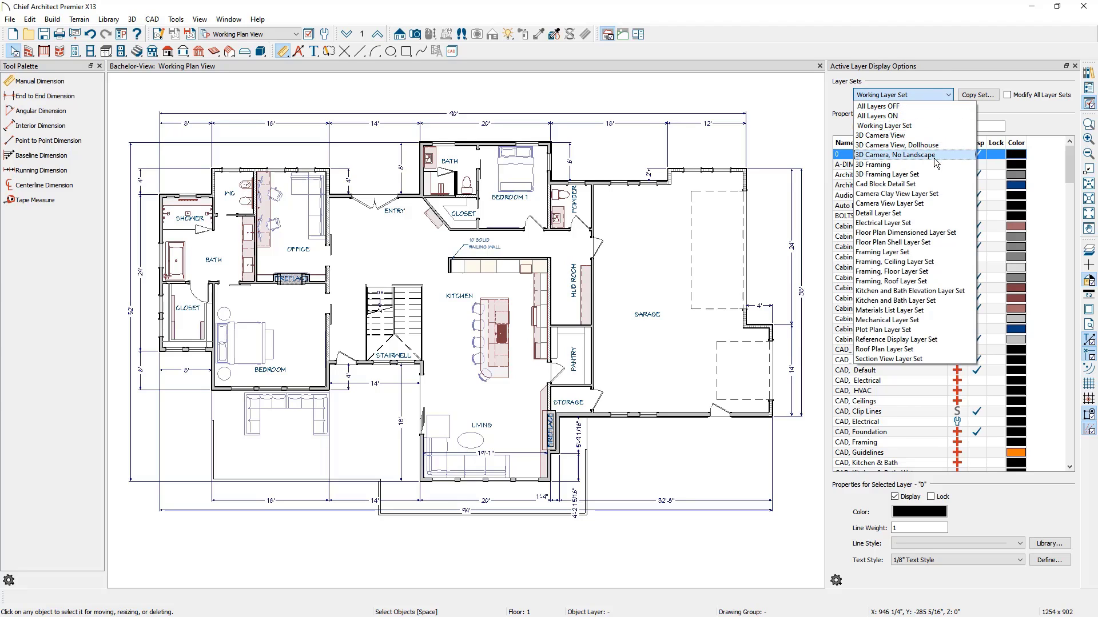
pyautogui.click(937, 225)
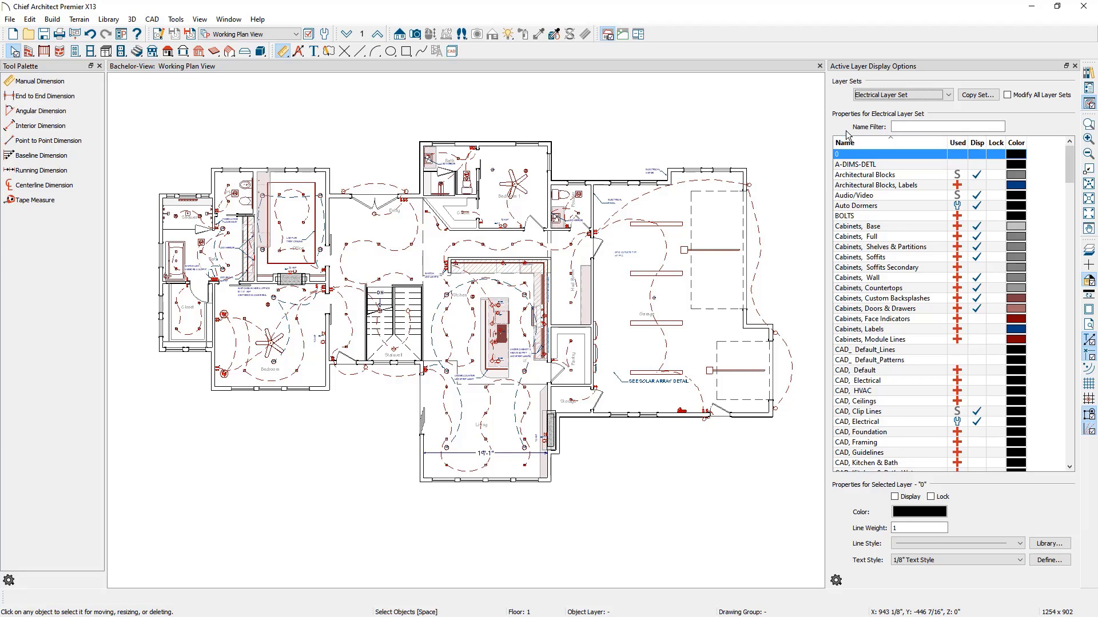
# Turn on the display of the "Dimensions, Example" layer in the Kitchen and Bath Layer Set
pyautogui.click(900, 97)
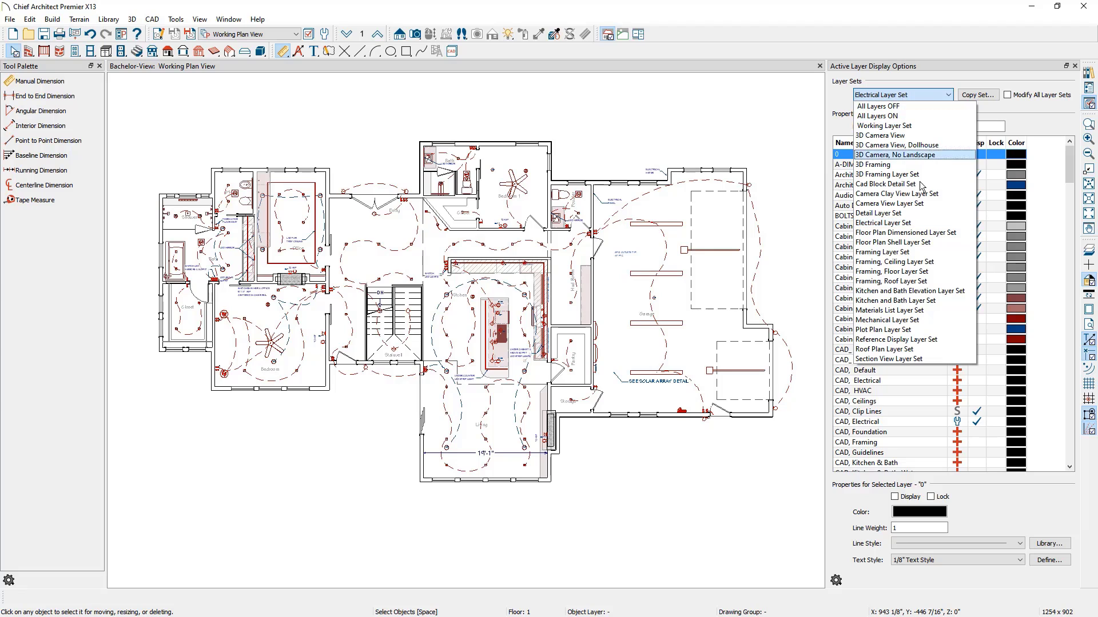
pyautogui.click(936, 301)
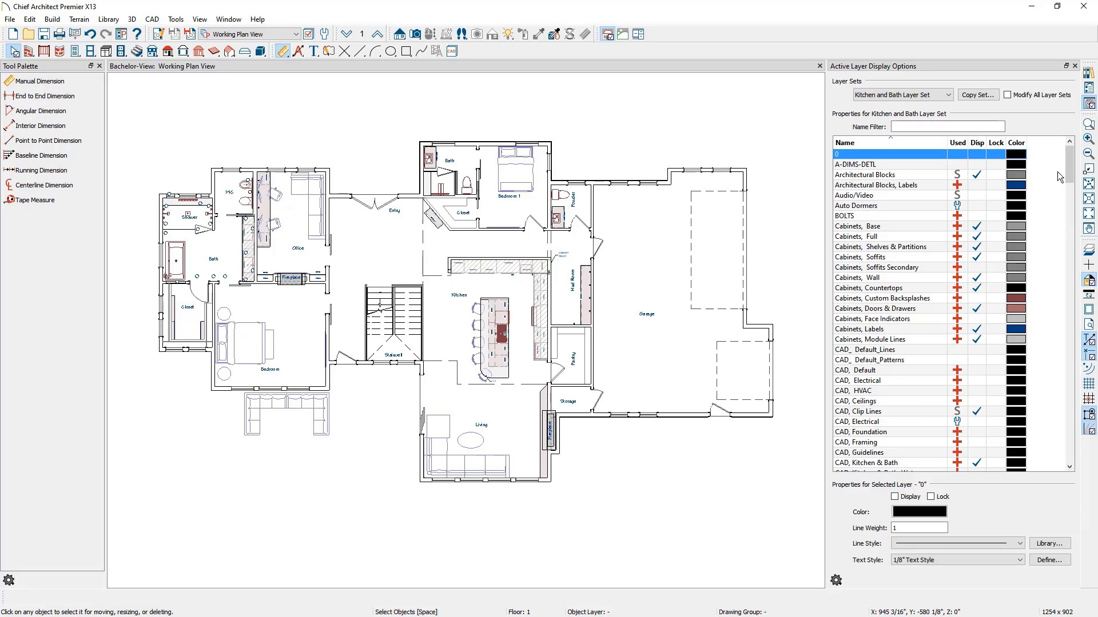
pyautogui.moveTo(1068, 178); pyautogui.dragTo(1075, 216)
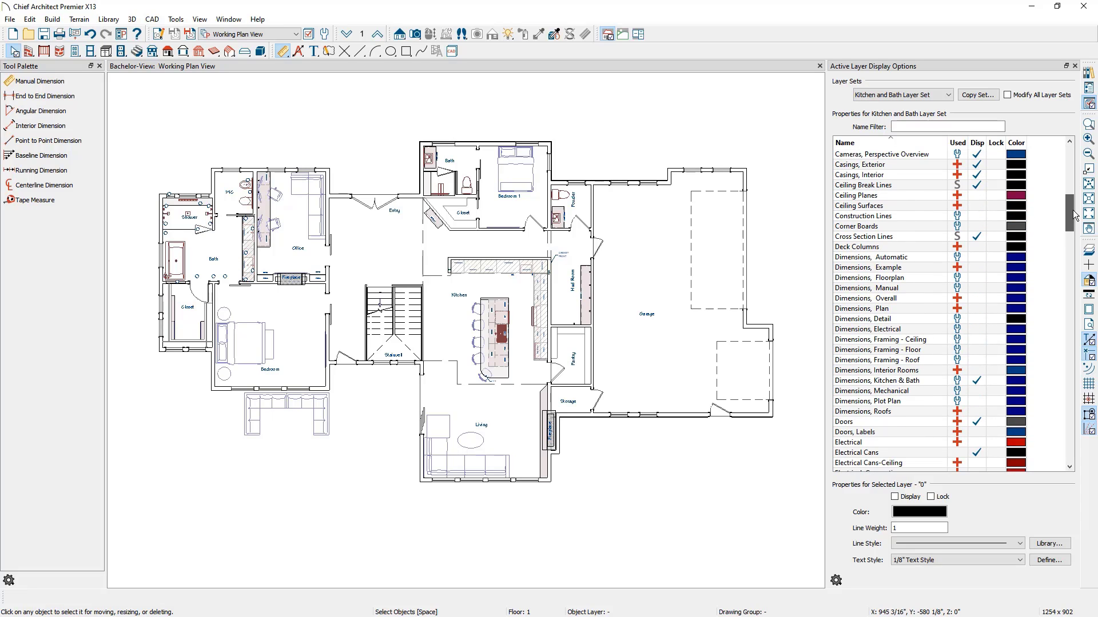
pyautogui.click(975, 267)
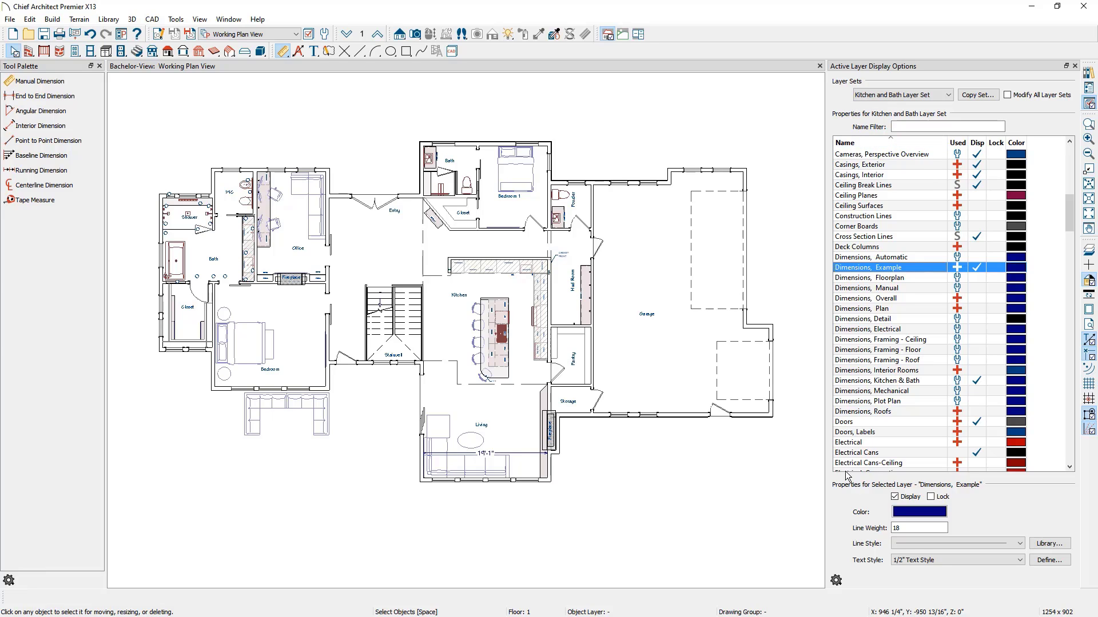
# Set the "Dimensions, Example" layer's color to black and its line style to dashed in the Kitchen and Bath Layer Set
pyautogui.click(911, 514)
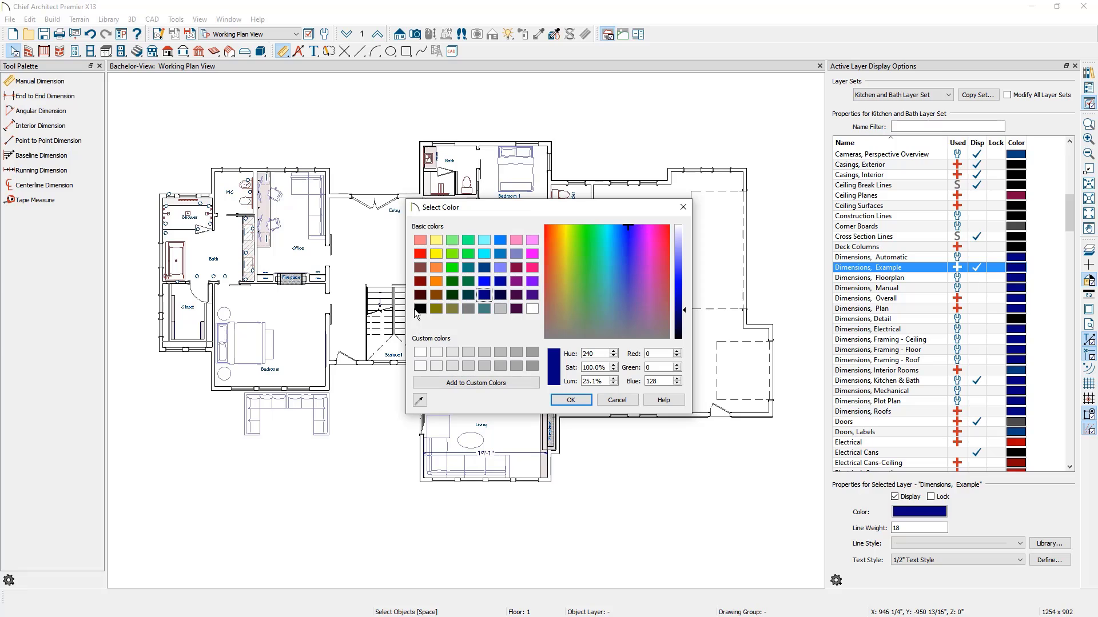
pyautogui.click(420, 308)
pyautogui.click(570, 400)
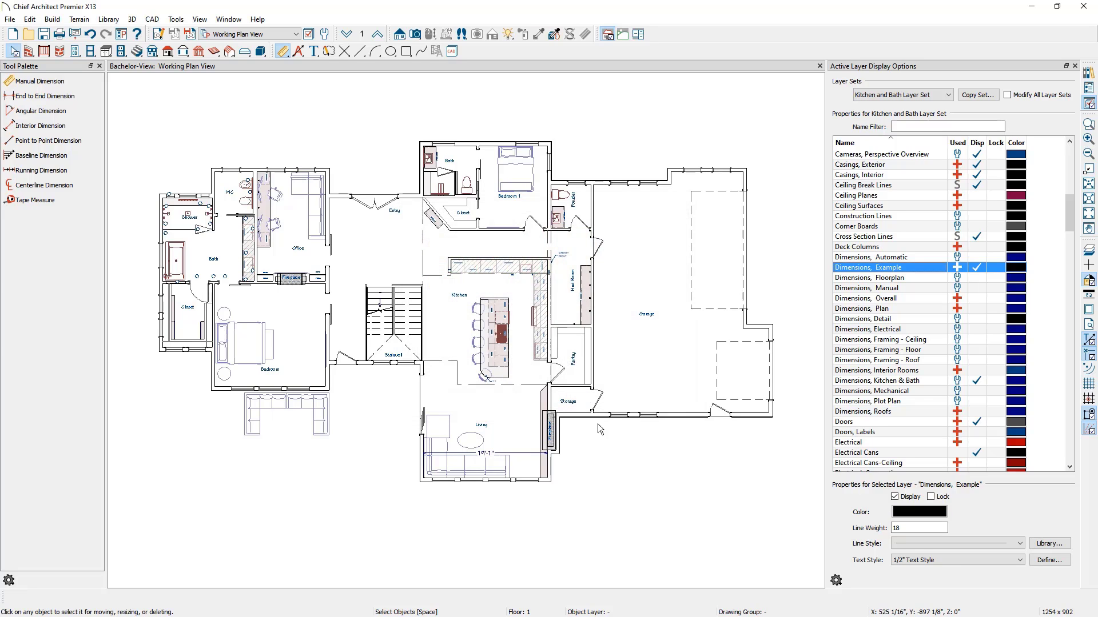
pyautogui.click(894, 542)
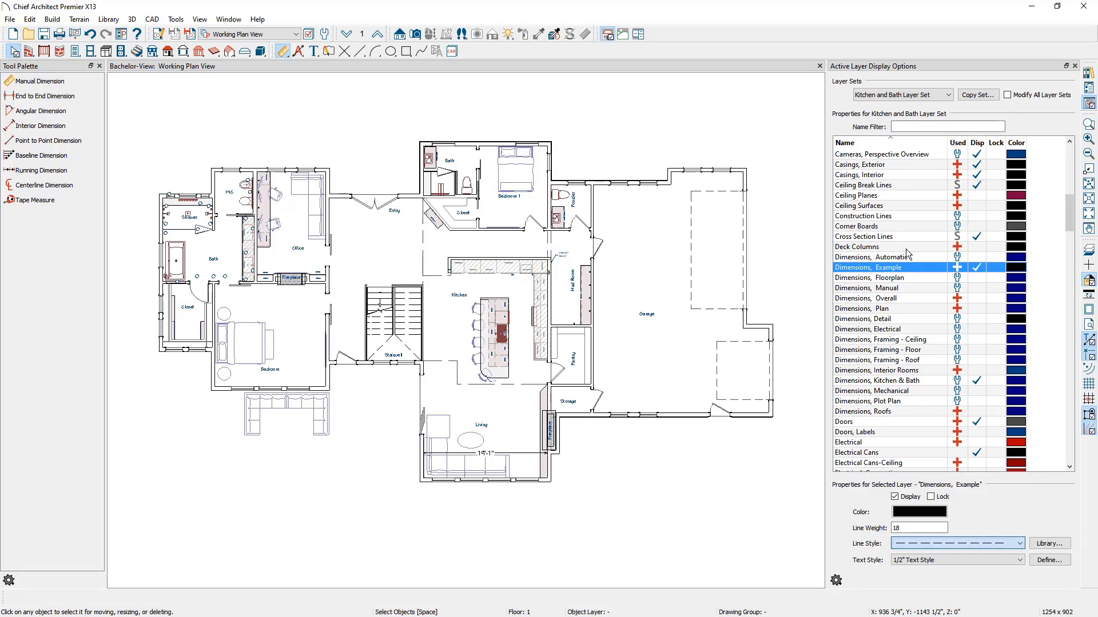
pyautogui.click(906, 249)
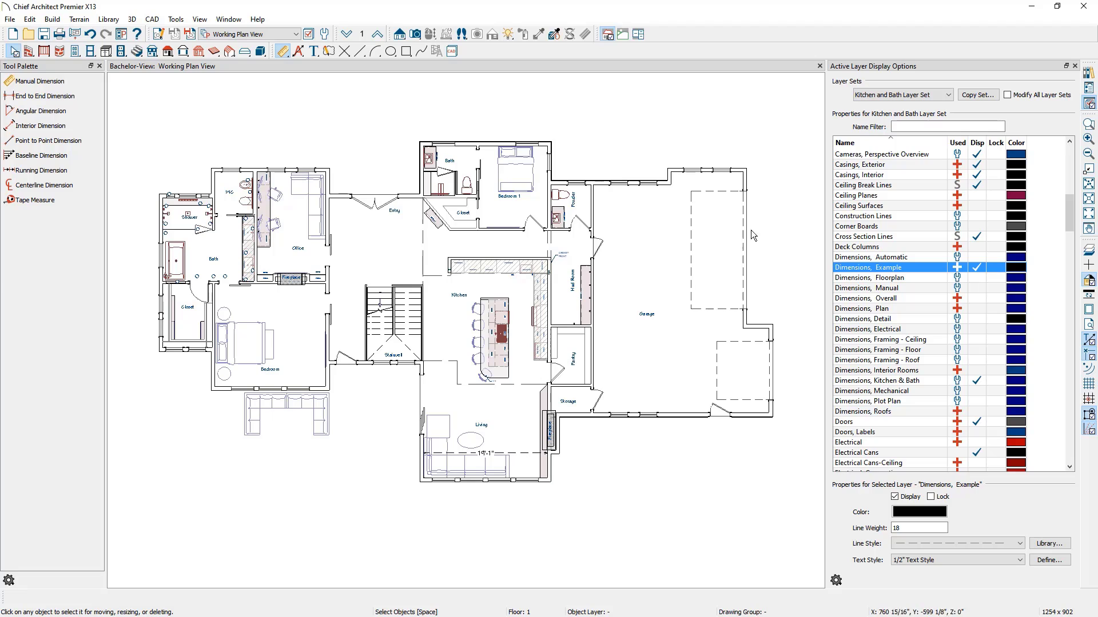
# Switch the plan back to the Working Layer Set and select the living room dimension to check its layer properties
pyautogui.click(889, 97)
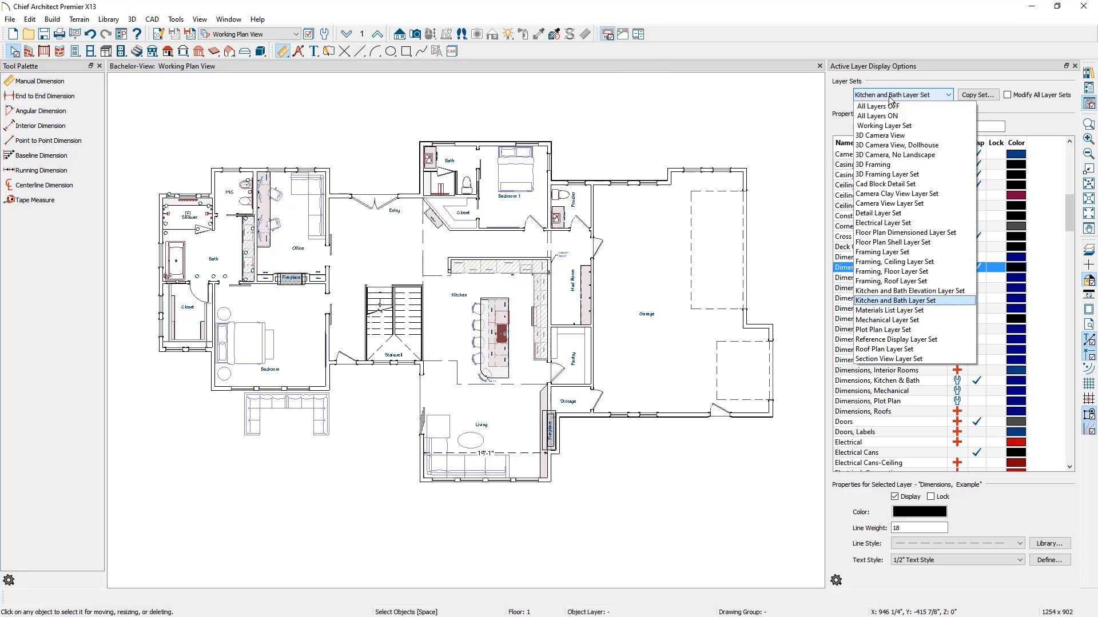
pyautogui.click(883, 126)
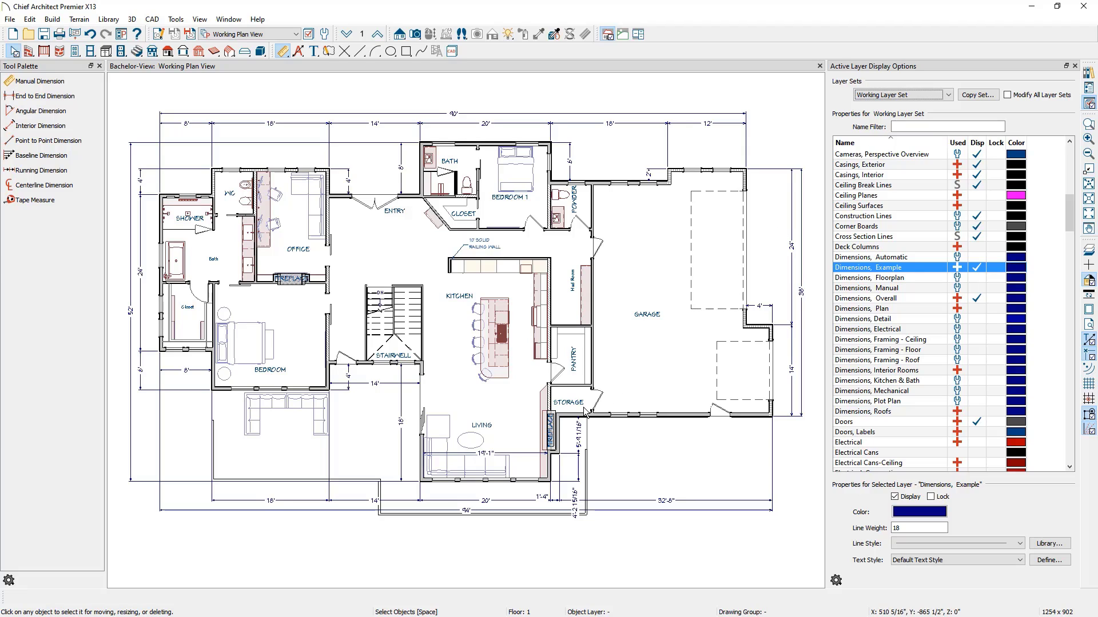
pyautogui.click(526, 458)
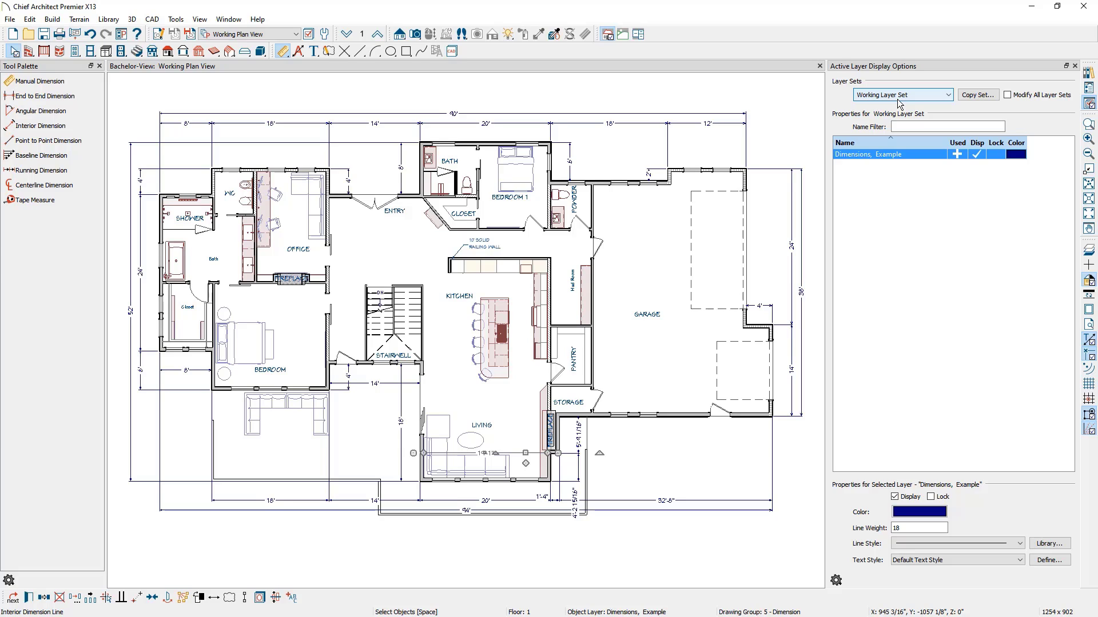
pyautogui.press('alt')
pyautogui.press('Escape')
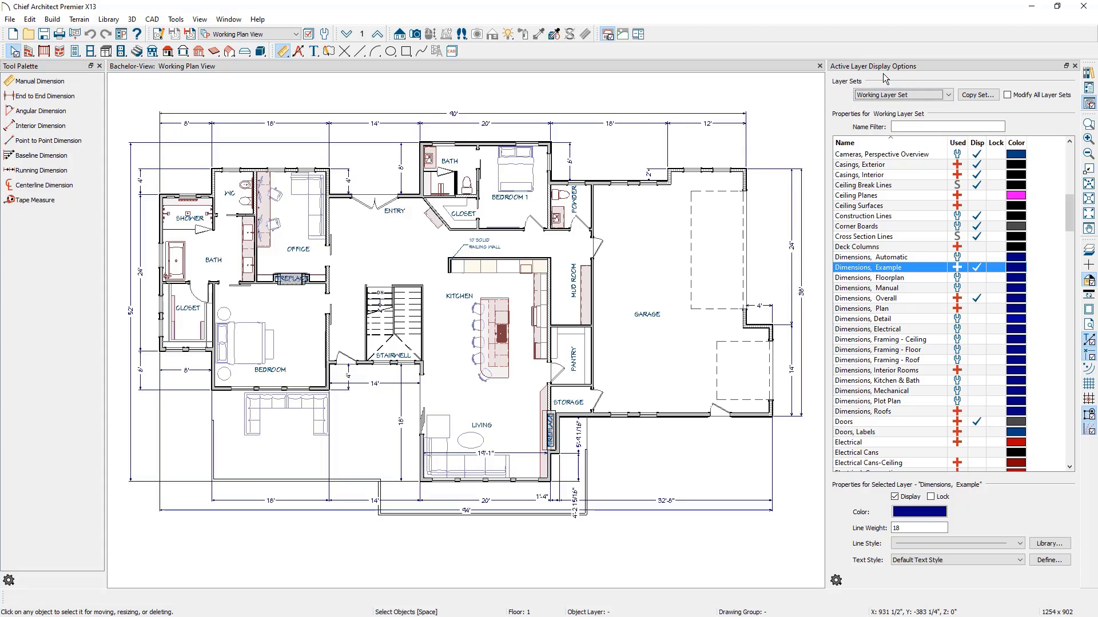
# Close the active layer display options and open the saved dimension defaults from the default settings
pyautogui.click(1075, 65)
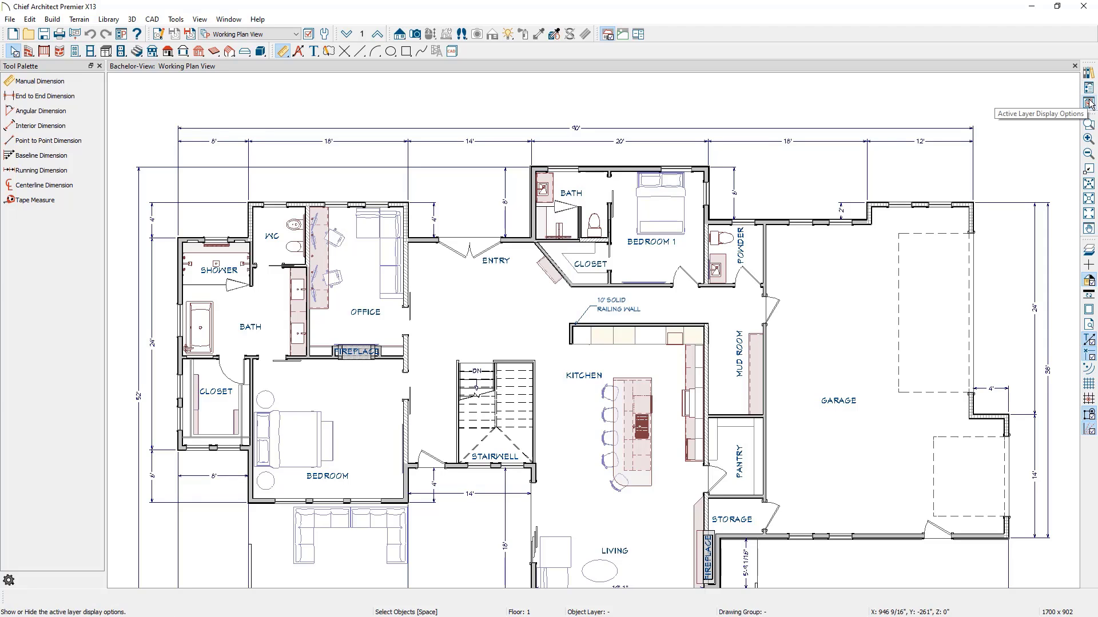
pyautogui.click(326, 34)
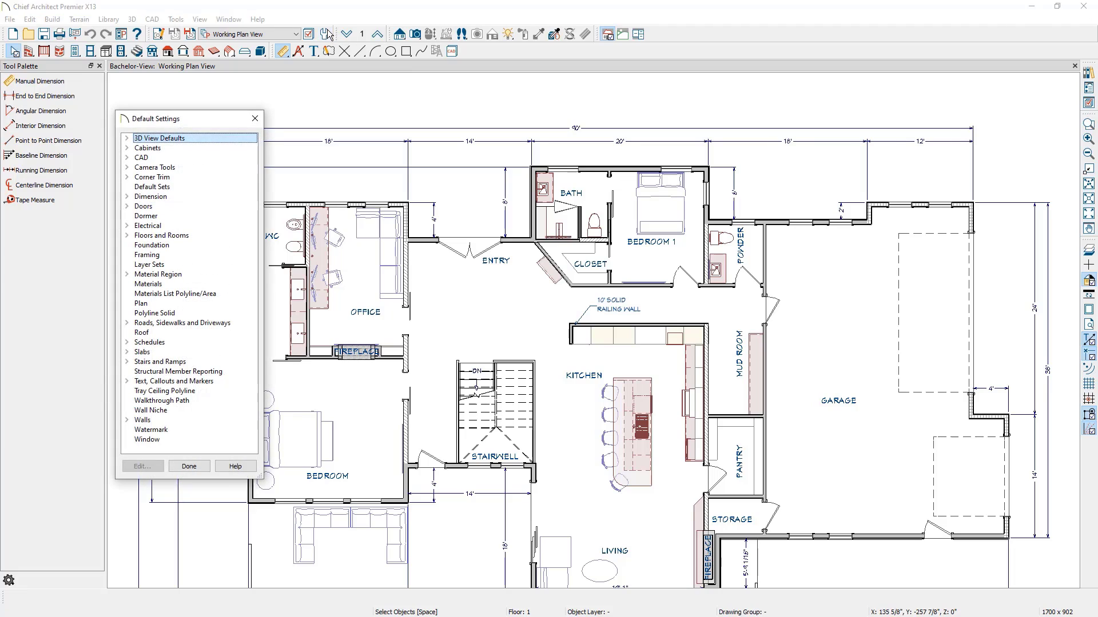
pyautogui.click(127, 196)
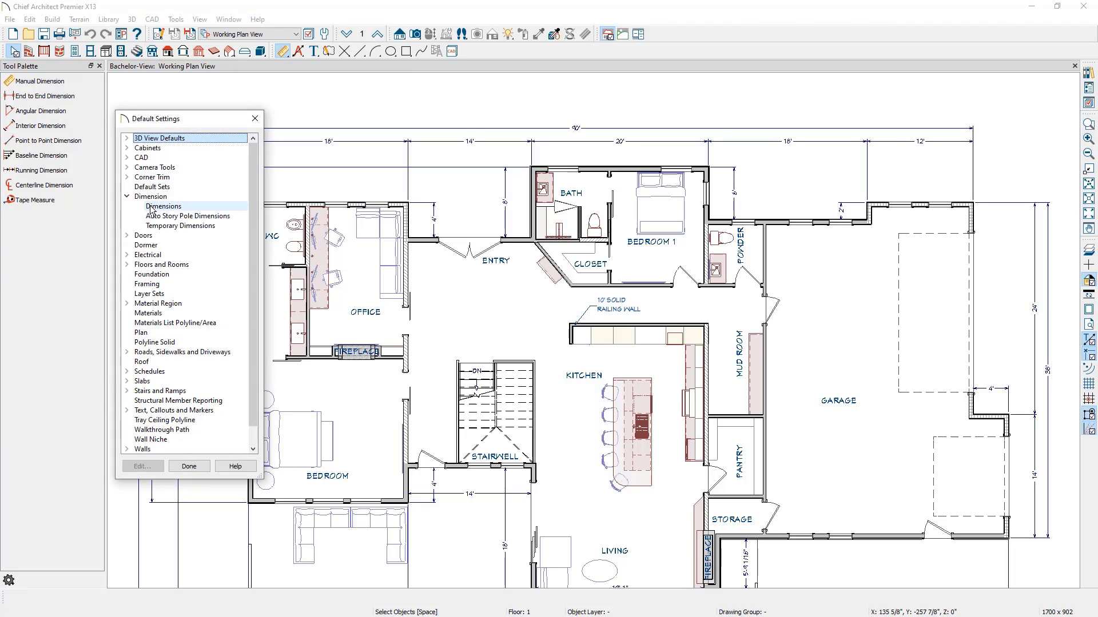
pyautogui.doubleClick(151, 206)
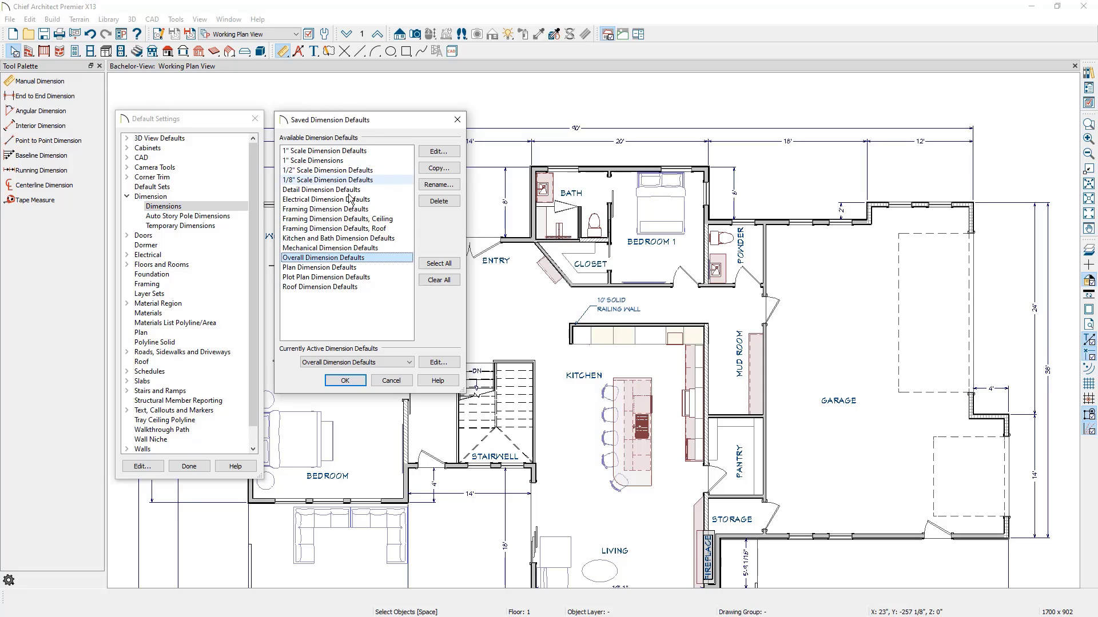
# Choose Electrical Dimension Defaults as the active set and review its locate, primary format and layer settings without changing them
pyautogui.click(309, 363)
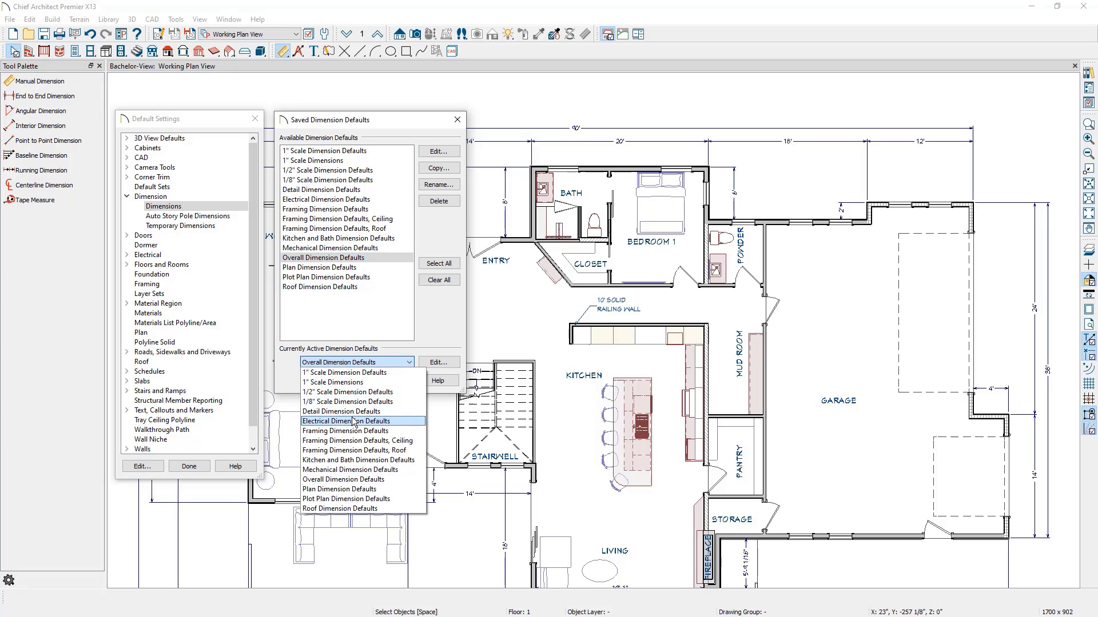
pyautogui.click(355, 421)
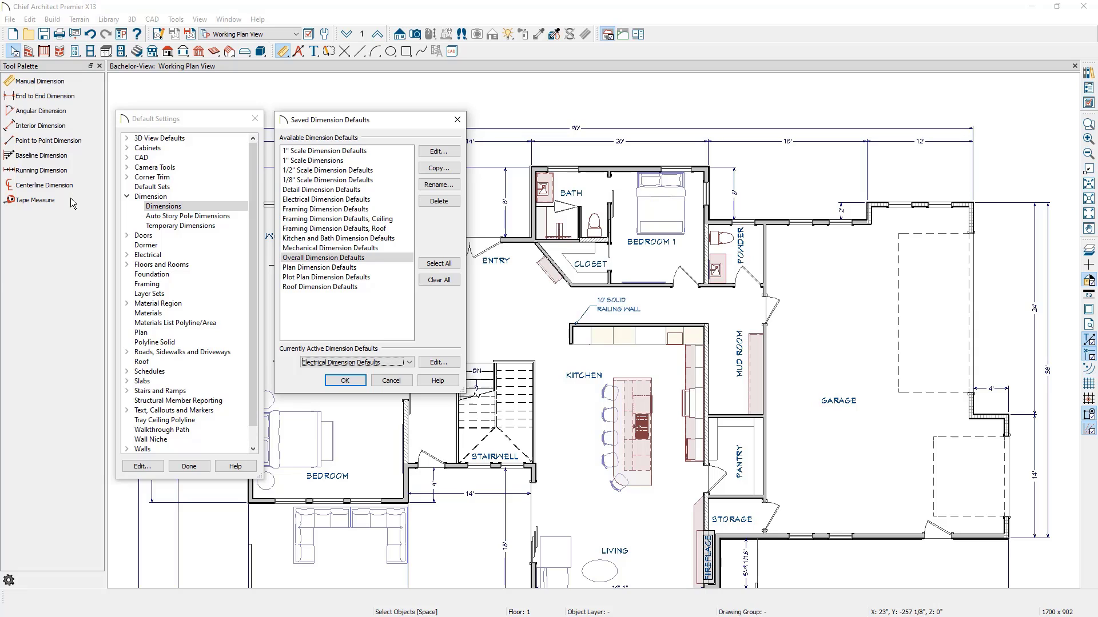
pyautogui.click(438, 363)
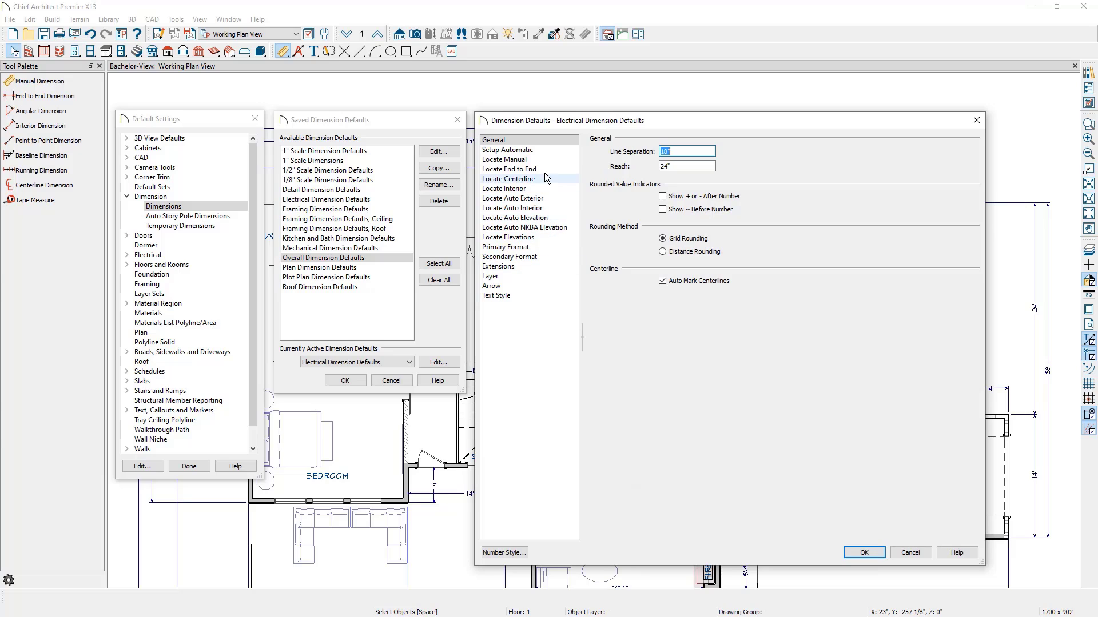
pyautogui.click(546, 160)
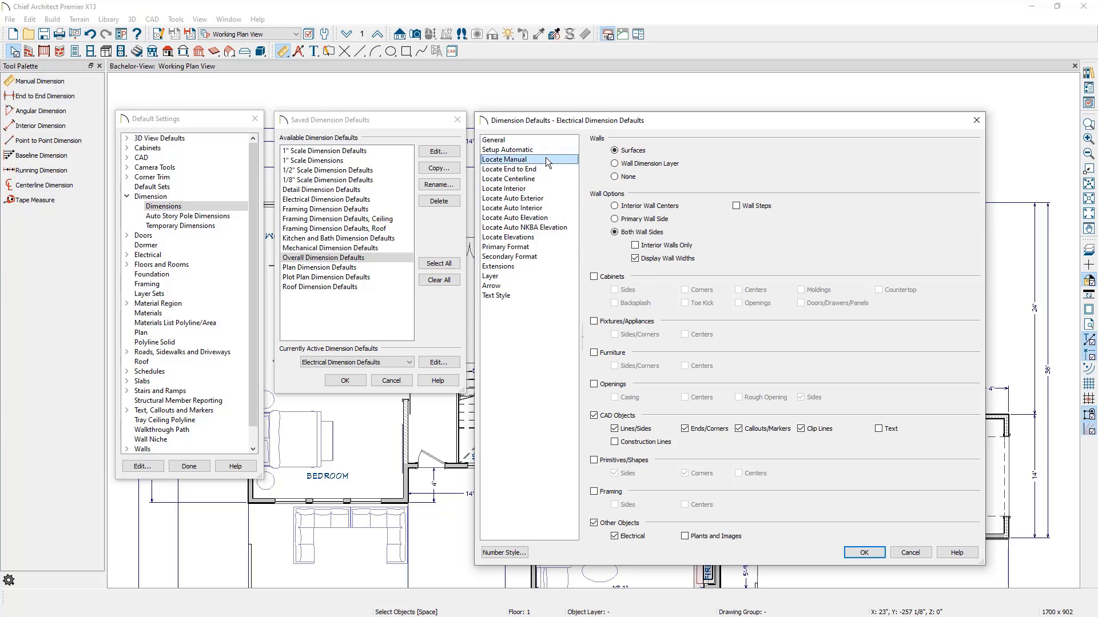
pyautogui.click(546, 169)
pyautogui.click(544, 180)
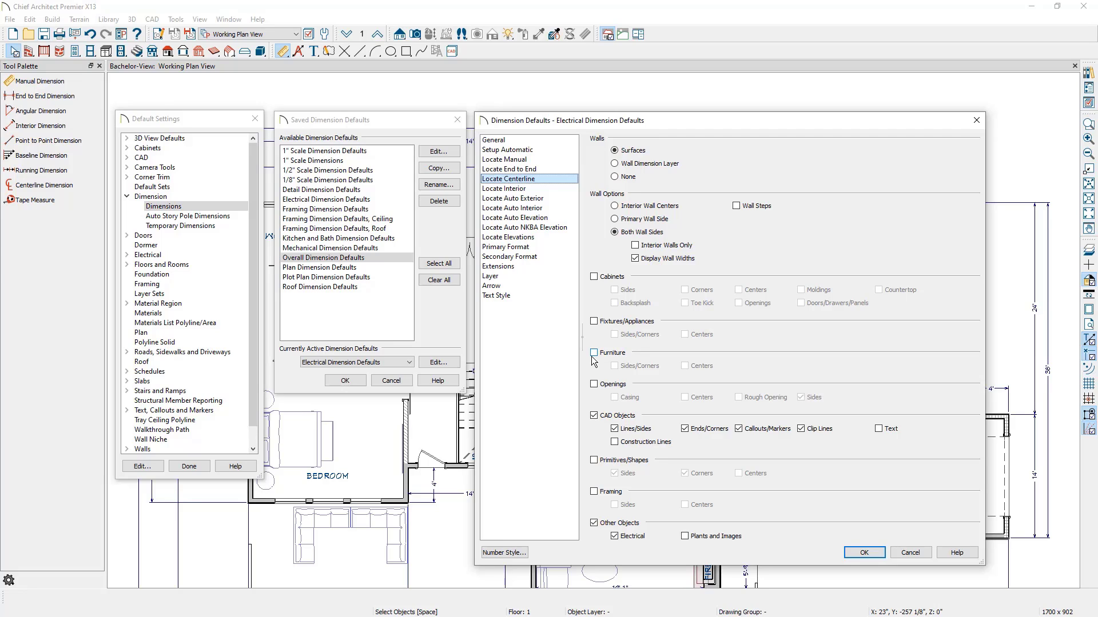
pyautogui.click(545, 247)
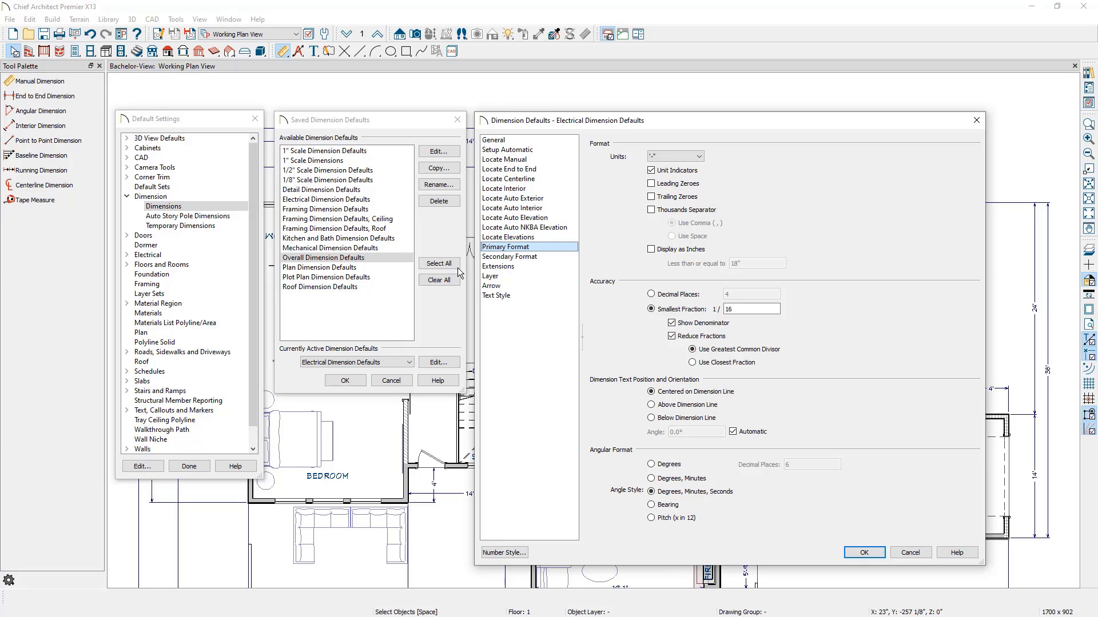
pyautogui.click(490, 277)
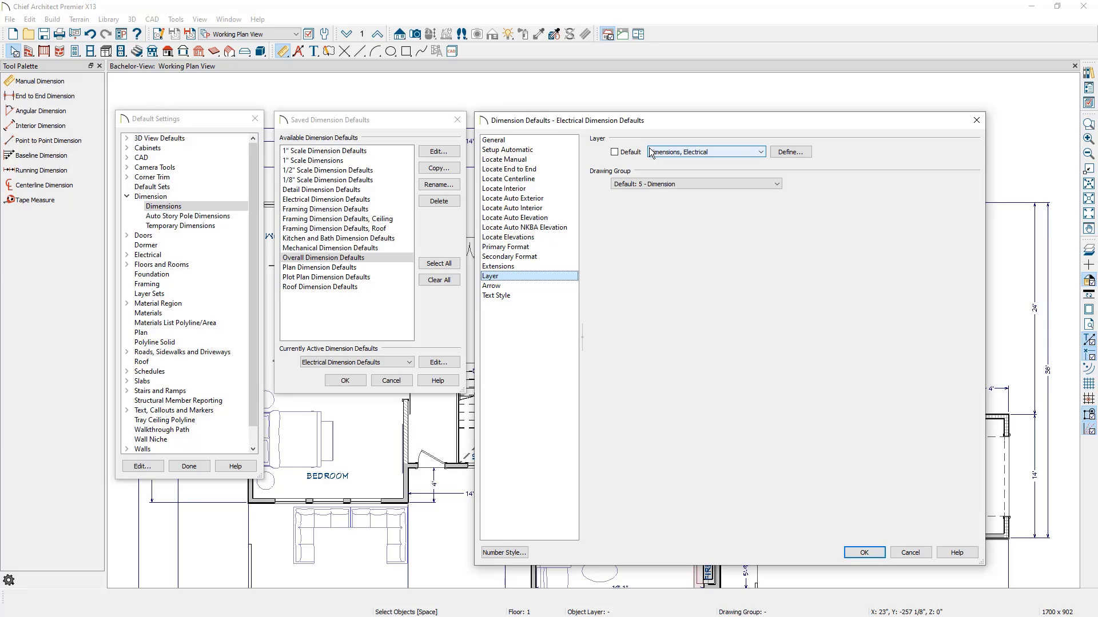
pyautogui.click(910, 552)
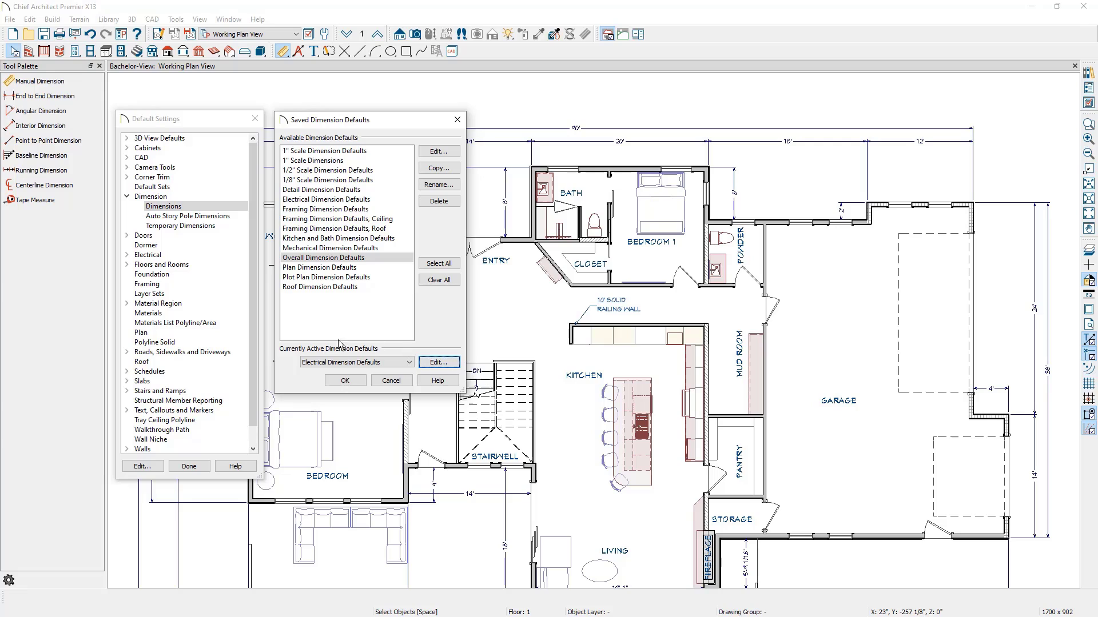
# Make Kitchen and Bath Dimension Defaults the currently active dimension defaults and close the default settings
pyautogui.click(308, 365)
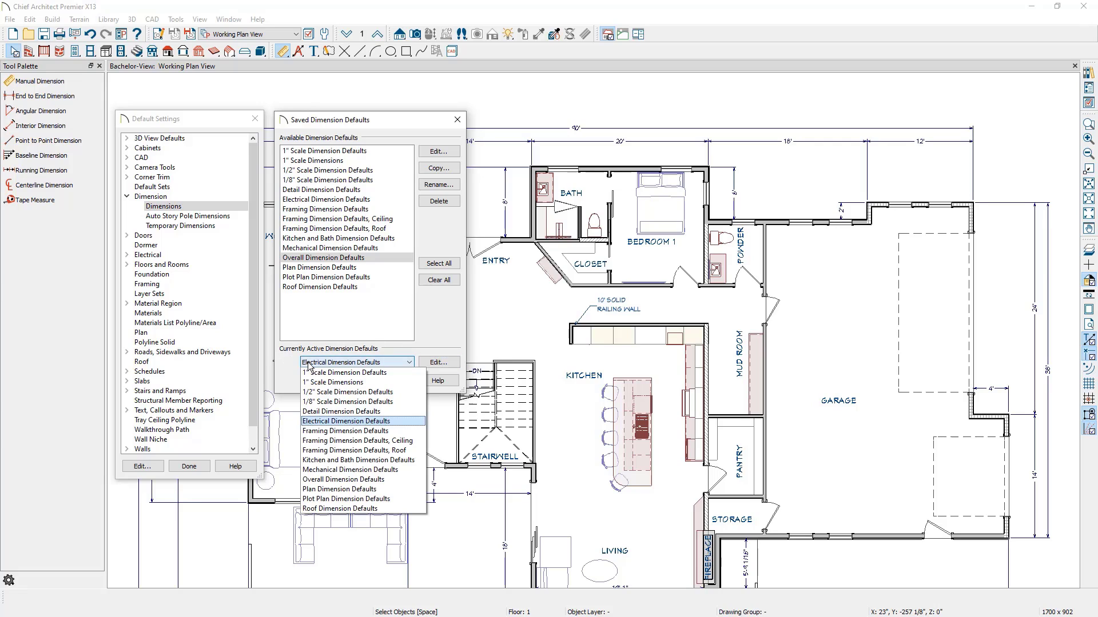
pyautogui.click(341, 460)
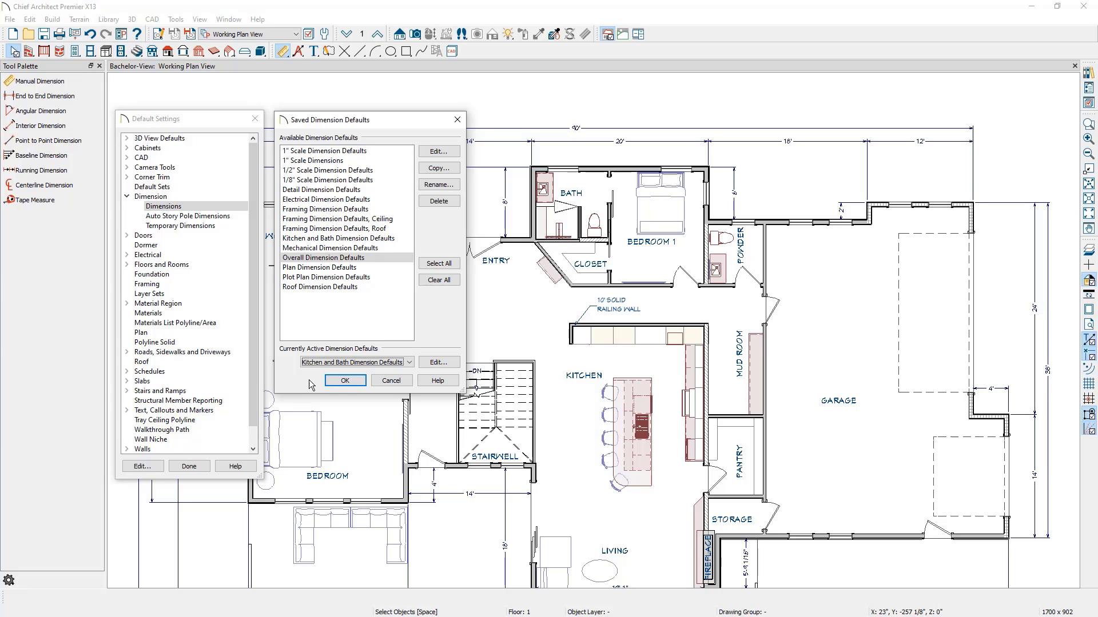
pyautogui.click(345, 380)
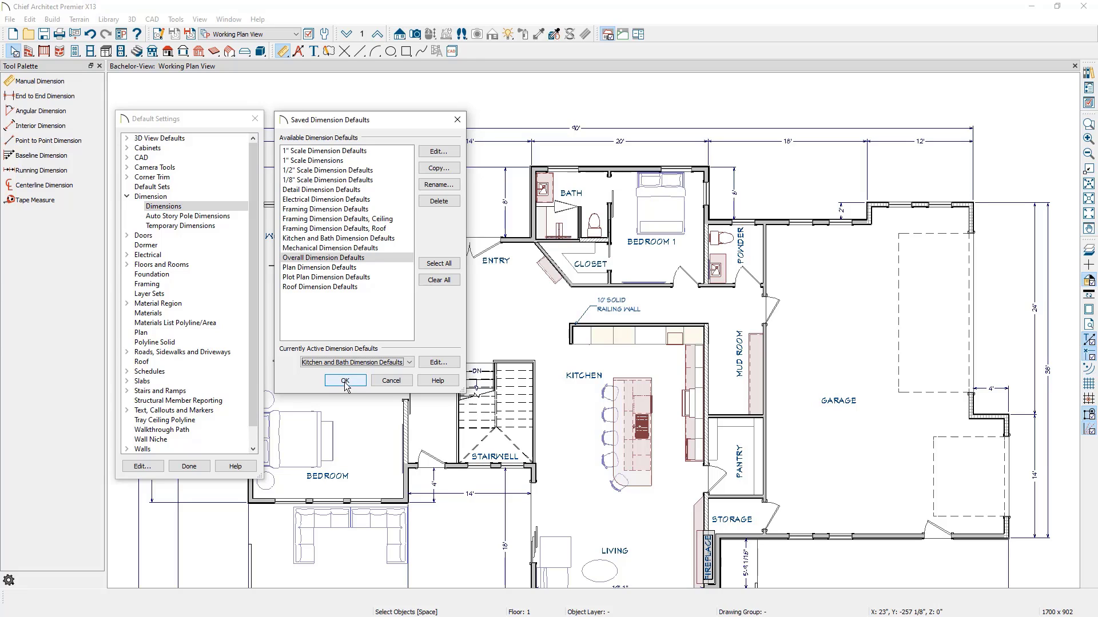
pyautogui.click(189, 464)
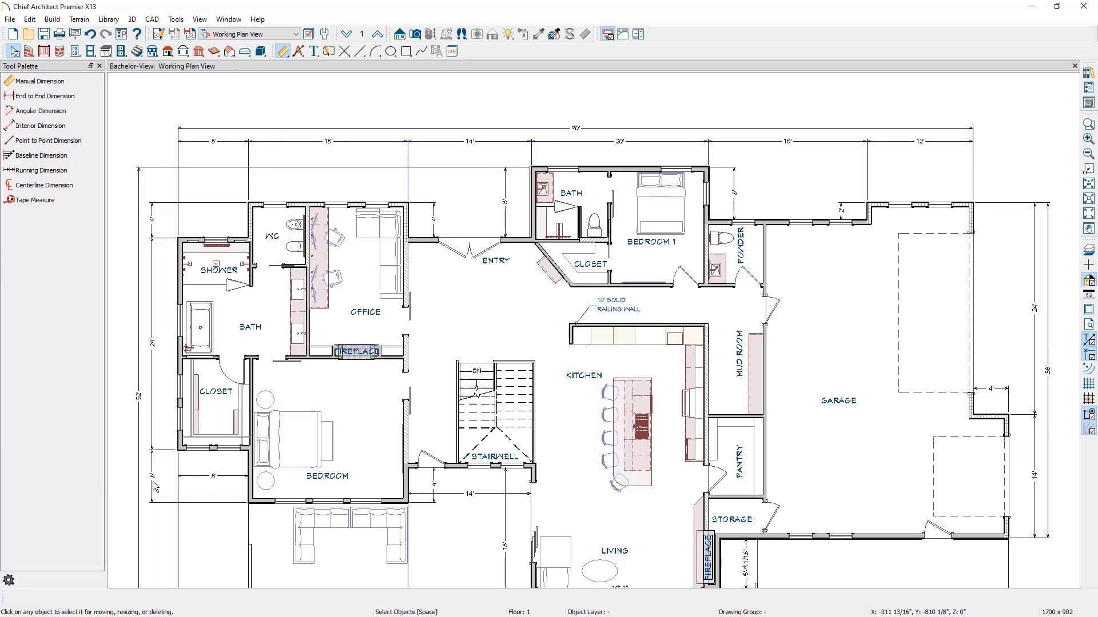
# Generate automatic NKBA dimensions for the primary bath and turn on display of the "Dimensions, Kitchen & Bath" layer
pyautogui.scroll(1, 249, 329)
pyautogui.scroll(1, 249, 329)
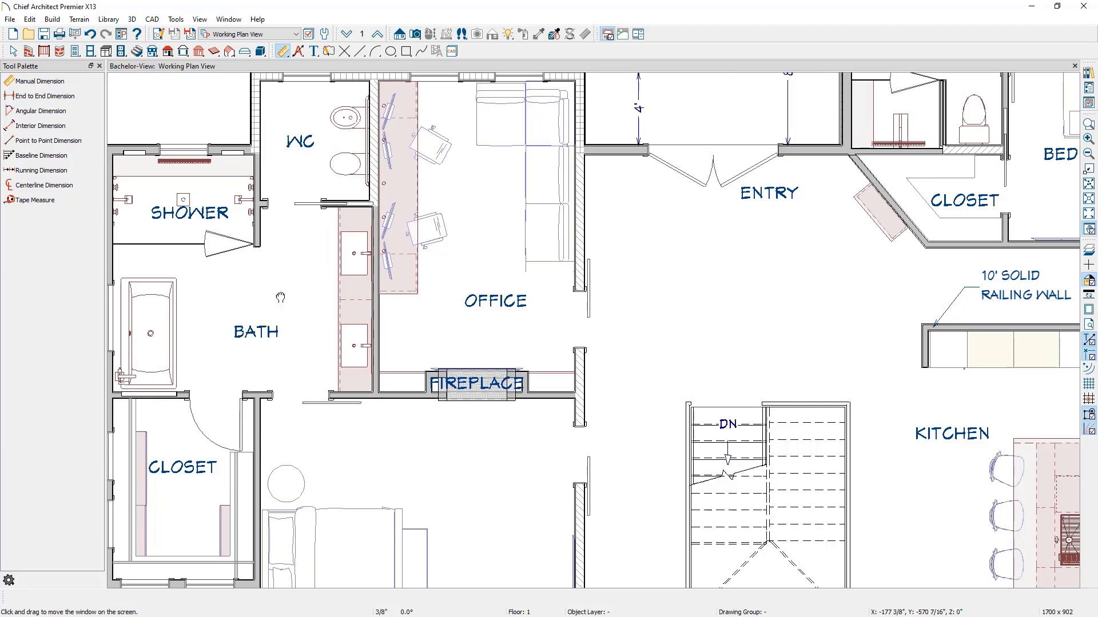
pyautogui.moveTo(259, 302); pyautogui.dragTo(324, 323, button='middle')
pyautogui.click(324, 323)
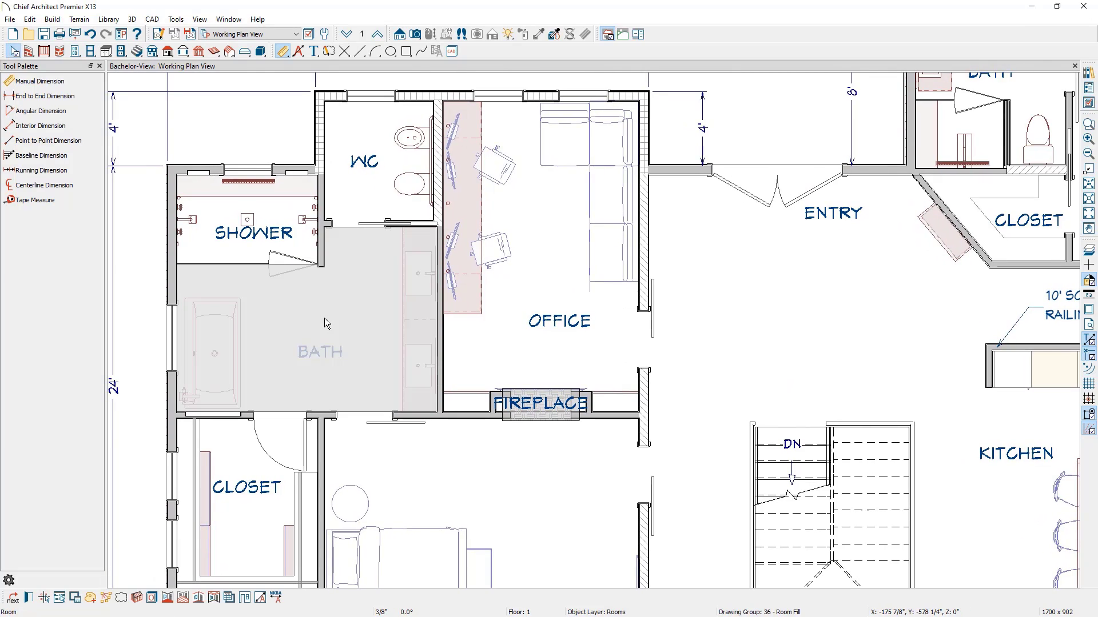
pyautogui.click(276, 596)
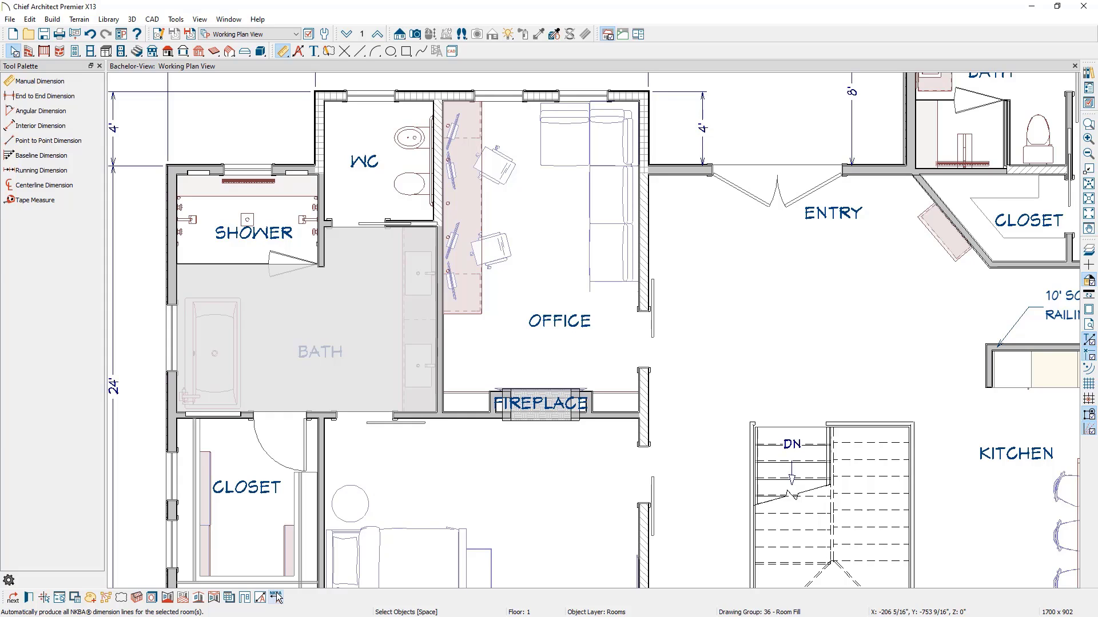
pyautogui.click(277, 597)
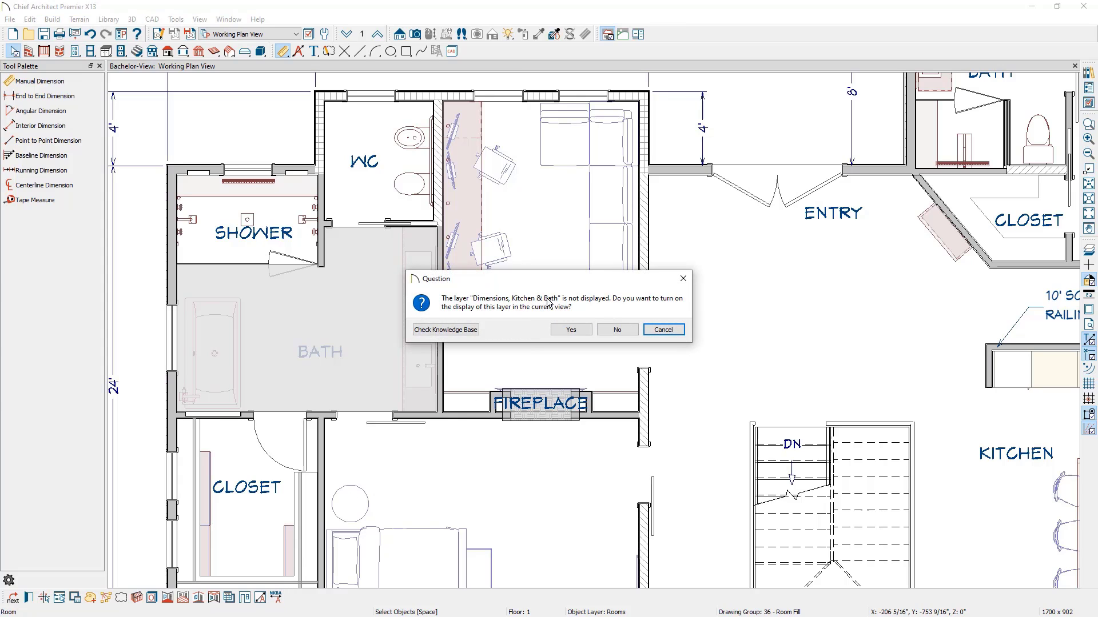
pyautogui.click(558, 329)
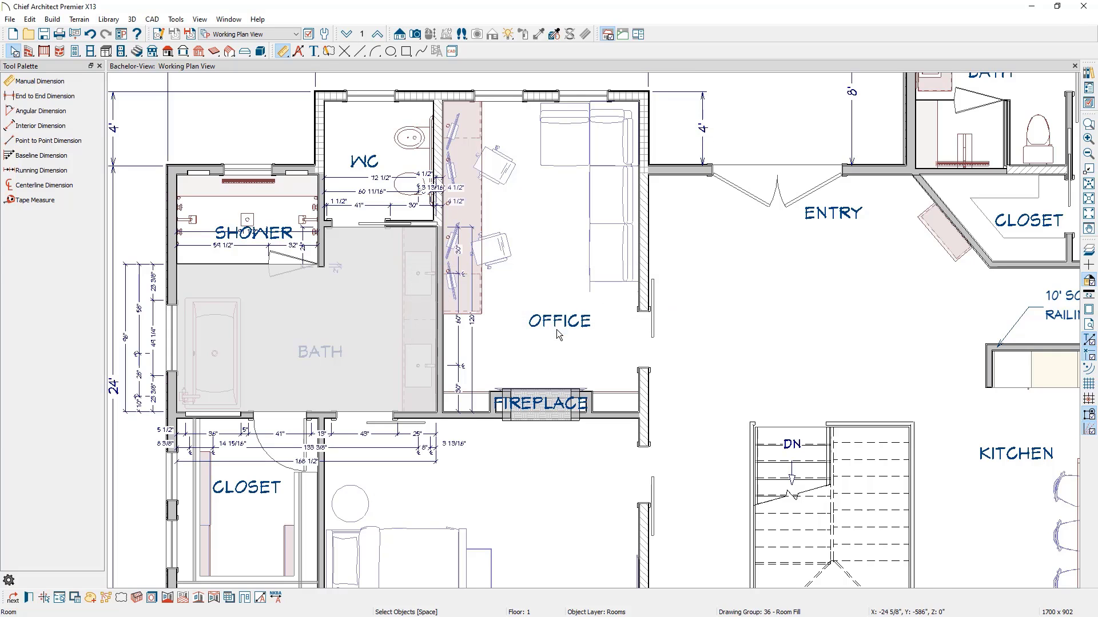
# Select the outermost vertical NKBA dimension line outside the bath's exterior wall to check its layer
pyautogui.moveTo(319, 370); pyautogui.dragTo(446, 366, button='middle')
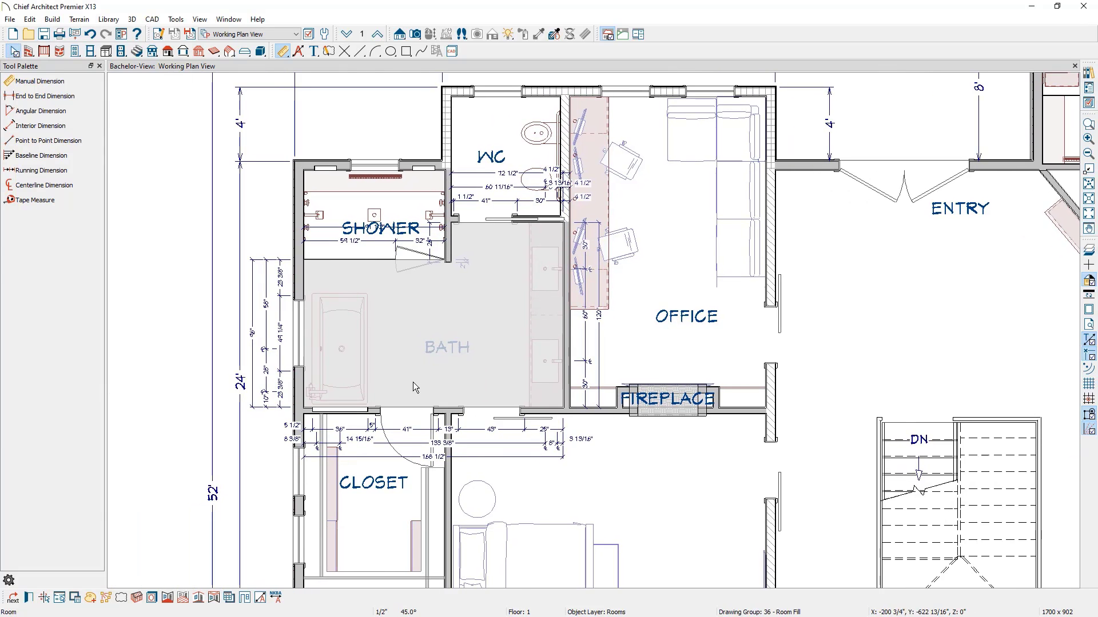
pyautogui.scroll(2, 368, 384)
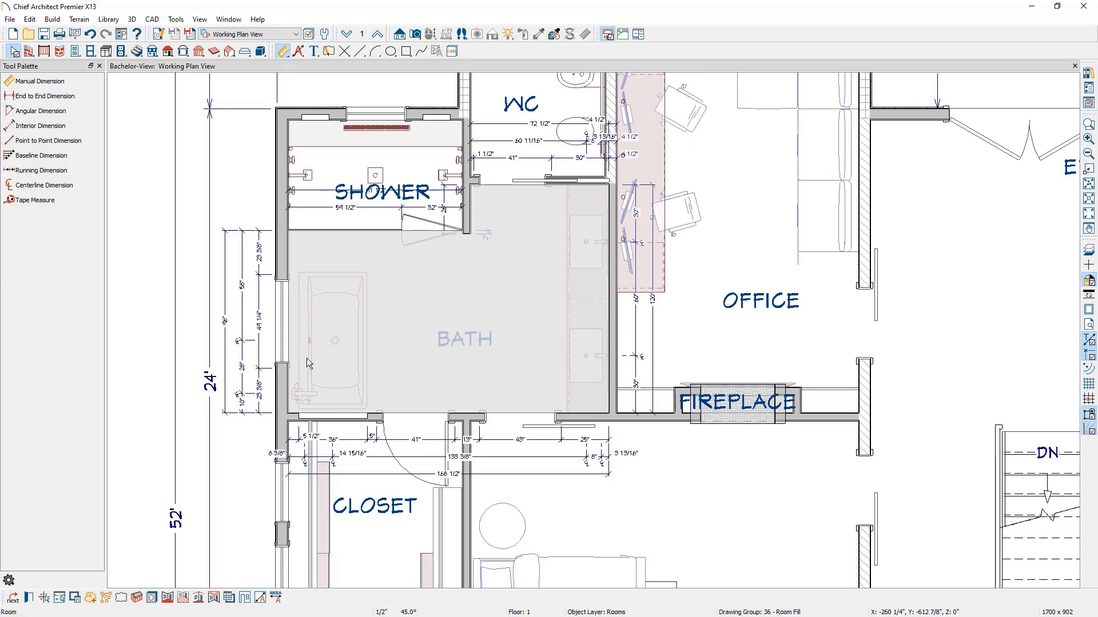
pyautogui.click(225, 297)
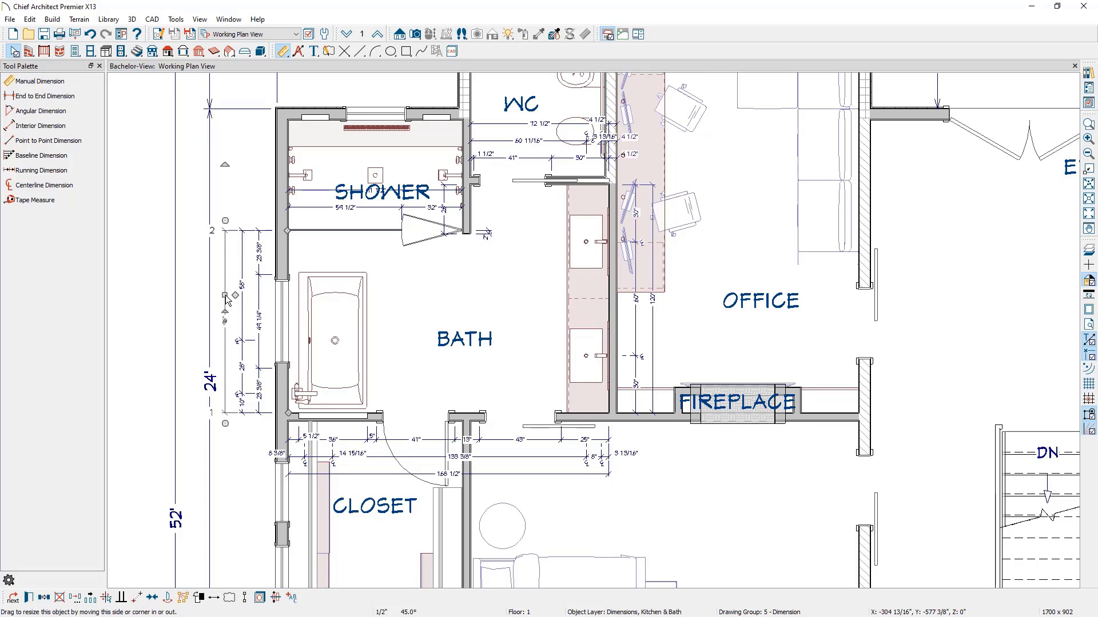
pyautogui.click(288, 232)
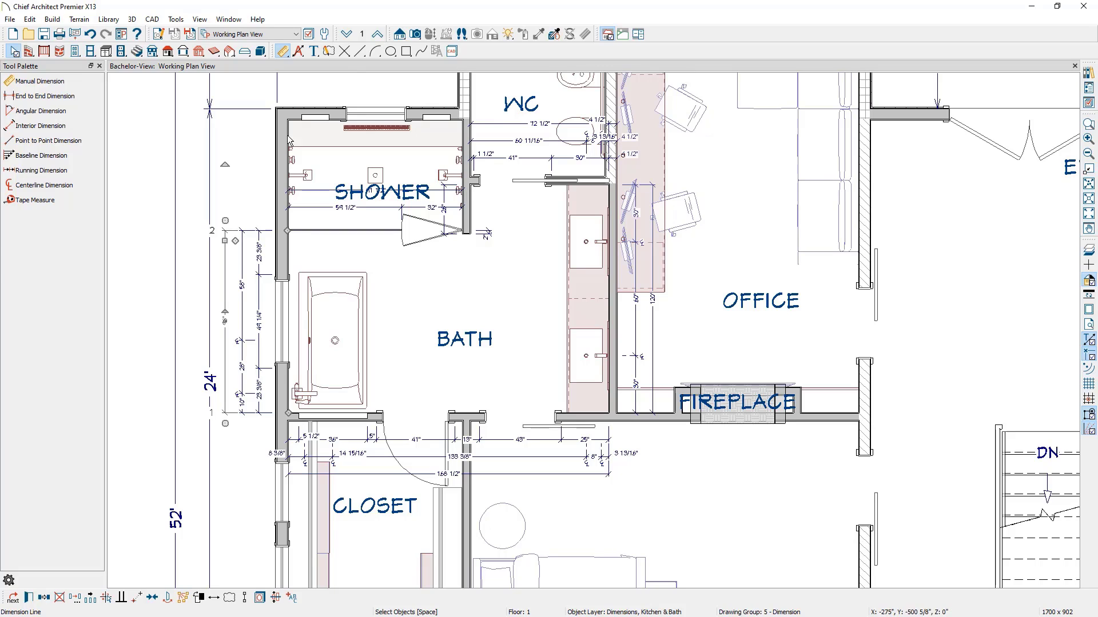
# Create a wall elevation view of the primary bath's double-sink vanity wall
pyautogui.click(398, 35)
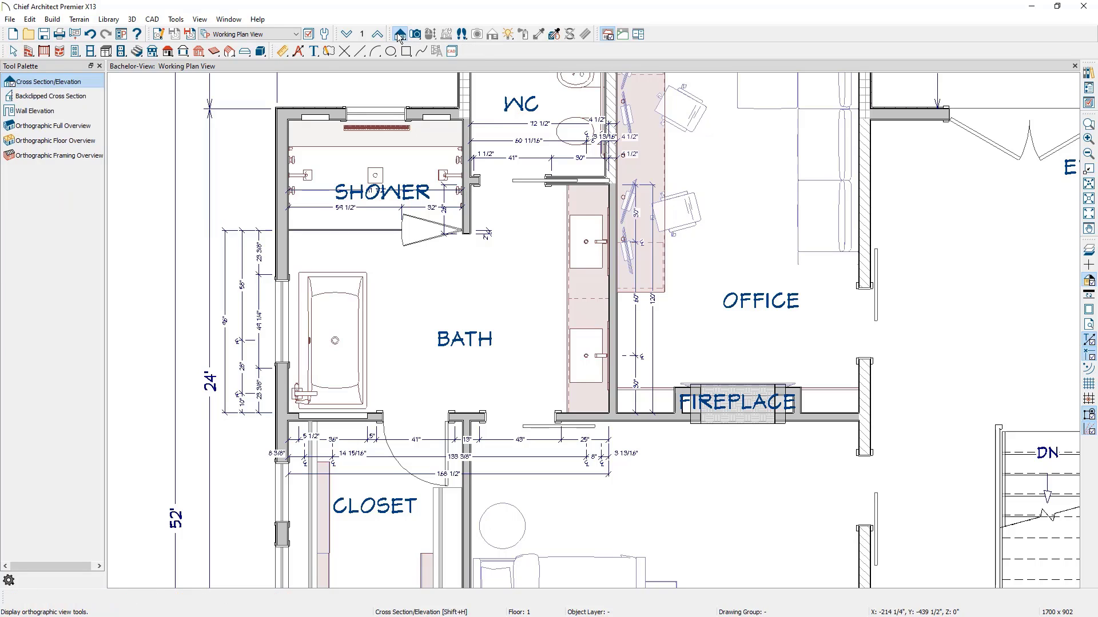
pyautogui.click(83, 113)
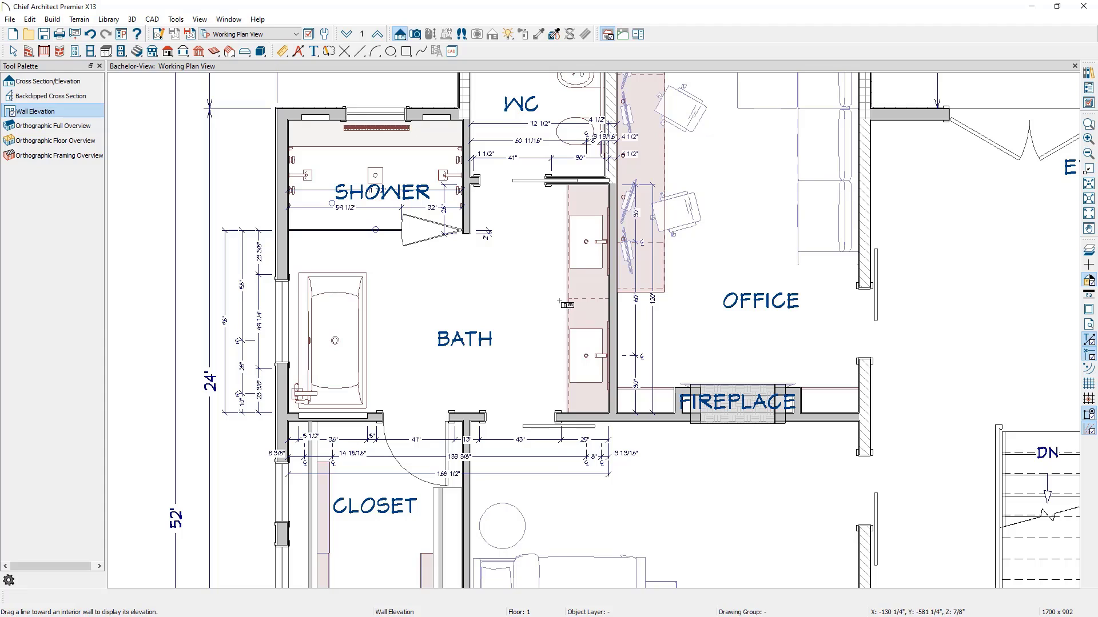
pyautogui.moveTo(560, 302); pyautogui.dragTo(585, 304)
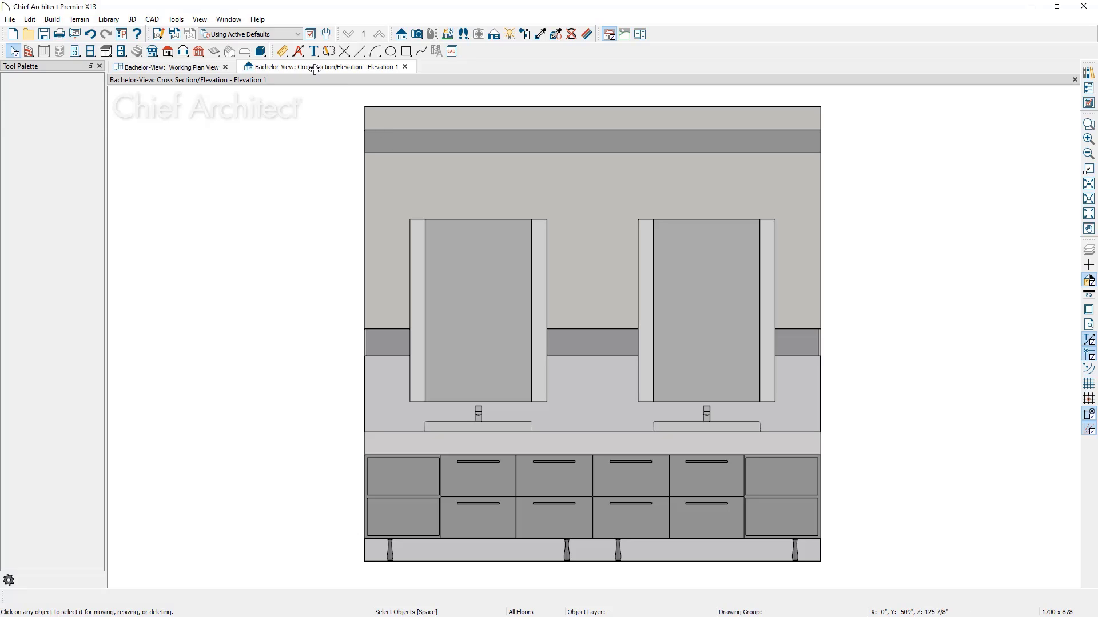
# Generate NKBA auto elevation dimensions for the vanity wall and close the elevation view
pyautogui.moveTo(302, 57)
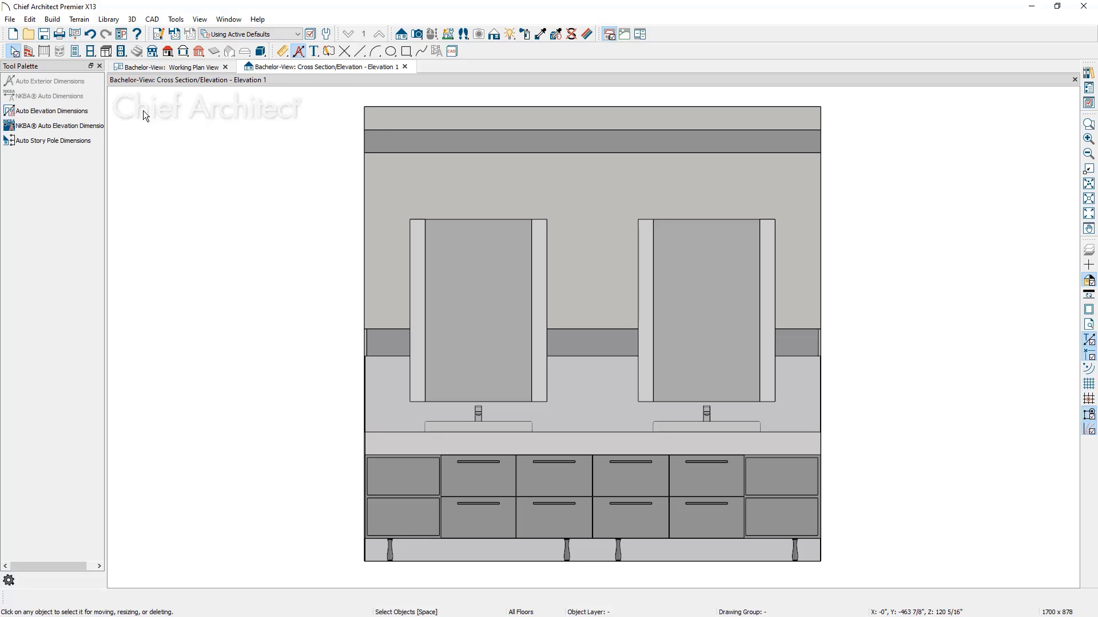
pyautogui.click(84, 127)
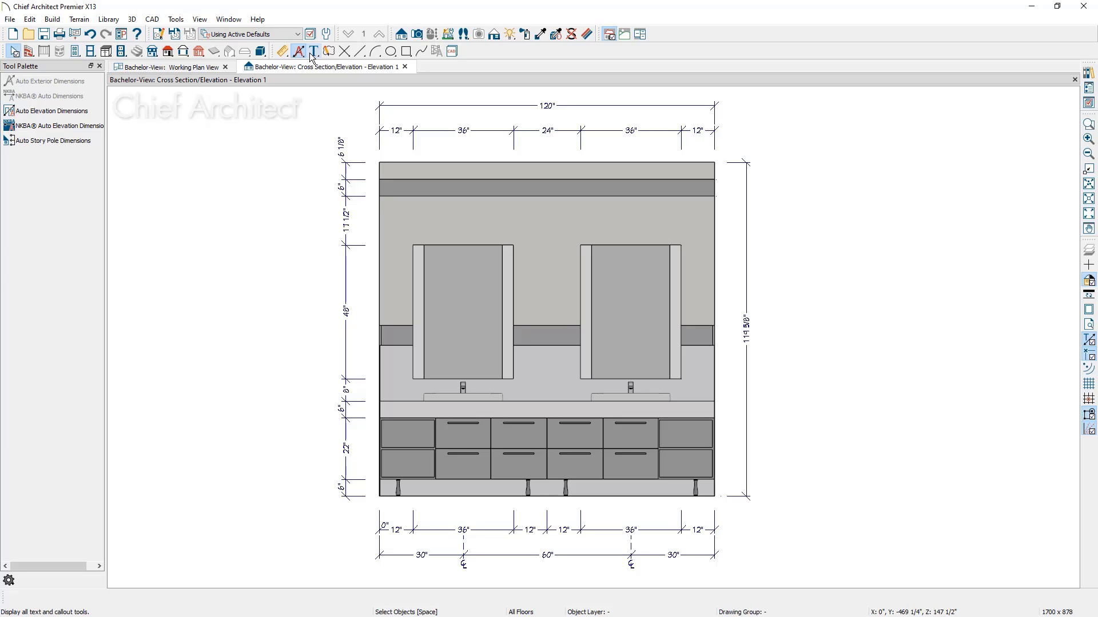
pyautogui.click(405, 67)
pyautogui.click(576, 329)
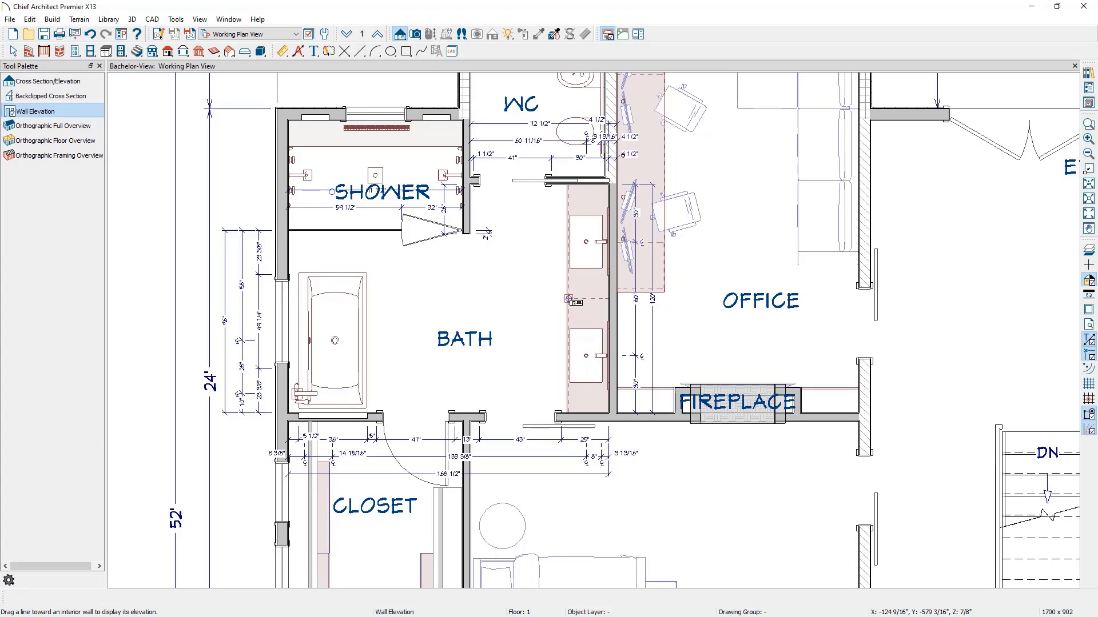
# Create a Cross Section/Elevation view from outside the living room side of the house, looking toward the building
pyautogui.scroll(-6, 569, 299)
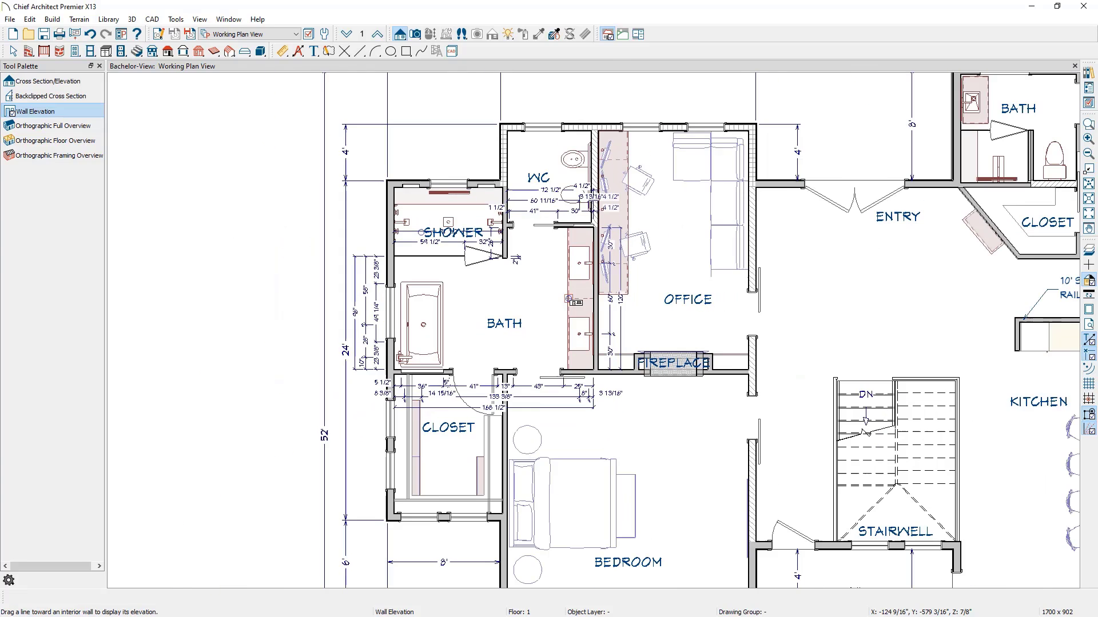
pyautogui.press('p')
pyautogui.moveTo(825, 391); pyautogui.dragTo(769, 365, button='middle')
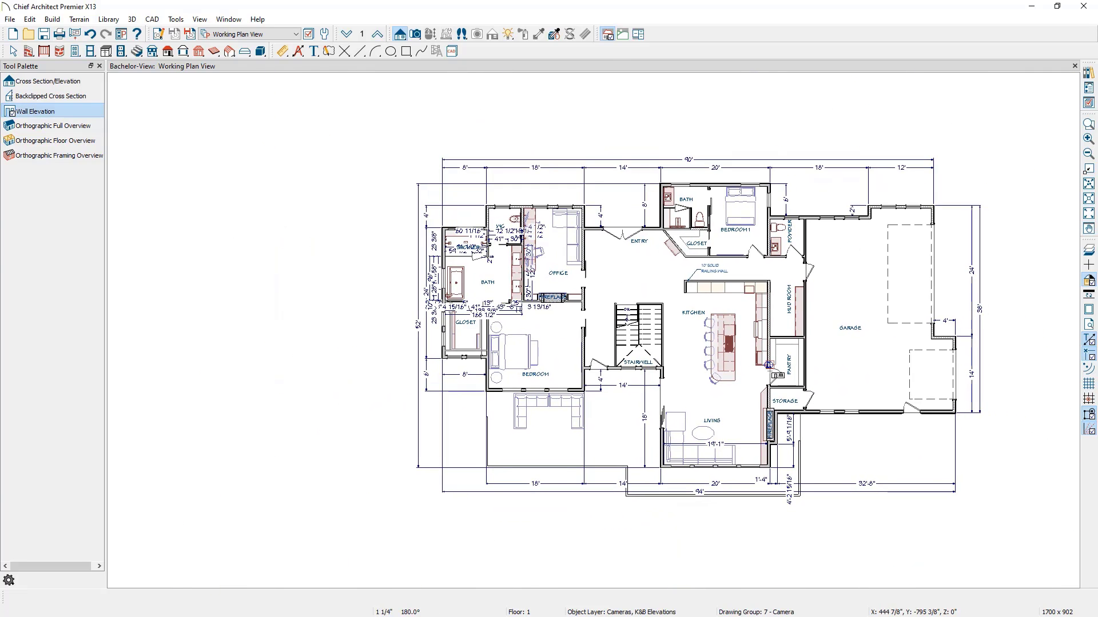
pyautogui.click(73, 84)
pyautogui.moveTo(675, 442); pyautogui.dragTo(614, 407, button='middle')
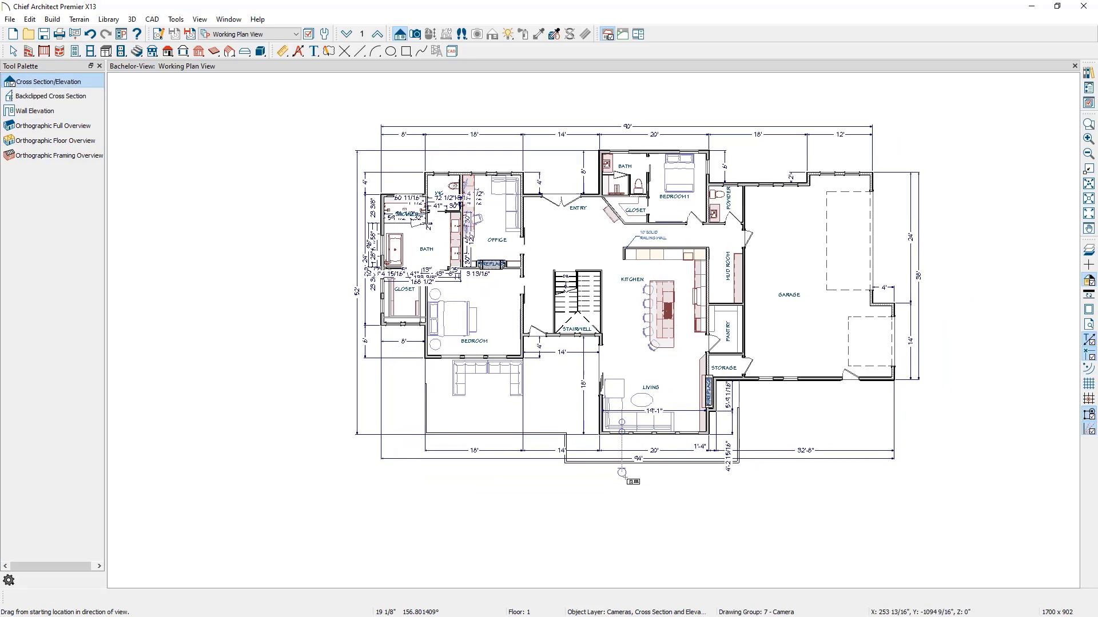
pyautogui.scroll(-2, 621, 480)
pyautogui.moveTo(645, 554); pyautogui.dragTo(643, 515)
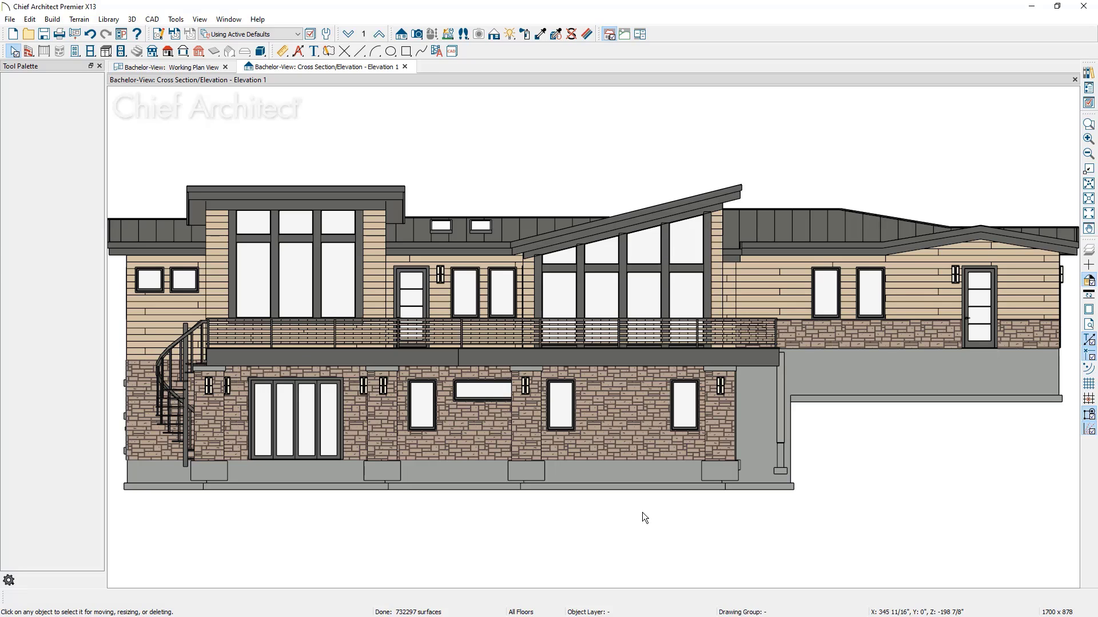
# Generate auto story pole dimensions for the exterior elevation
pyautogui.click(299, 53)
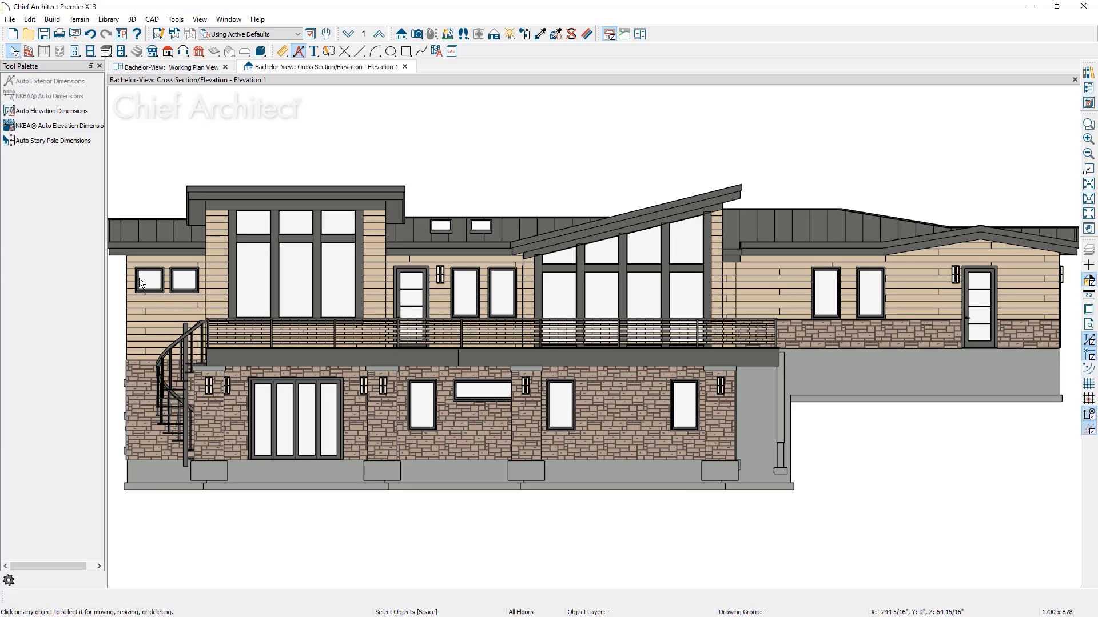
pyautogui.click(92, 141)
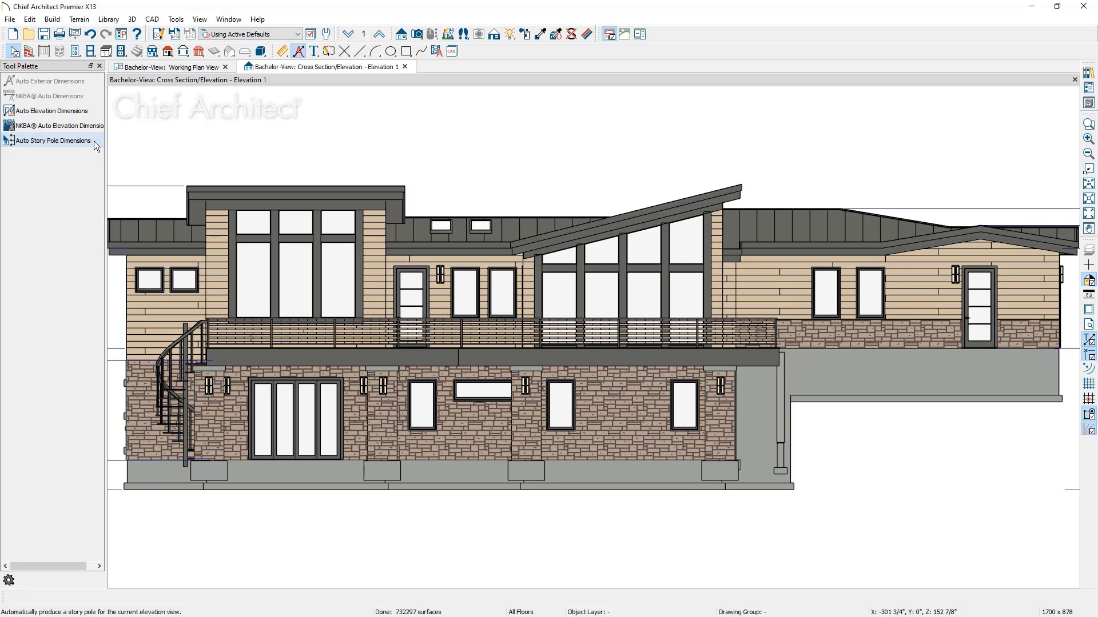
pyautogui.scroll(-2, 298, 273)
pyautogui.moveTo(310, 273); pyautogui.dragTo(387, 272, button='middle')
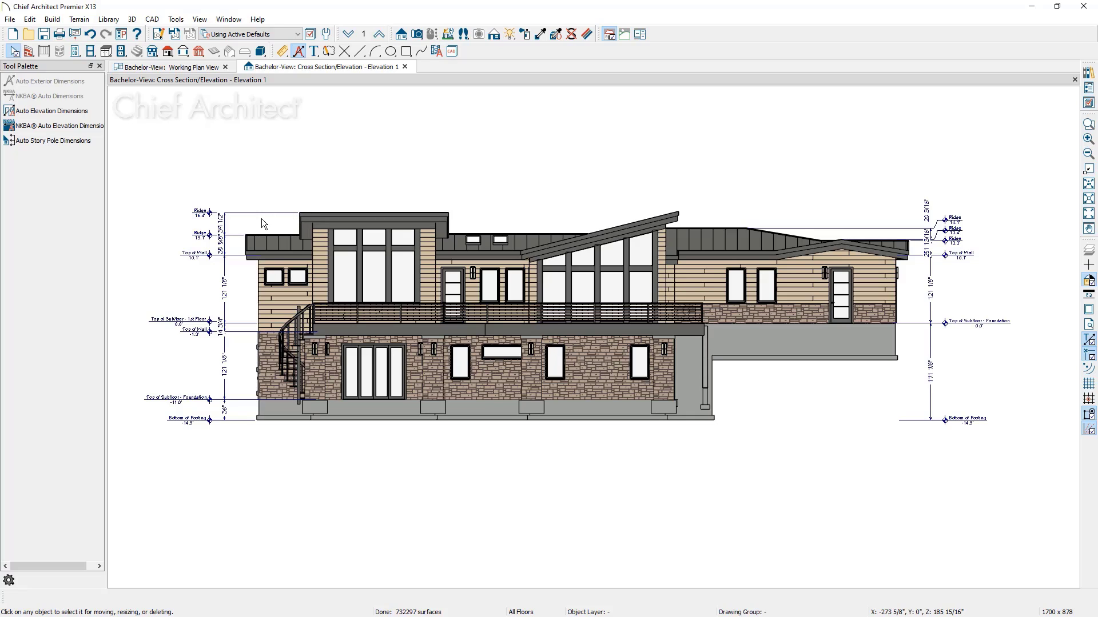
# Select the story pole dimension line beside the spiral stair end of the house to check its layer
pyautogui.click(229, 265)
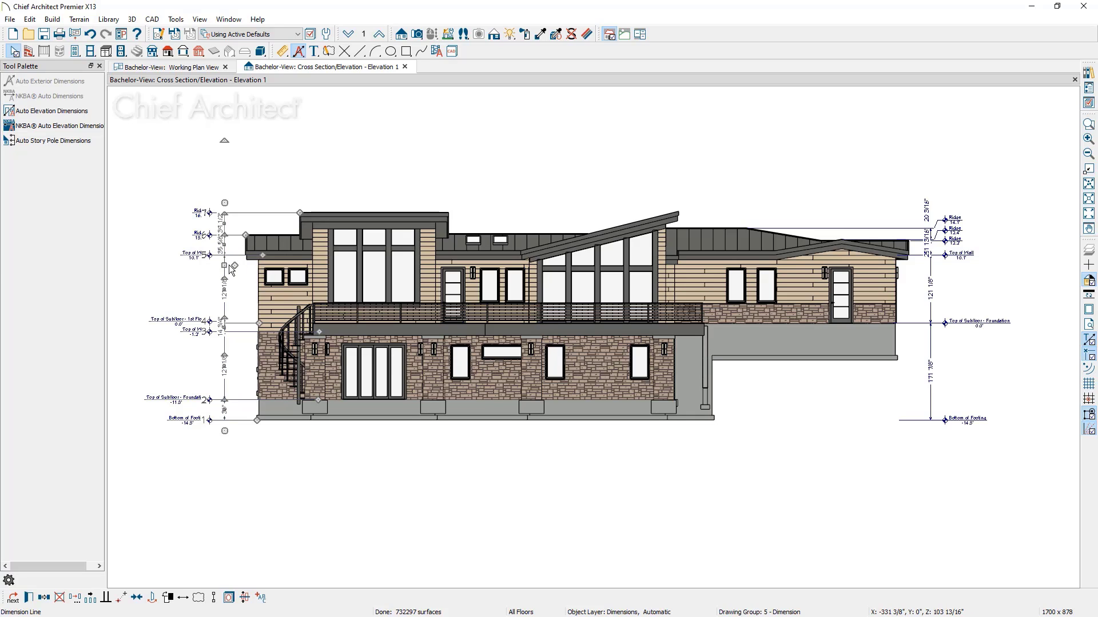
pyautogui.click(188, 278)
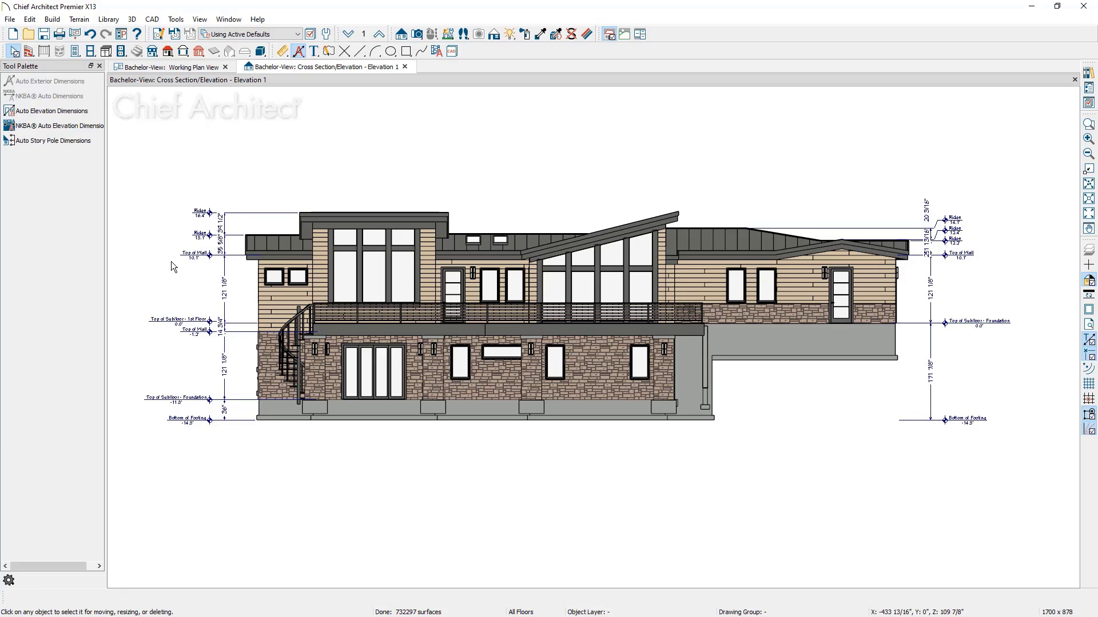
pyautogui.click(174, 37)
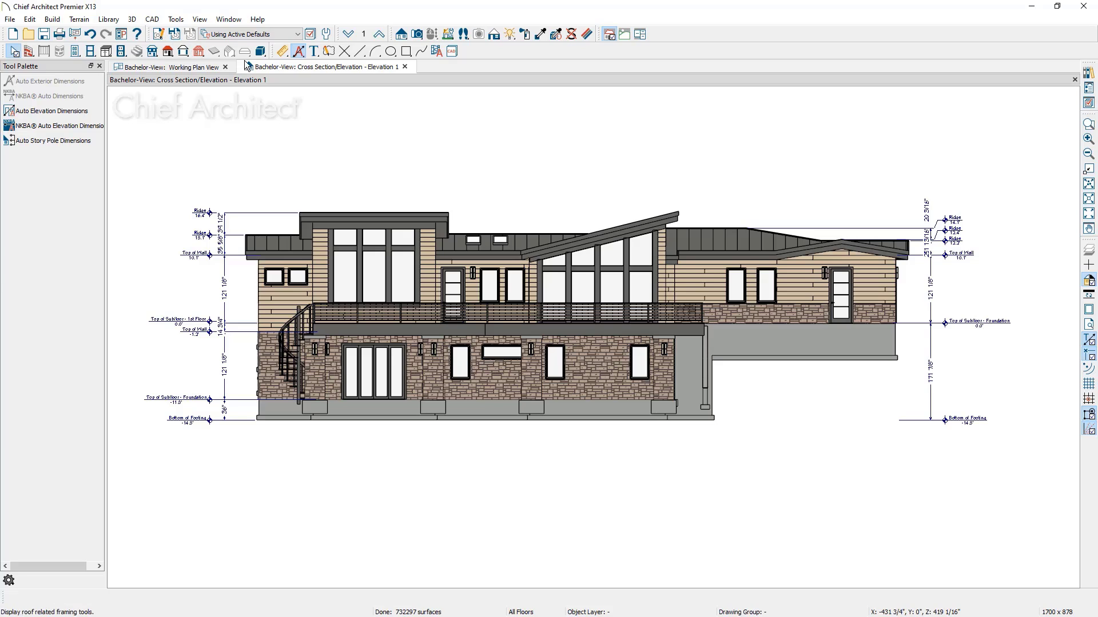
# Close the exterior elevation and return to object selection in the full floor plan
pyautogui.click(405, 67)
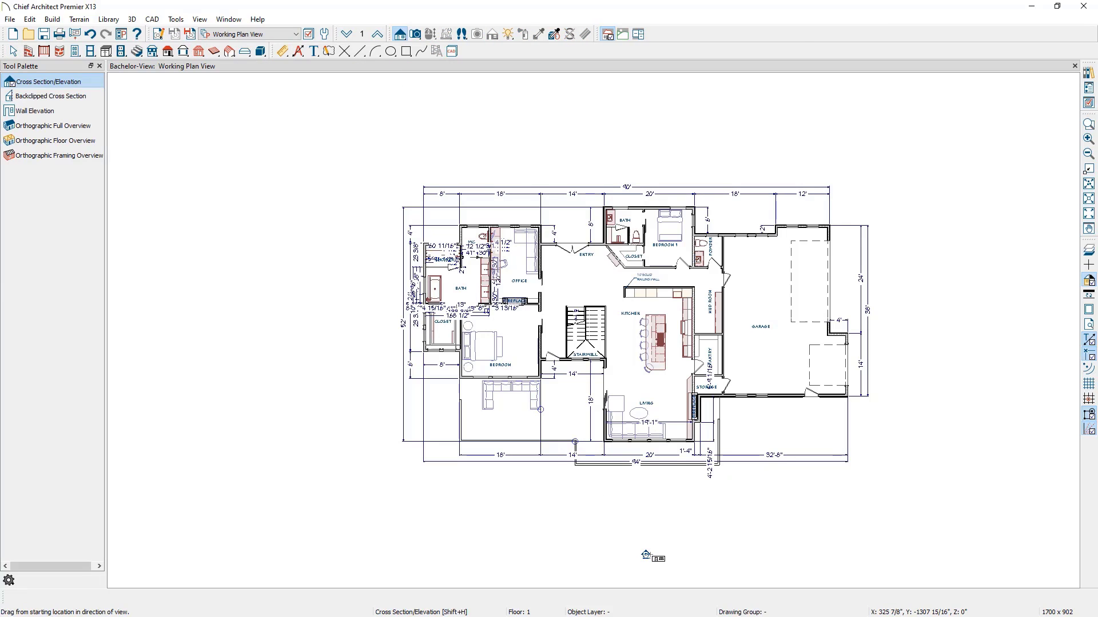
pyautogui.press('space')
pyautogui.scroll(2, 646, 555)
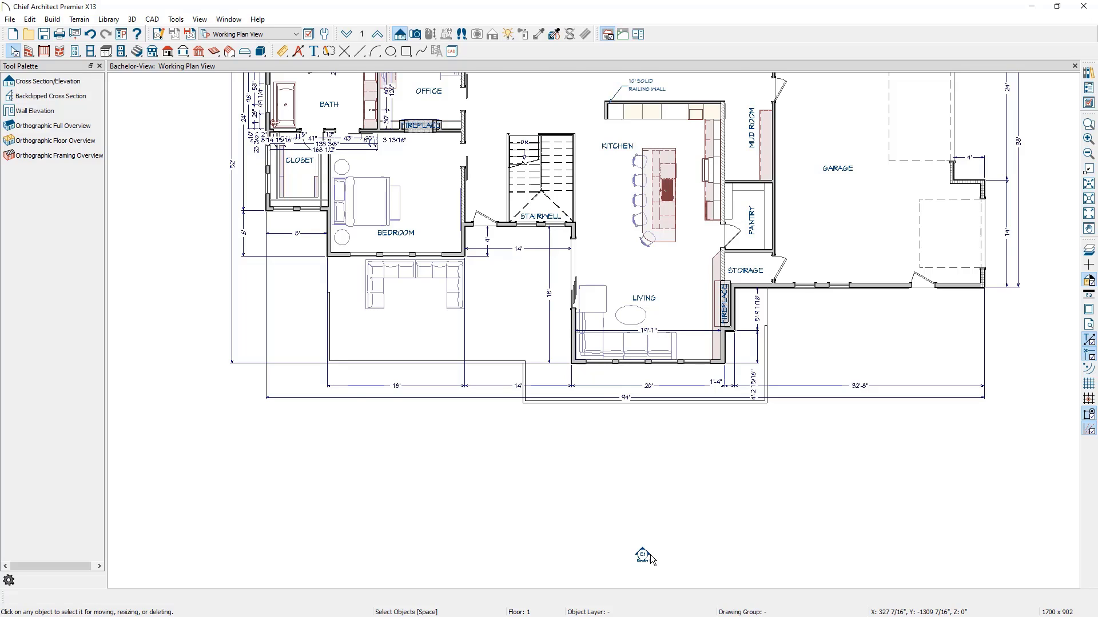
pyautogui.scroll(-3, 650, 556)
pyautogui.moveTo(659, 421); pyautogui.dragTo(649, 451, button='middle')
pyautogui.scroll(1, 650, 452)
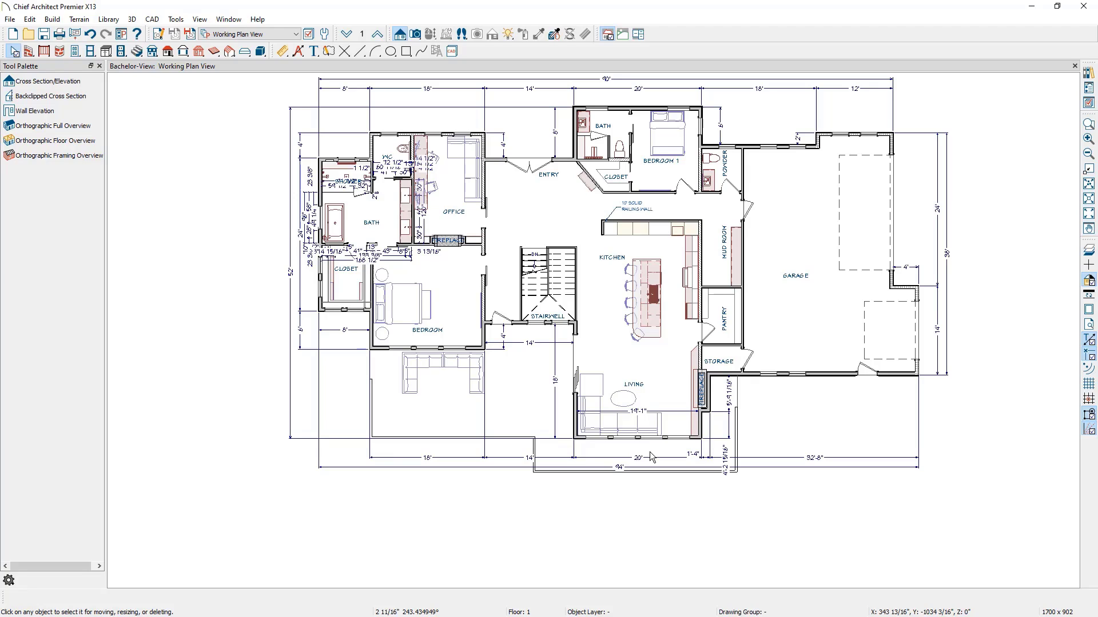
# Review the saved dimension defaults and the currently active set from the default settings, leaving them unchanged
pyautogui.click(325, 34)
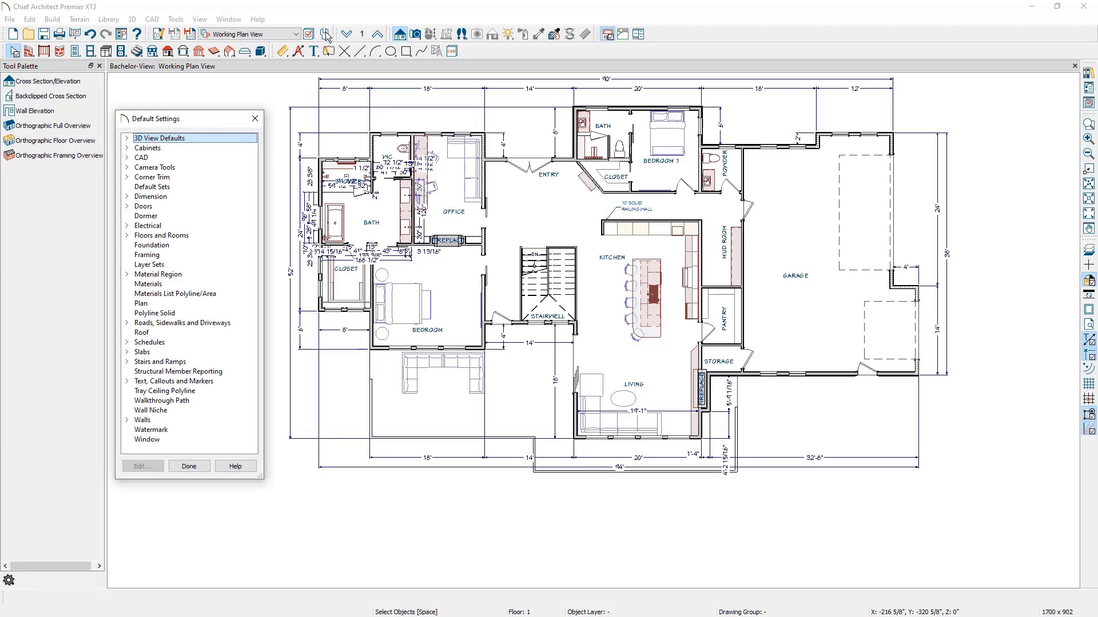
pyautogui.click(142, 196)
pyautogui.click(143, 207)
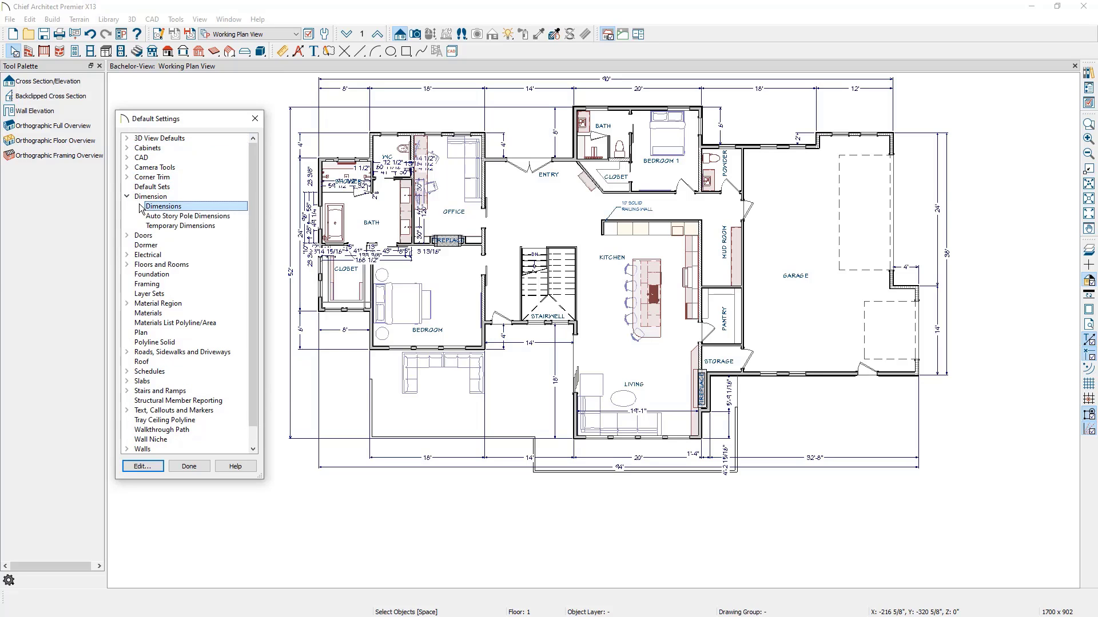
pyautogui.doubleClick(142, 208)
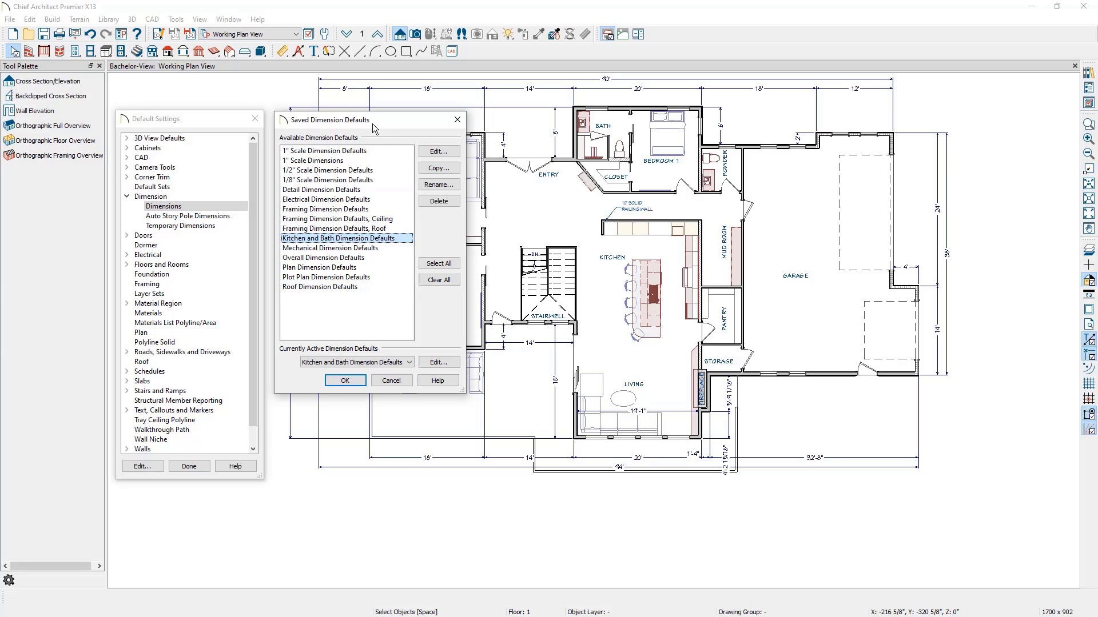
pyautogui.click(387, 381)
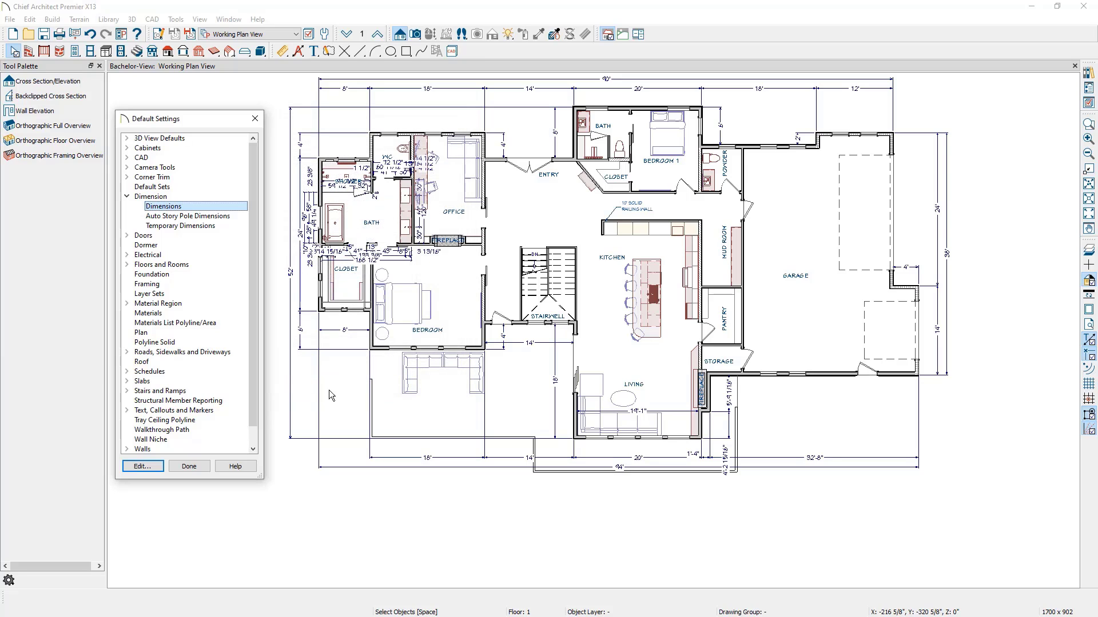
# Review the font, text size and layer of the saved Electrical Rich Text Defaults, leaving them unchanged
pyautogui.click(127, 411)
pyautogui.scroll(-3, 138, 403)
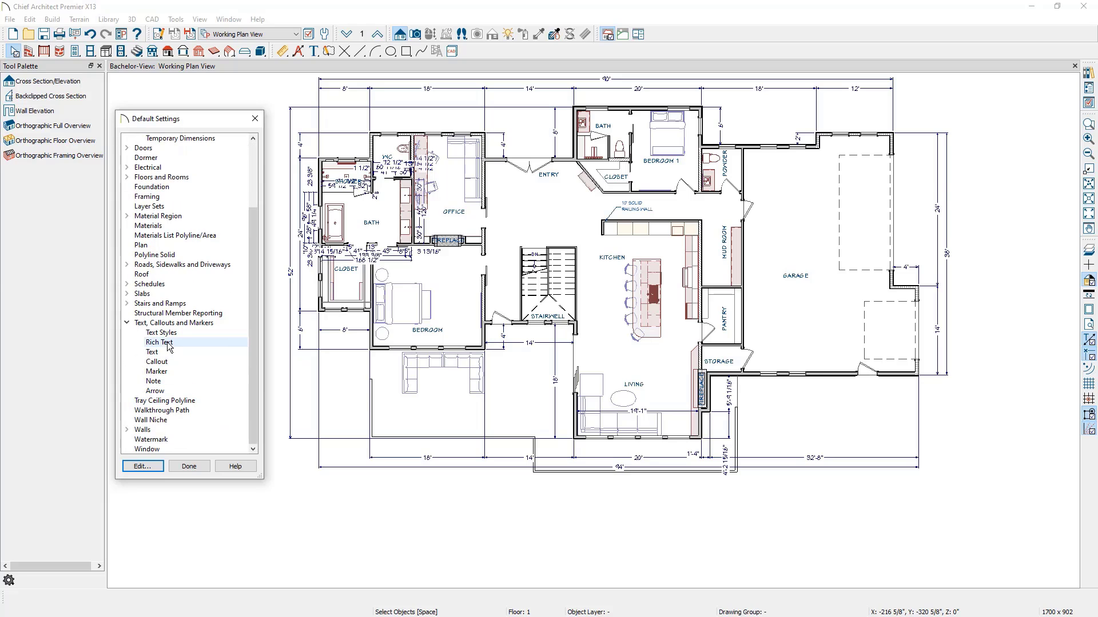
pyautogui.doubleClick(168, 343)
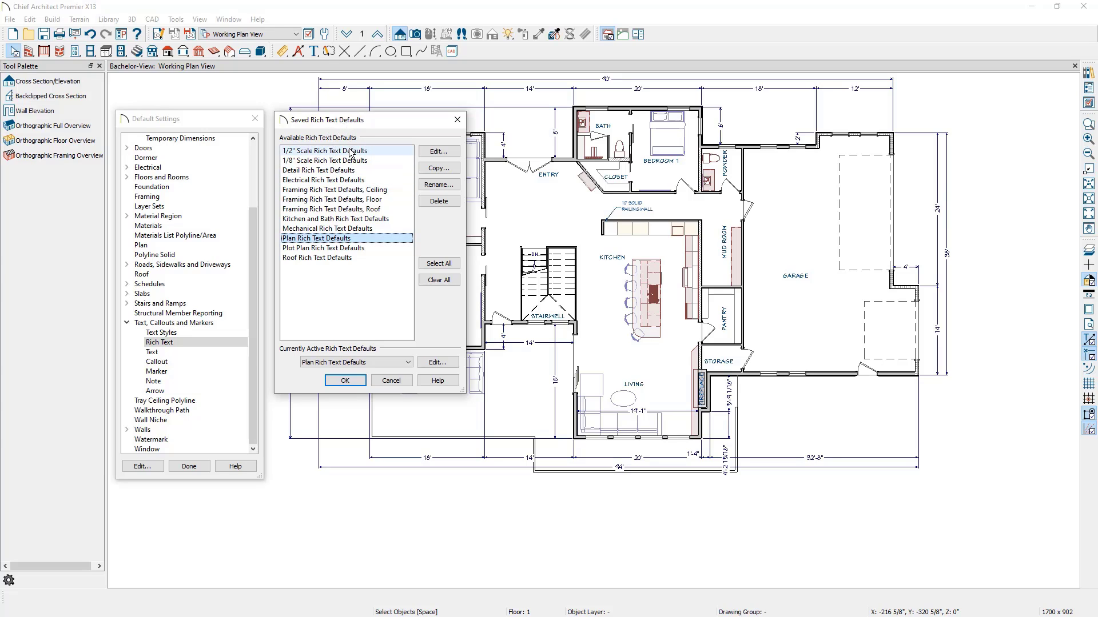
pyautogui.click(354, 181)
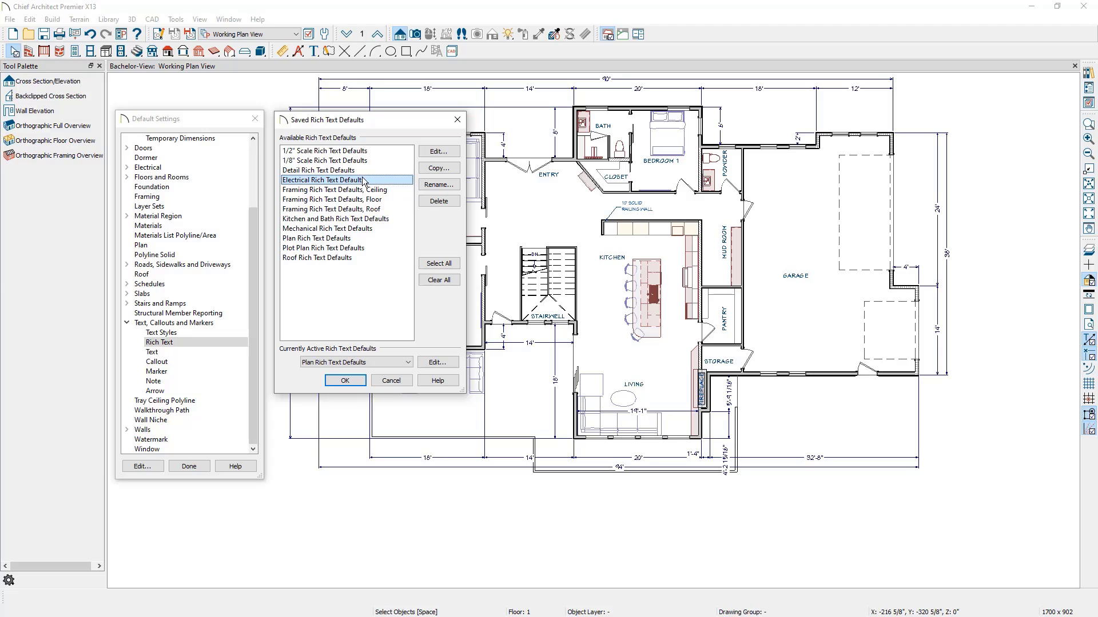
pyautogui.click(435, 150)
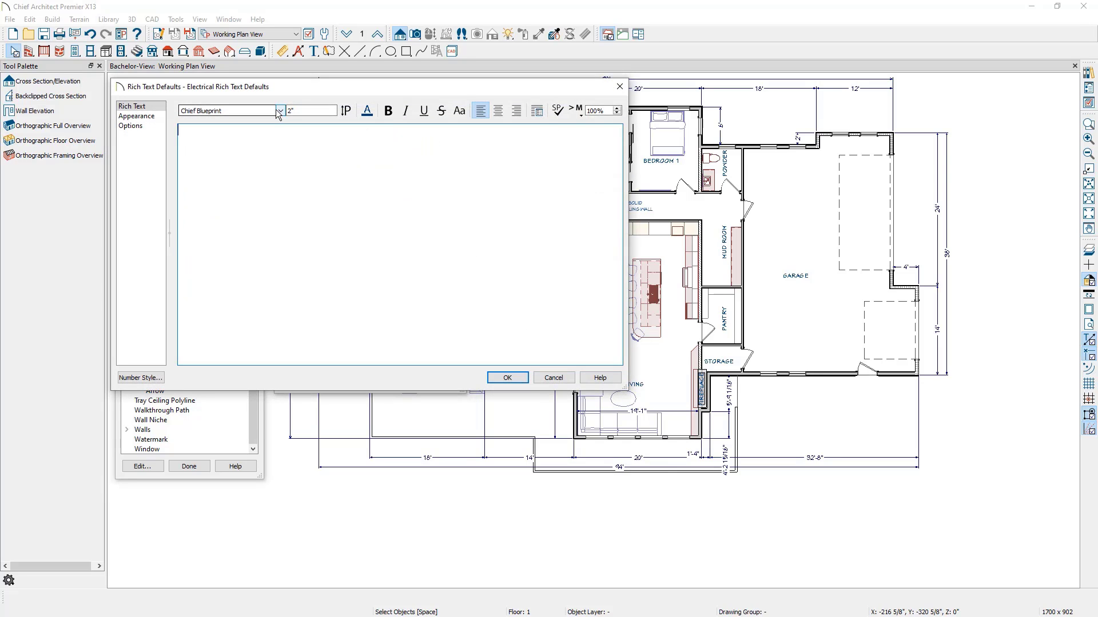
pyautogui.click(297, 113)
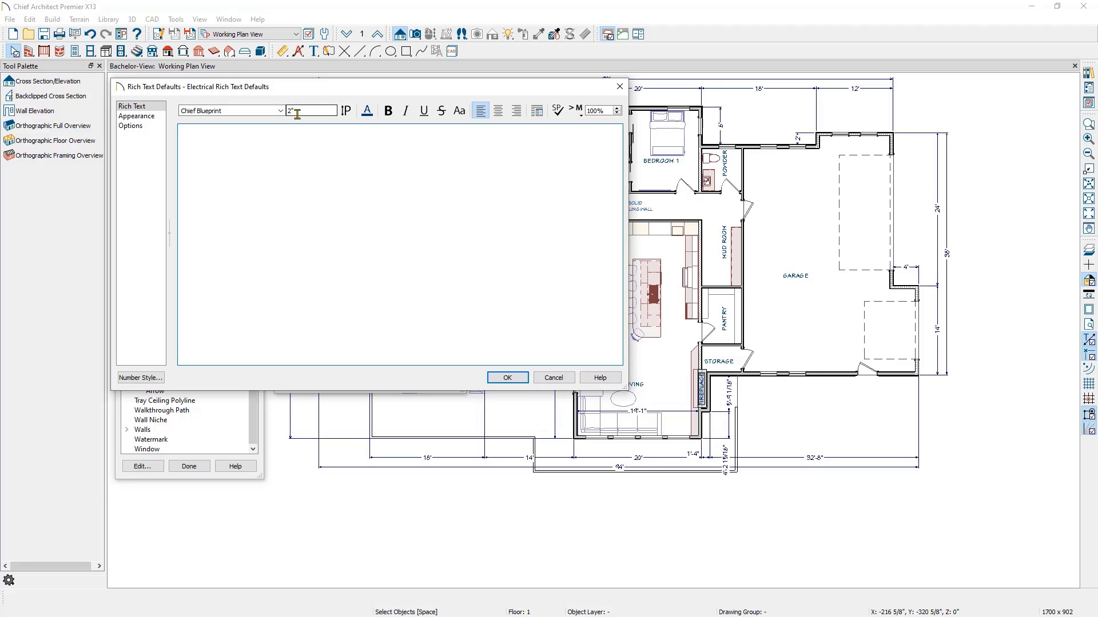
pyautogui.click(153, 117)
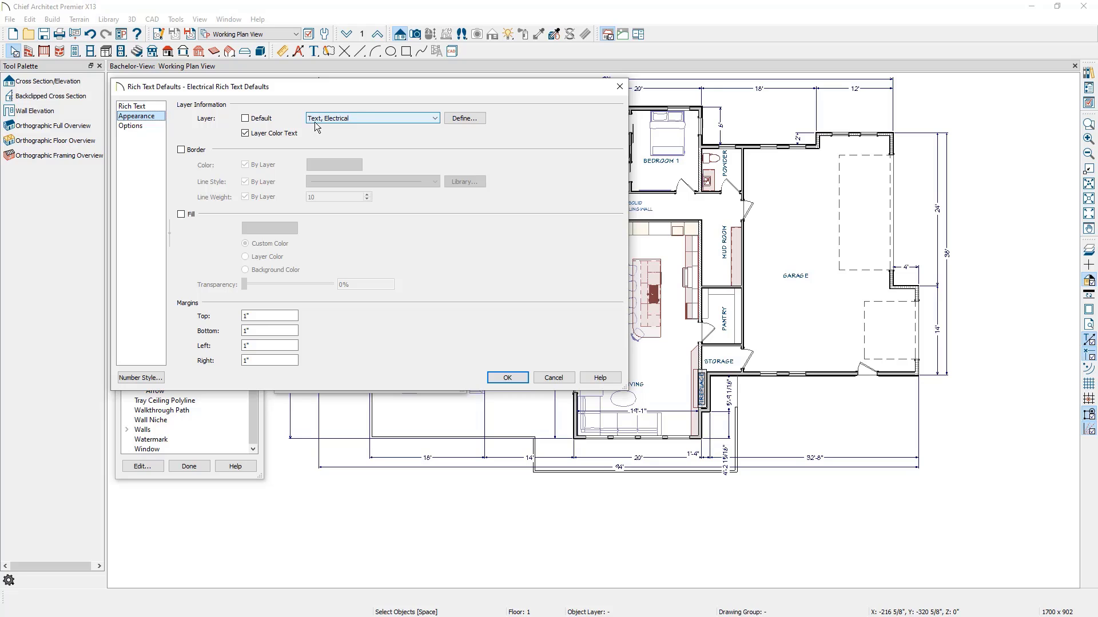
pyautogui.click(545, 376)
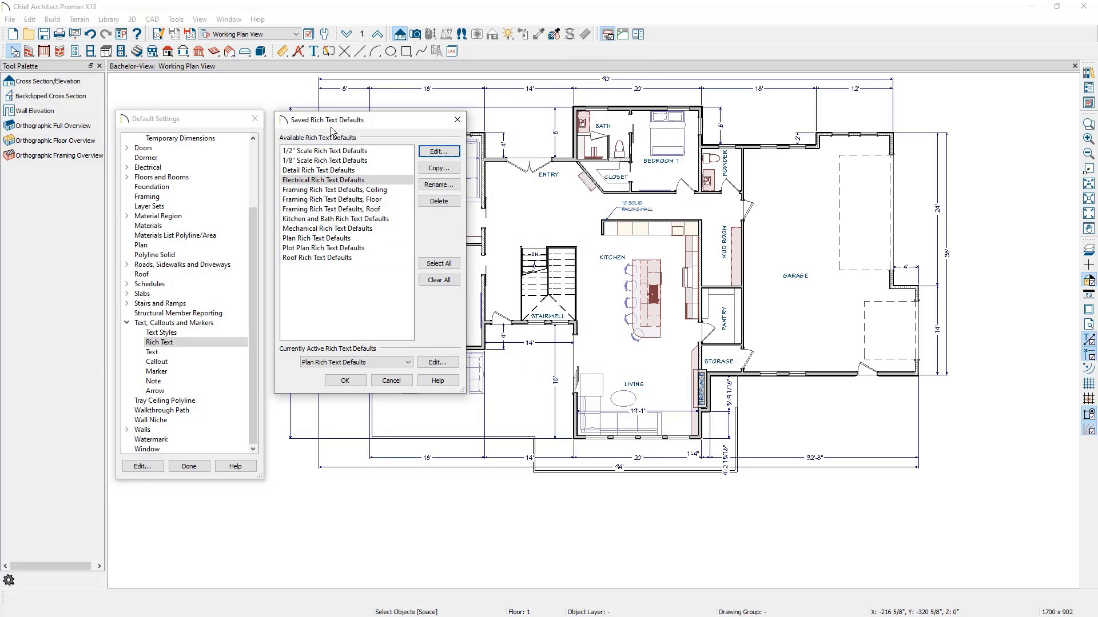
pyautogui.click(391, 381)
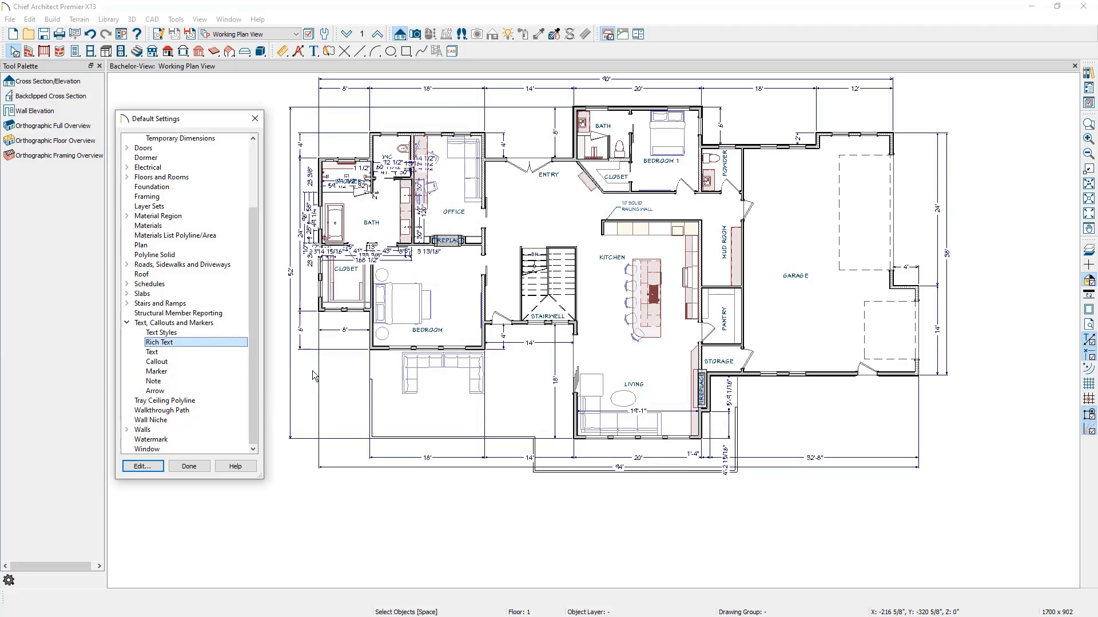
# Look over the text, callout, marker and note categories in the default settings and close them
pyautogui.click(198, 352)
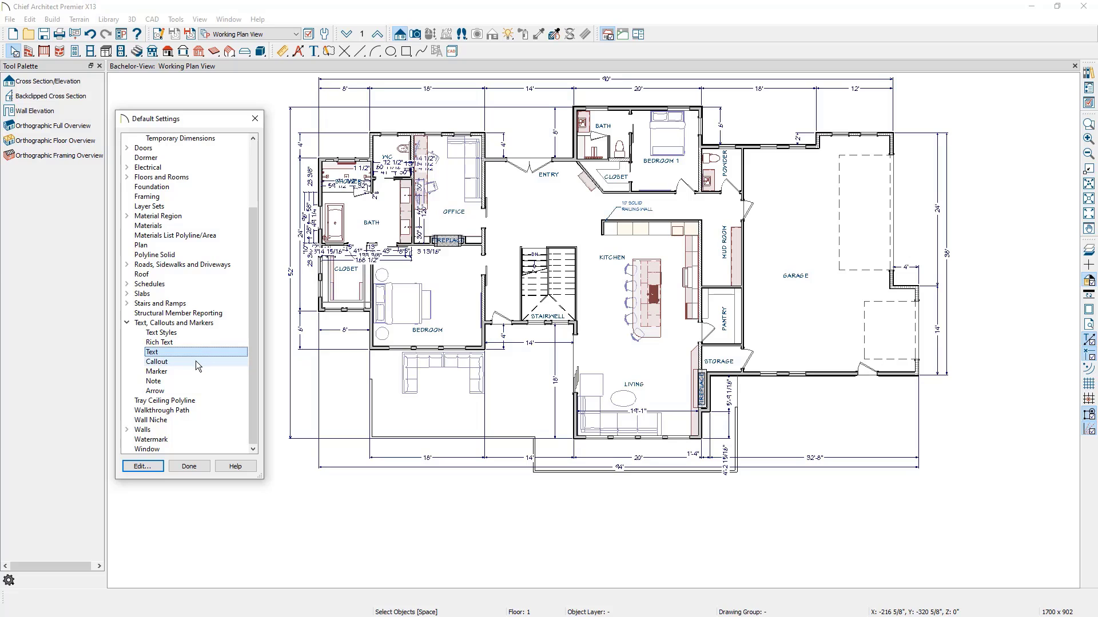
pyautogui.click(196, 362)
pyautogui.click(194, 370)
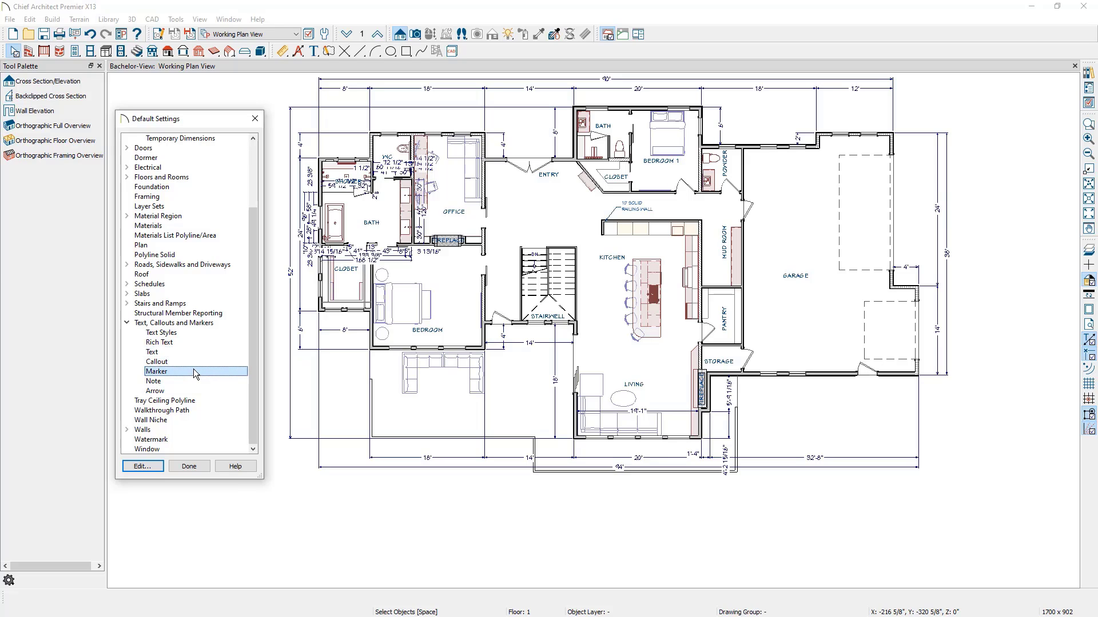
pyautogui.click(191, 380)
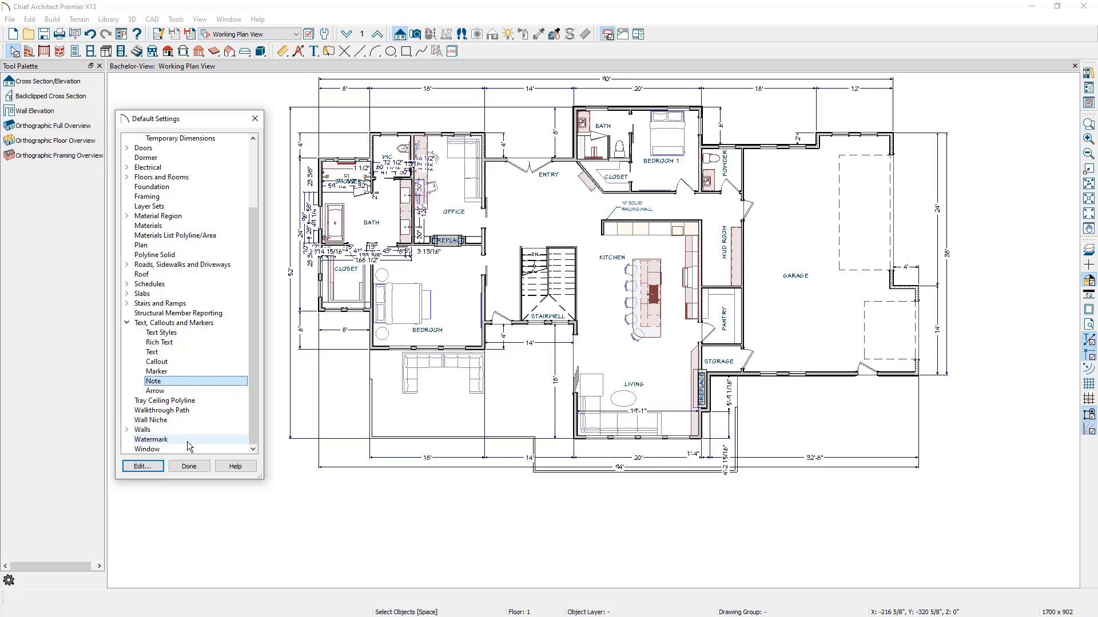
pyautogui.click(188, 464)
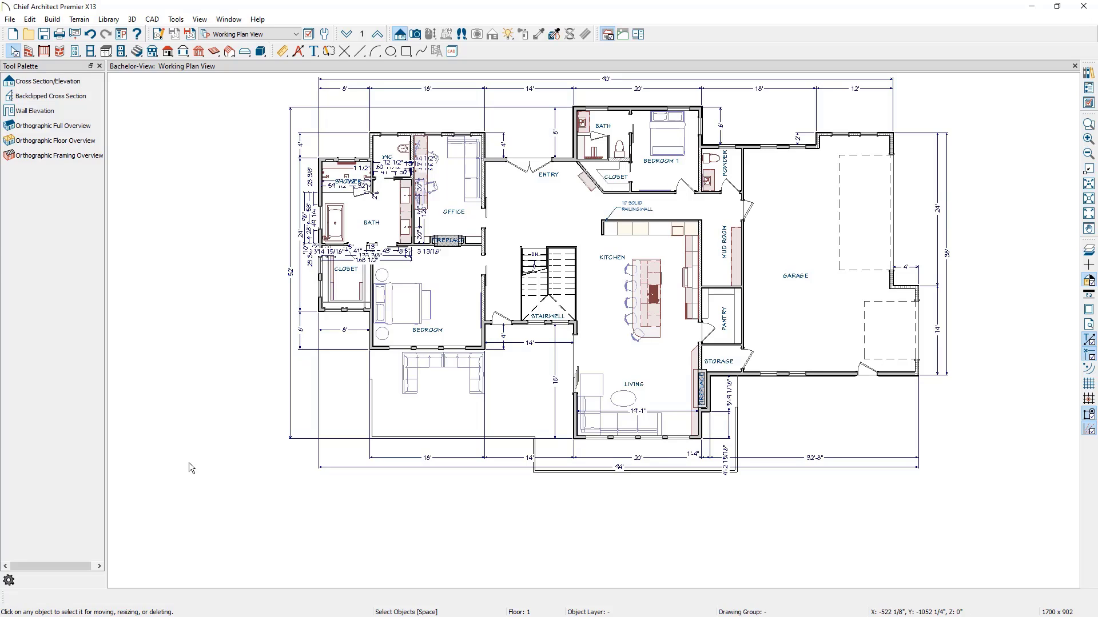
# Set the Working Plan View's dimension defaults to Overall Dimension Defaults and check its reference display settings
pyautogui.moveTo(189, 462); pyautogui.dragTo(174, 492, button='middle')
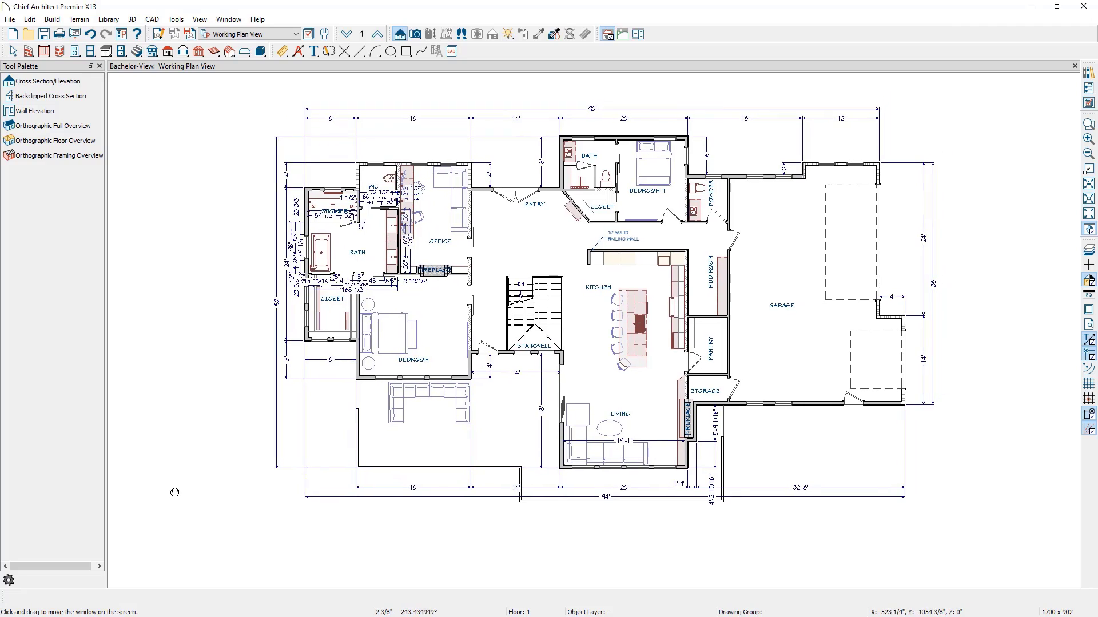
pyautogui.scroll(1, 176, 486)
pyautogui.moveTo(318, 431); pyautogui.dragTo(258, 467, button='middle')
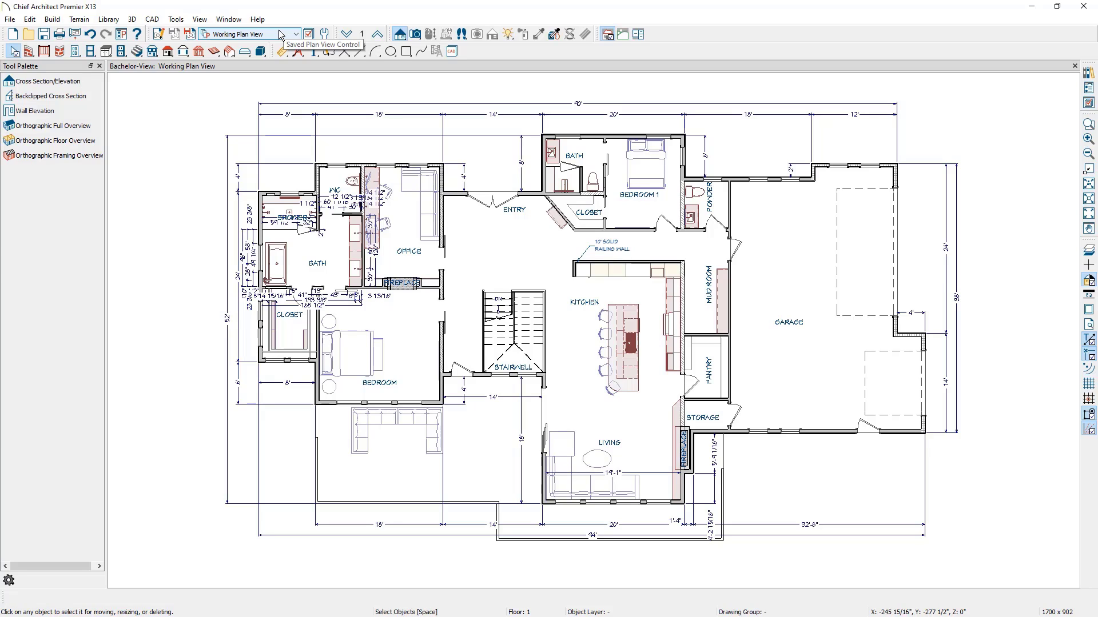
pyautogui.click(162, 35)
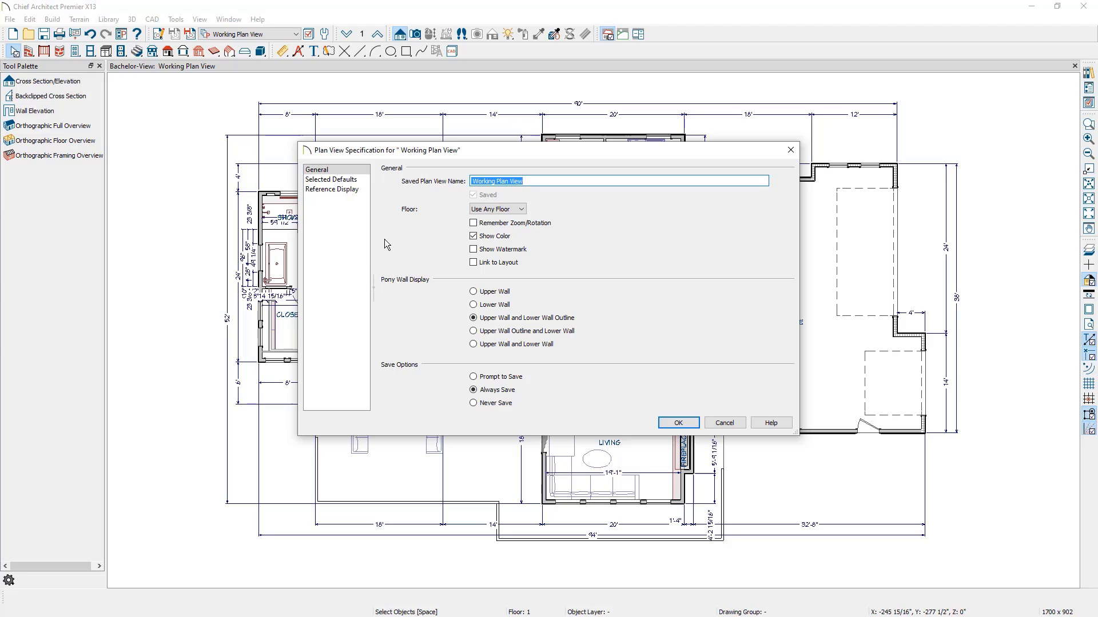
pyautogui.click(359, 180)
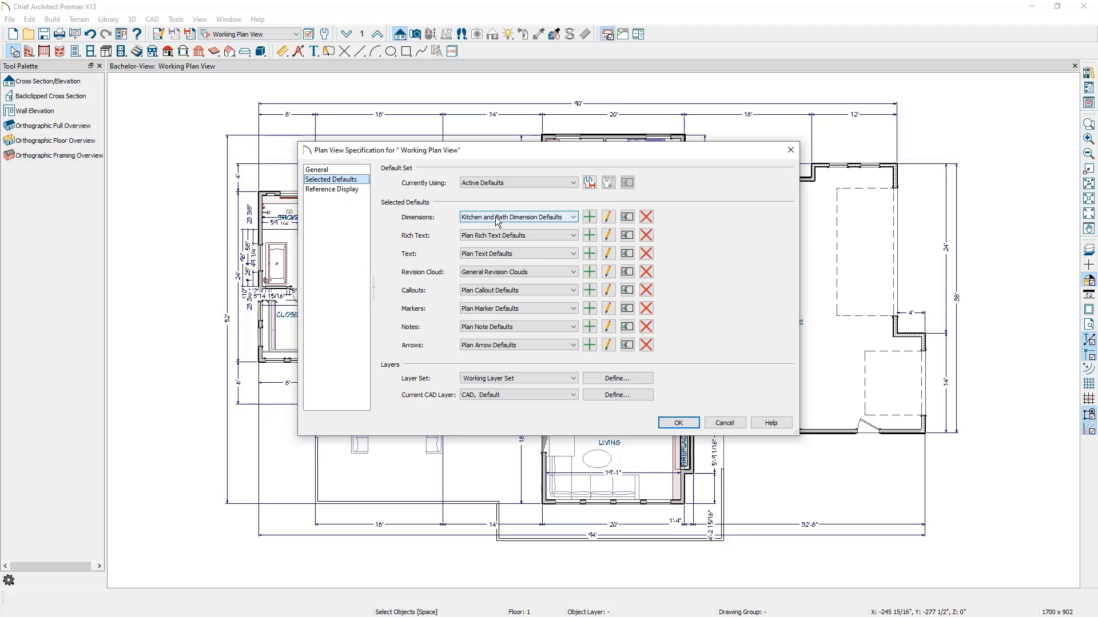
pyautogui.click(512, 218)
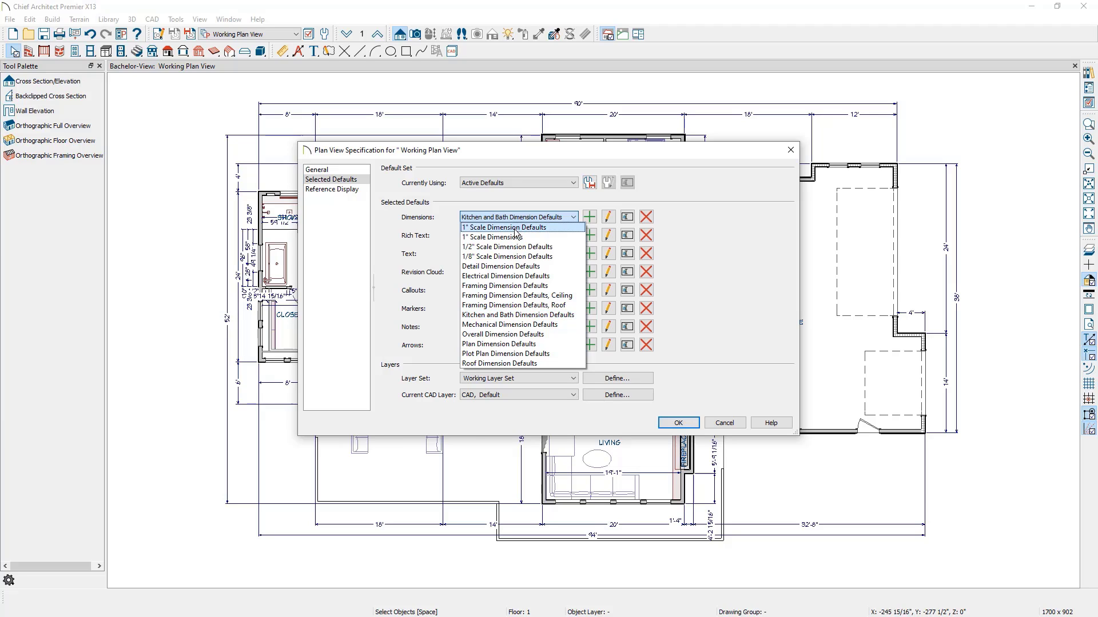
pyautogui.click(526, 334)
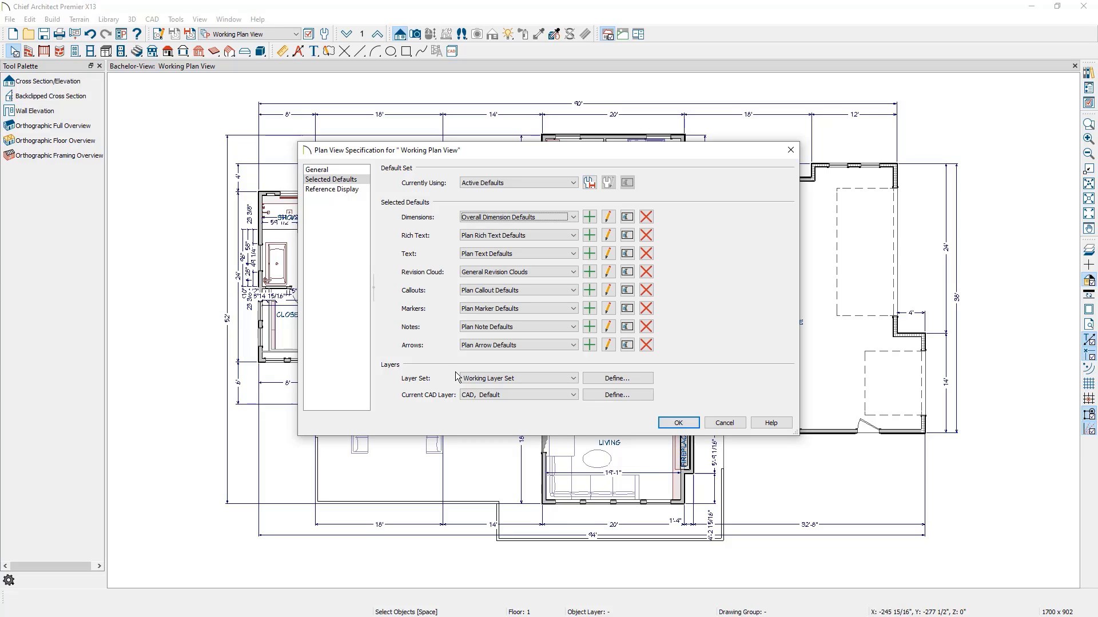
pyautogui.click(338, 189)
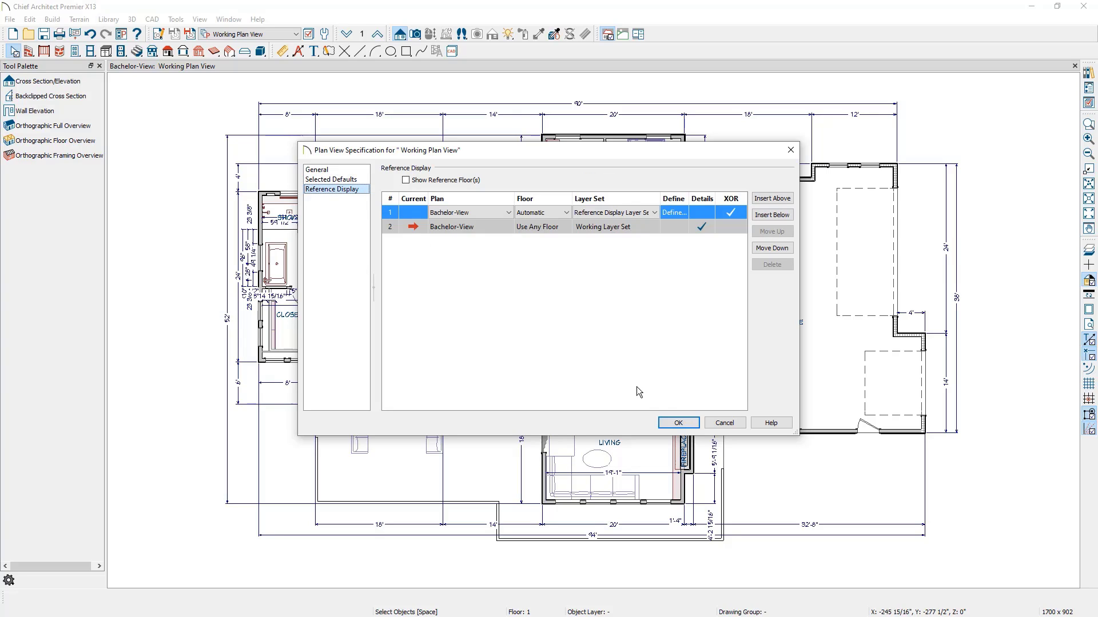
pyautogui.click(678, 422)
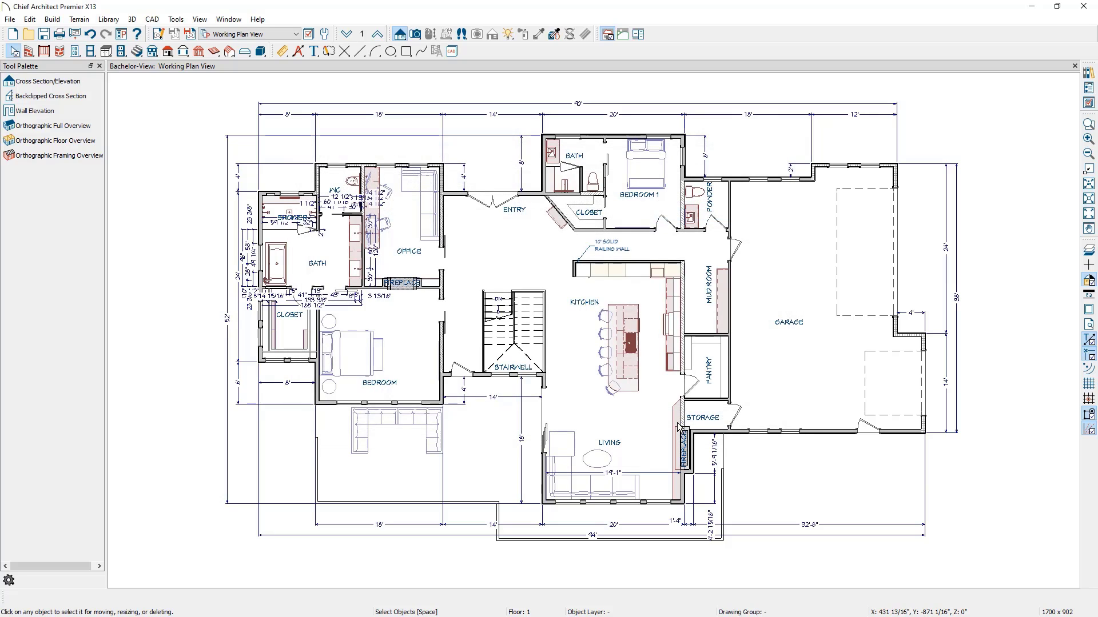
# Switch to the Electrical Plan View and review its selected defaults and layer set without changing them
pyautogui.click(259, 34)
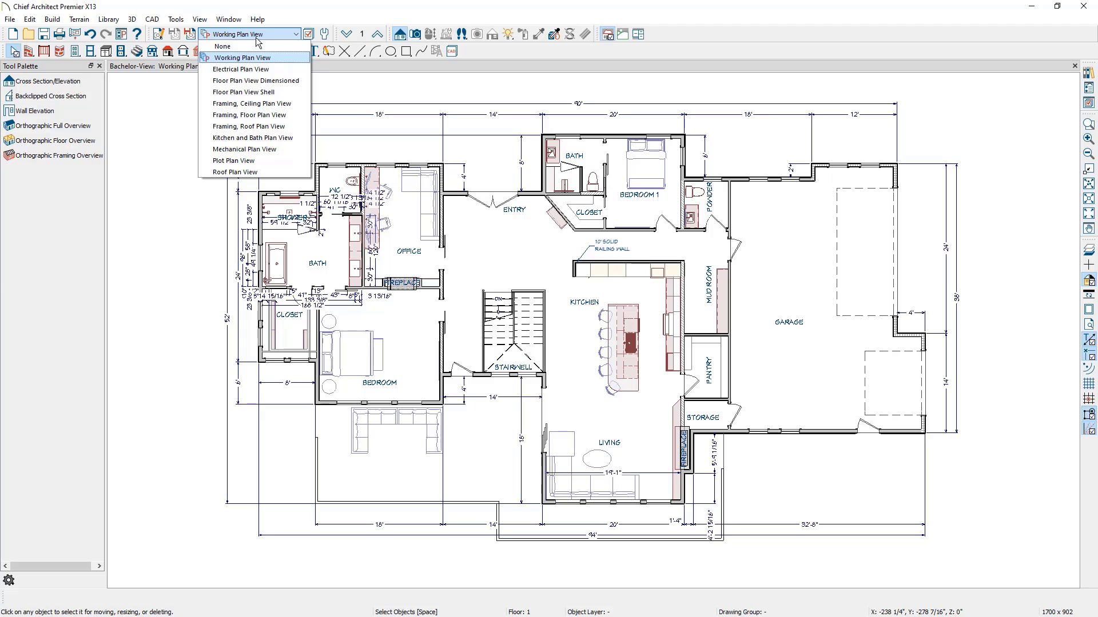
pyautogui.click(255, 69)
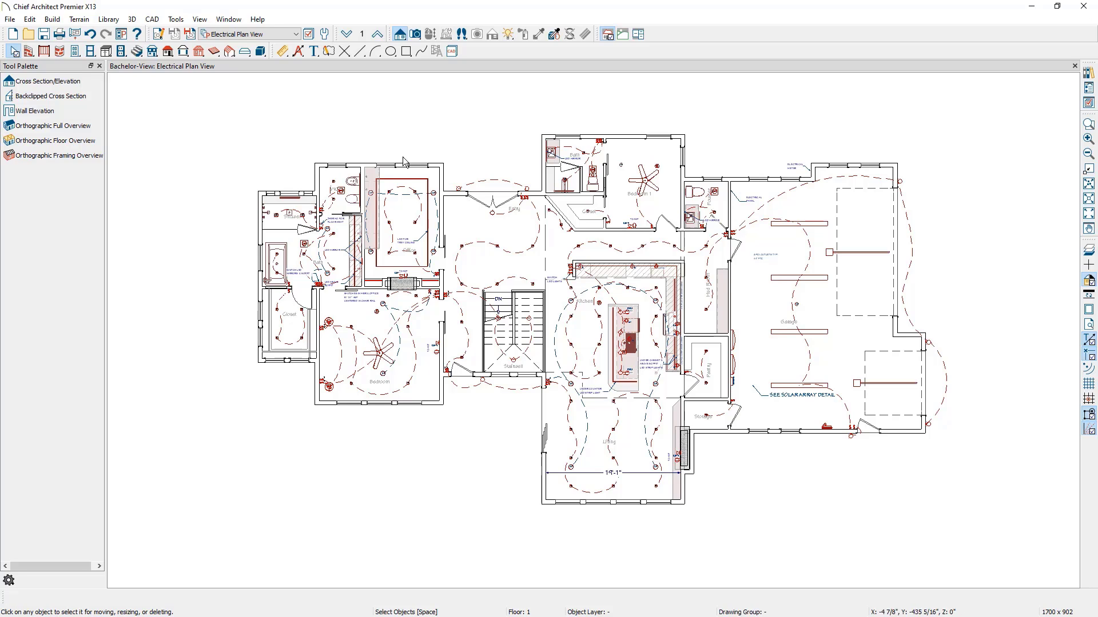
pyautogui.click(155, 34)
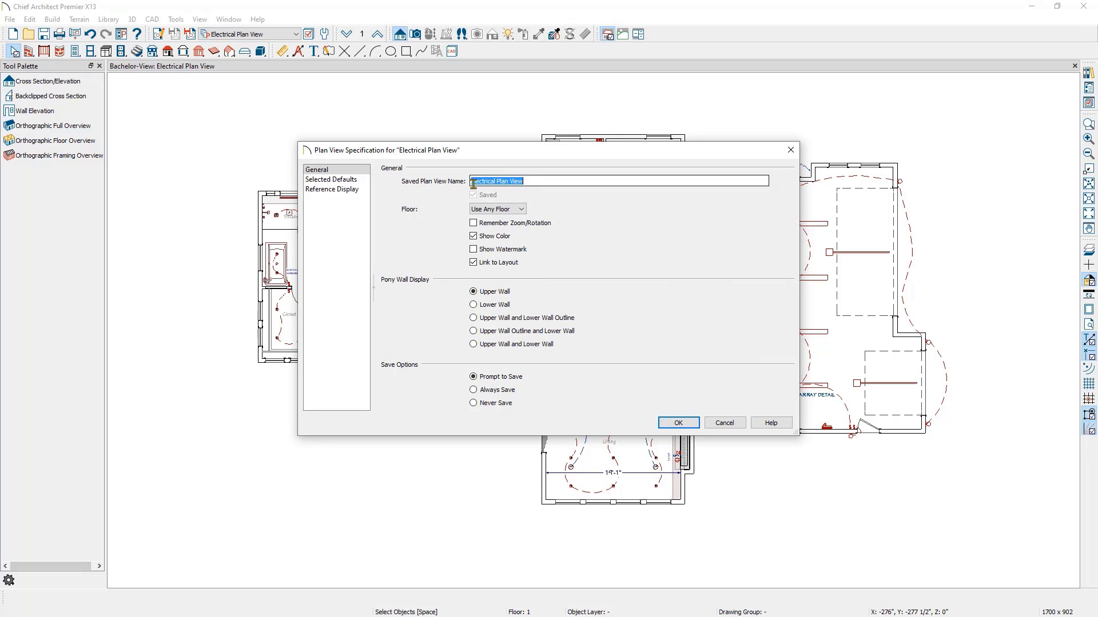
pyautogui.click(361, 180)
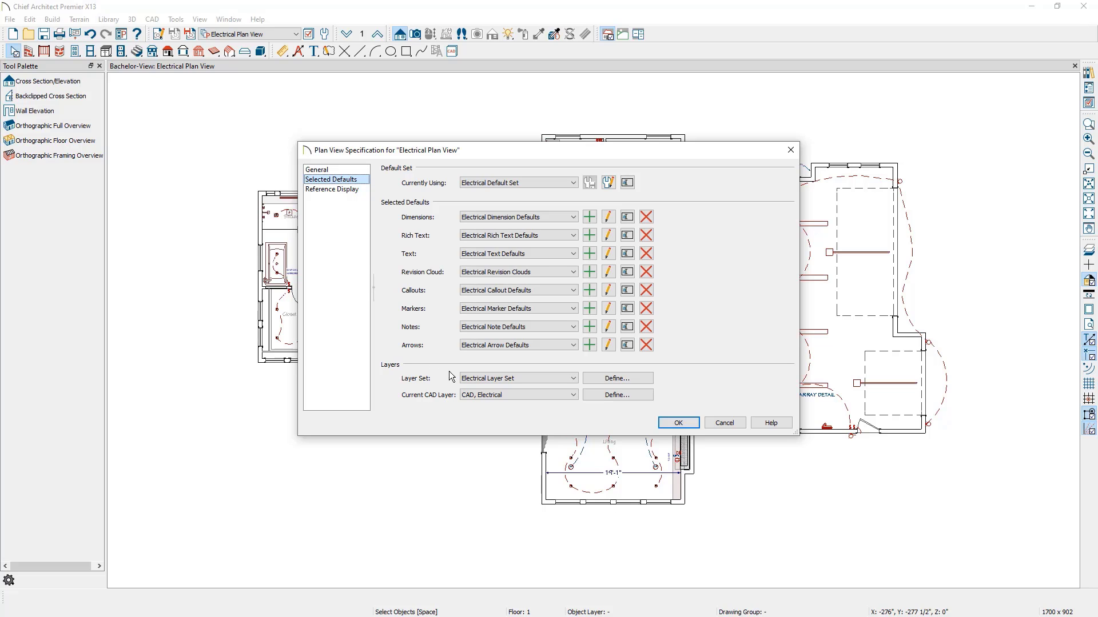
pyautogui.click(725, 423)
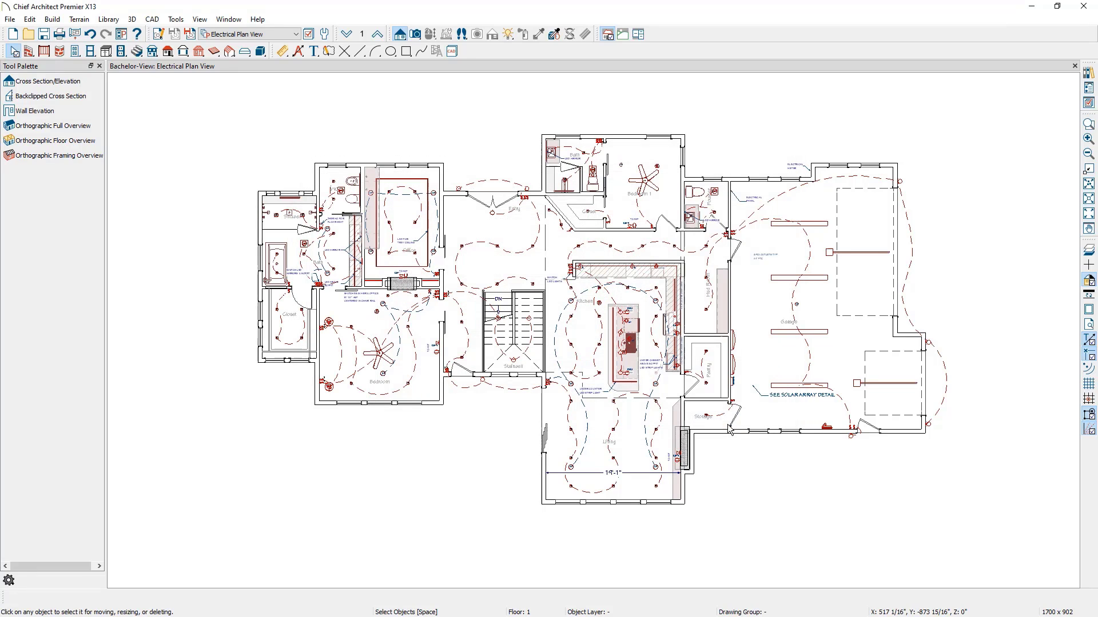
# Switch to the Kitchen and Bath Plan View and review its selected defaults and layer set without changing them
pyautogui.click(295, 35)
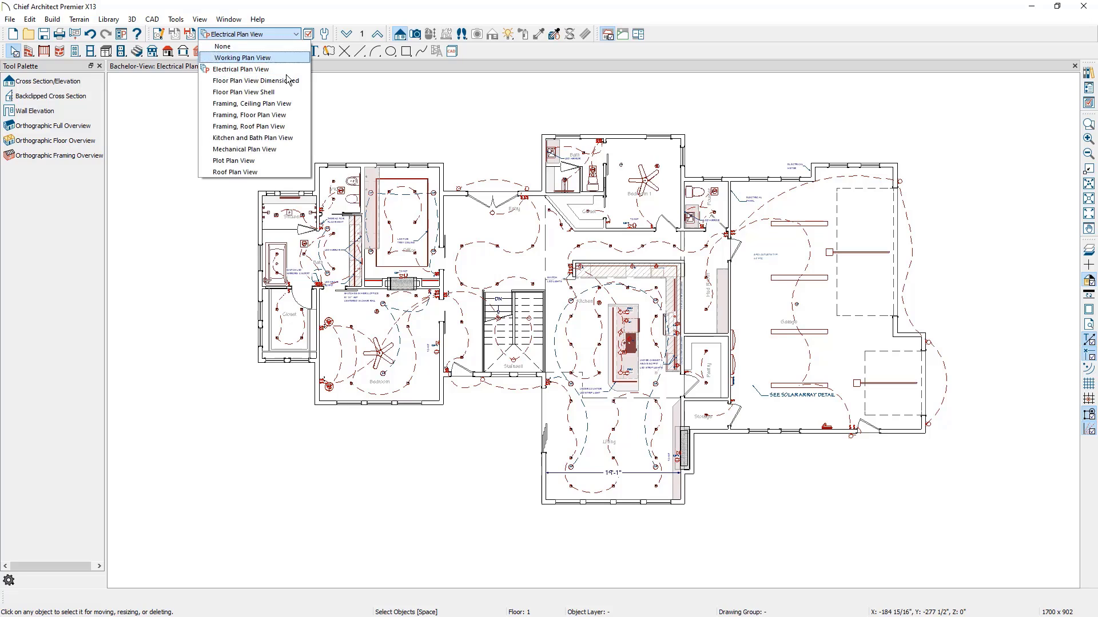
pyautogui.click(289, 137)
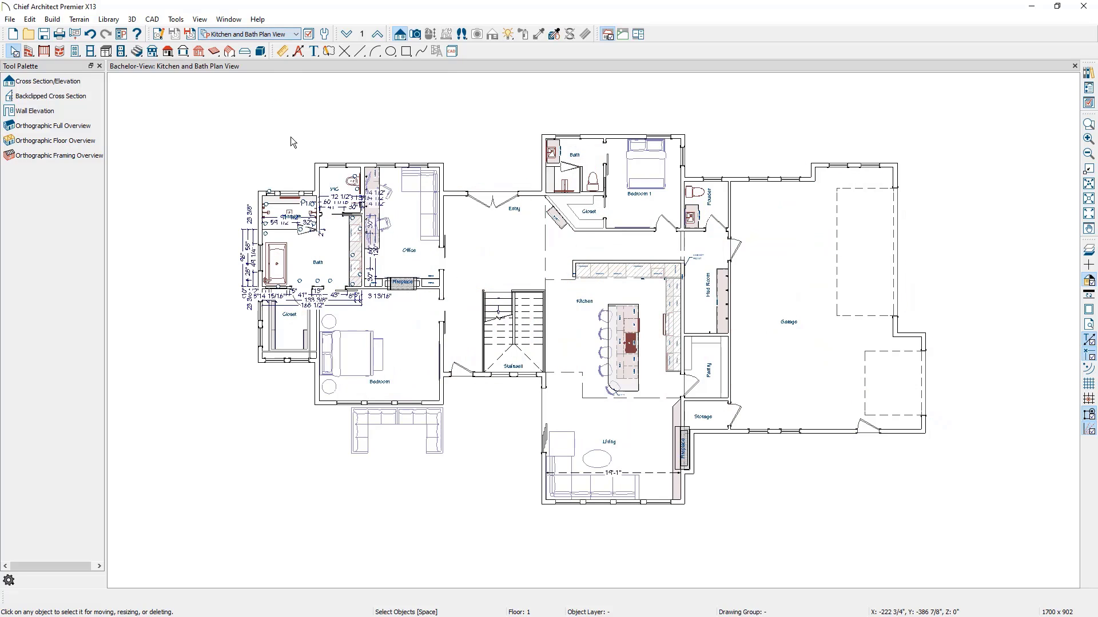
pyautogui.click(159, 34)
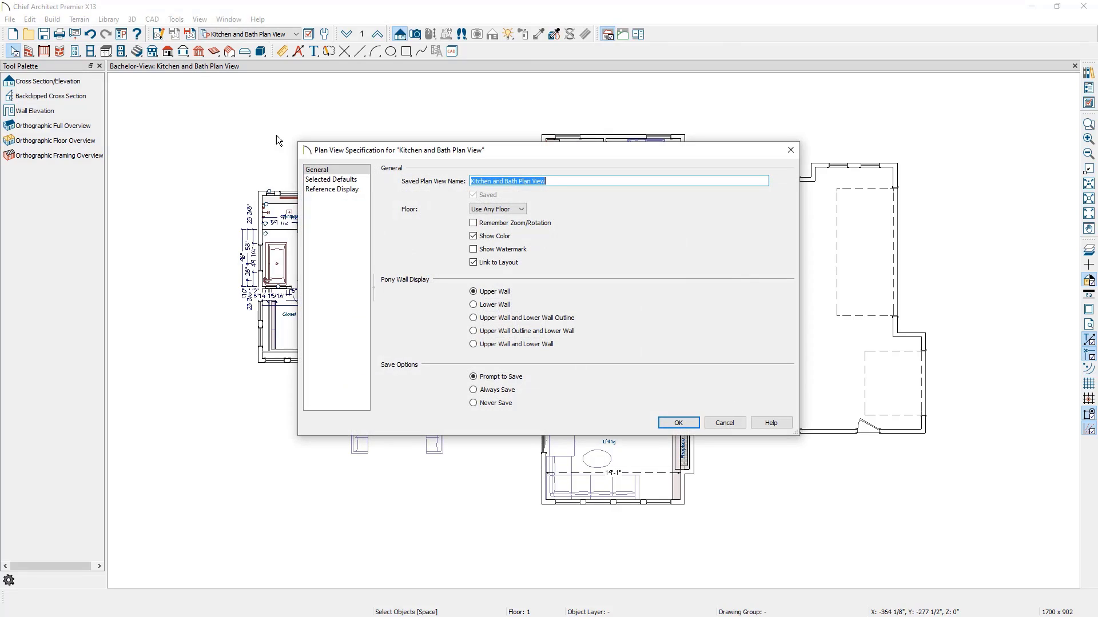
pyautogui.click(329, 180)
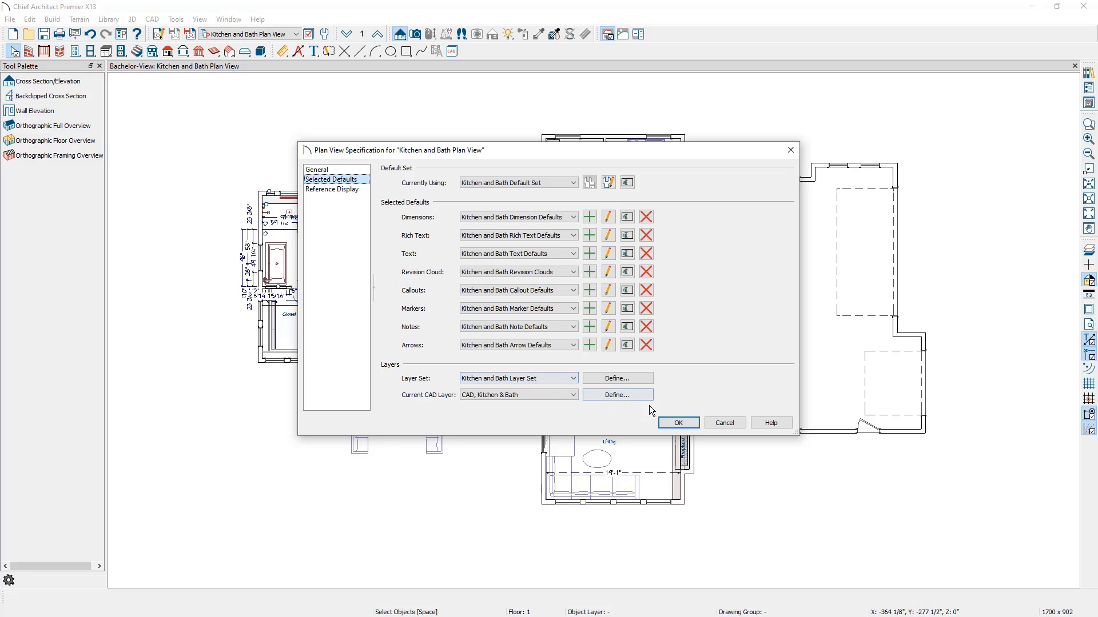
pyautogui.click(727, 425)
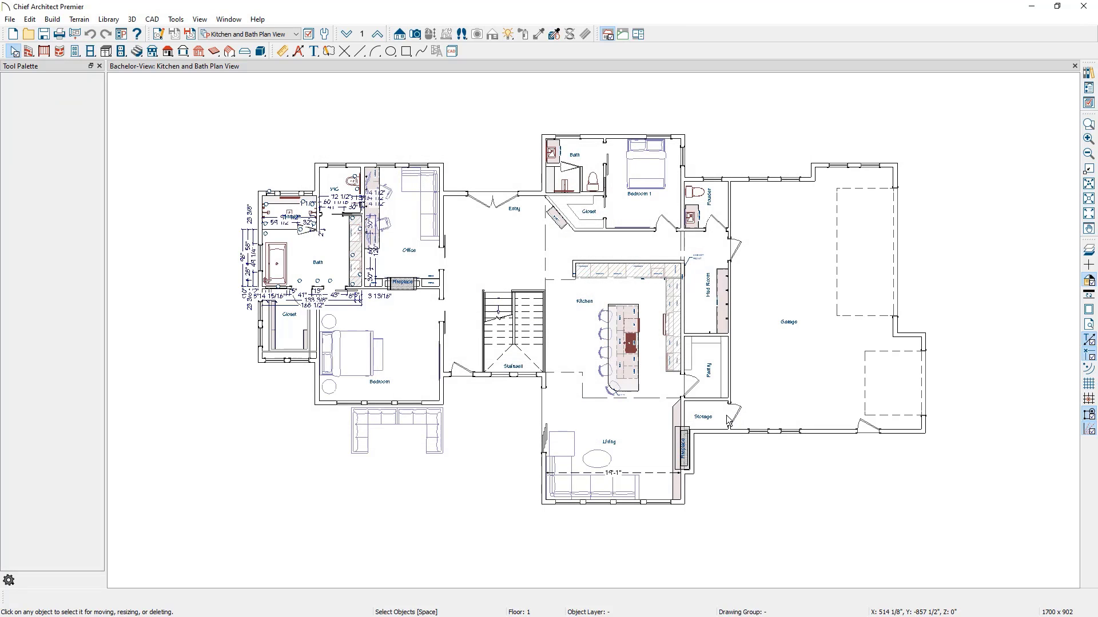
# Create a new layout and go through its template sheets to the Exterior Elevations sheet on page 4
pyautogui.click(9, 18)
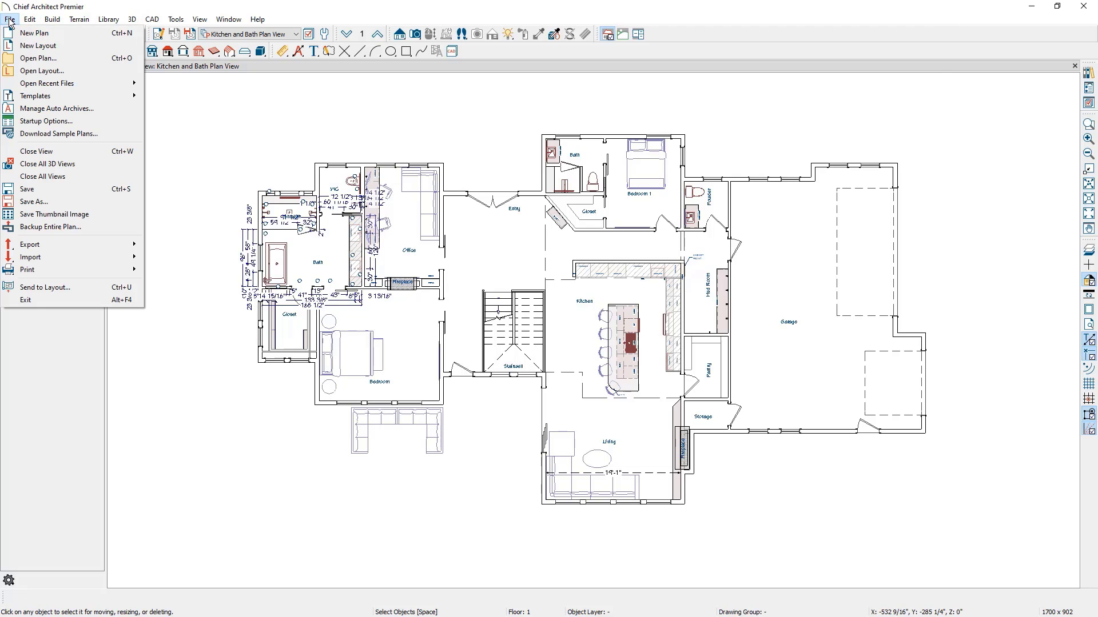
pyautogui.click(17, 44)
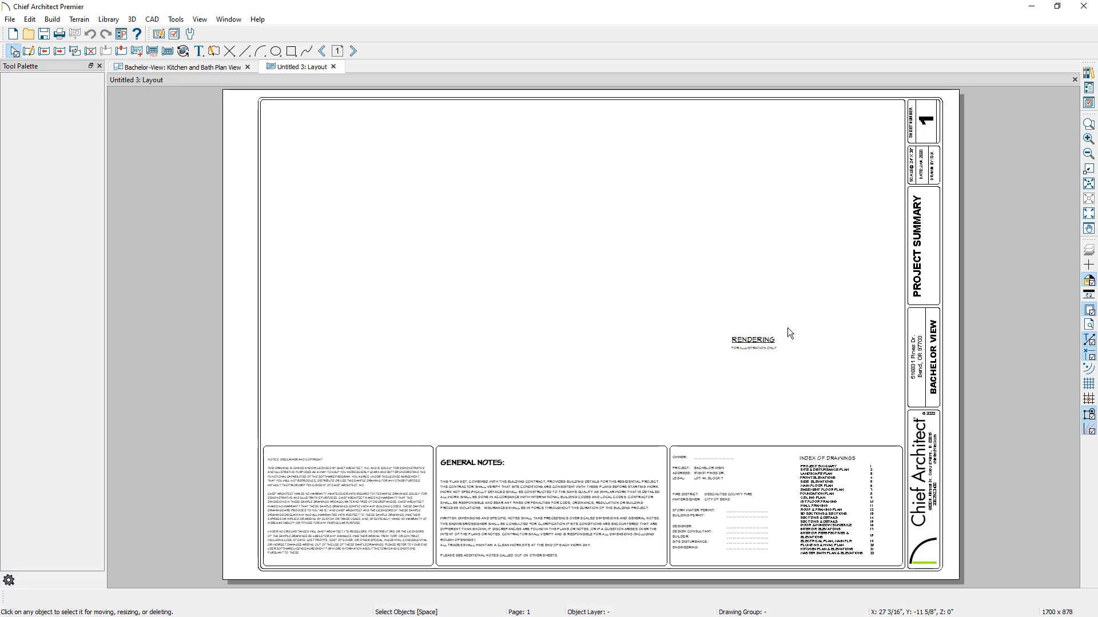
pyautogui.click(353, 54)
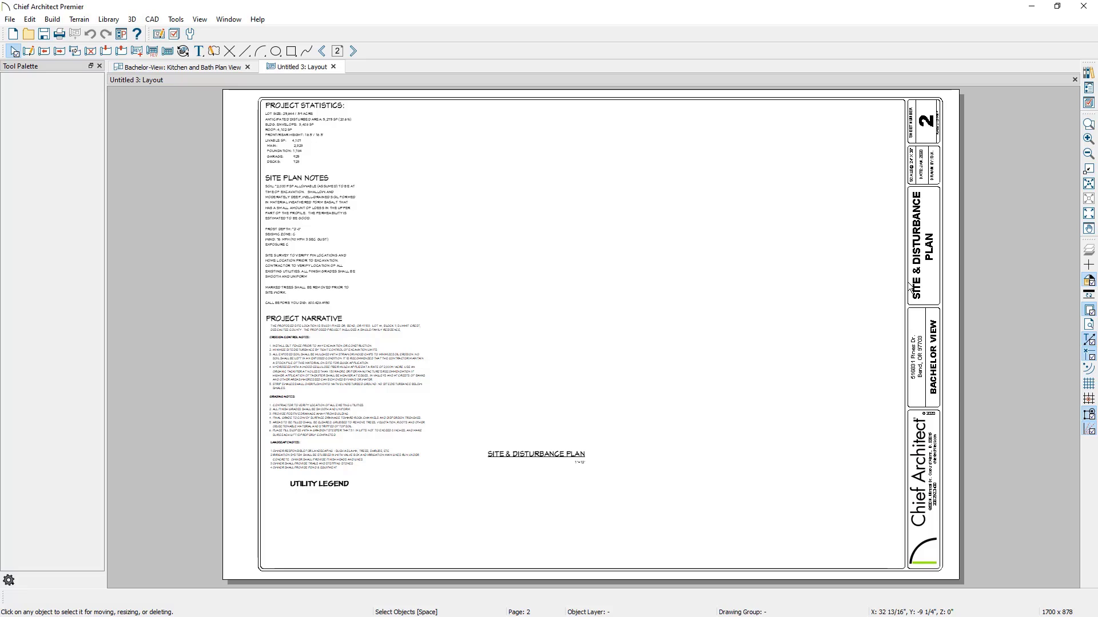
pyautogui.click(354, 51)
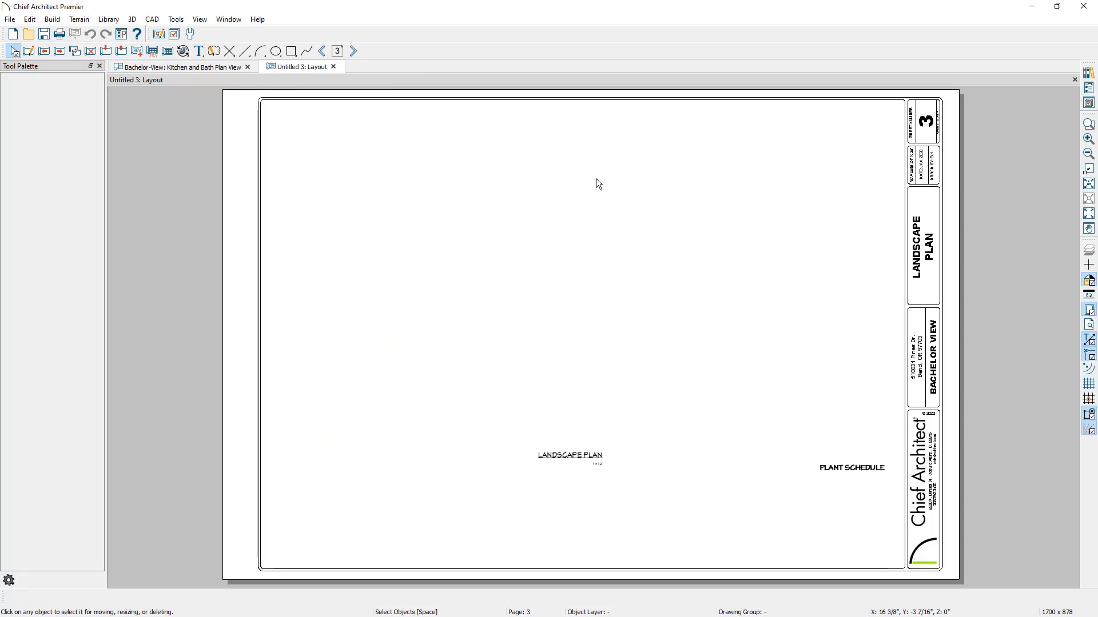
pyautogui.click(355, 51)
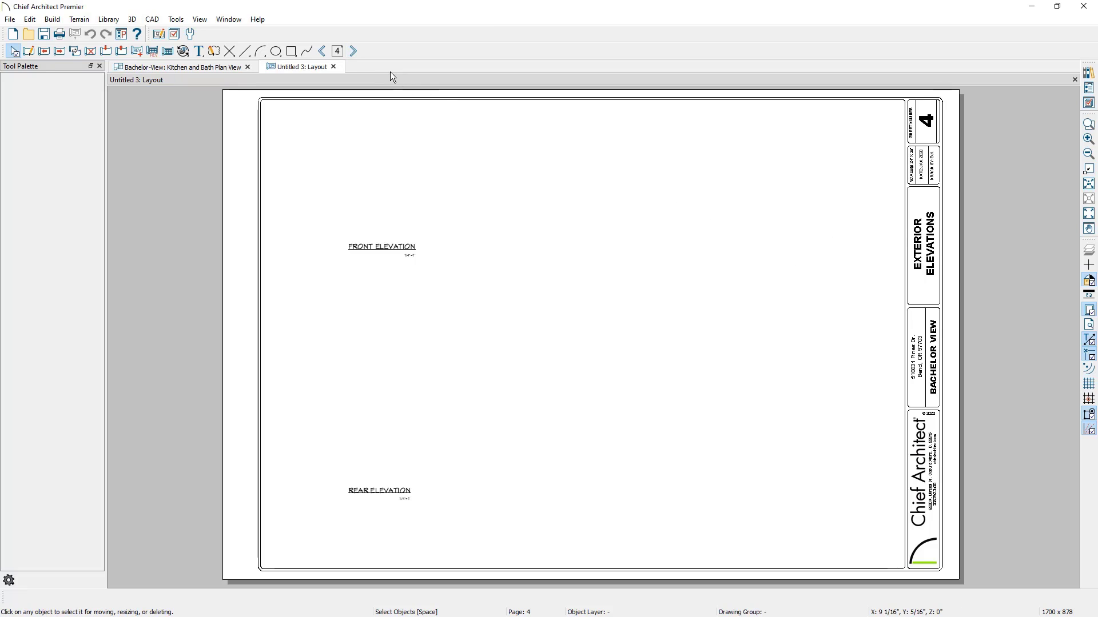
# Go back to the start of the layout and bring up the Site & Disturbance Plan sheet on page 2
pyautogui.click(324, 52)
pyautogui.click(323, 52)
pyautogui.click(324, 51)
pyautogui.click(324, 52)
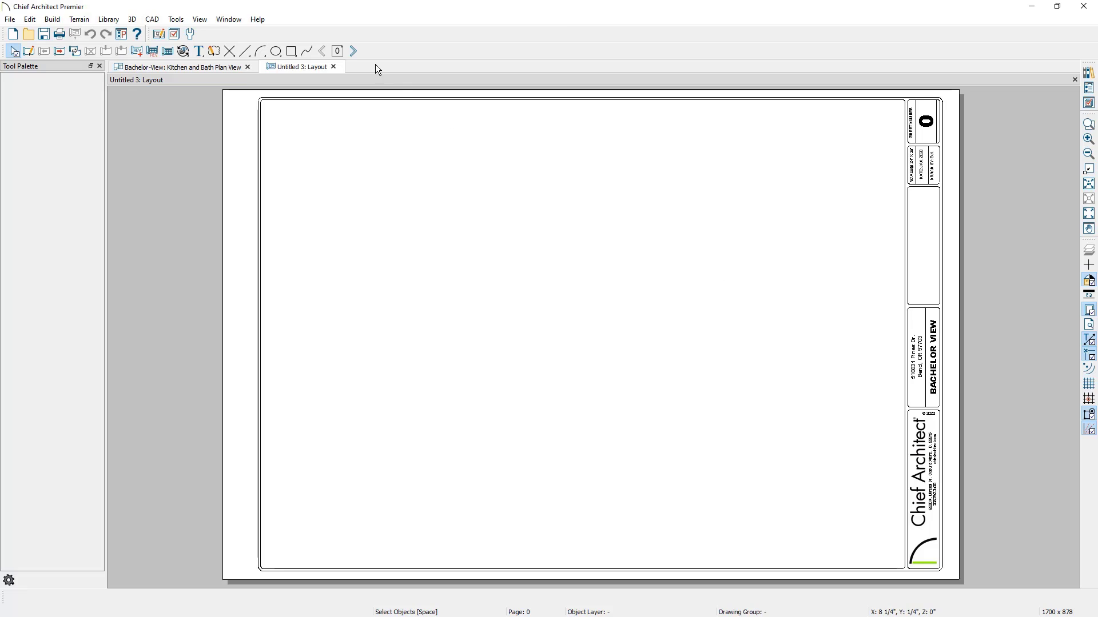
pyautogui.click(354, 51)
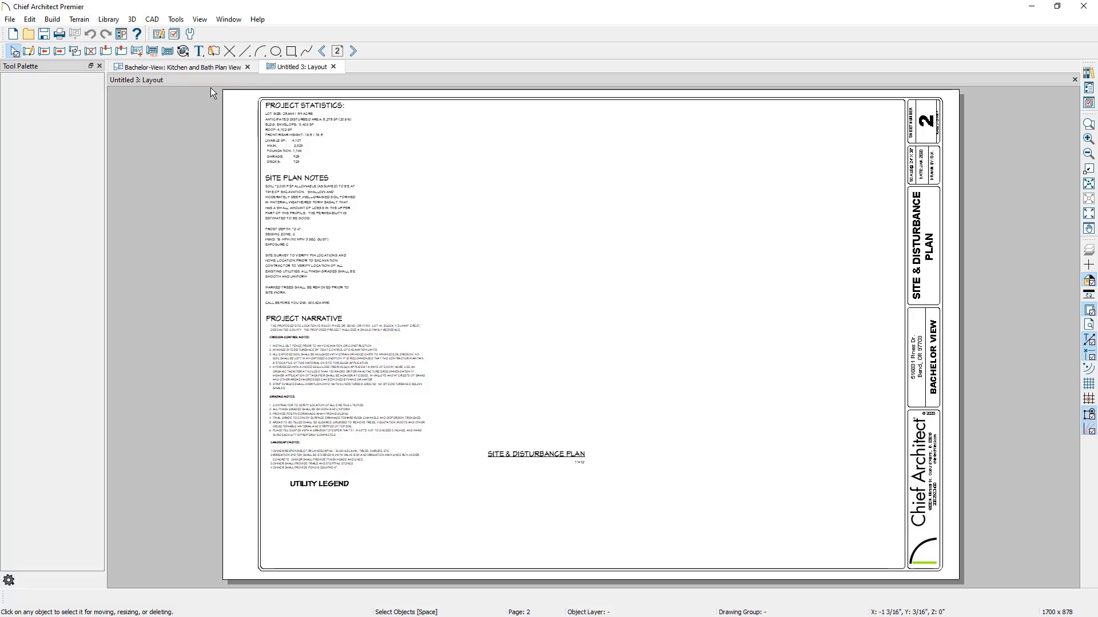
# Return to the Bachelor-View plan and switch it to the saved Plot Plan View
pyautogui.click(192, 70)
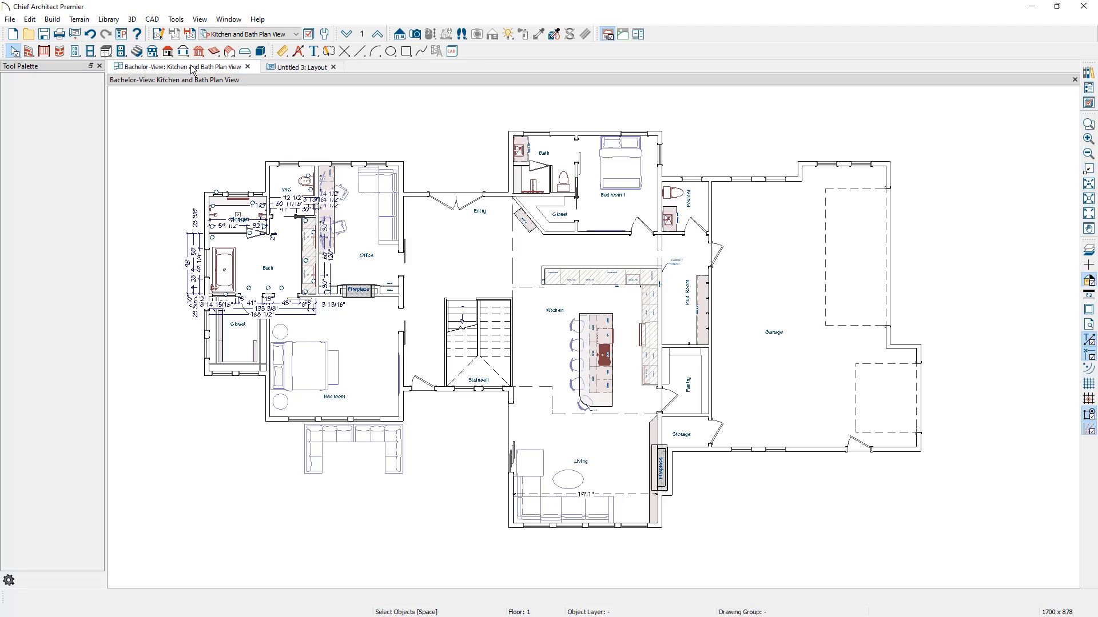
pyautogui.click(249, 35)
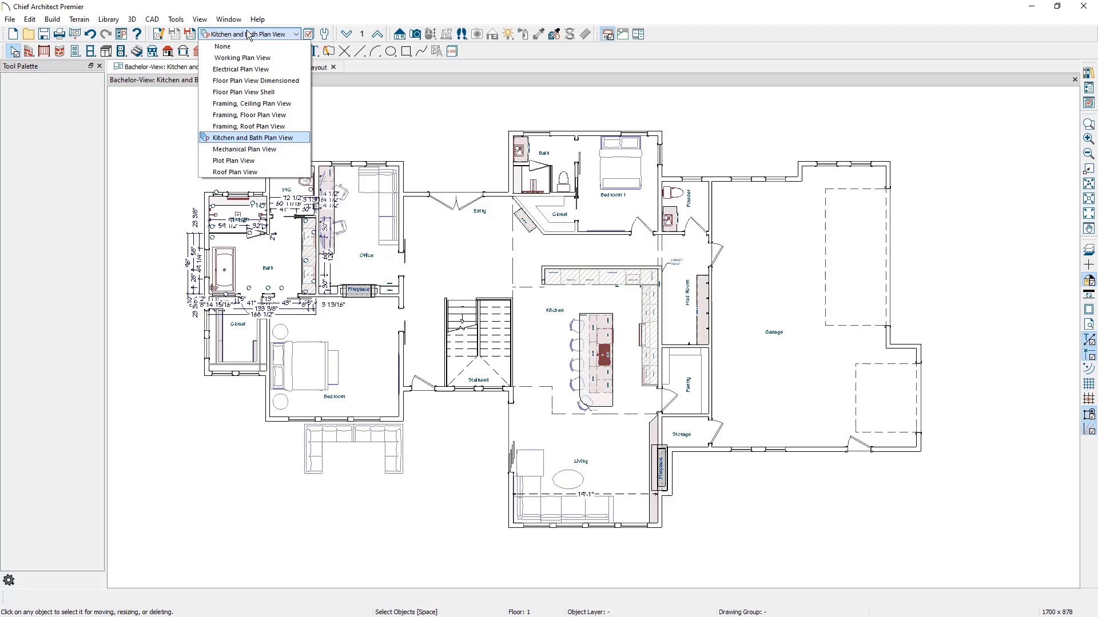
pyautogui.click(263, 161)
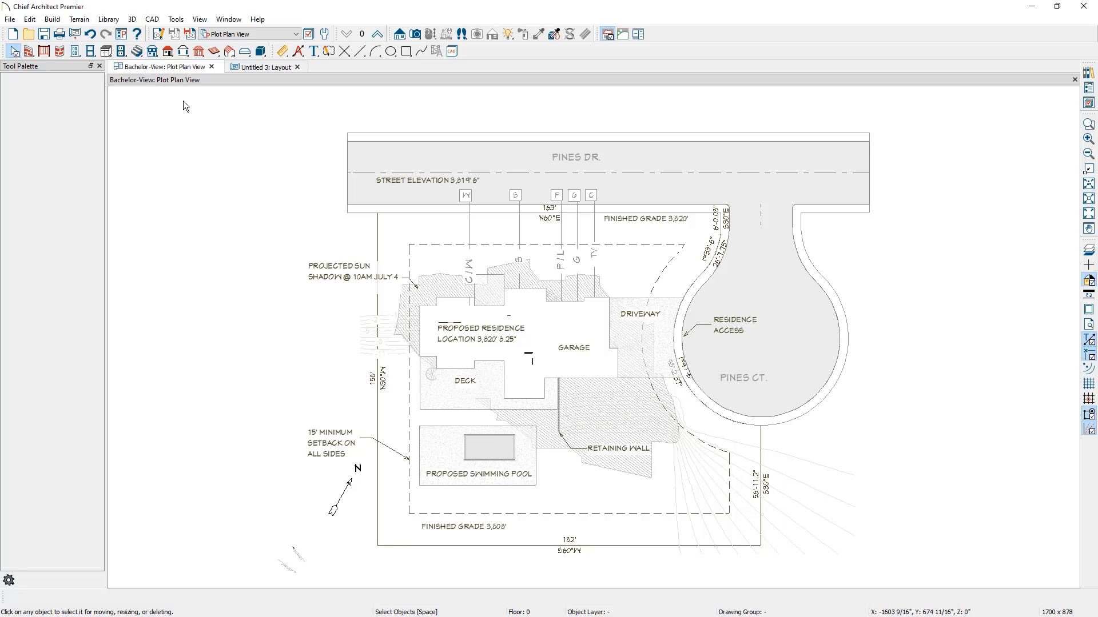
# Send the entire Plot Plan View to layout page 2 at 1 in = 12 ft and move it above the Site & Disturbance Plan title
pyautogui.click(79, 36)
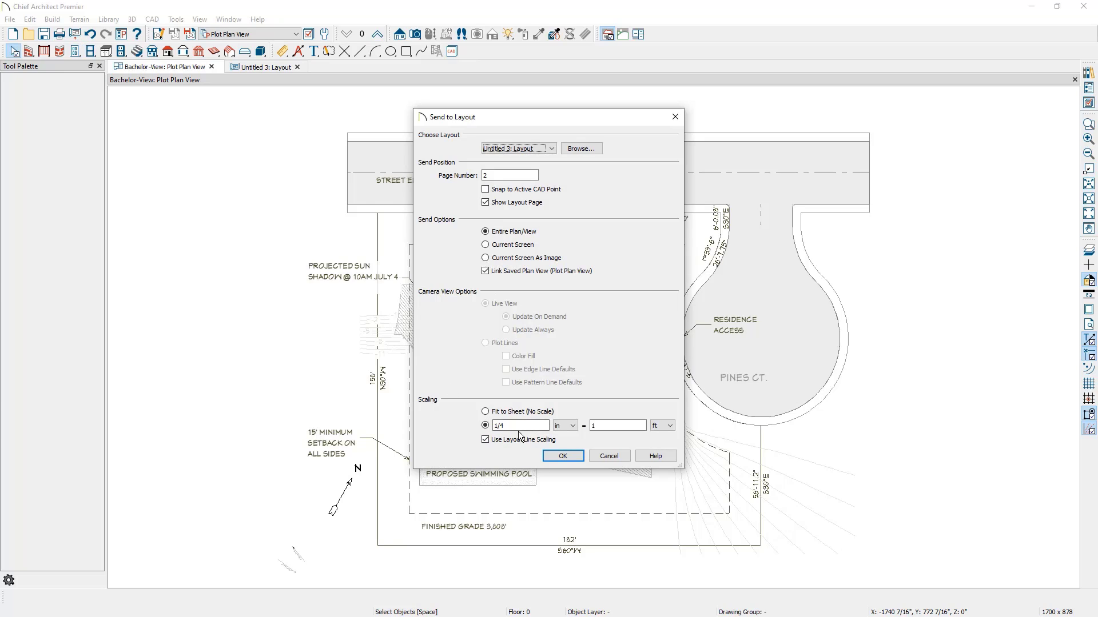
pyautogui.moveTo(518, 426); pyautogui.dragTo(424, 421)
pyautogui.write('1')
pyautogui.click(600, 423)
pyautogui.write('2')
pyautogui.click(569, 455)
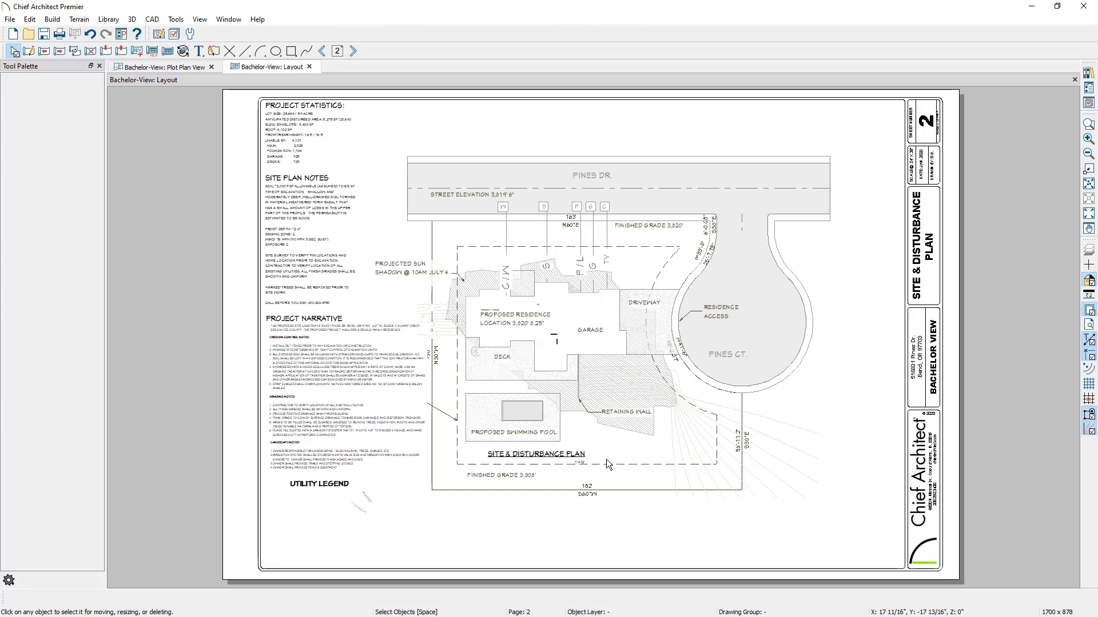
pyautogui.click(796, 239)
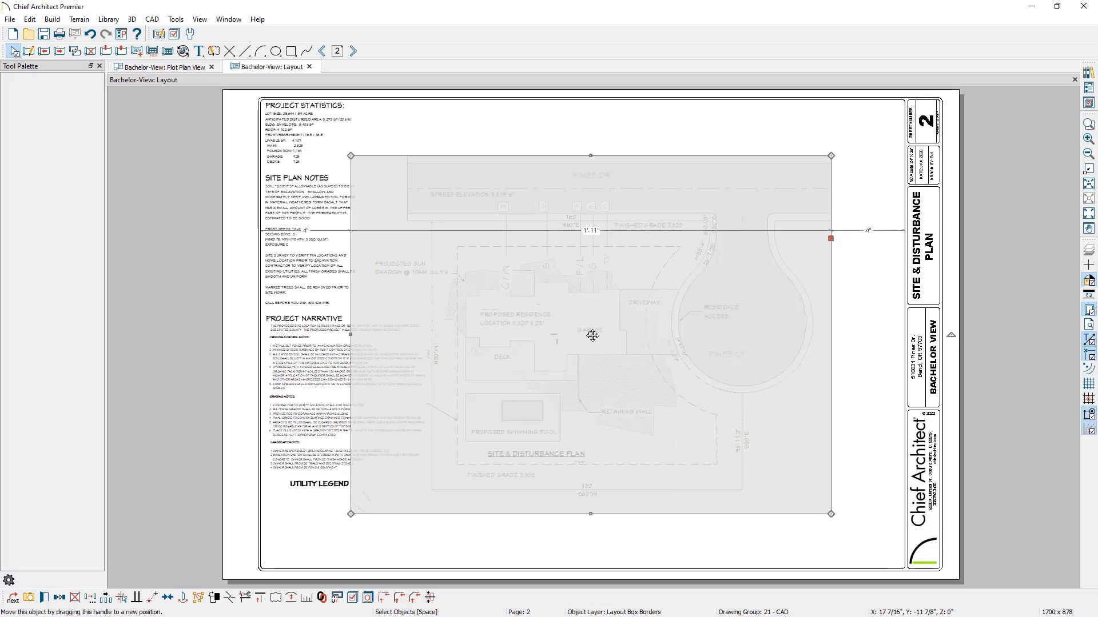
pyautogui.moveTo(591, 336); pyautogui.dragTo(690, 266)
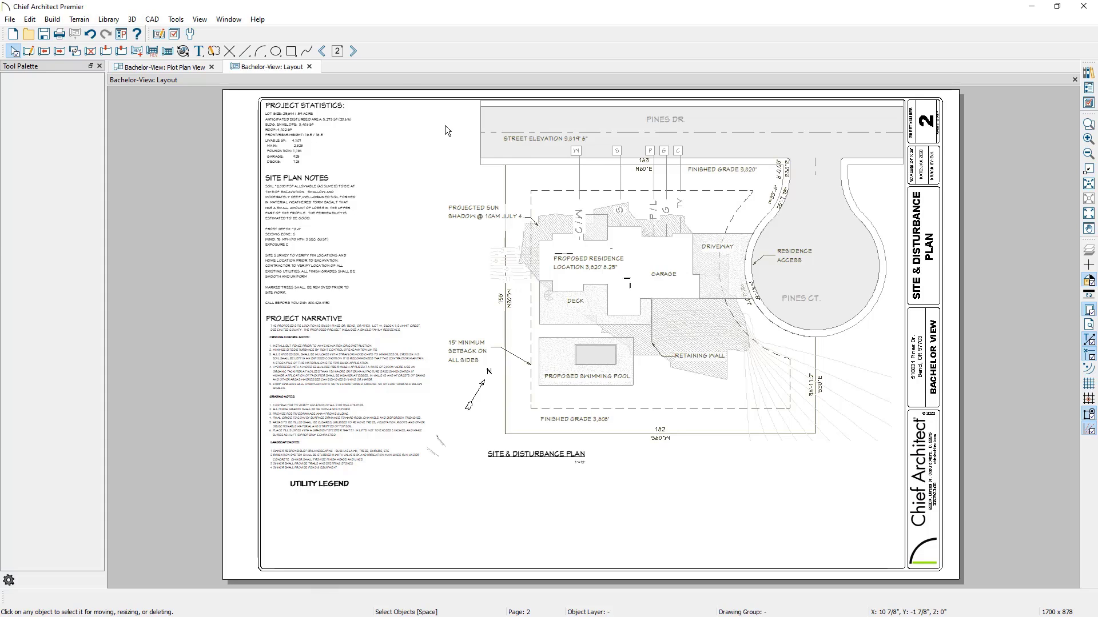
# Advance the layout to the Exterior Elevations sheet on page 4 and set the Bachelor-View plan to the Working Plan View
pyautogui.click(355, 51)
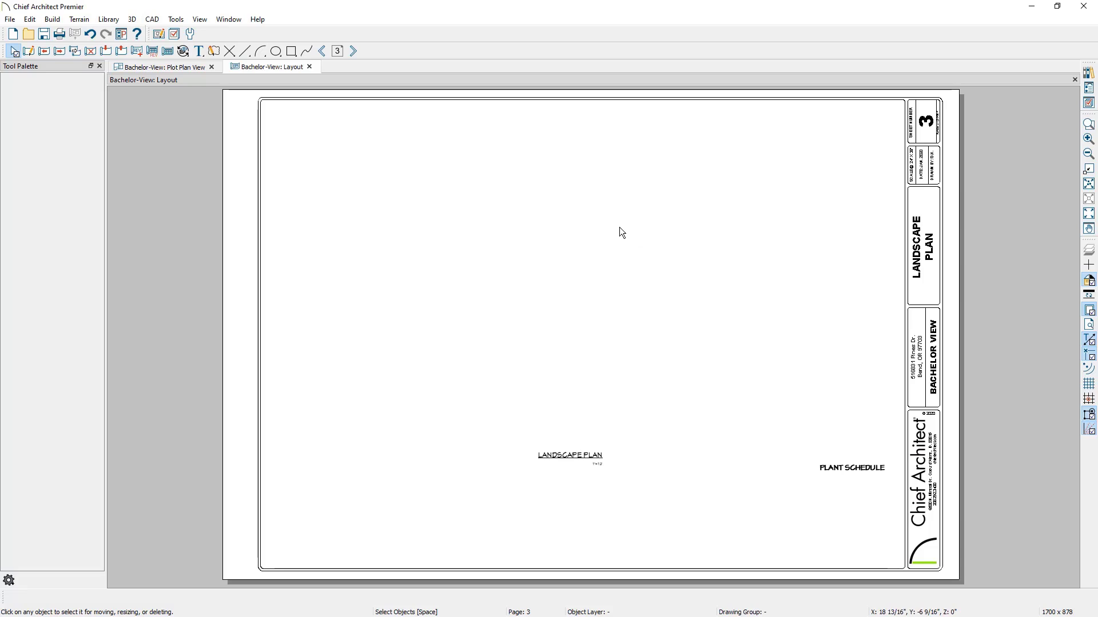
pyautogui.click(354, 51)
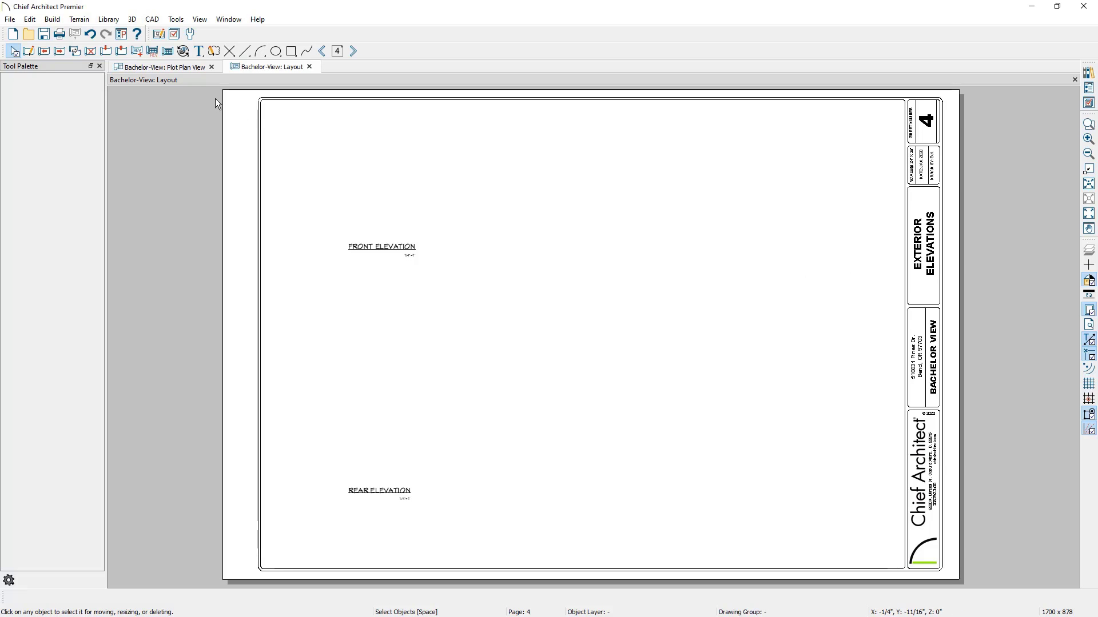
pyautogui.click(178, 69)
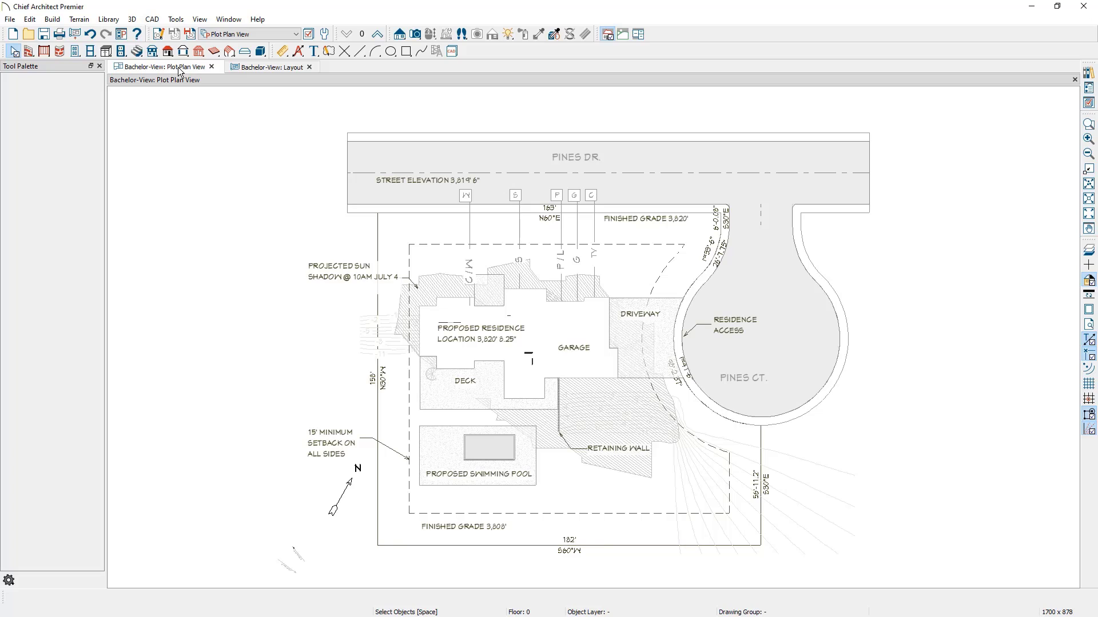
pyautogui.click(241, 36)
pyautogui.click(240, 58)
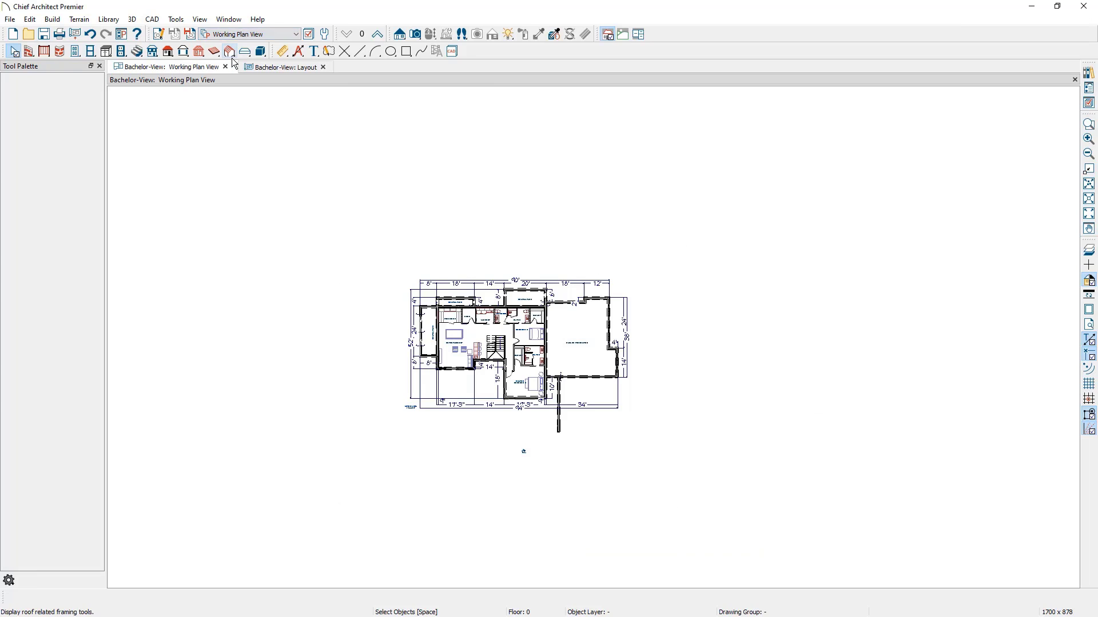
# Open the elevation view from the camera symbol placed below Master Bedroom 2 in the plan
pyautogui.scroll(5, 502, 462)
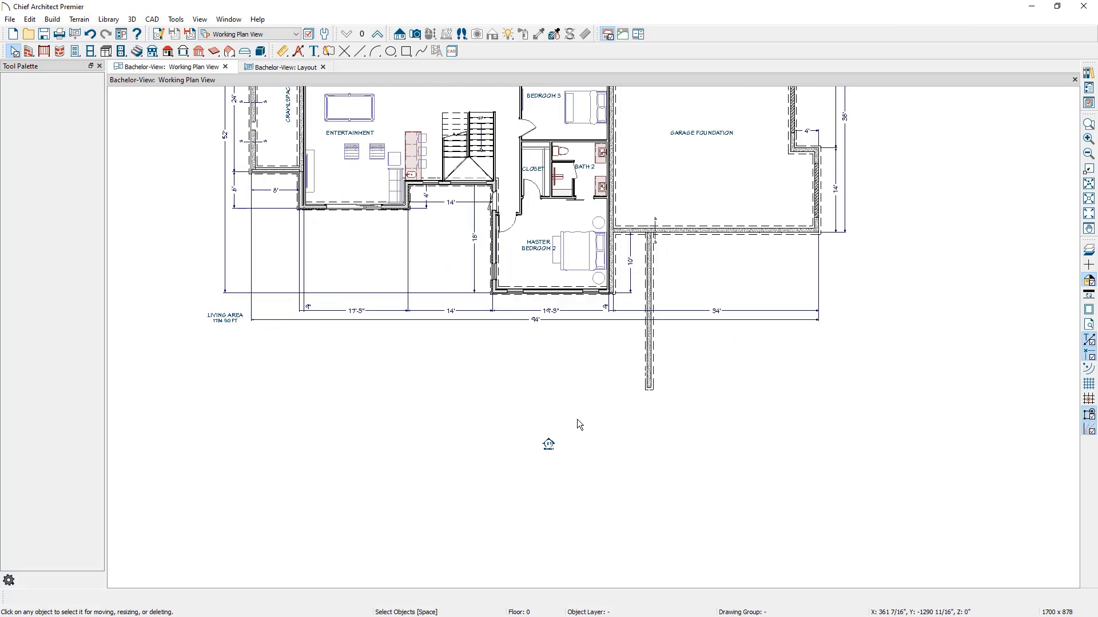
pyautogui.click(546, 445)
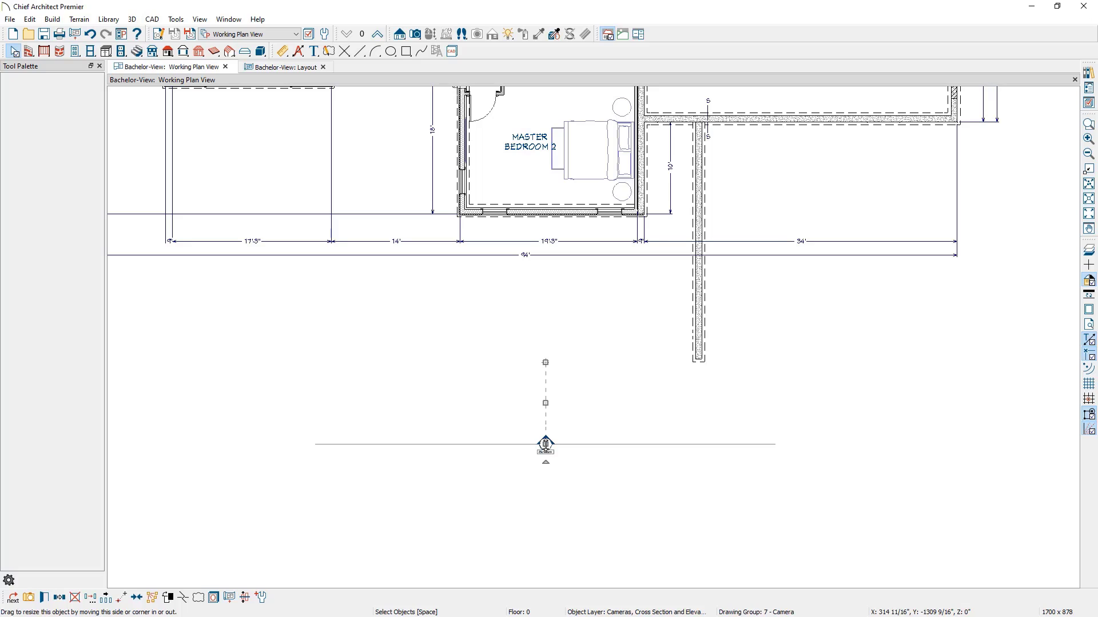
pyautogui.doubleClick(546, 445)
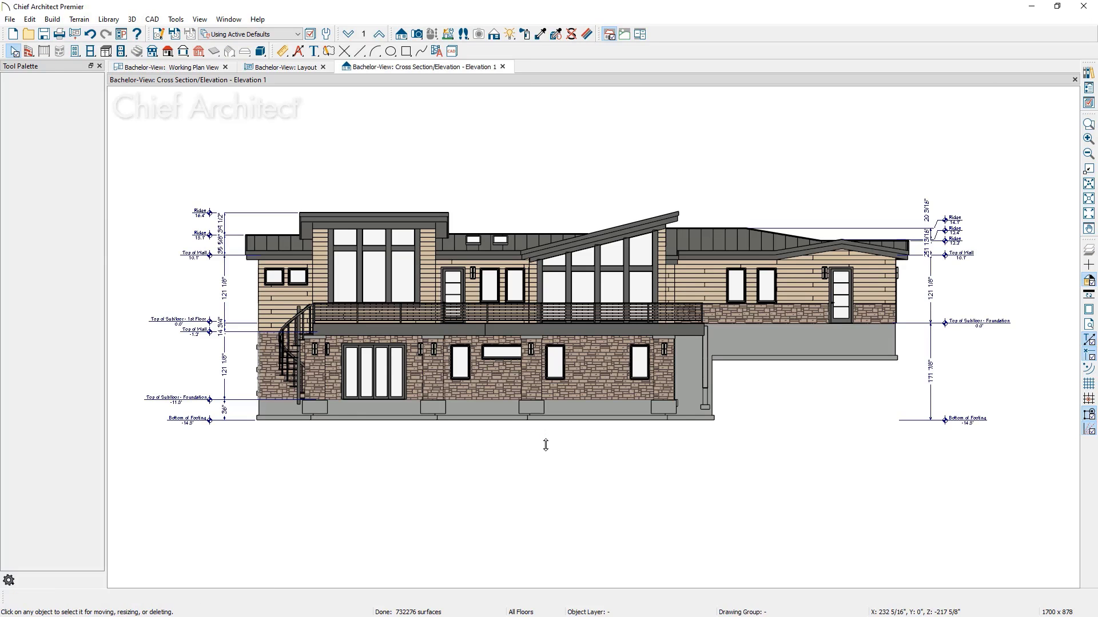
# Send the elevation to layout page 4 as a live view at 1/4 in = 1 ft and move it just above the Rear Elevation title
pyautogui.click(90, 51)
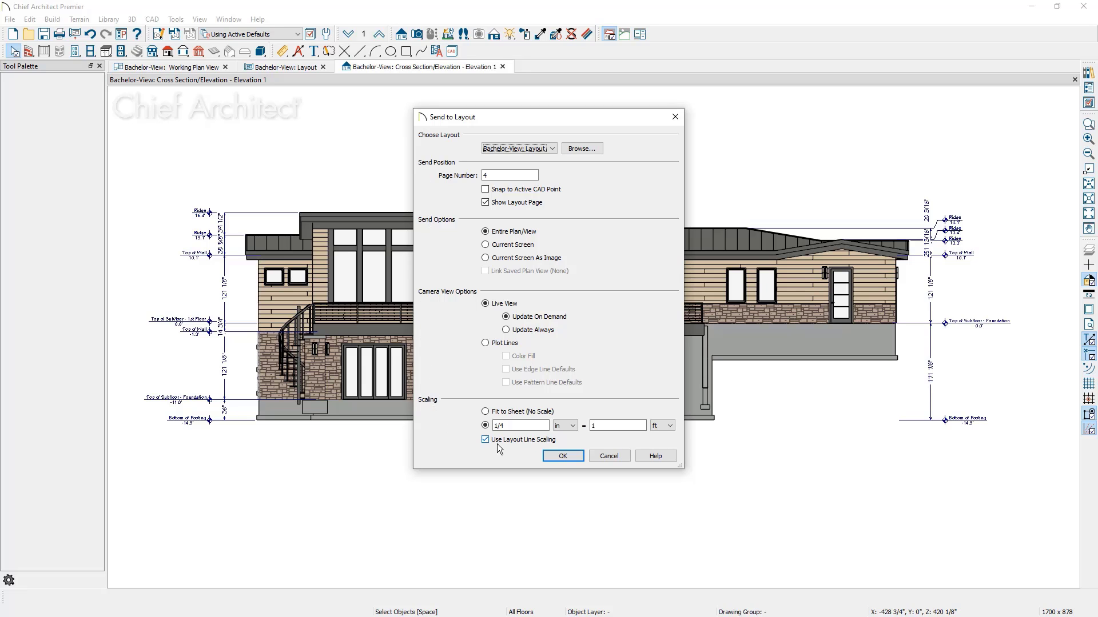
pyautogui.click(555, 457)
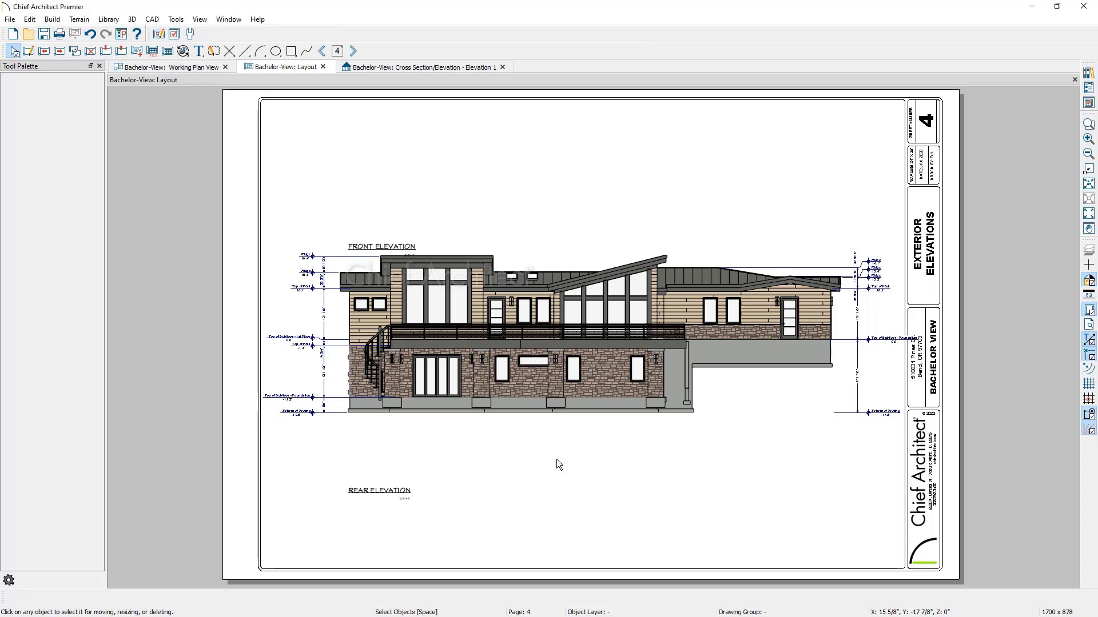
pyautogui.click(548, 375)
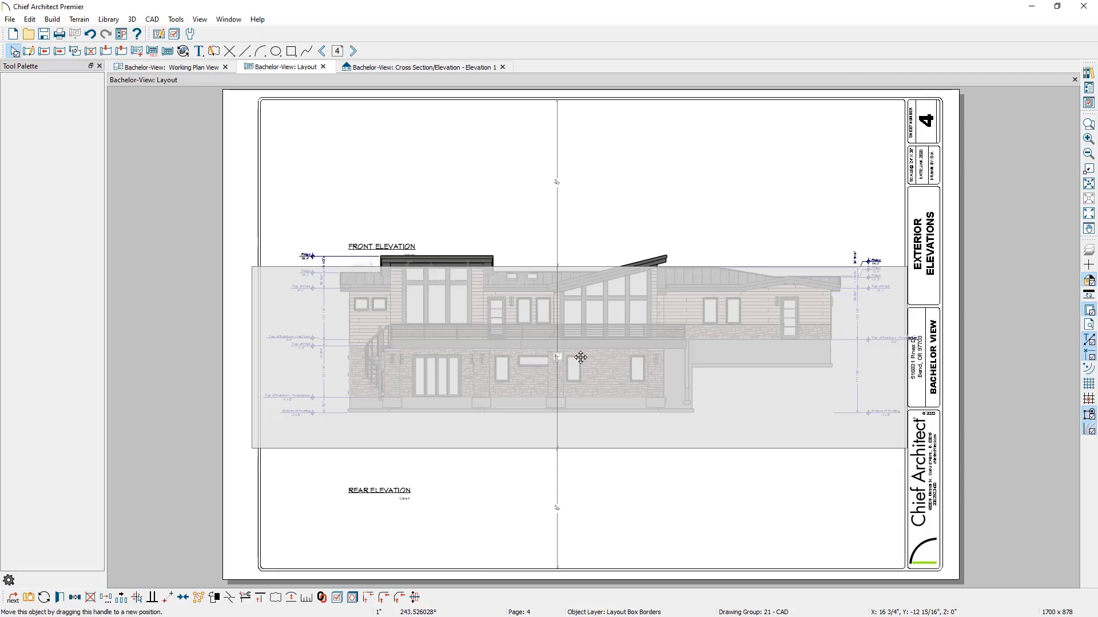
pyautogui.moveTo(584, 370); pyautogui.dragTo(589, 386)
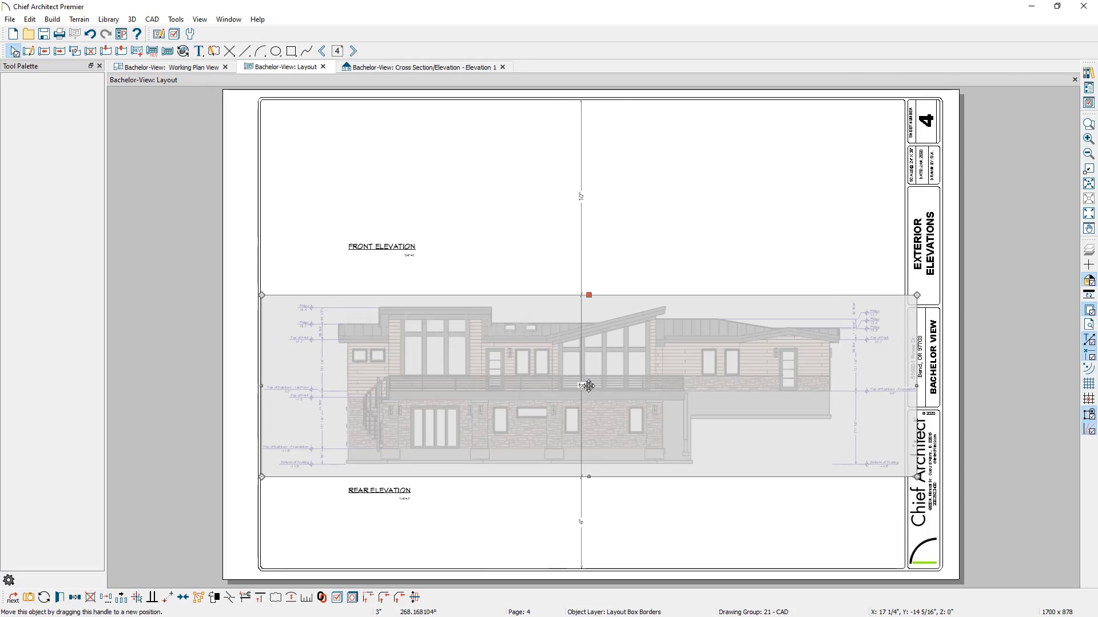
pyautogui.click(176, 314)
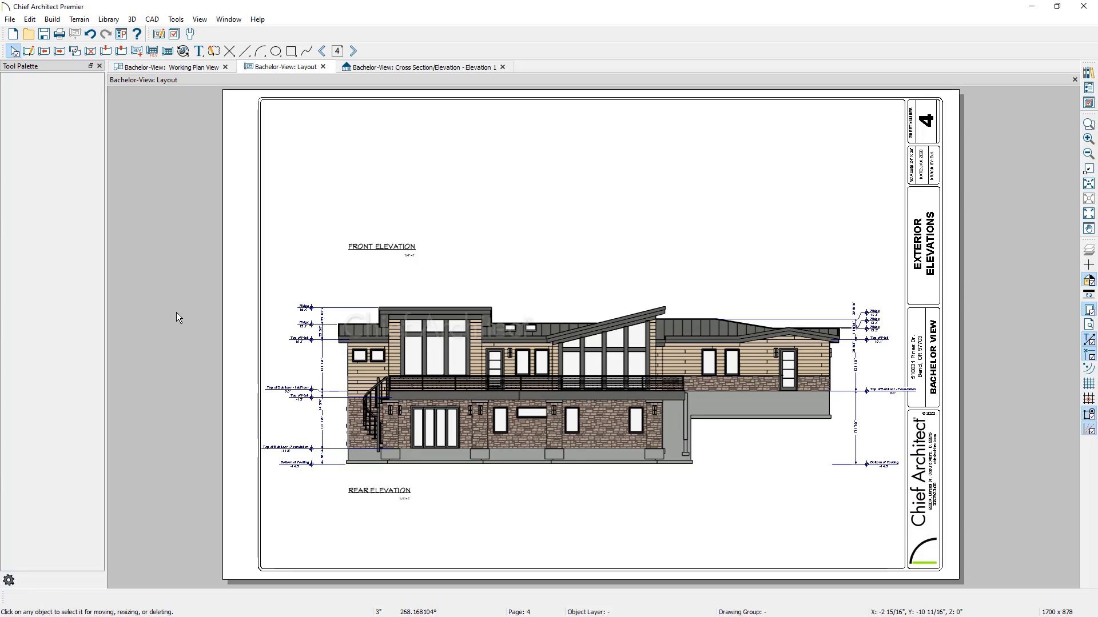
# Open the scale settings of the elevation view placed on the Exterior Elevations sheet
pyautogui.click(351, 382)
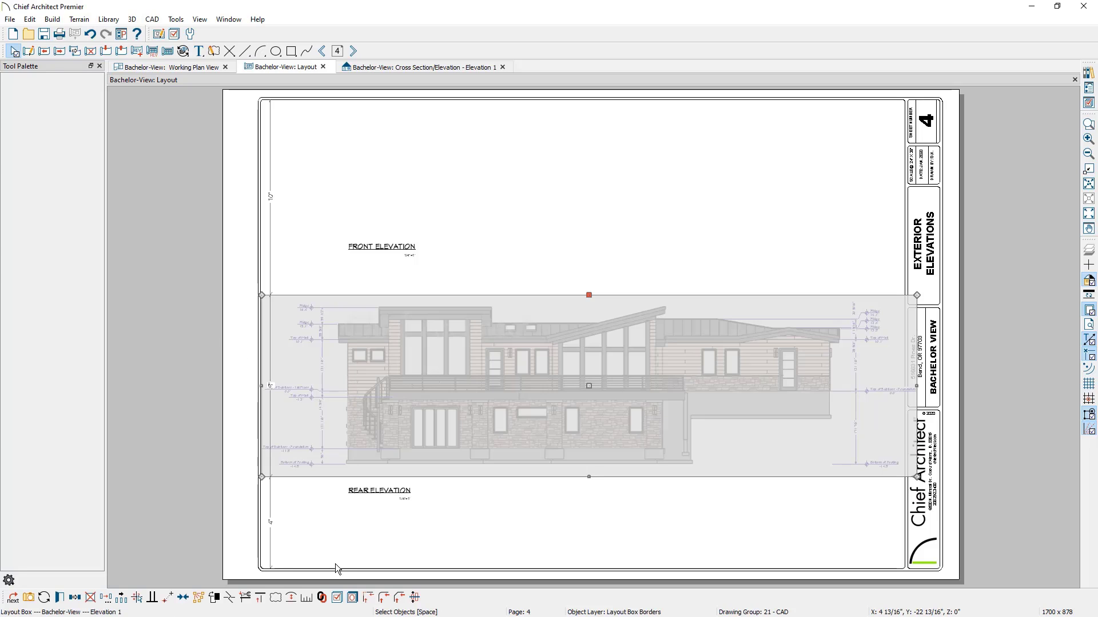
pyautogui.click(310, 598)
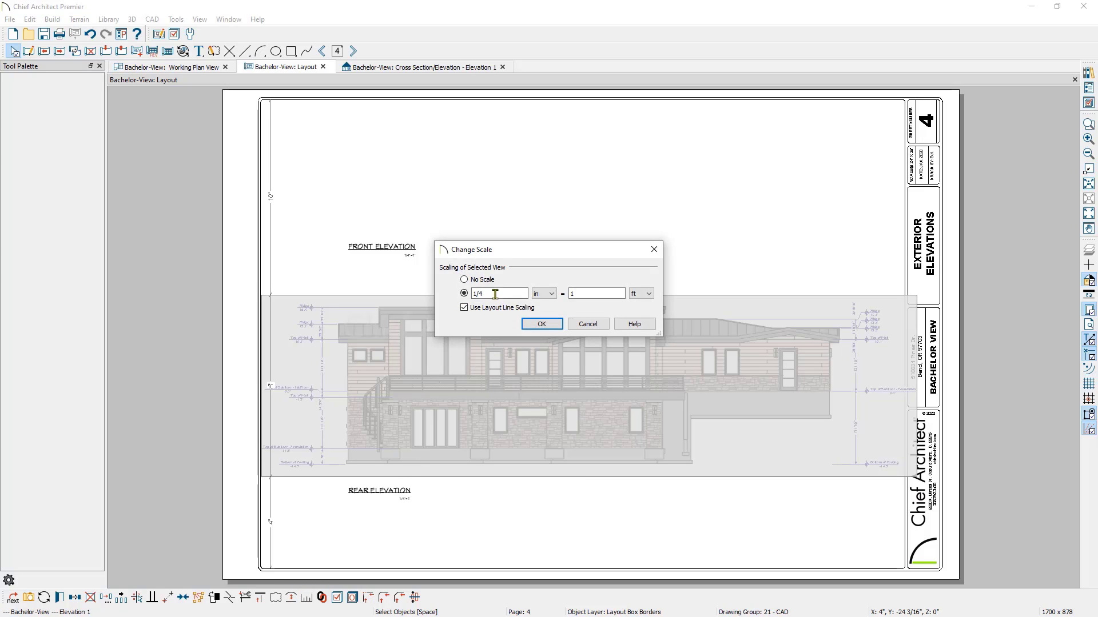
pyautogui.click(593, 293)
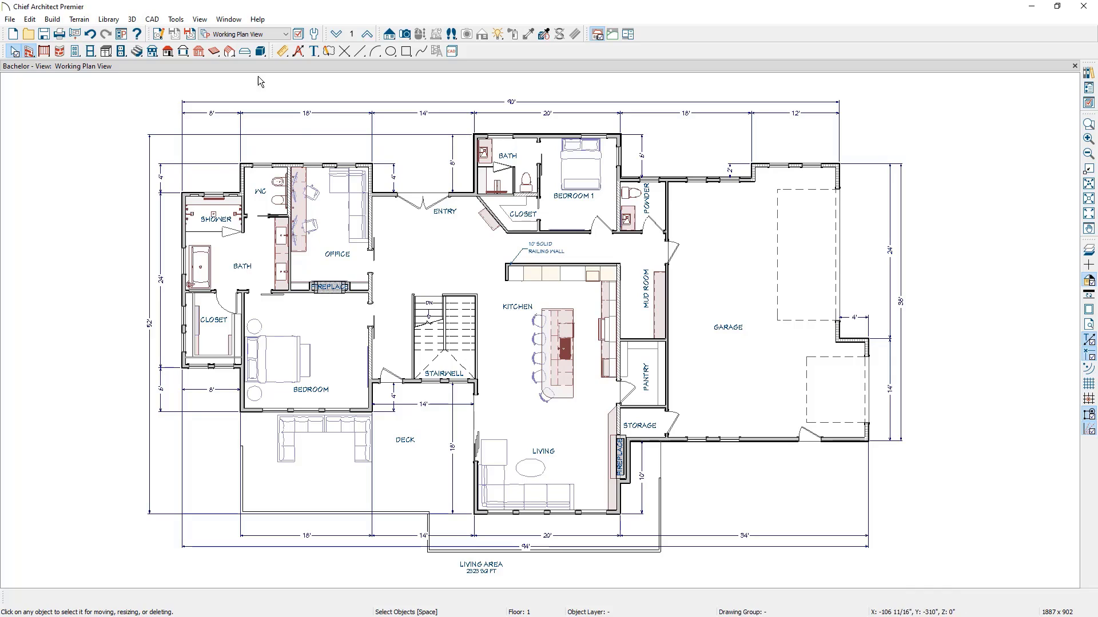
# Look through the plan's CAD detail list and open the CAD detail named DETAILS
pyautogui.click(153, 21)
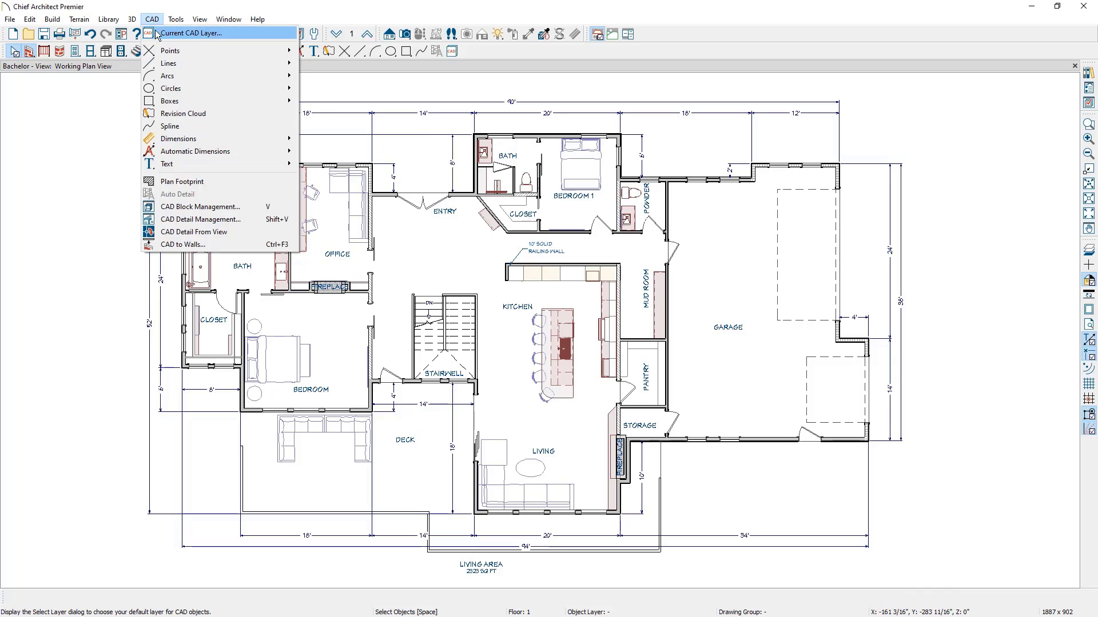
pyautogui.click(252, 223)
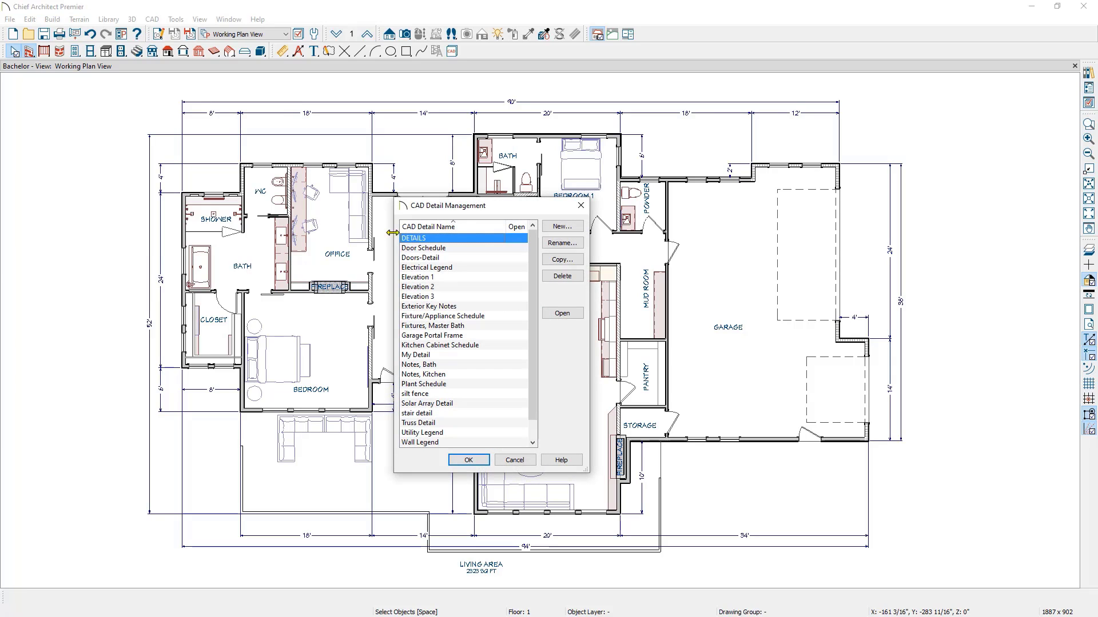
pyautogui.click(448, 250)
pyautogui.click(449, 259)
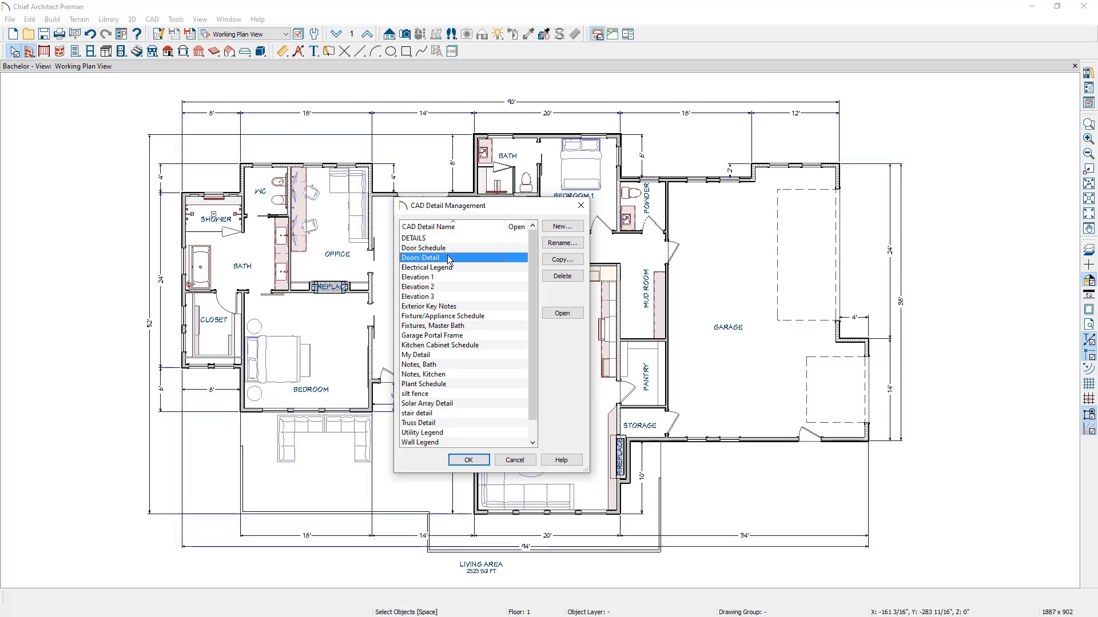
pyautogui.click(452, 269)
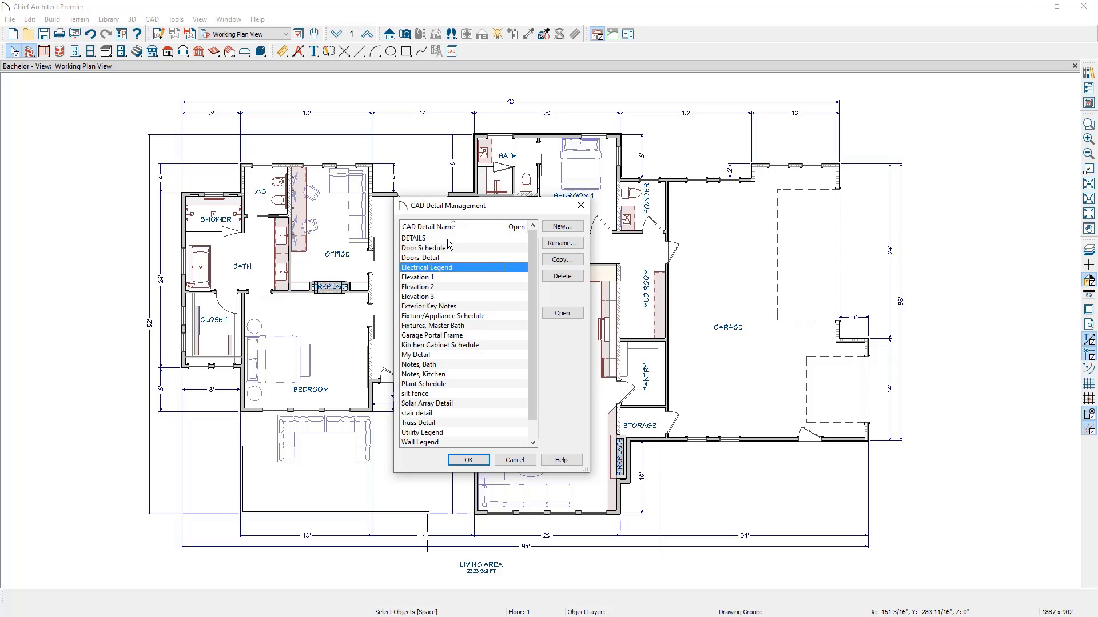
pyautogui.click(450, 239)
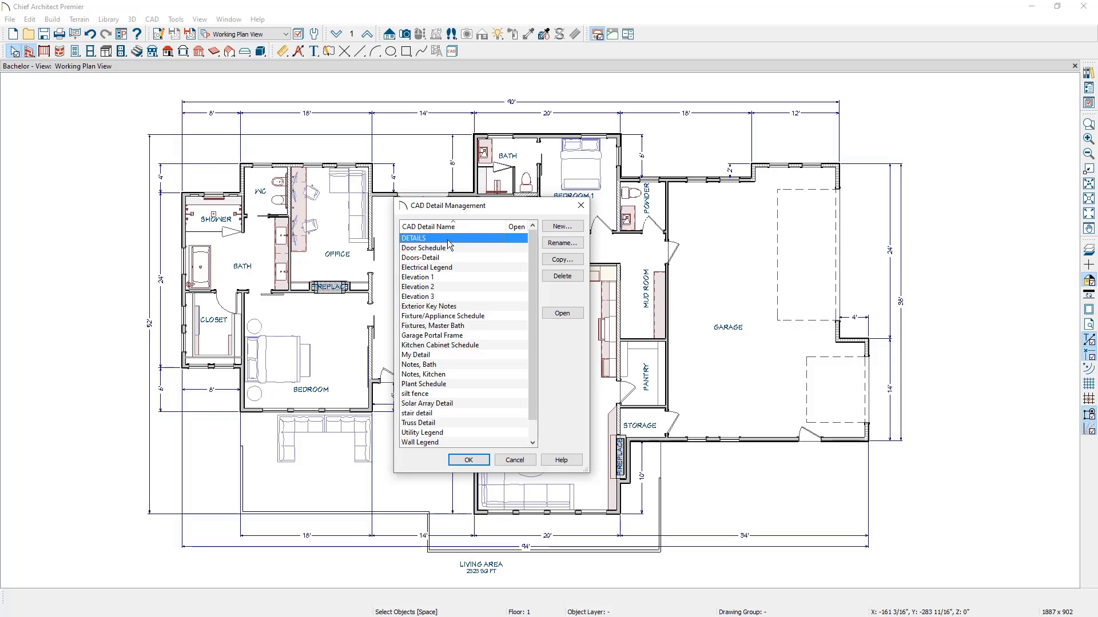
pyautogui.click(553, 314)
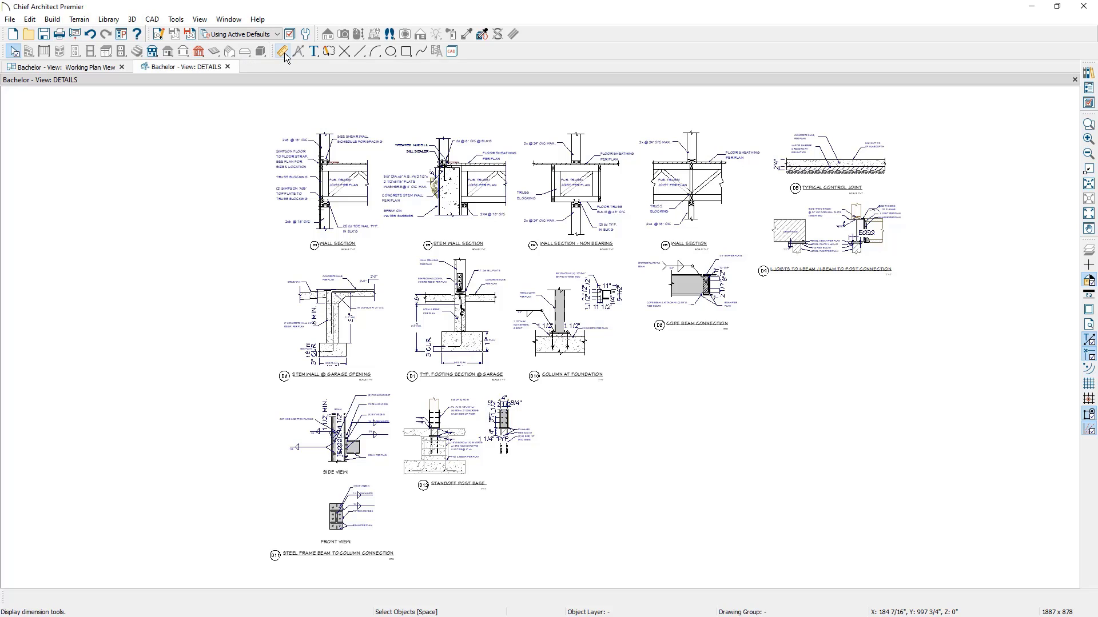
# Show the box drawing tools and select the Floor at Foundation block from the Core Catalogs' Floors CAD details in the library
pyautogui.click(403, 56)
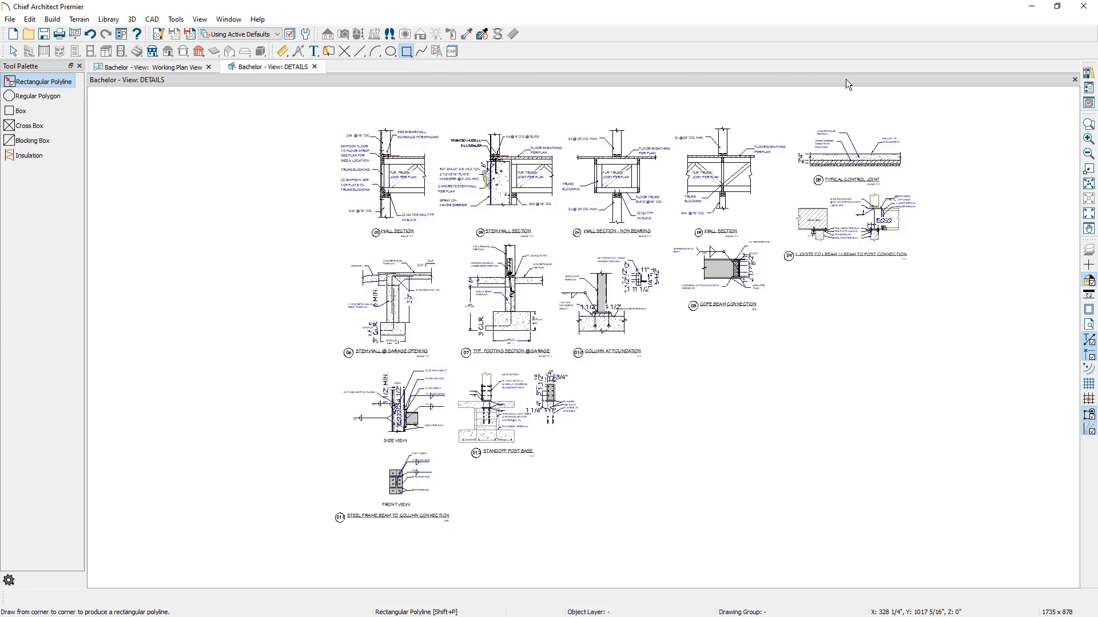
pyautogui.click(1087, 75)
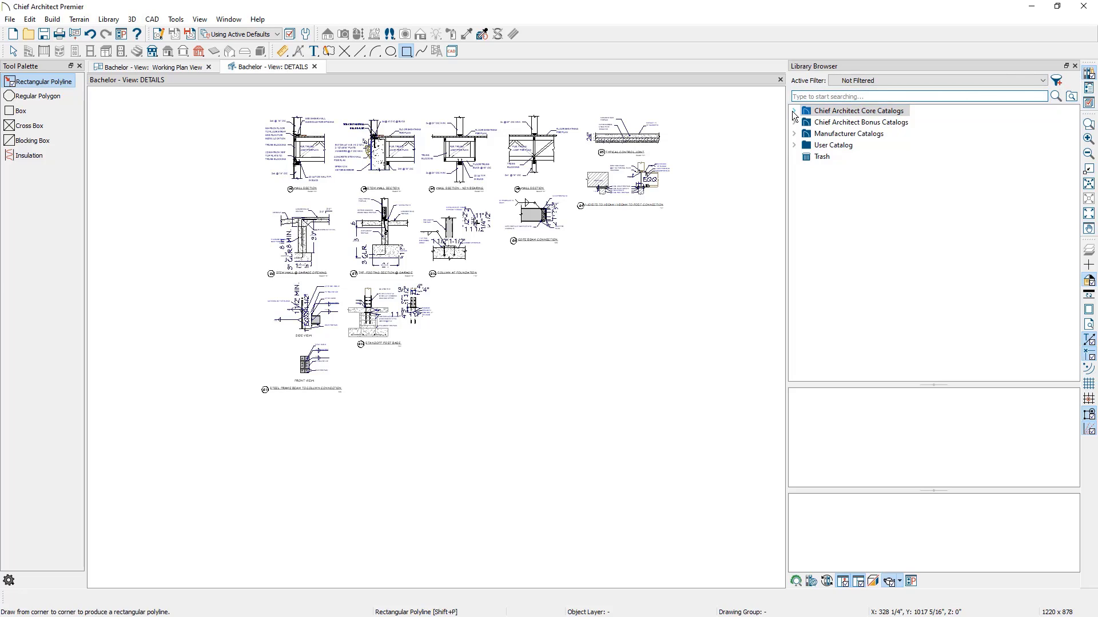
pyautogui.click(794, 111)
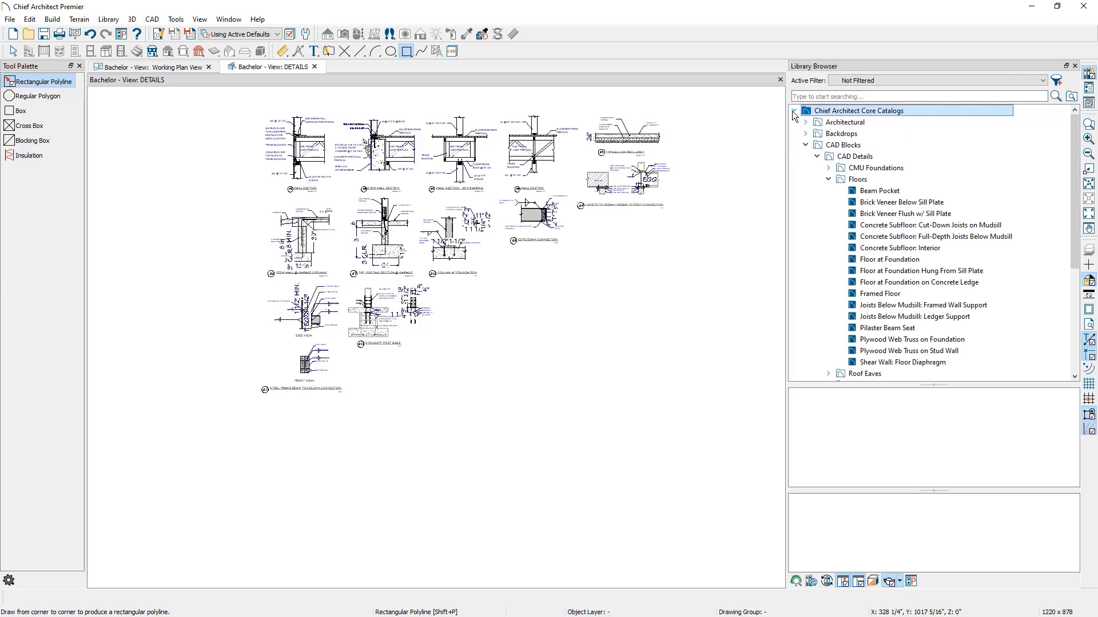
pyautogui.click(819, 147)
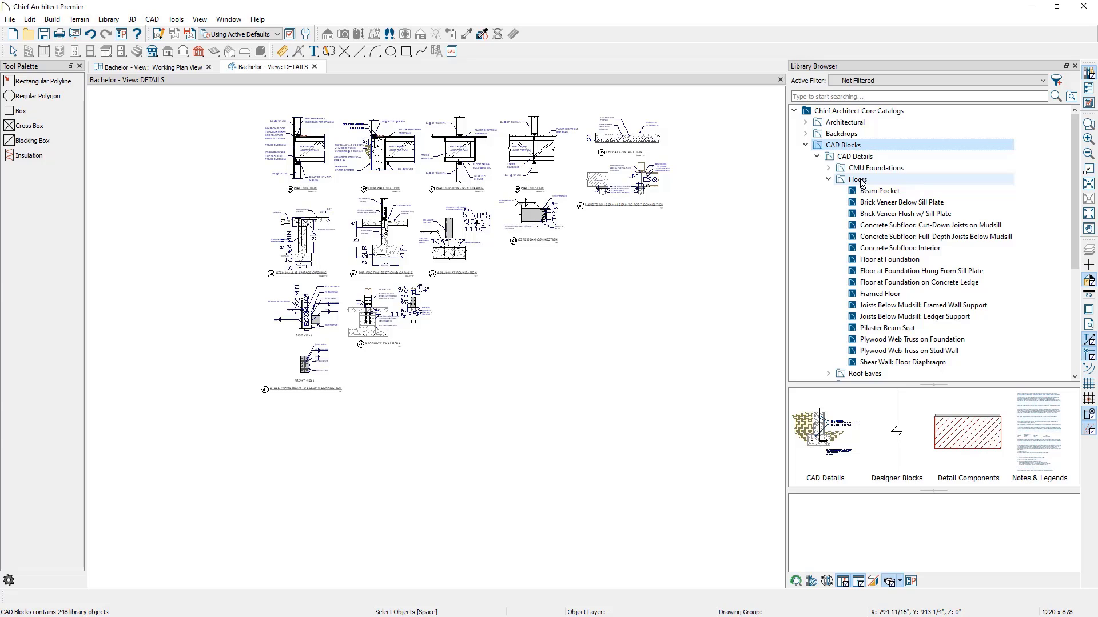
pyautogui.click(877, 260)
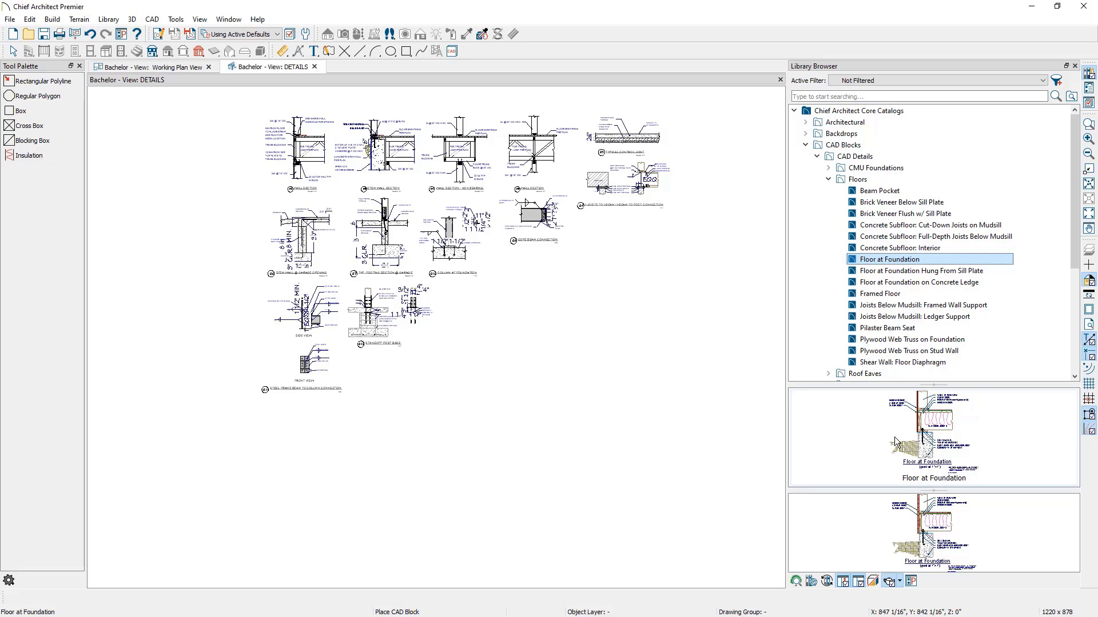
# Browse the Bonus Catalogs' CAD details to CMU Stem Wall Floor Details under Floors, and close the library and the DETAILS view
pyautogui.click(793, 111)
pyautogui.click(795, 123)
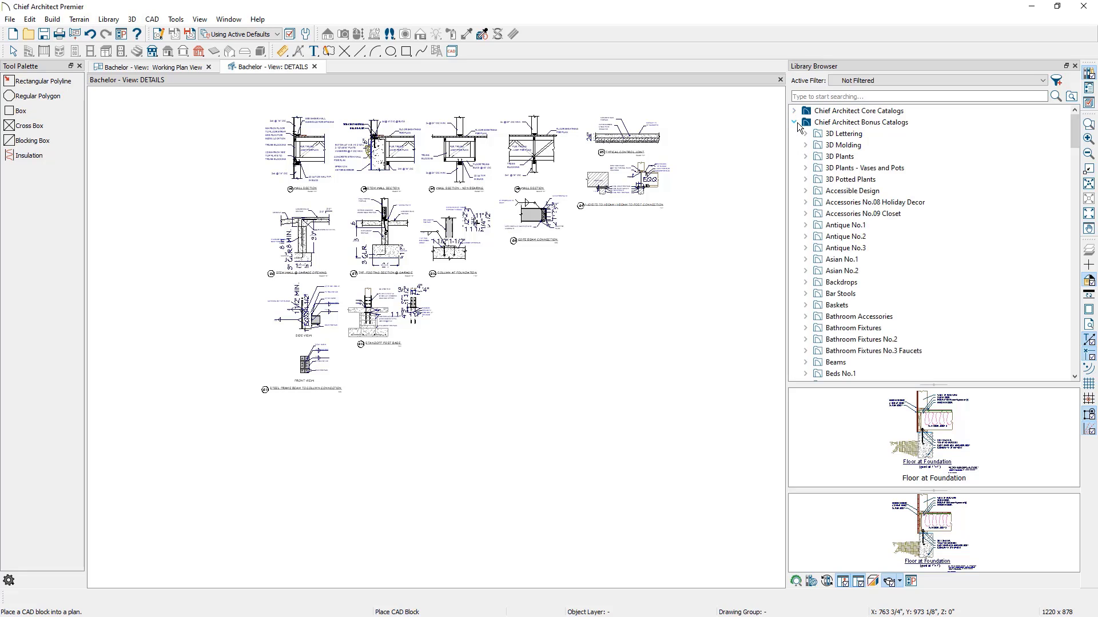
pyautogui.scroll(-6, 850, 240)
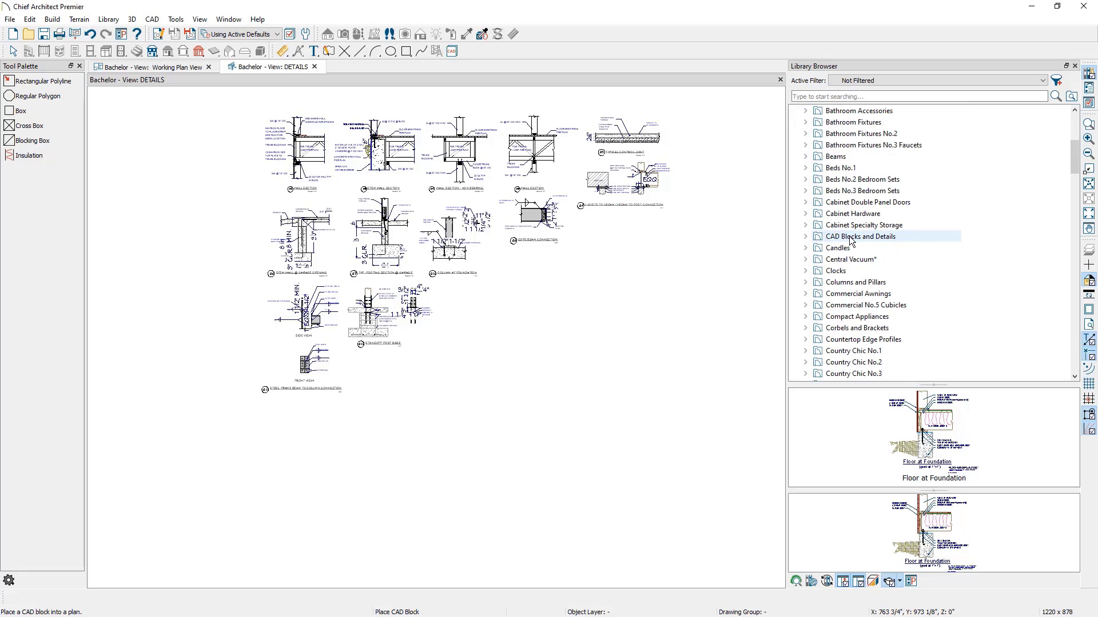
pyautogui.click(805, 237)
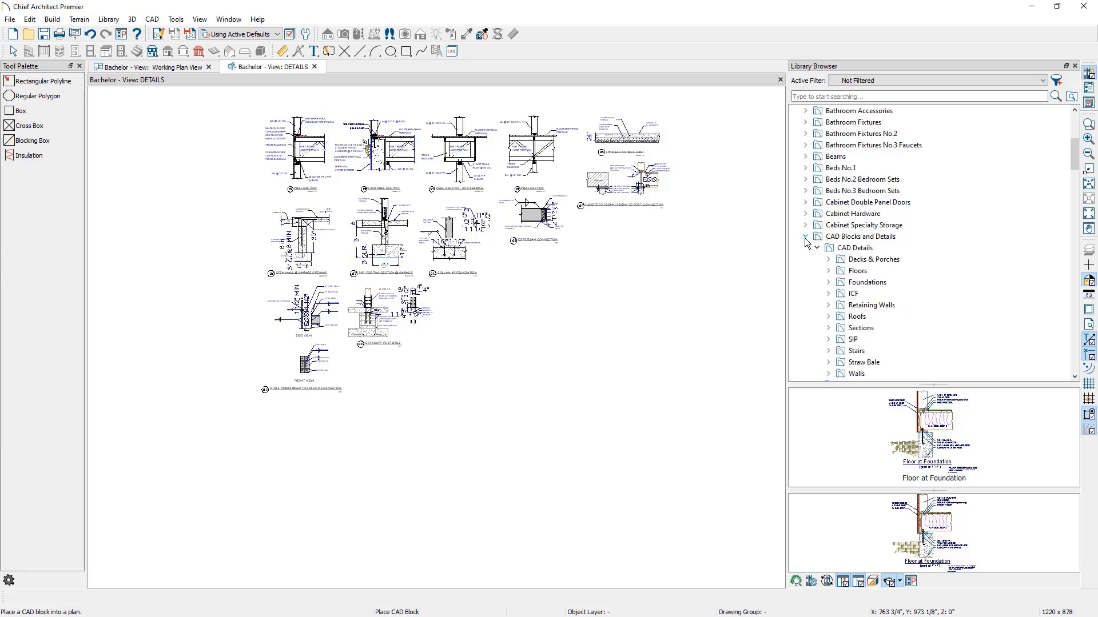
pyautogui.click(832, 247)
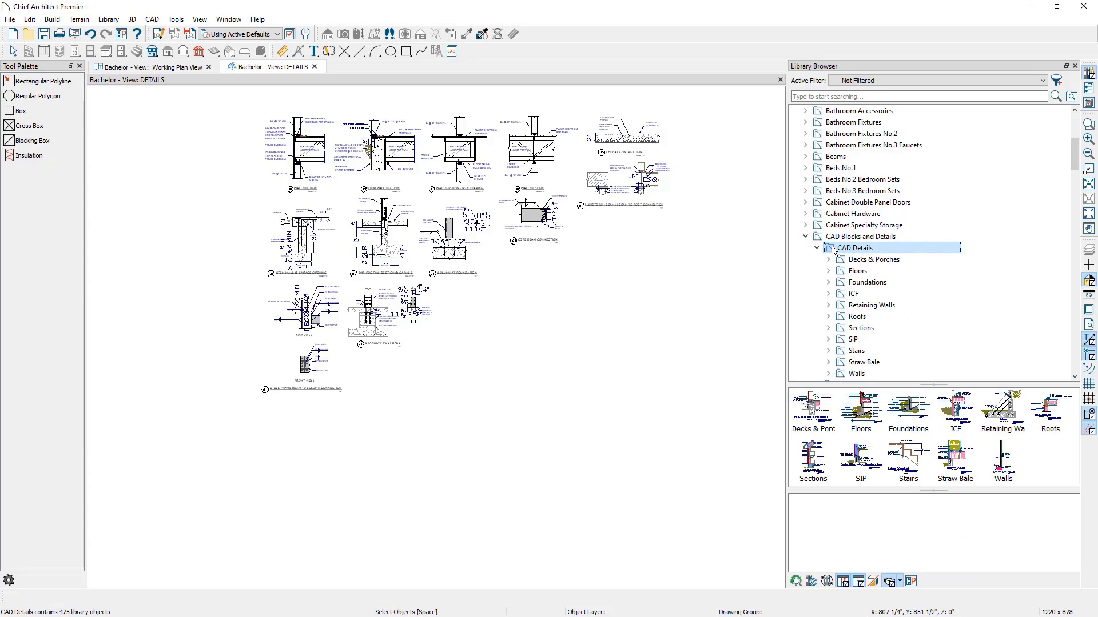
pyautogui.doubleClick(860, 412)
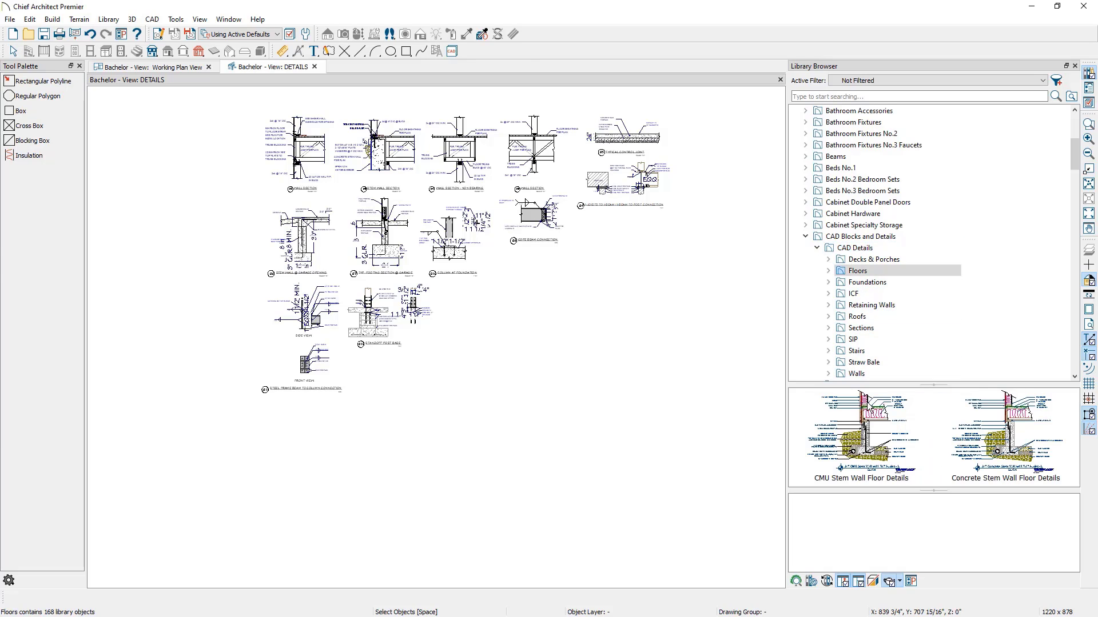
pyautogui.doubleClick(866, 403)
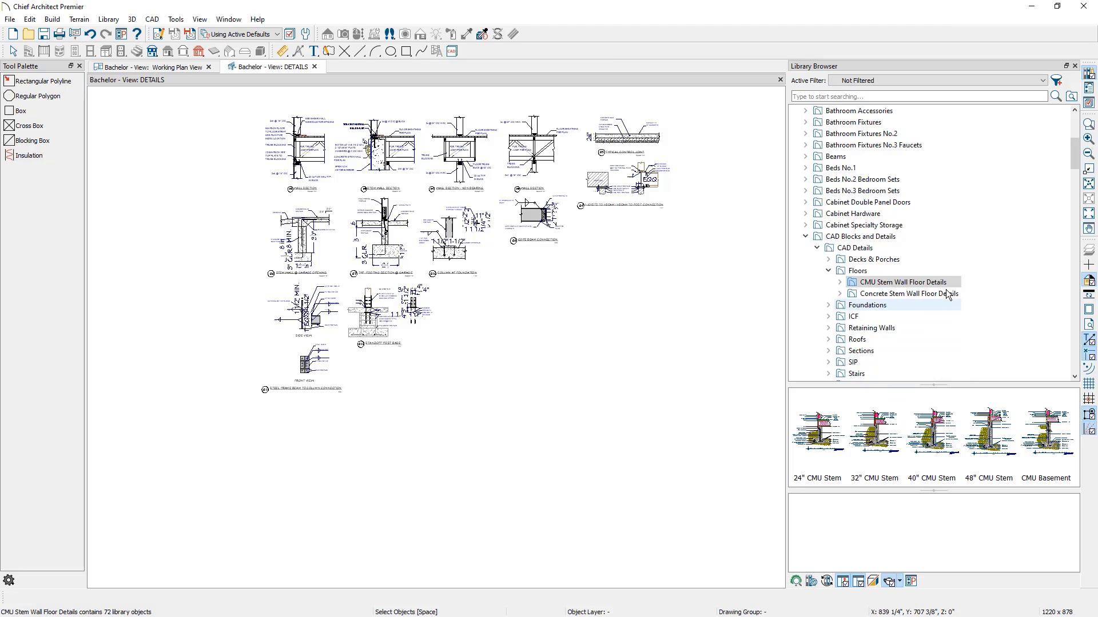
pyautogui.click(1074, 67)
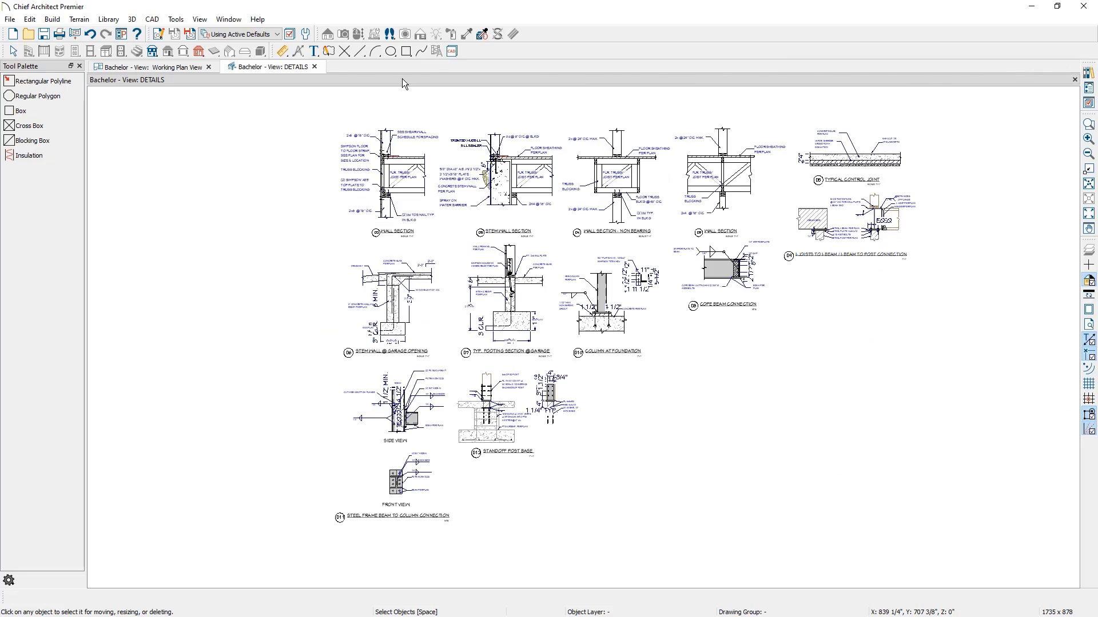
pyautogui.click(314, 67)
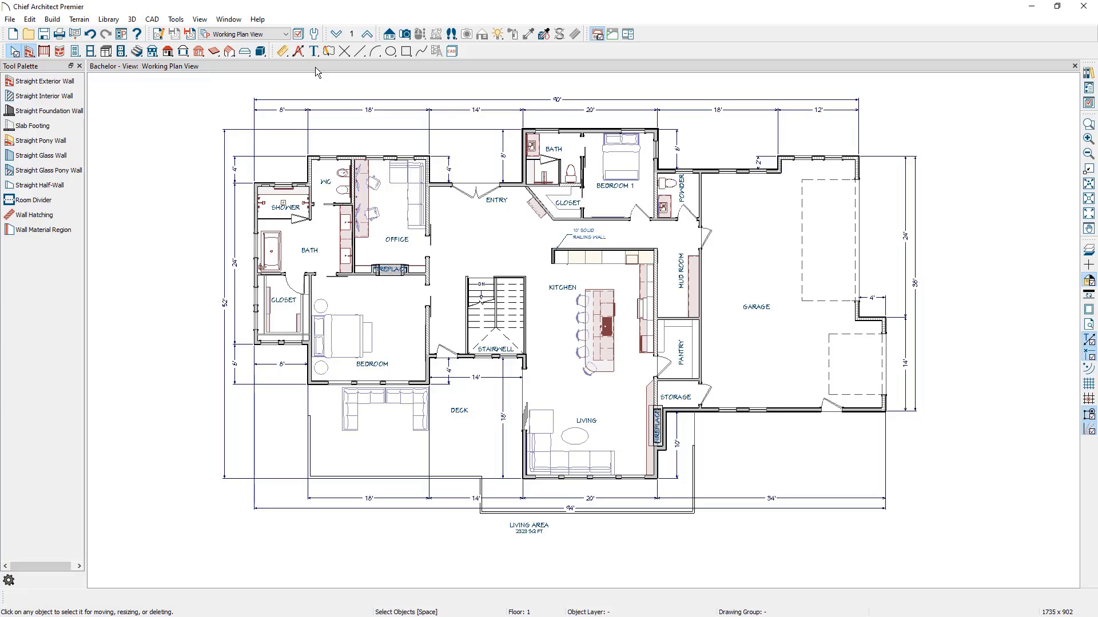
# Create a backclipped cross section through the stairwell on the working plan view
pyautogui.click(389, 35)
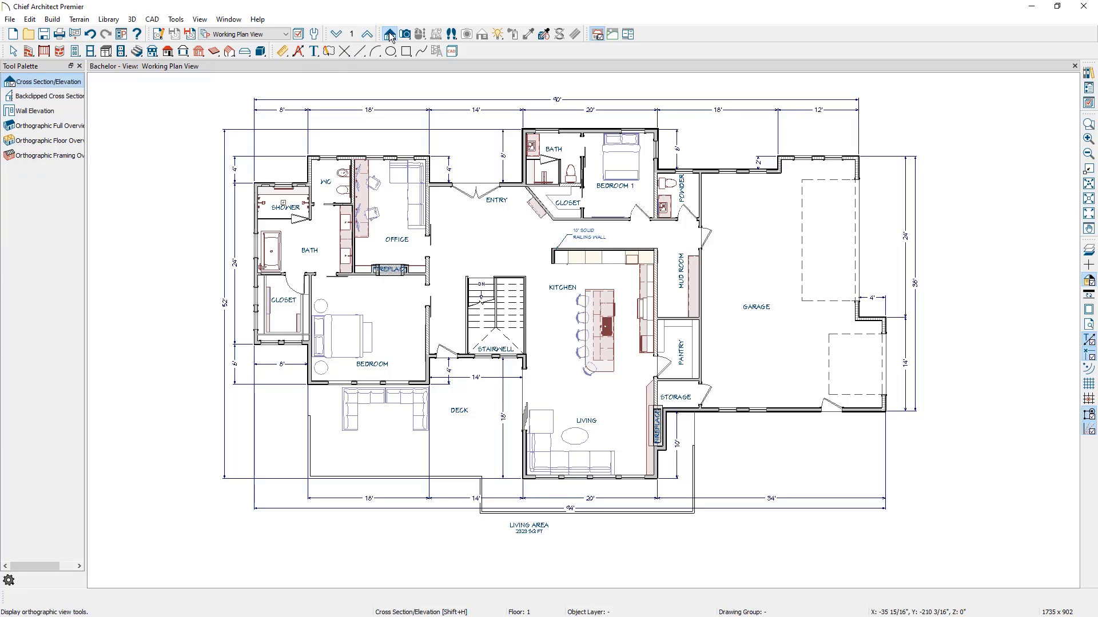
pyautogui.click(69, 97)
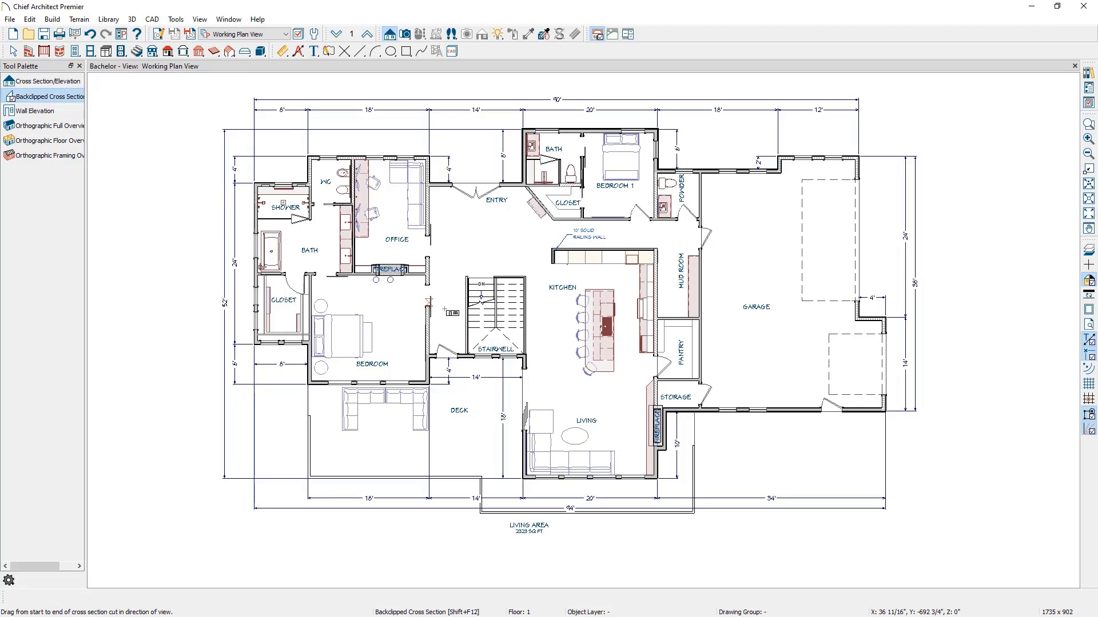
pyautogui.moveTo(479, 317)
pyautogui.mouseDown()
pyautogui.moveTo(495, 327)
pyautogui.moveTo(501, 318)
pyautogui.mouseUp()
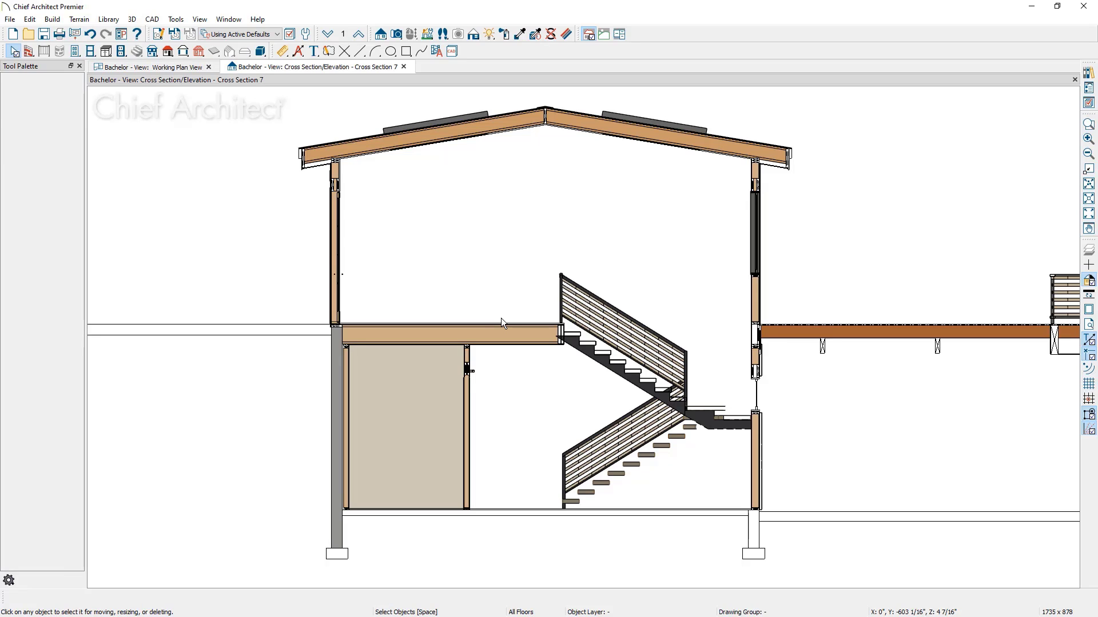
# Generate a CAD detail from the stairwell cross section view and close the resulting detail
pyautogui.click(152, 18)
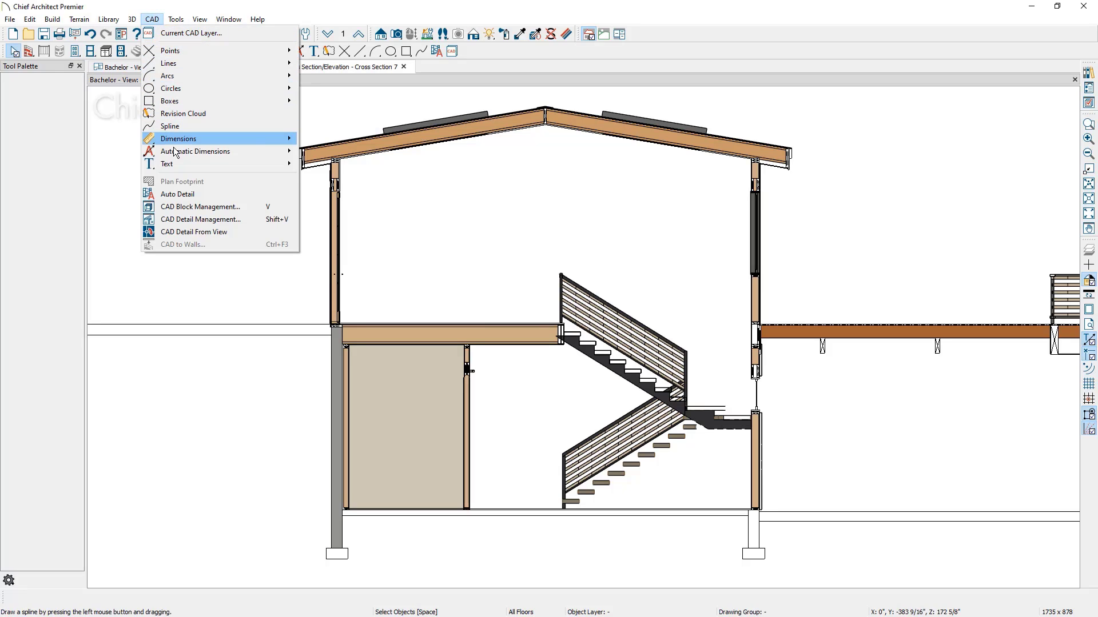
pyautogui.click(240, 232)
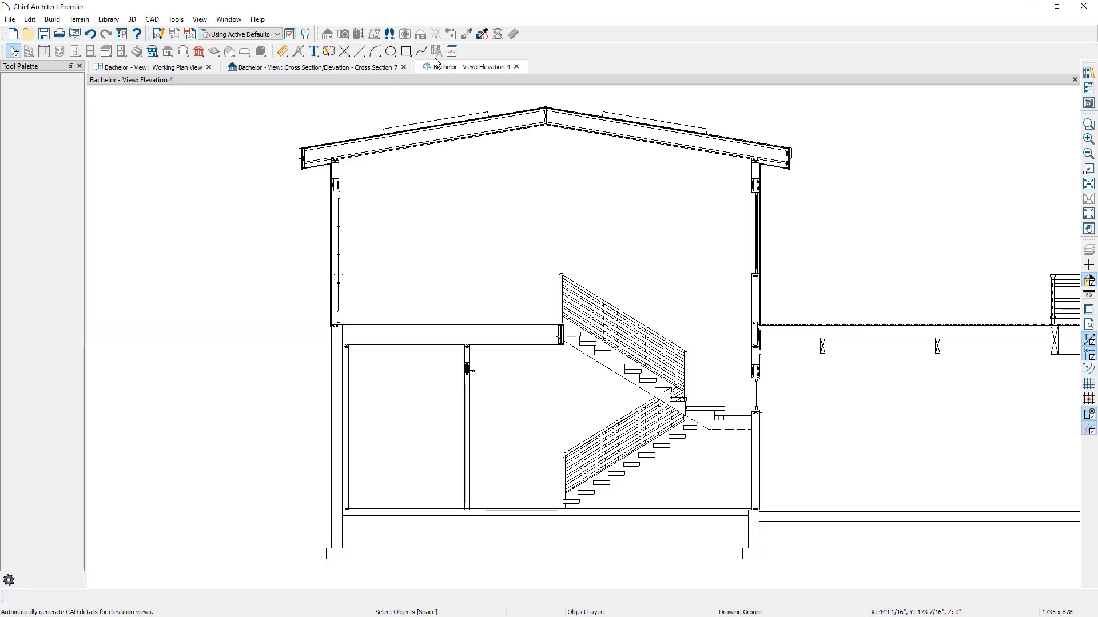
pyautogui.click(516, 67)
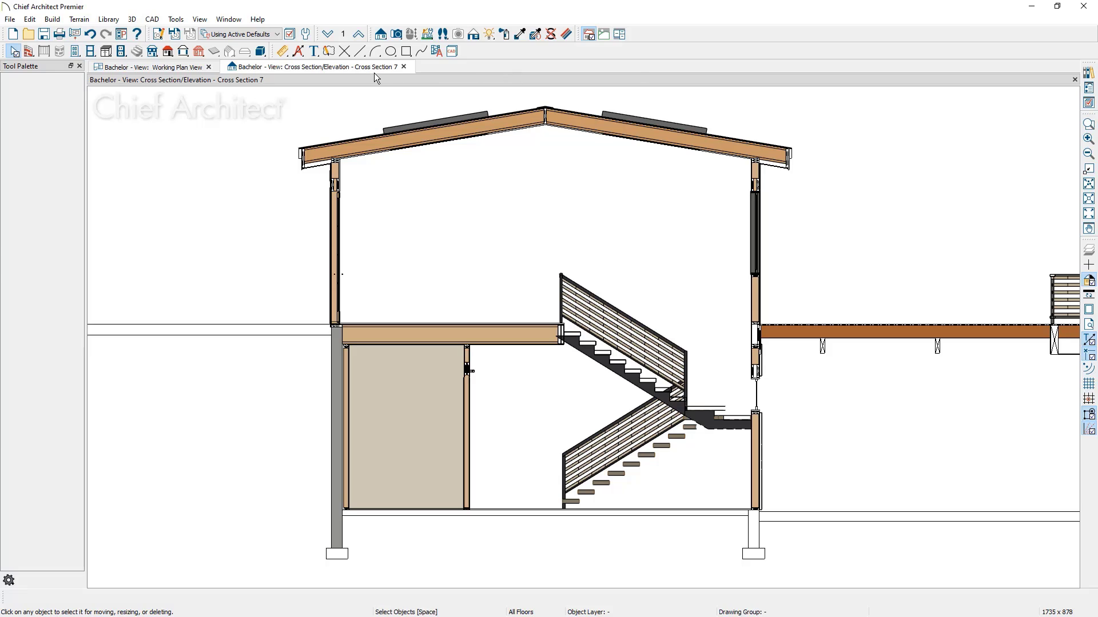
# Apply Auto Detail to the stairwell cross section and show the dimension and text tools available for annotating it
pyautogui.click(152, 20)
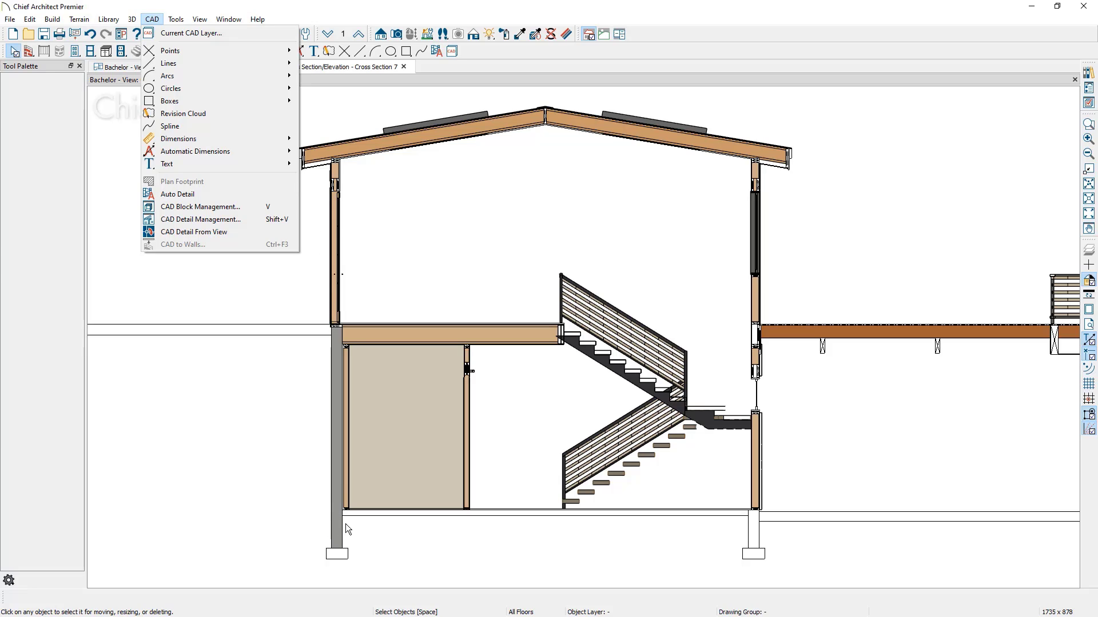
pyautogui.click(230, 196)
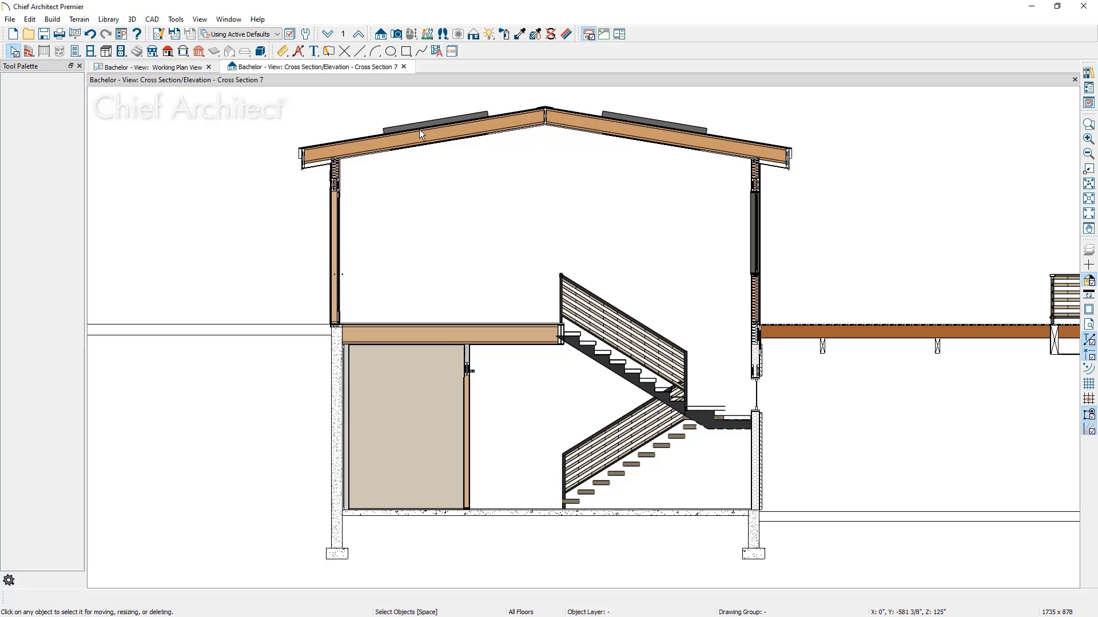
pyautogui.click(283, 51)
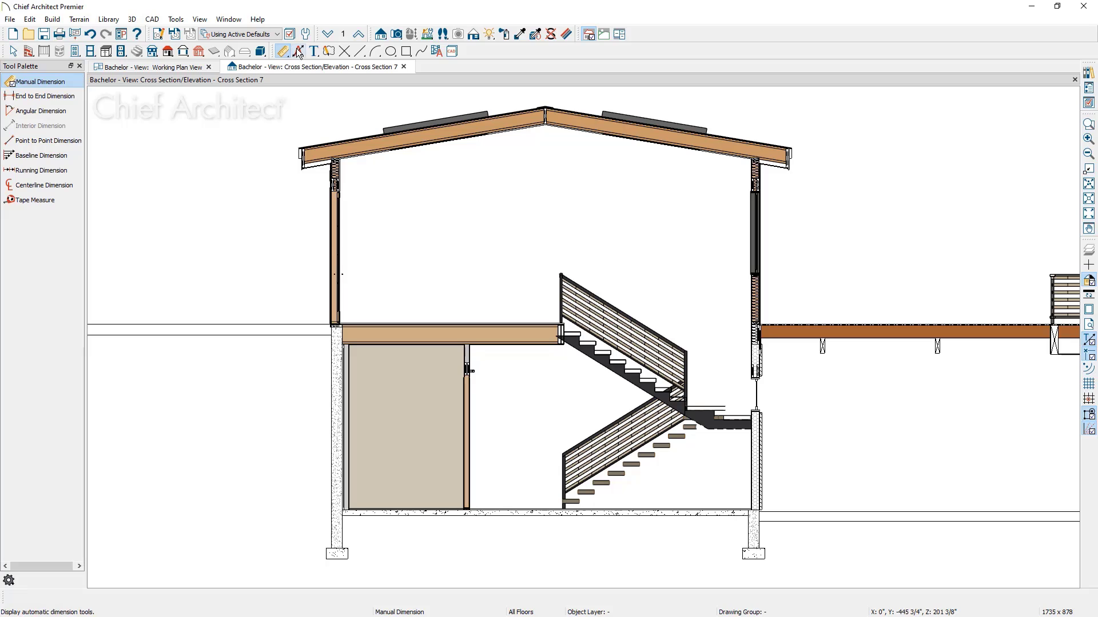
pyautogui.click(313, 51)
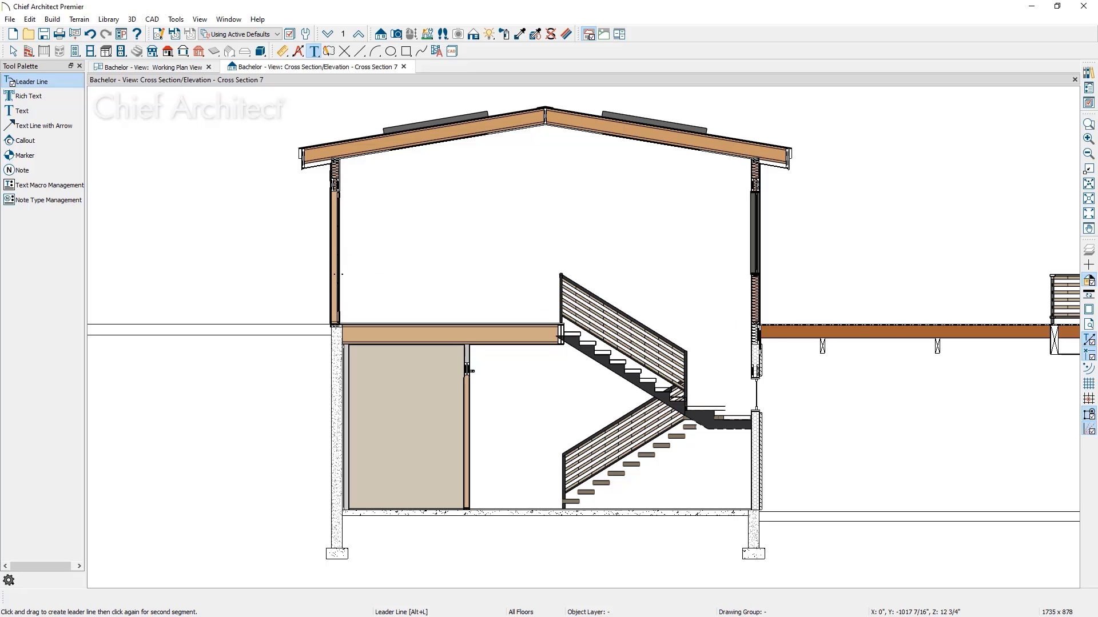
# View the annotated sections on sheet 13 of the sample Bachelor View PDF, and close the cross section without saving it
pyautogui.moveTo(1097, 39); pyautogui.dragTo(402, 16)
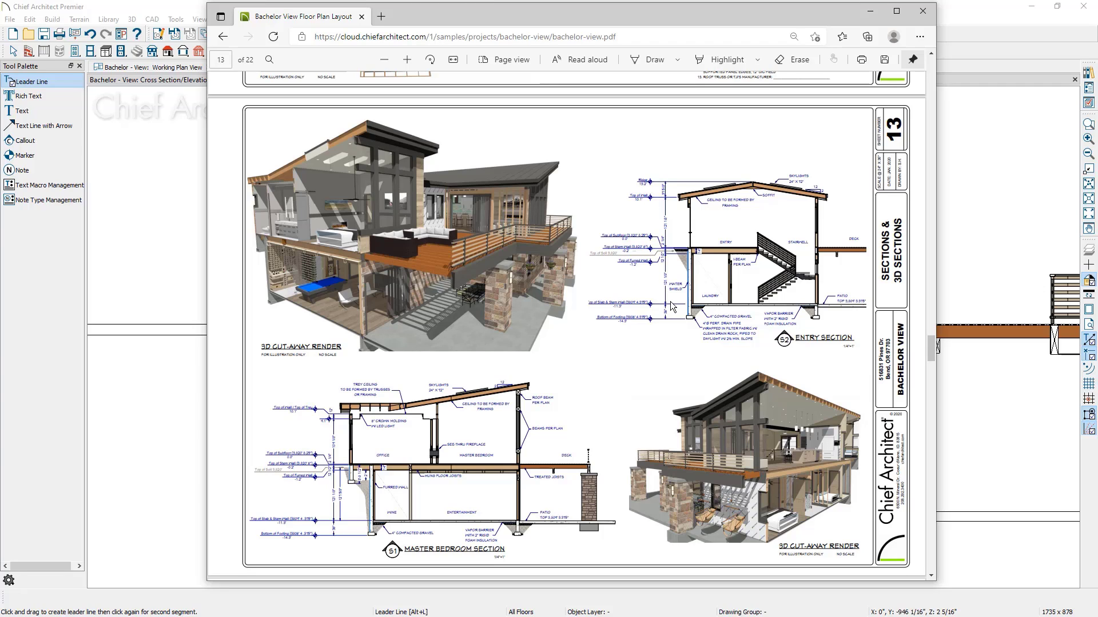
pyautogui.click(870, 12)
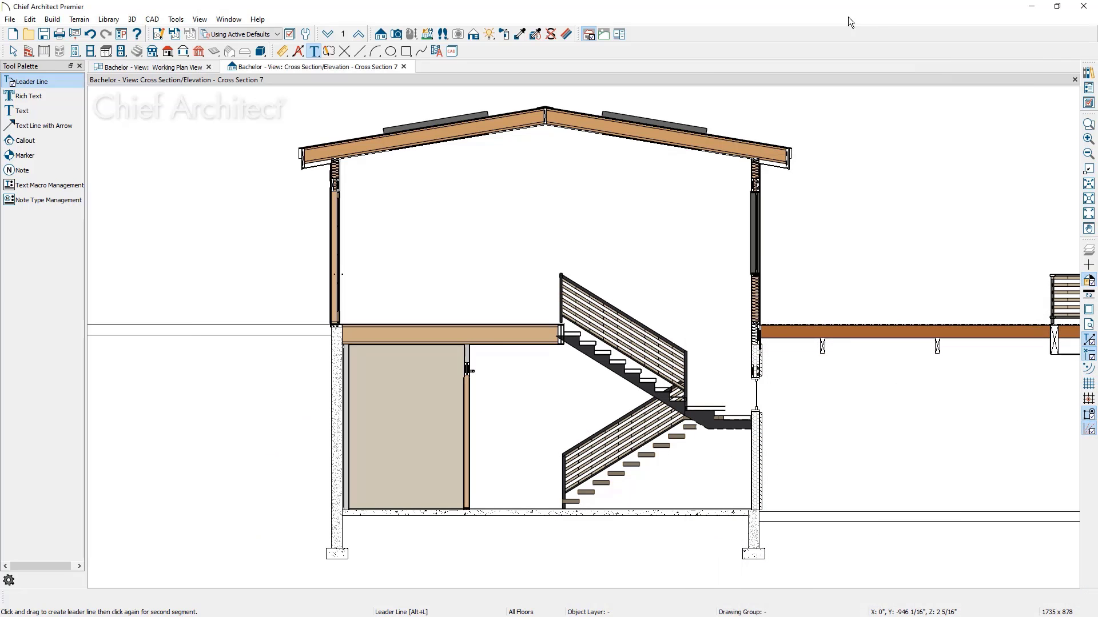
pyautogui.click(404, 67)
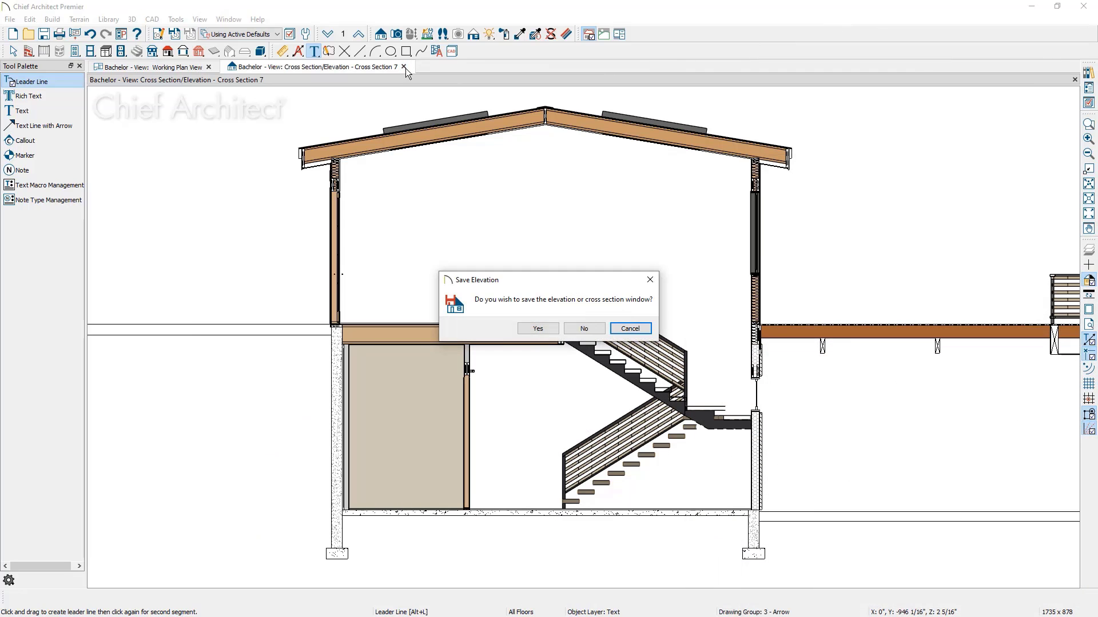
pyautogui.click(586, 328)
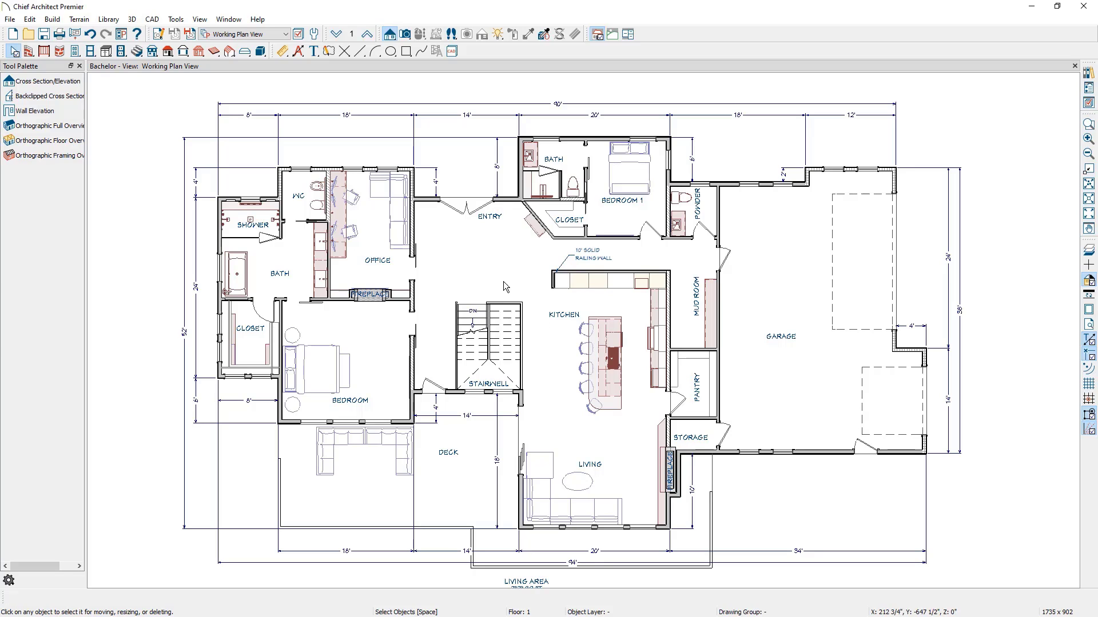
# Look through the schedules in the plan's CAD detail list and create a new CAD detail named Schedules
pyautogui.click(155, 20)
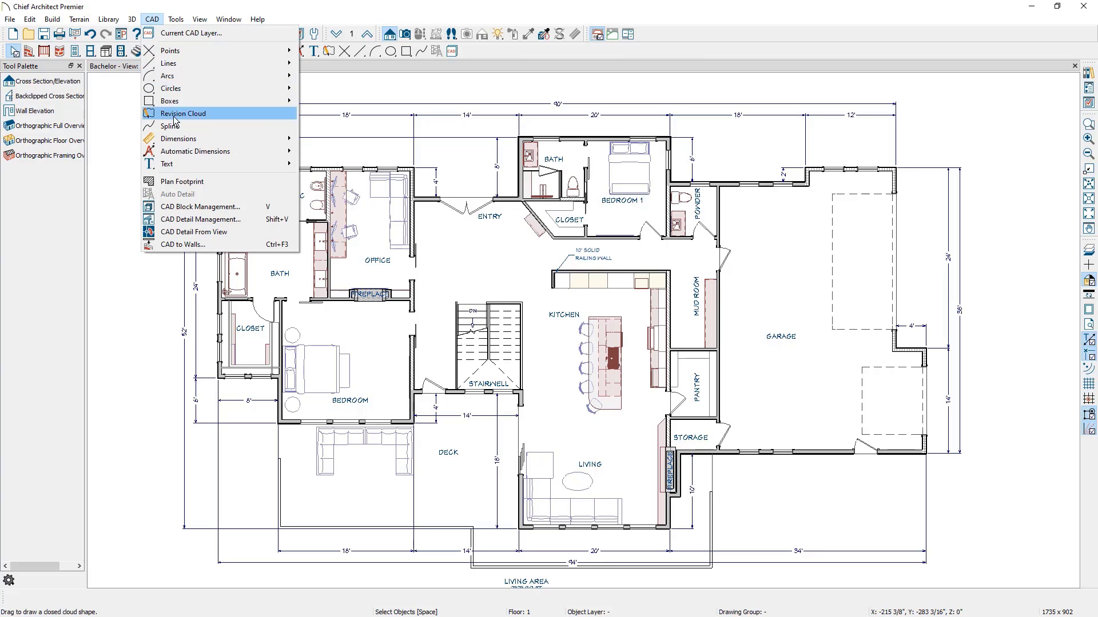
pyautogui.click(213, 223)
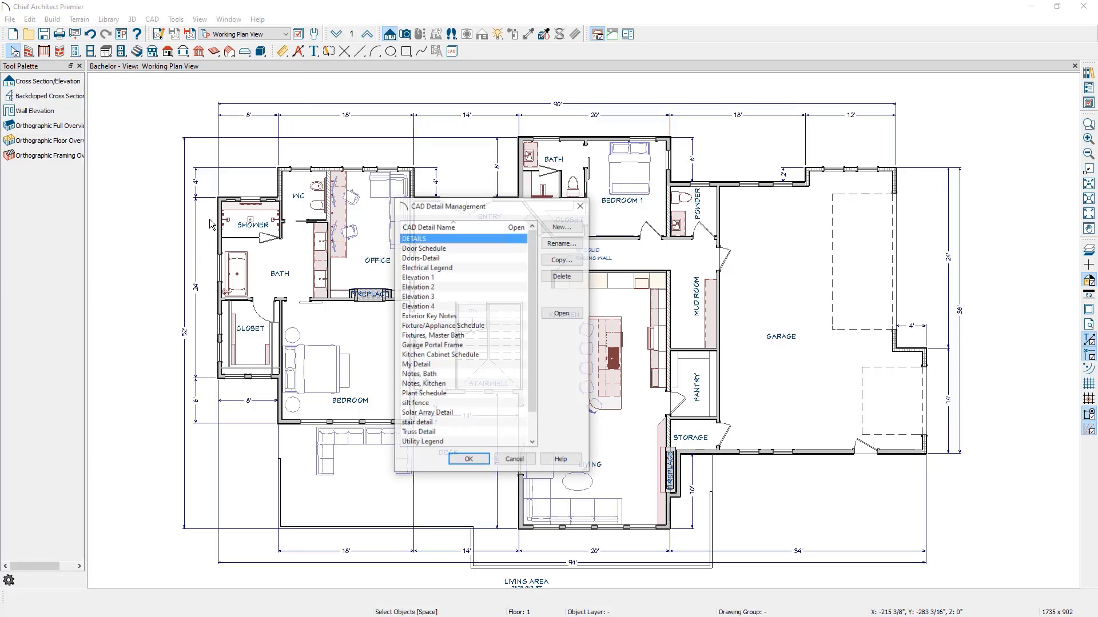
pyautogui.click(434, 249)
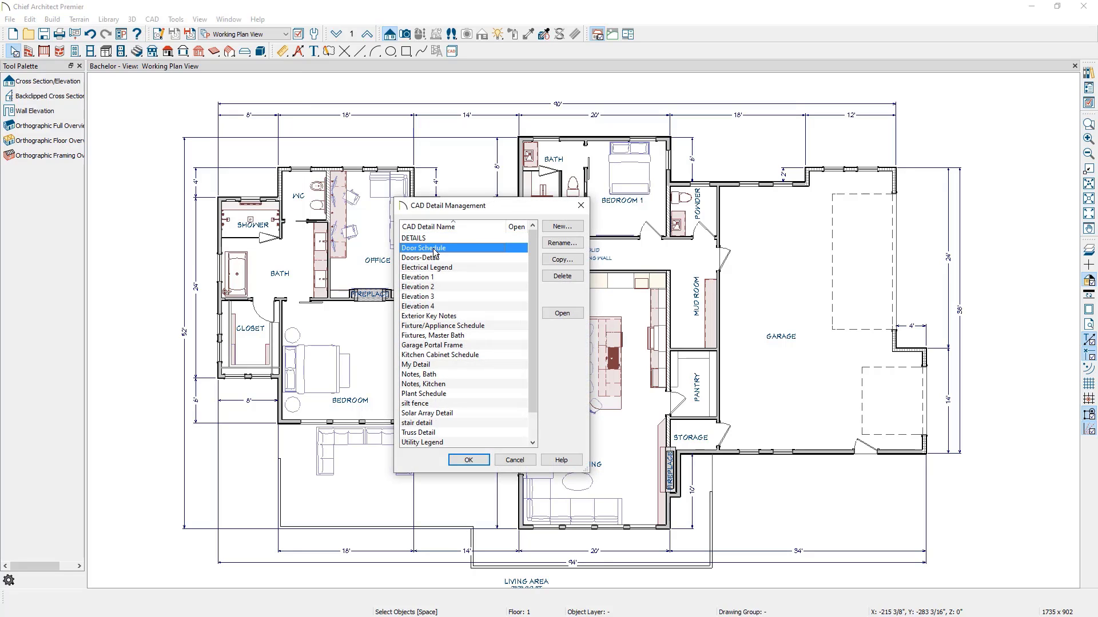
pyautogui.click(458, 327)
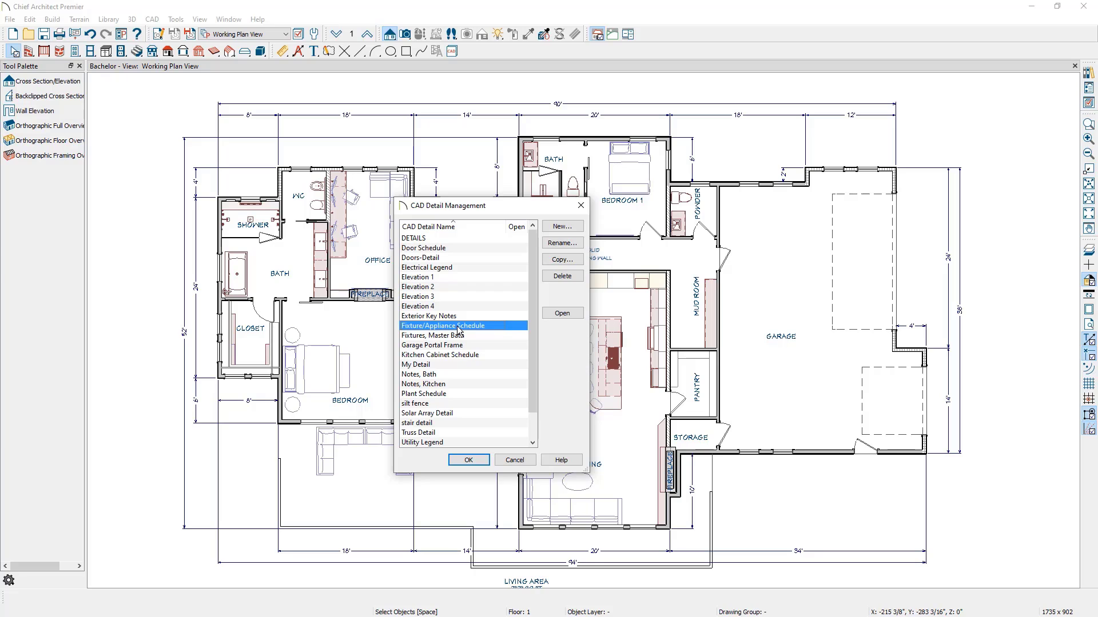
pyautogui.click(461, 336)
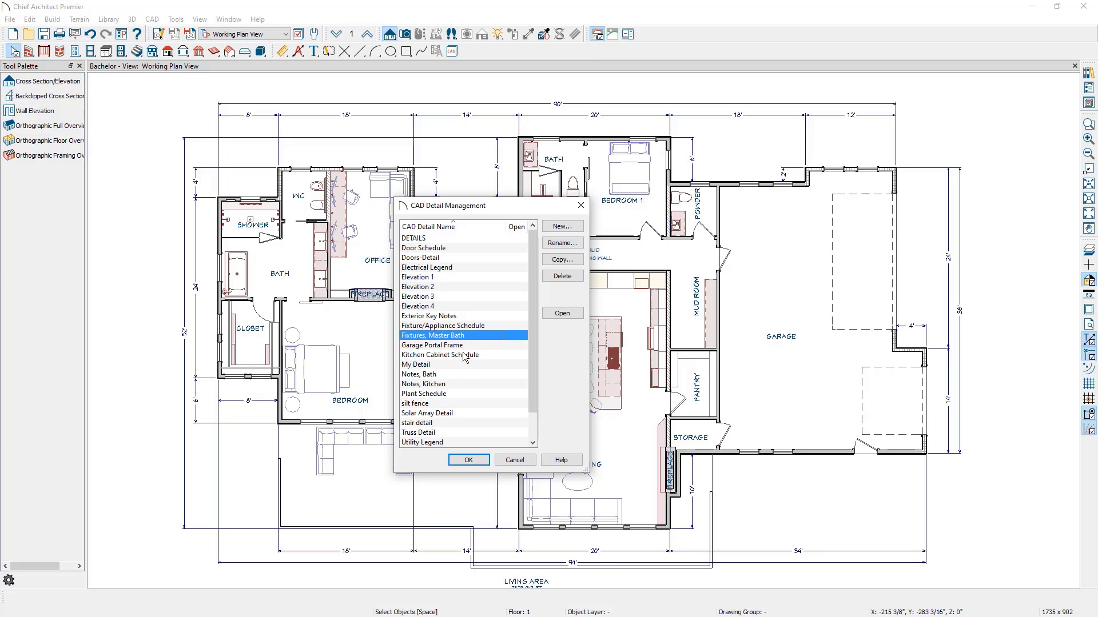
pyautogui.click(461, 355)
pyautogui.click(459, 393)
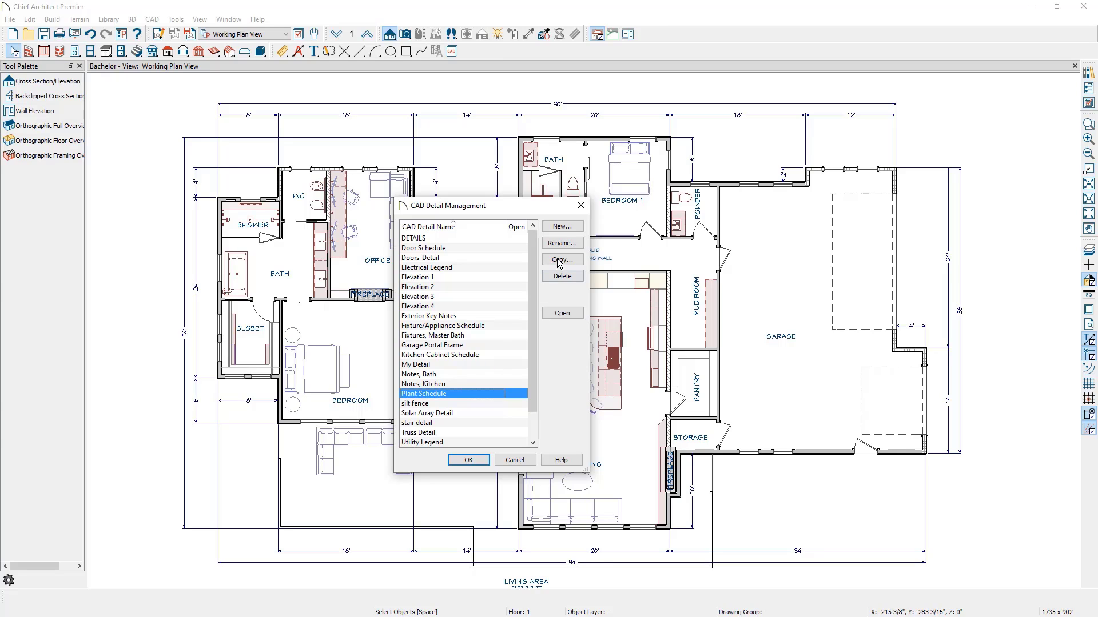
pyautogui.click(564, 227)
pyautogui.write('Sched')
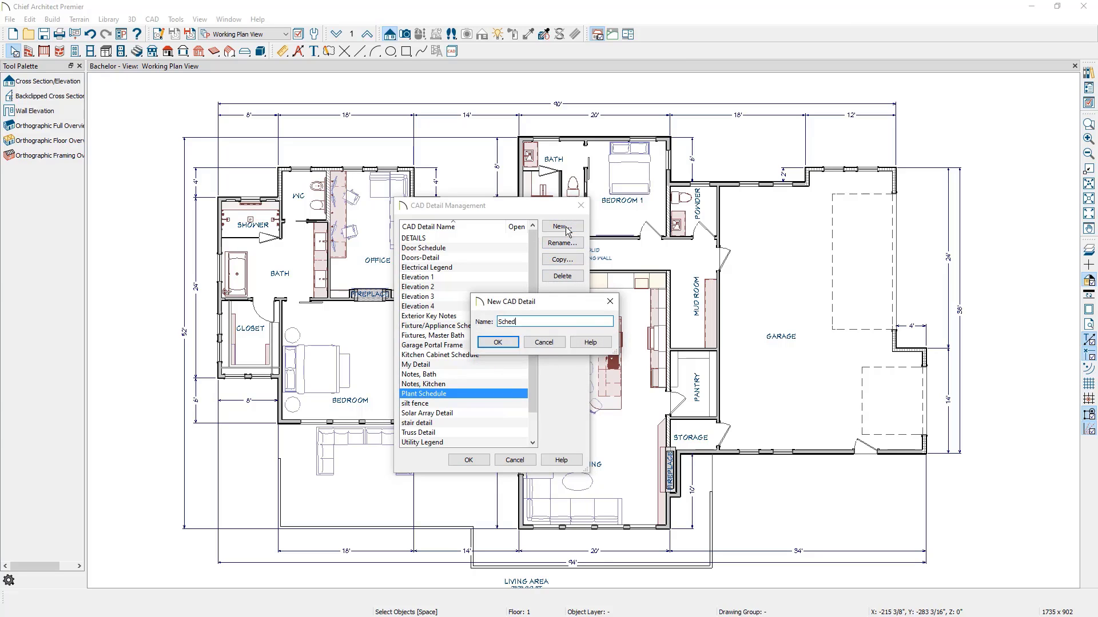
pyautogui.write('ules')
pyautogui.click(506, 342)
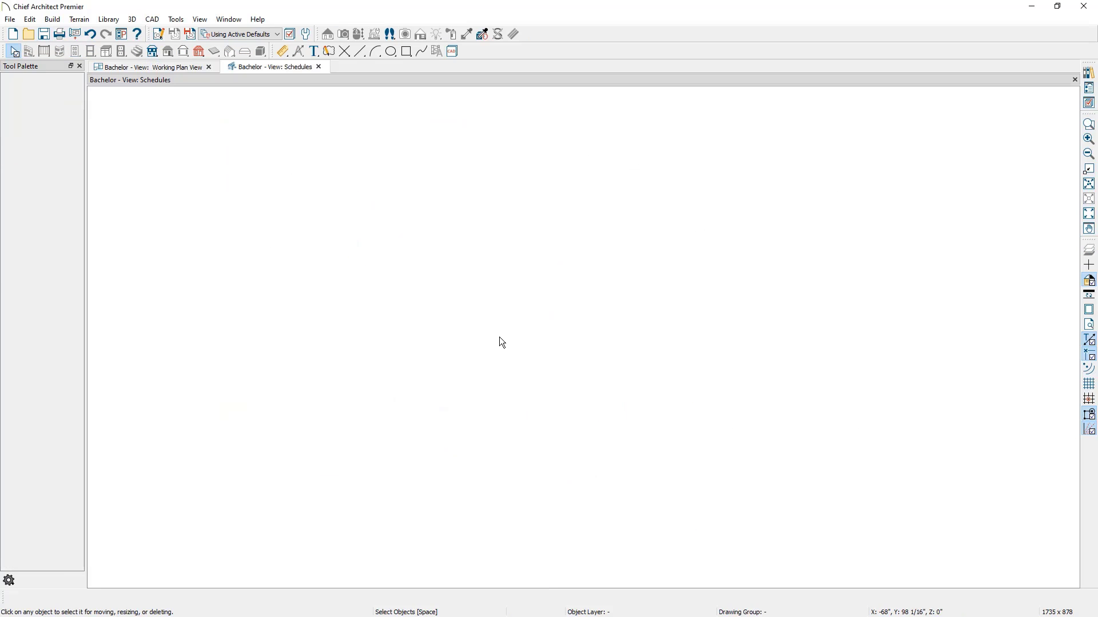
# Place a cabinet schedule in the empty Schedules CAD detail
pyautogui.click(176, 19)
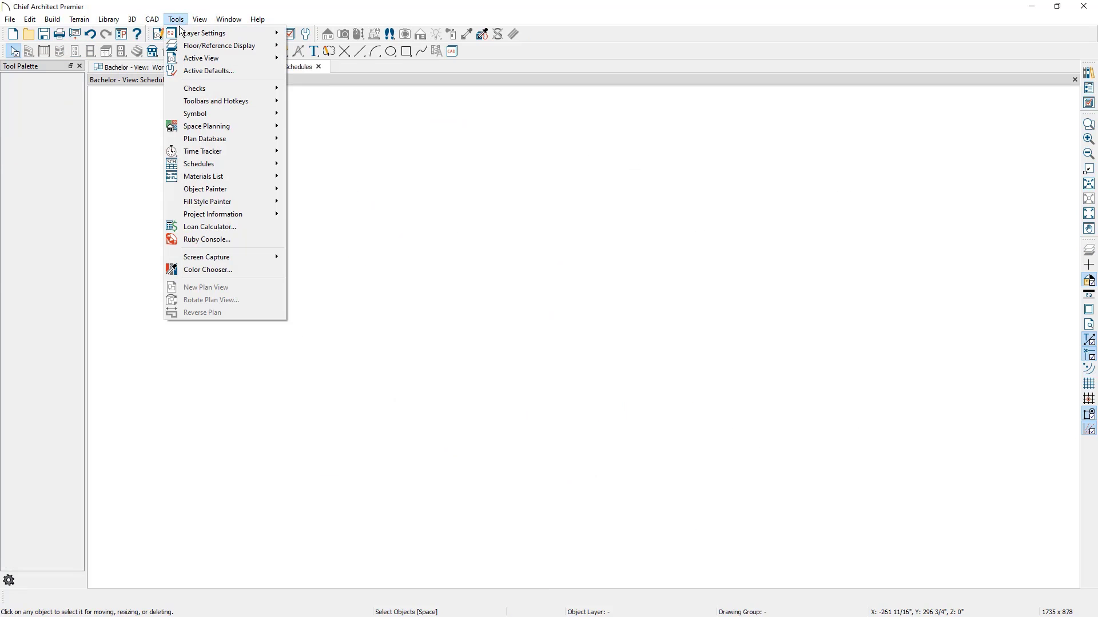
pyautogui.moveTo(217, 163)
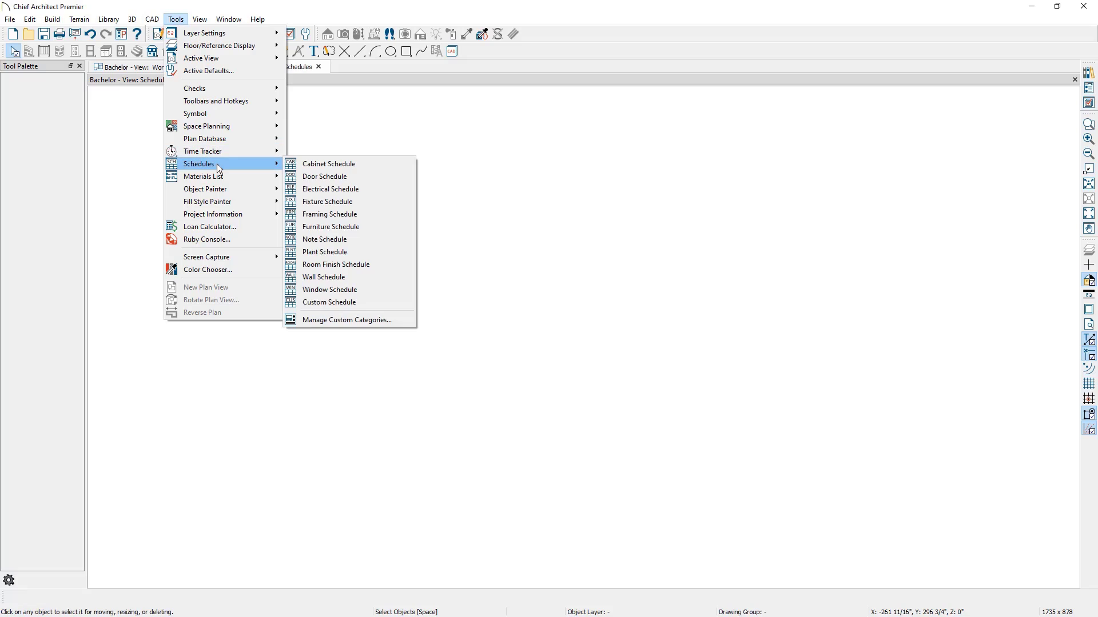
pyautogui.click(355, 167)
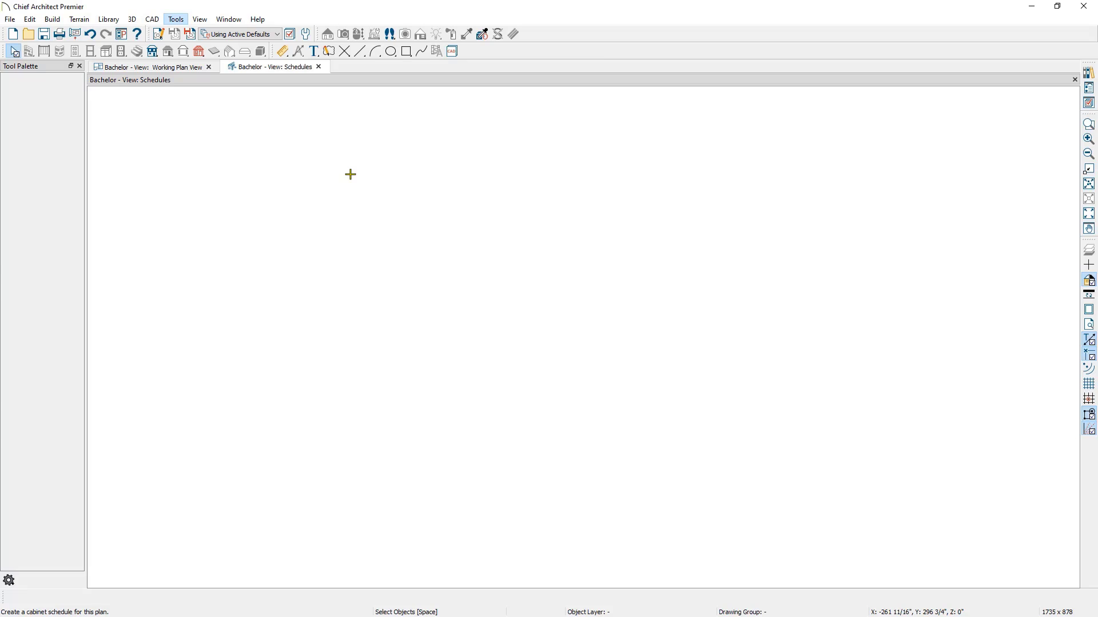
pyautogui.click(351, 175)
pyautogui.moveTo(373, 249); pyautogui.dragTo(406, 262, button='middle')
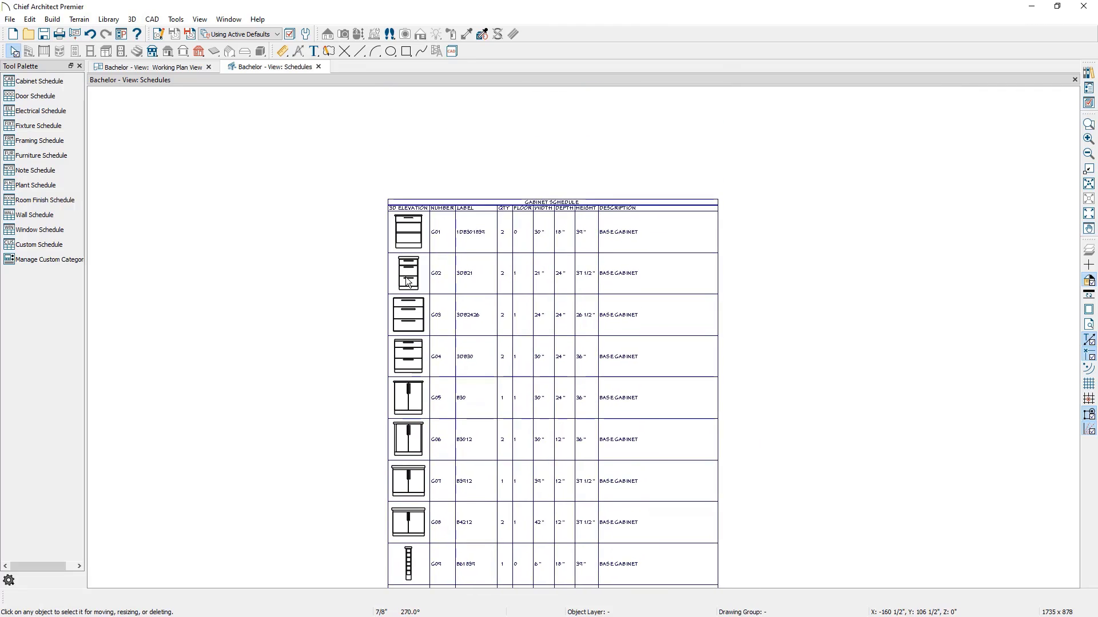
pyautogui.scroll(2, 406, 276)
pyautogui.scroll(-1, 405, 278)
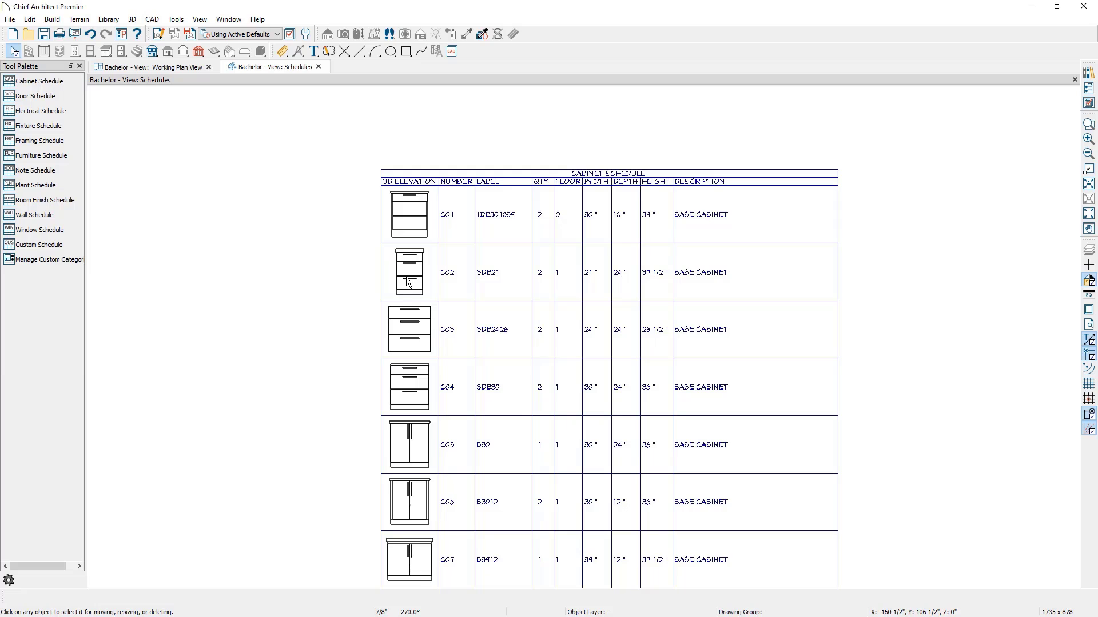
# Review the cabinet schedule's available and included columns in its specification, leaving the schedule unchanged
pyautogui.doubleClick(437, 269)
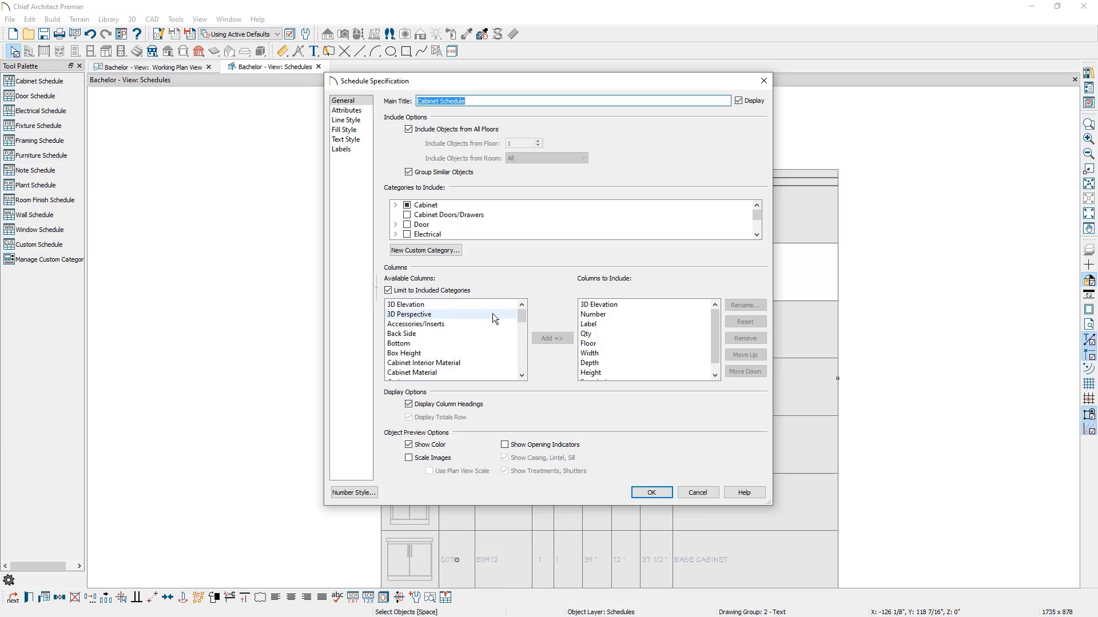
pyautogui.click(505, 325)
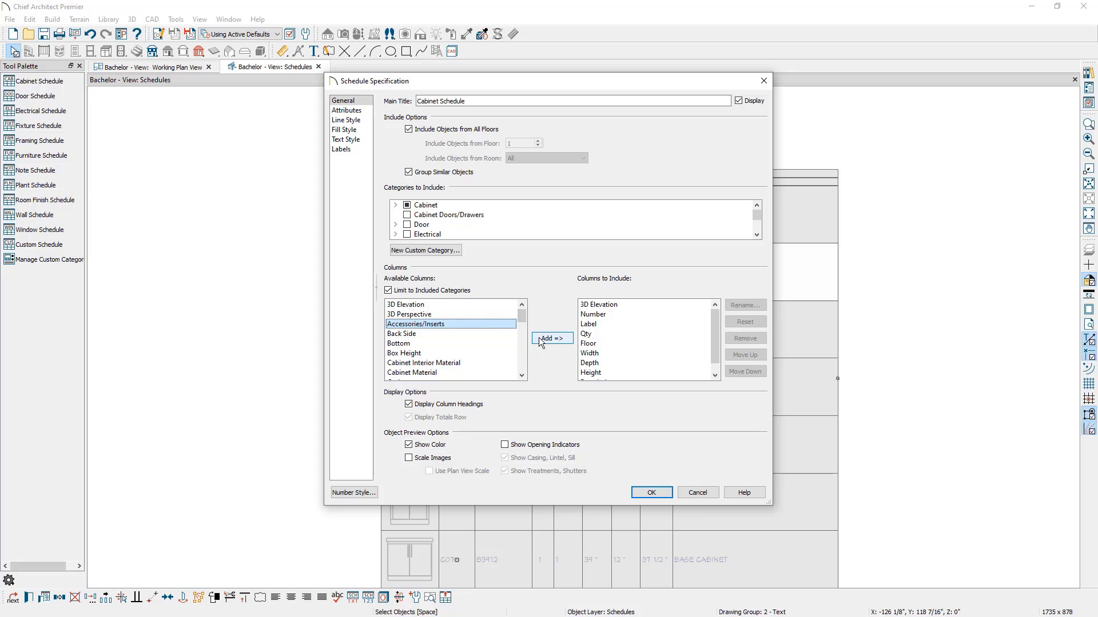
pyautogui.click(605, 324)
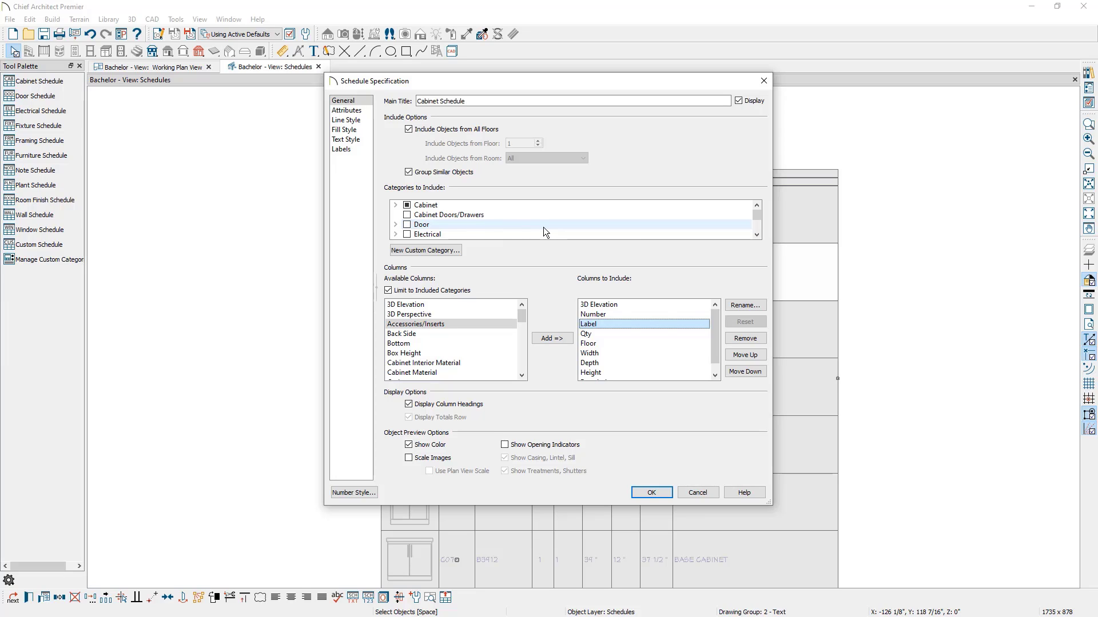
pyautogui.moveTo(629, 363); pyautogui.dragTo(670, 410)
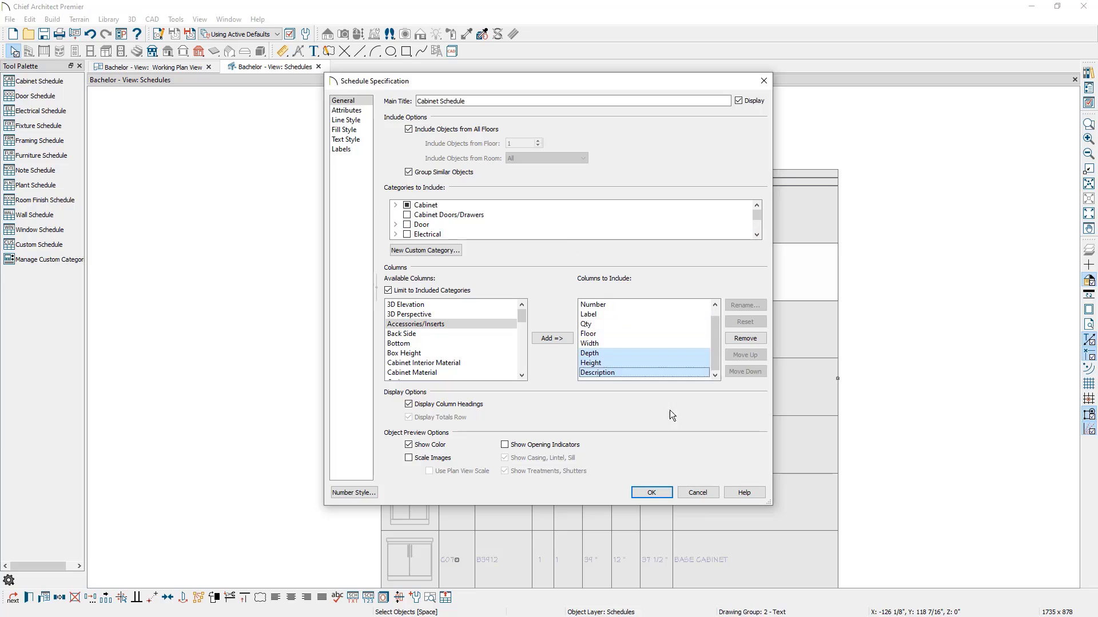
pyautogui.click(694, 493)
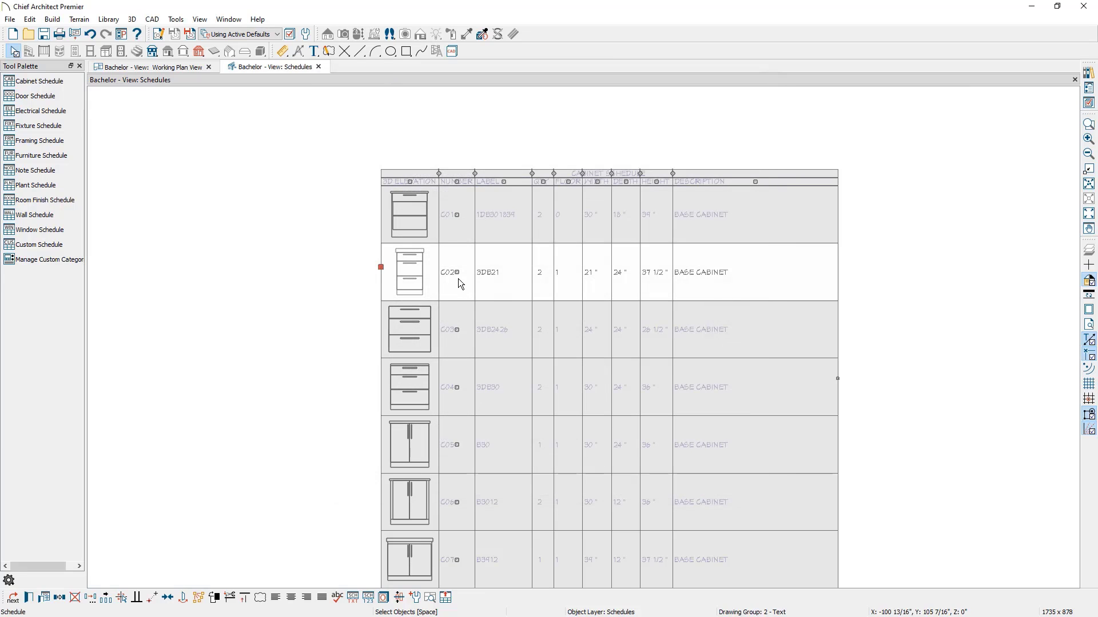
# Open the specification of the 3DB21 cabinet from its schedule row and review its object information and schedule category settings
pyautogui.click(44, 598)
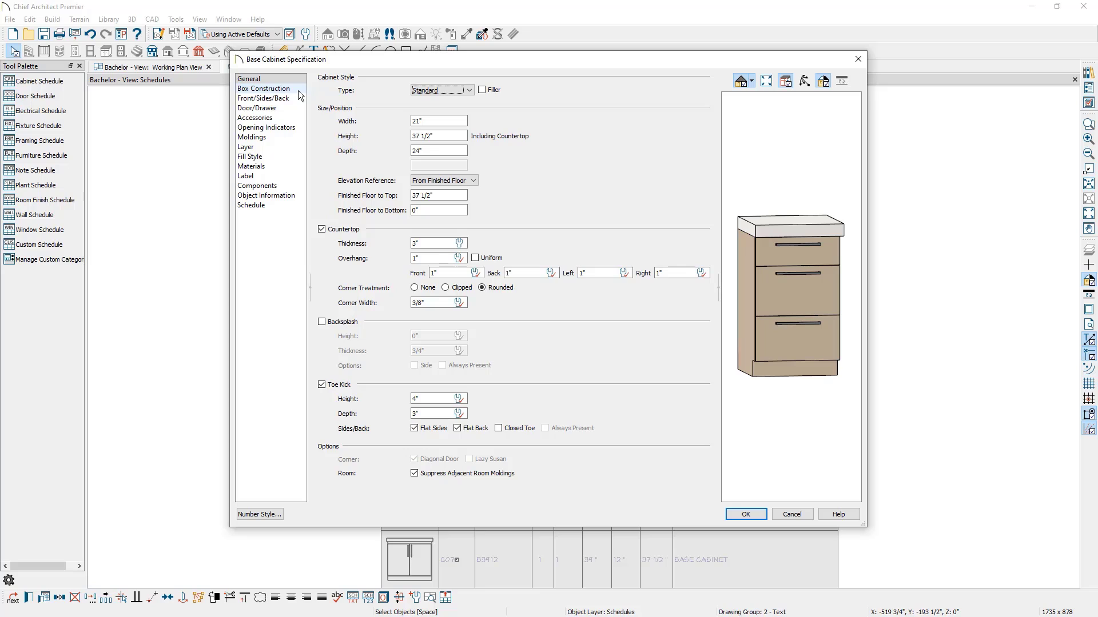
pyautogui.click(291, 196)
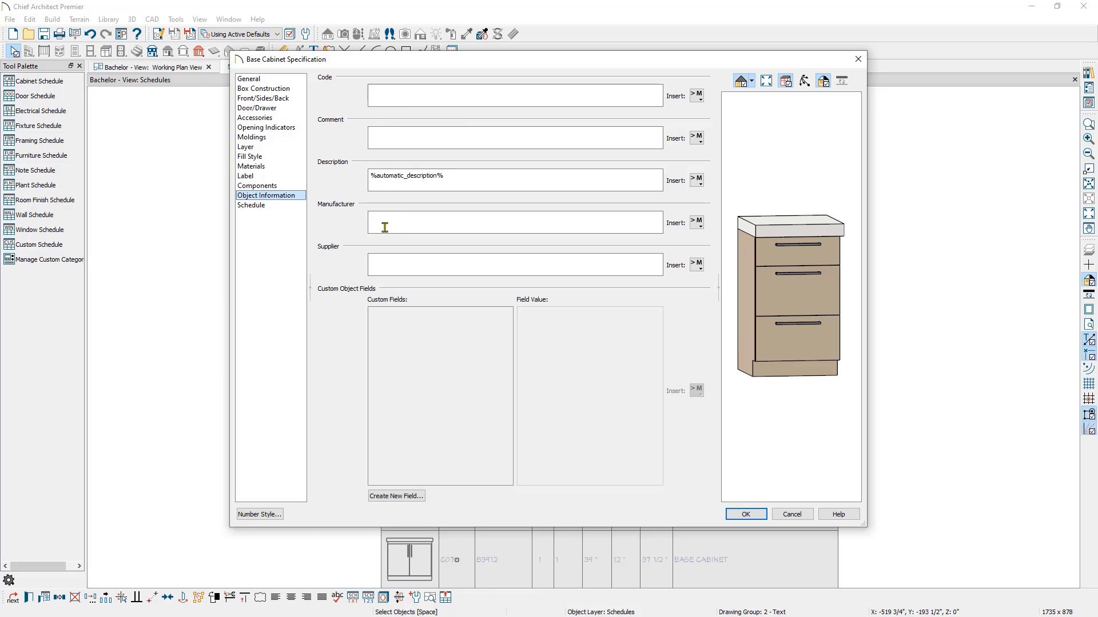
pyautogui.moveTo(424, 66); pyautogui.dragTo(38, 115)
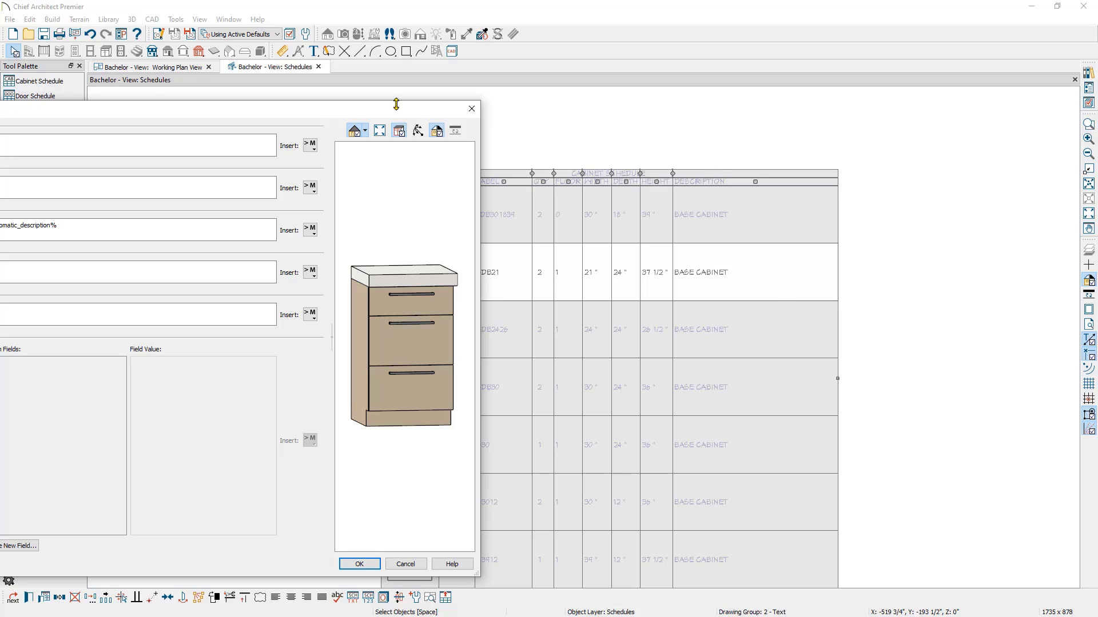
pyautogui.moveTo(358, 108); pyautogui.dragTo(575, 79)
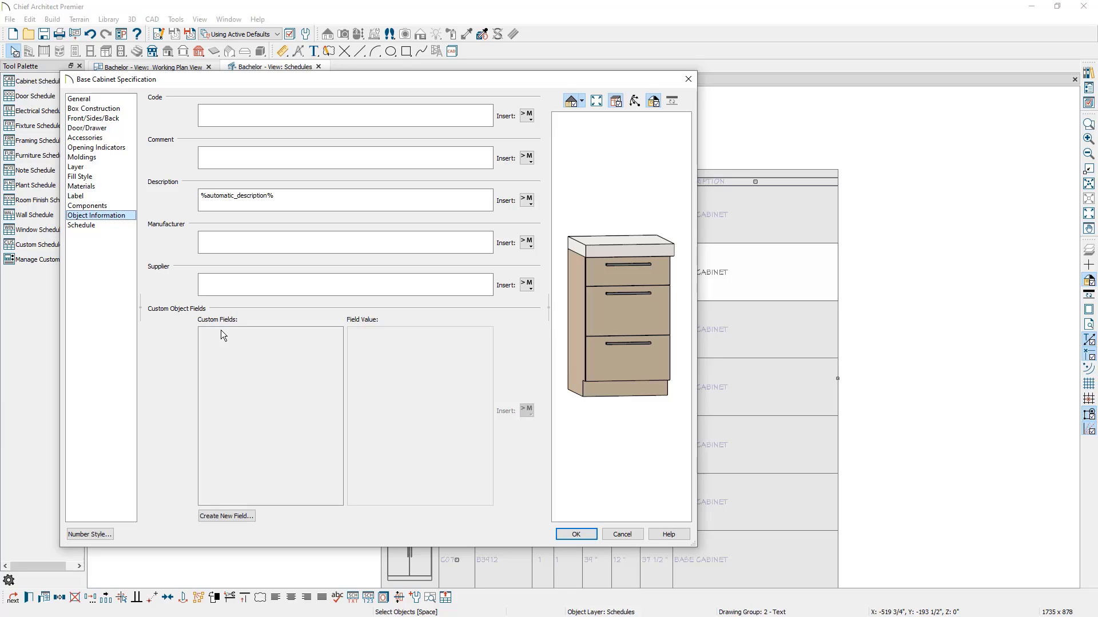
pyautogui.click(109, 227)
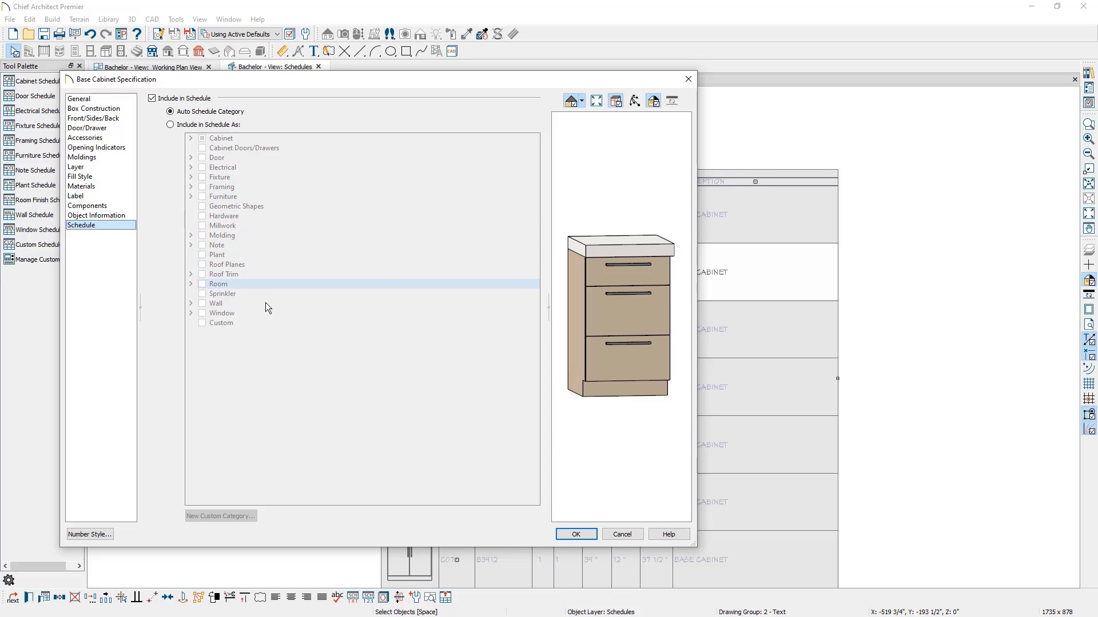
pyautogui.click(610, 533)
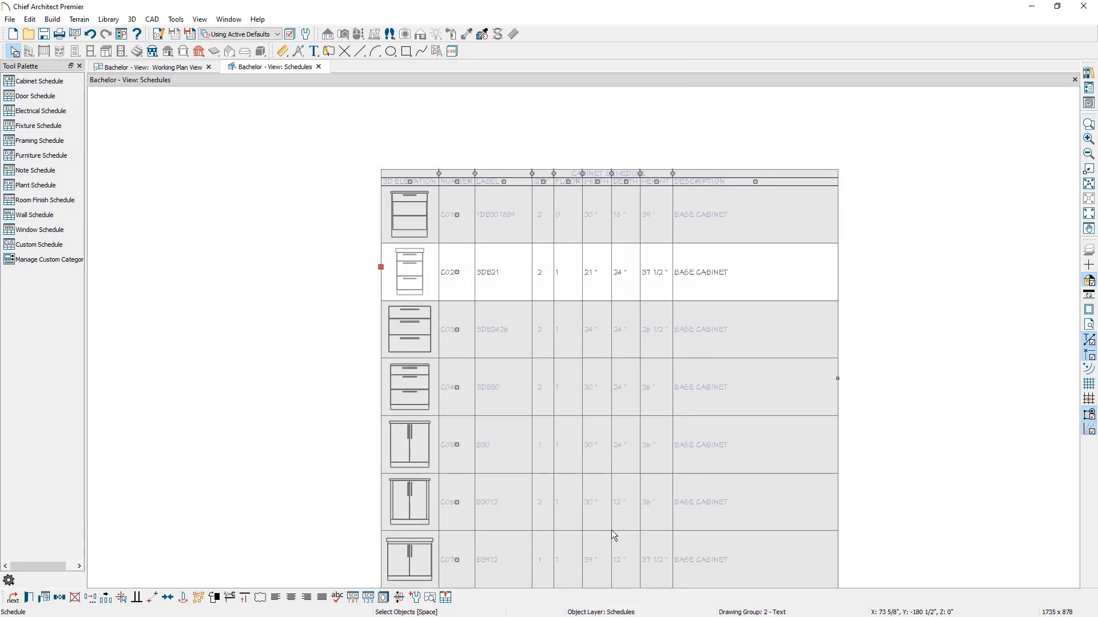
# Locate the 3DB21 cabinets from the schedule in the floor plan, inspect them at the kitchen island, and return to the schedule
pyautogui.click(427, 598)
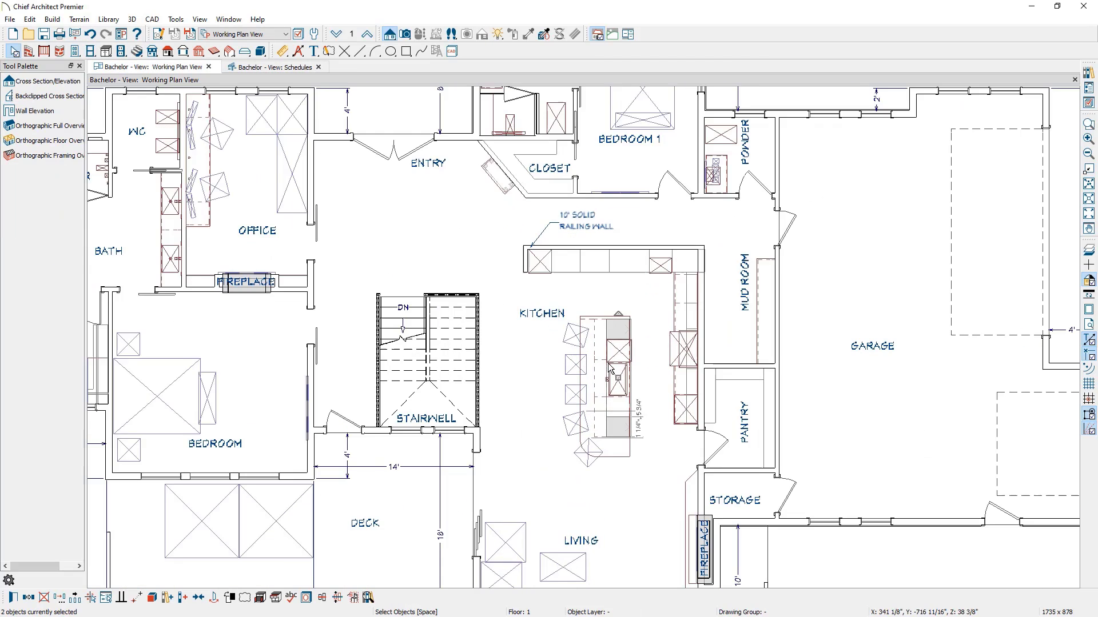
pyautogui.scroll(5, 610, 371)
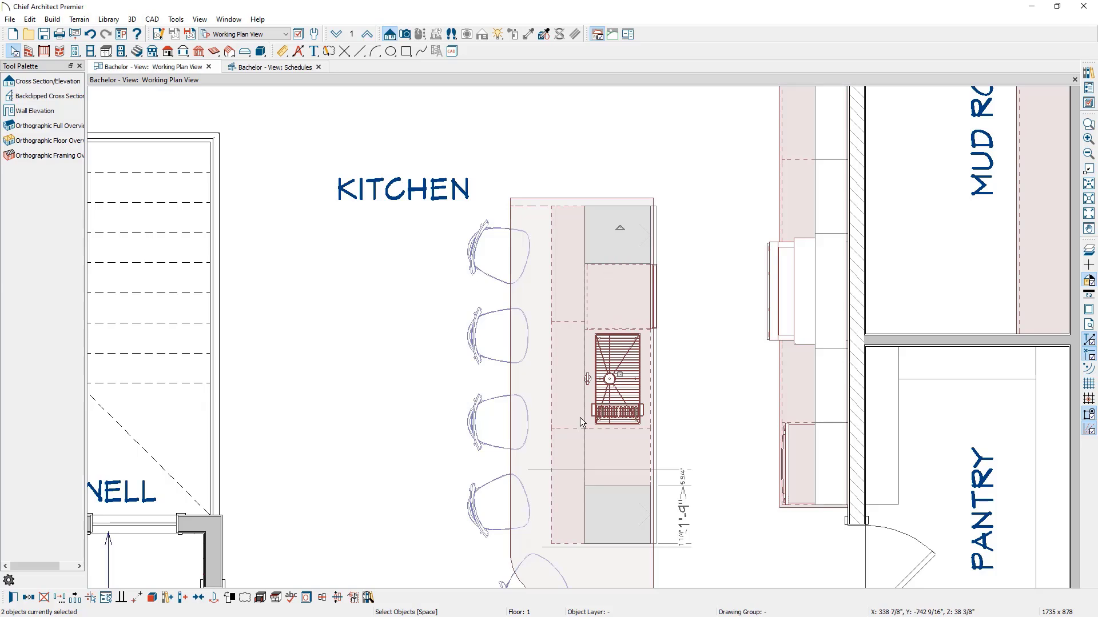
pyautogui.click(272, 68)
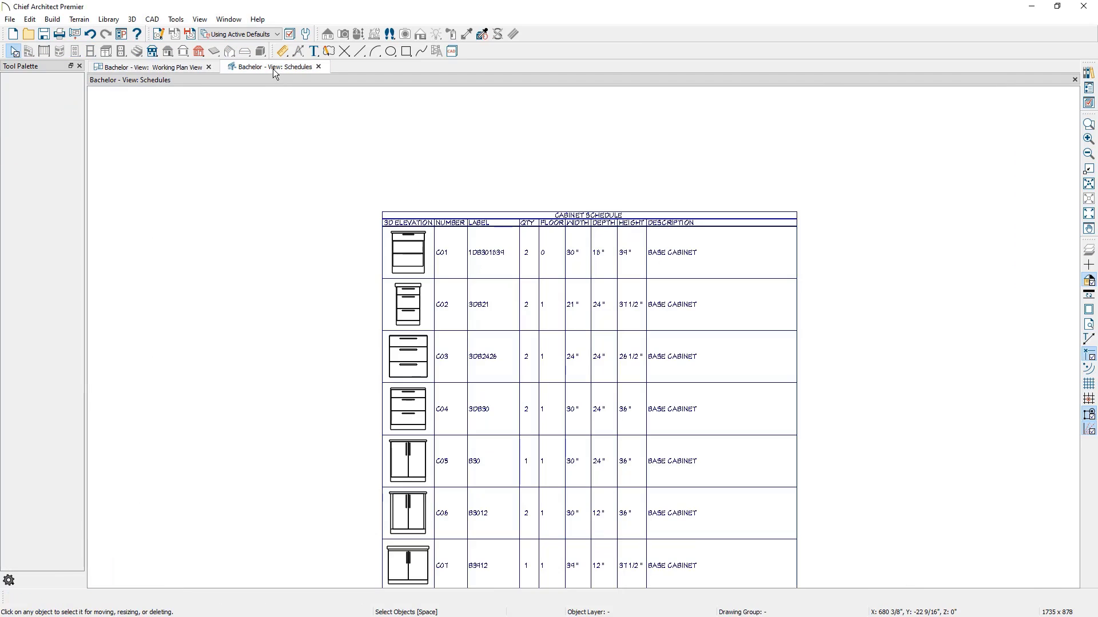
# Move the cabinet schedule's 3D Elevation column after Label, and move the 1DB301839 row below the 3DB21 row
pyautogui.click(477, 286)
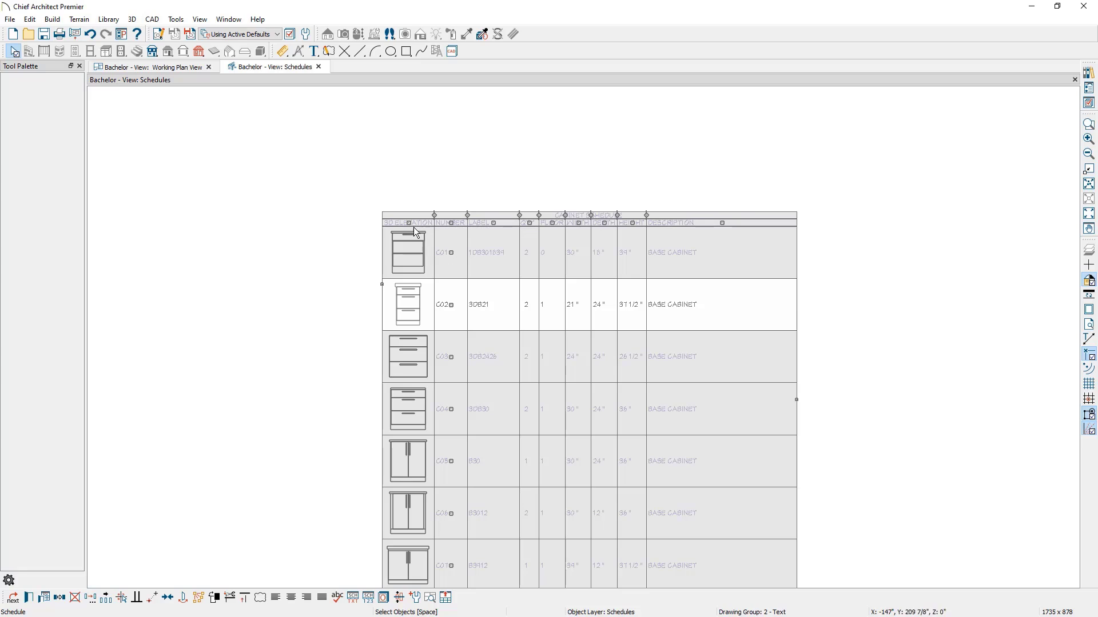
pyautogui.moveTo(414, 229); pyautogui.dragTo(488, 223)
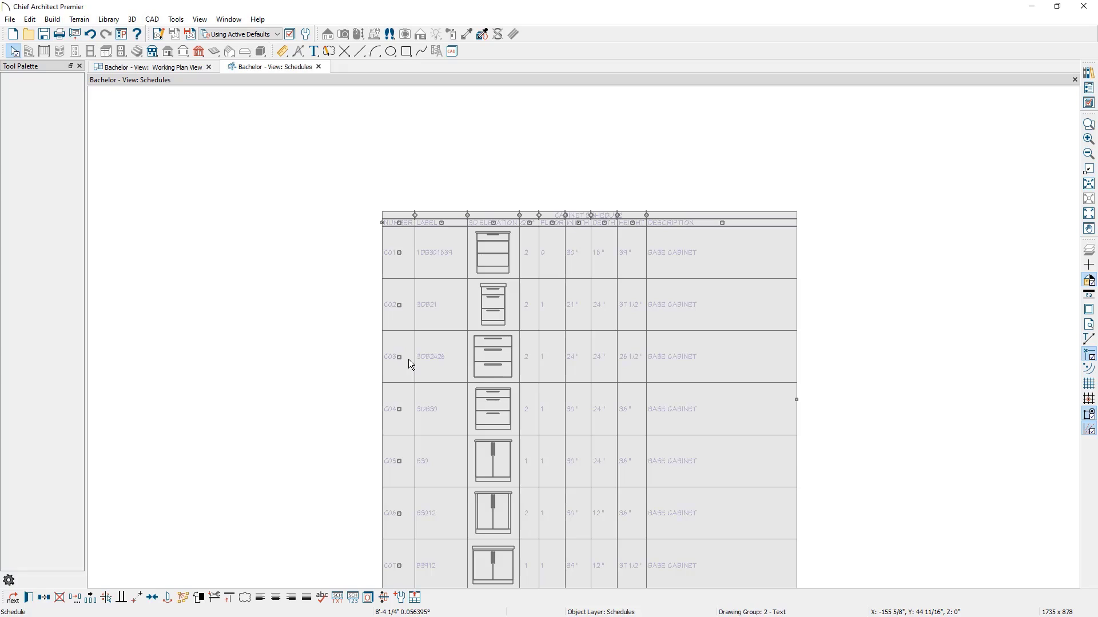
pyautogui.click(399, 253)
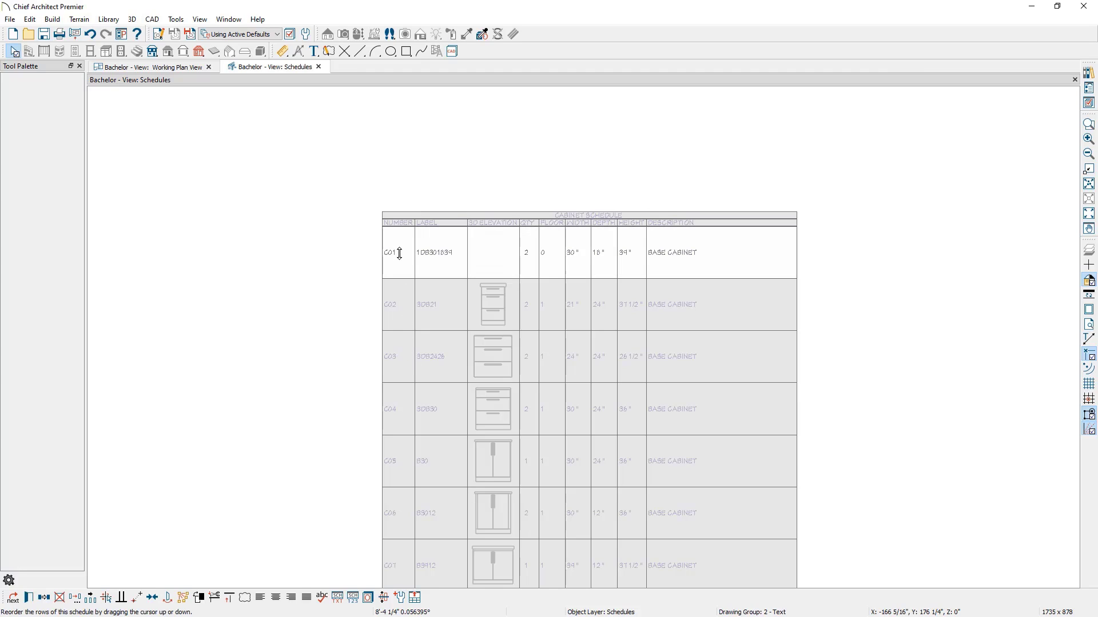
pyautogui.moveTo(399, 253); pyautogui.dragTo(400, 290)
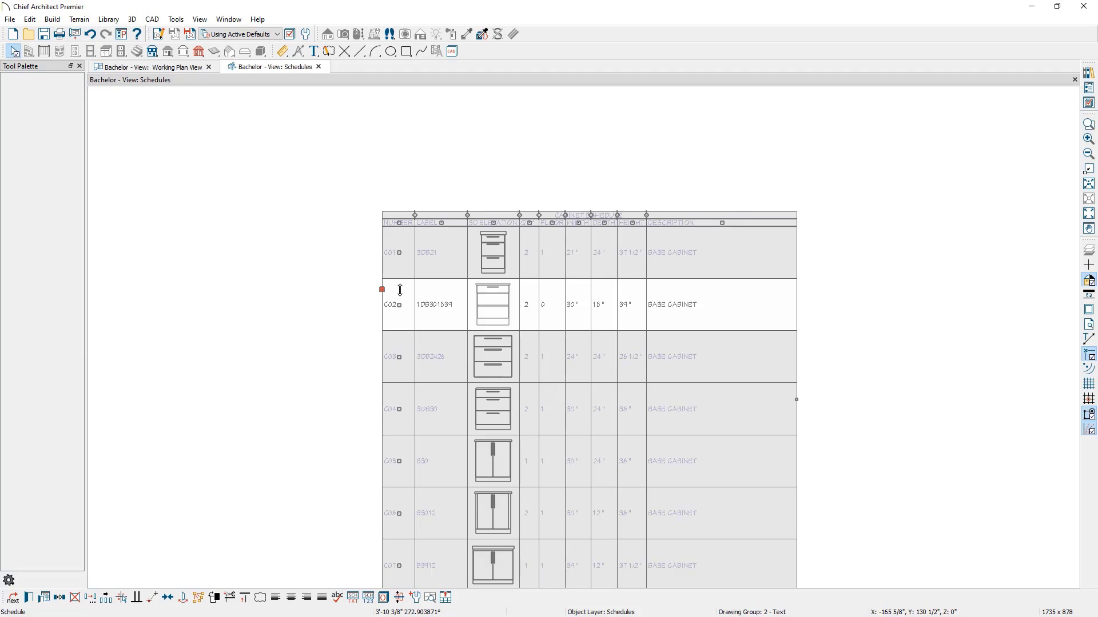
pyautogui.click(358, 255)
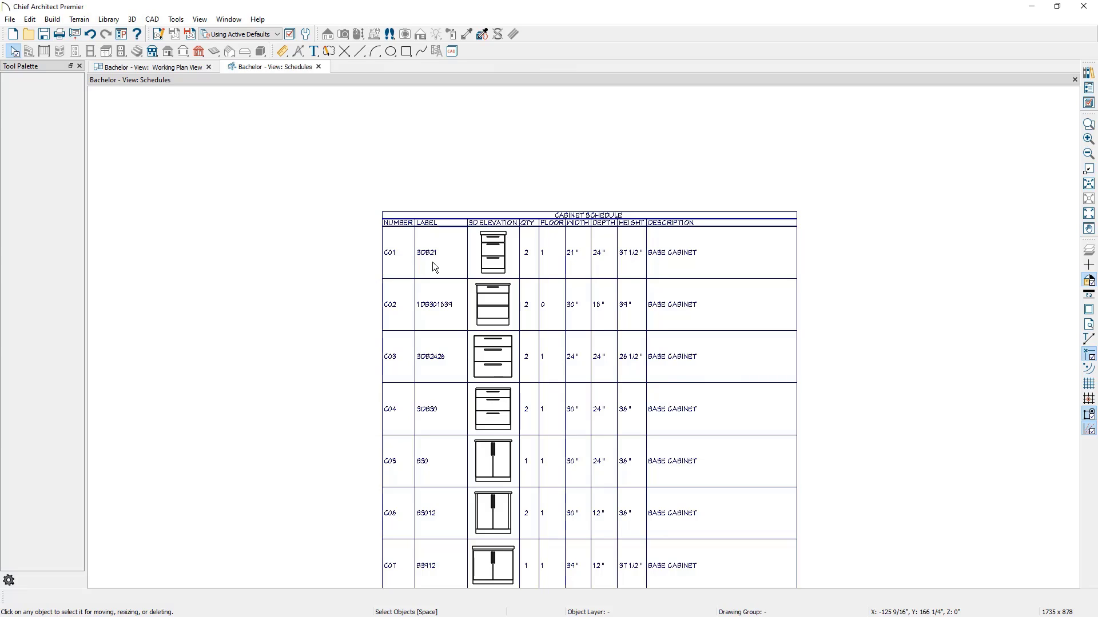
# Review the cabinet schedule's label settings, including number prefix, starting number and callout shape
pyautogui.click(392, 260)
pyautogui.doubleClick(392, 259)
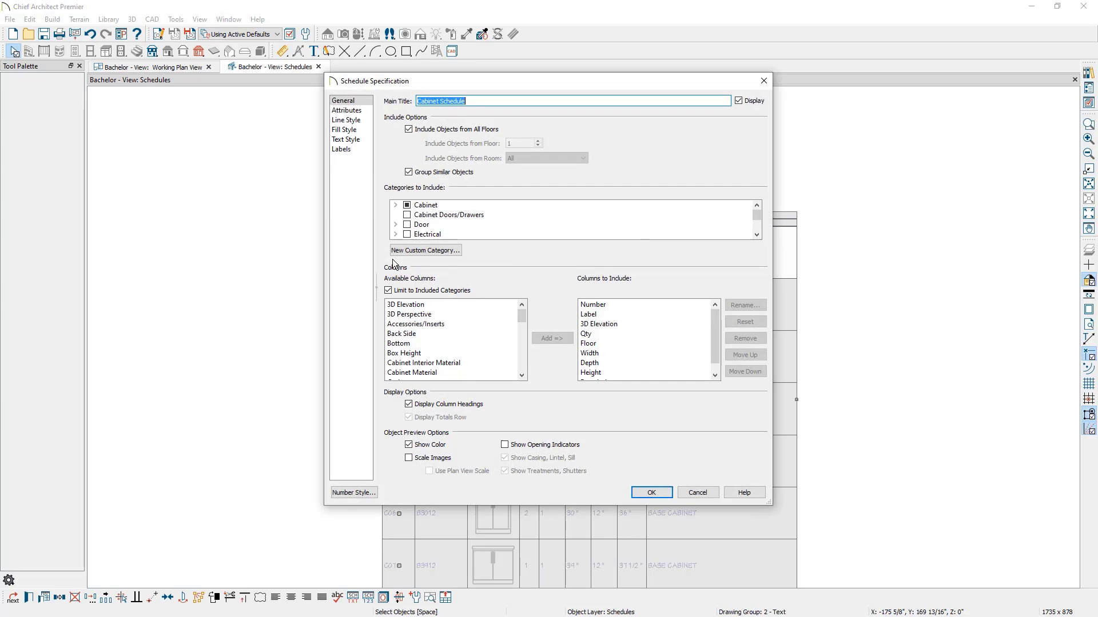
pyautogui.click(354, 152)
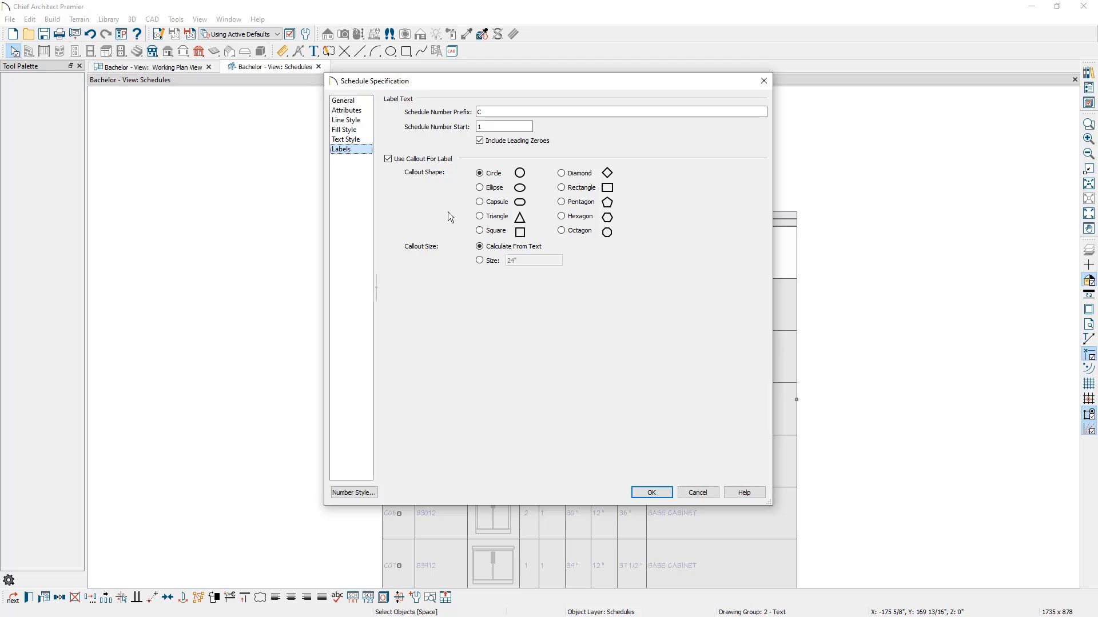
pyautogui.click(651, 492)
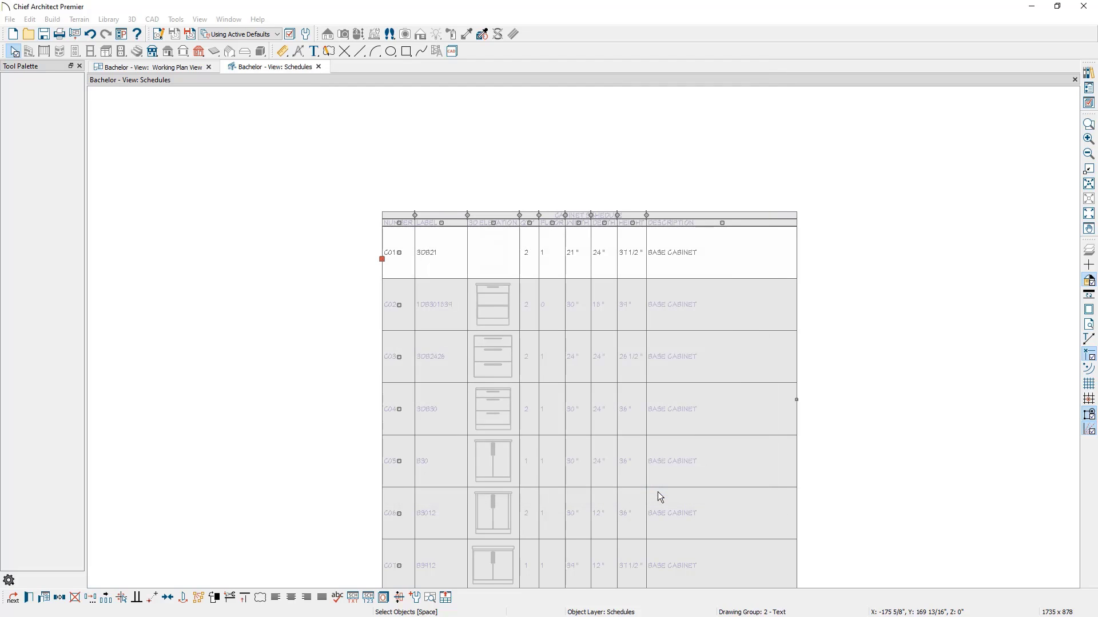
# Switch the floor plan to the Kitchen and Bath Plan View to check the cabinet callouts, and return to the Schedules detail
pyautogui.click(187, 67)
pyautogui.click(252, 35)
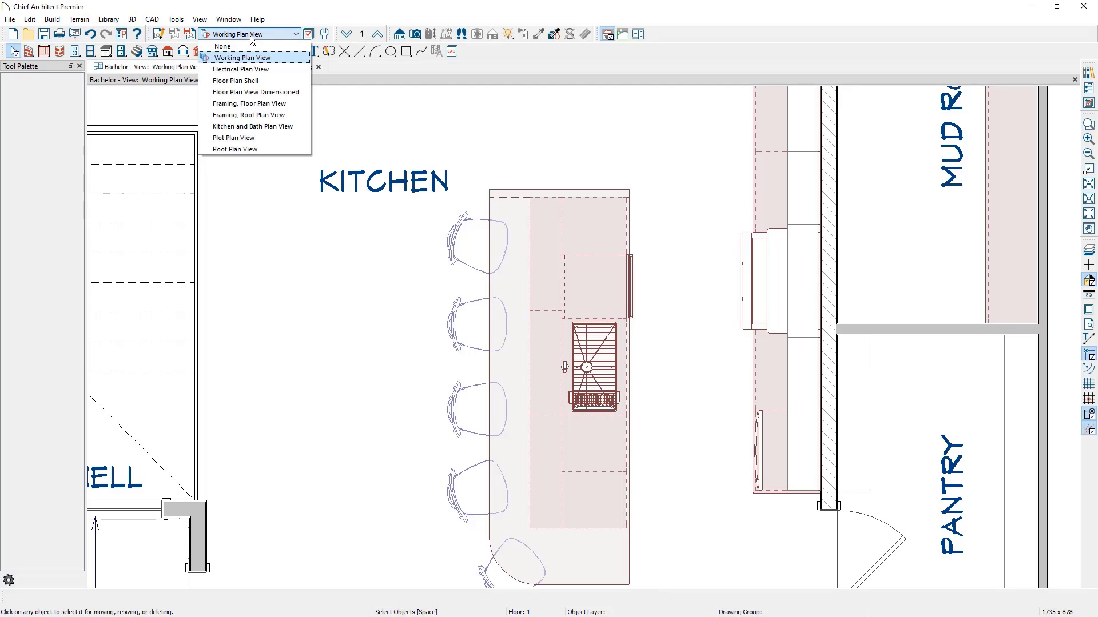
pyautogui.click(265, 126)
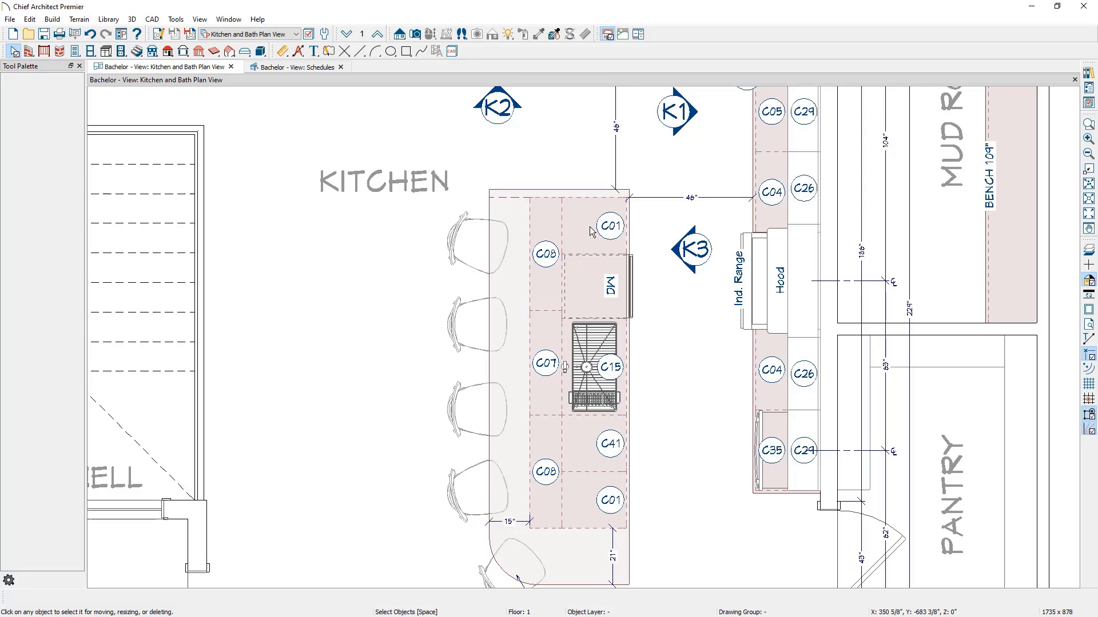
pyautogui.click(309, 68)
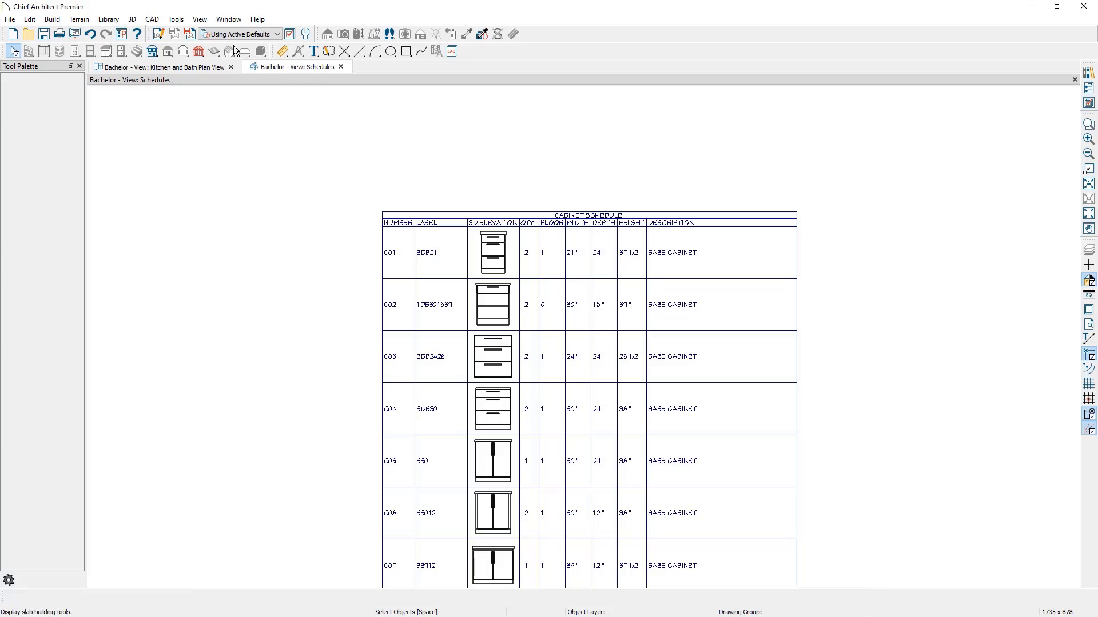
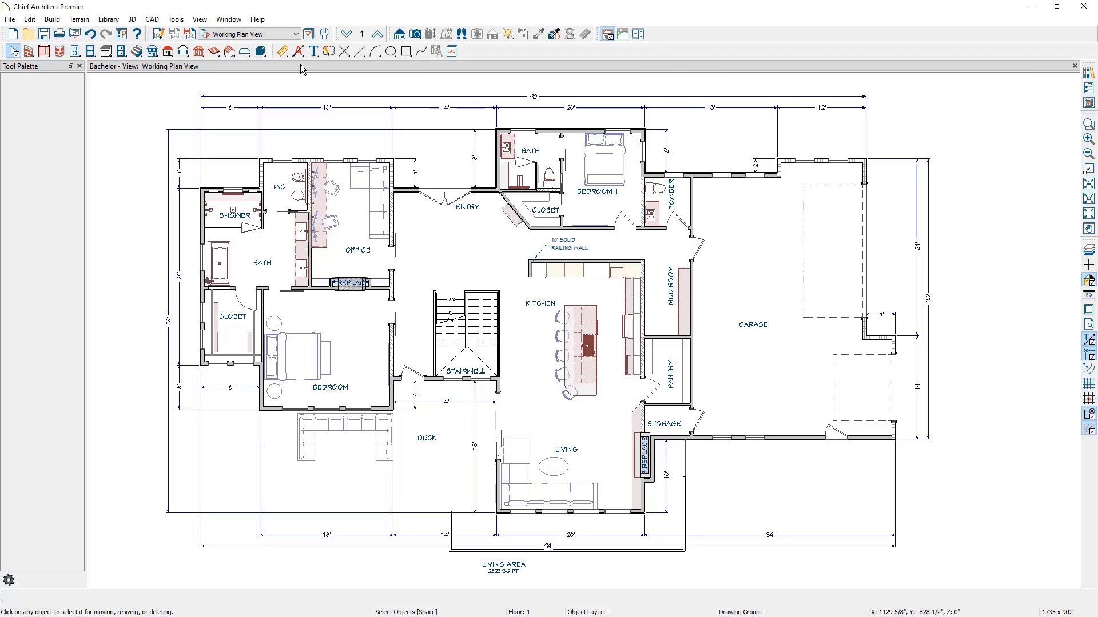
# Show the Project Browser and expand the Bachelor - View plan's CAD Details to preview the DETAILS entry
pyautogui.click(1088, 88)
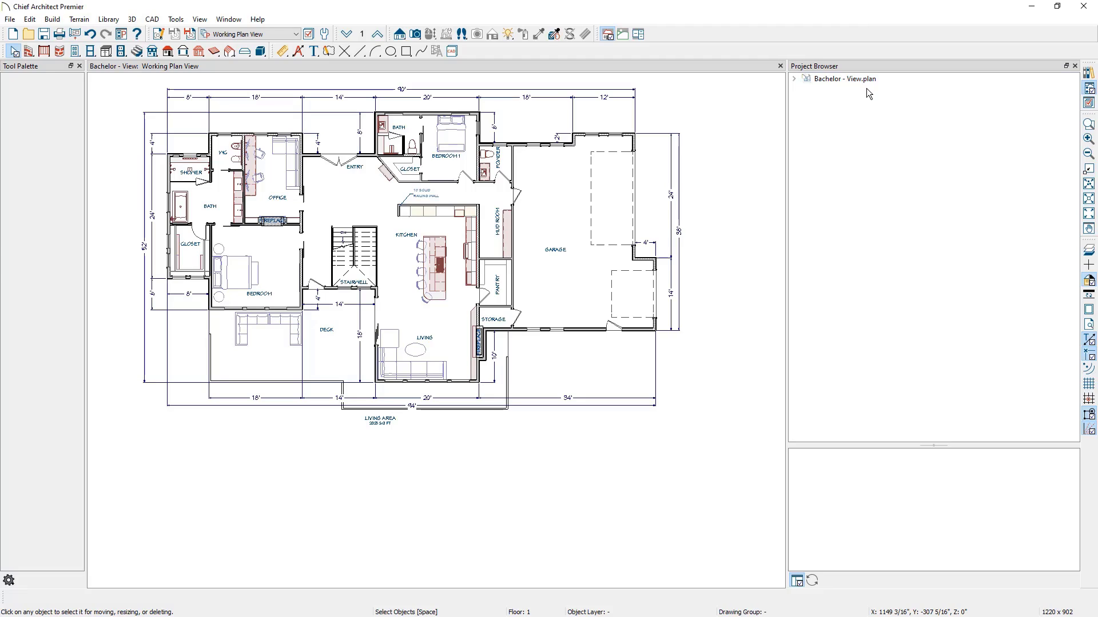
pyautogui.click(794, 79)
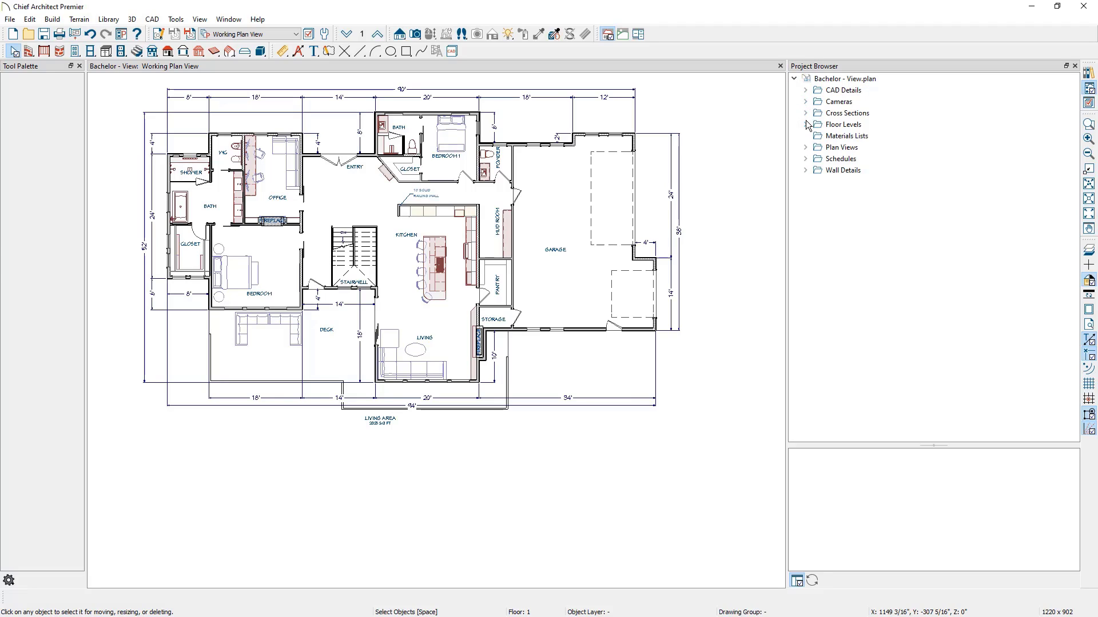
pyautogui.click(806, 90)
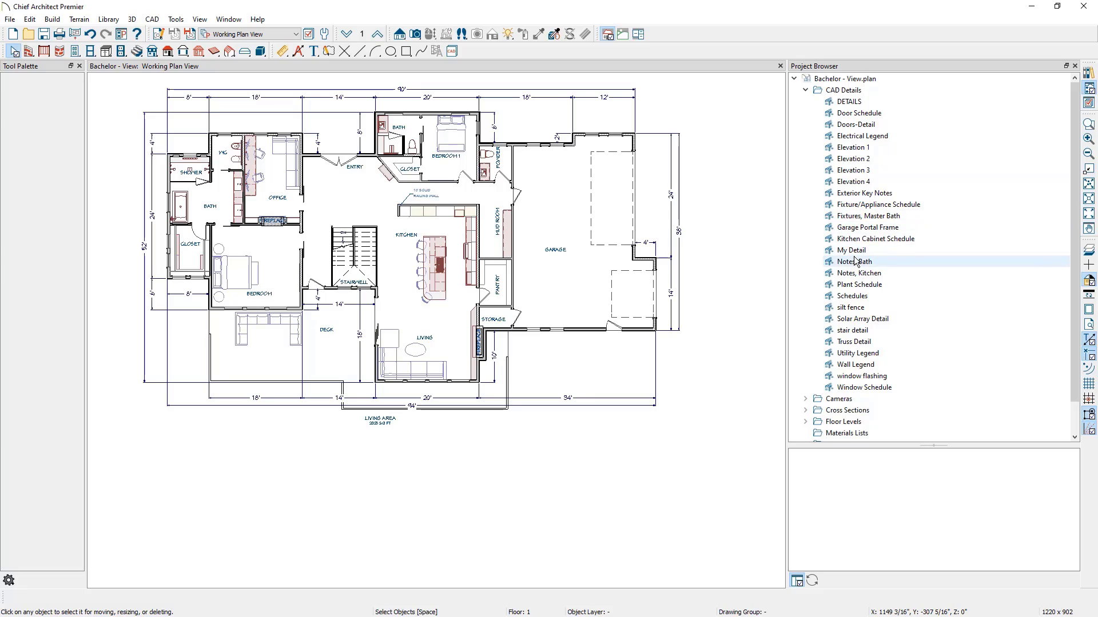
pyautogui.click(850, 102)
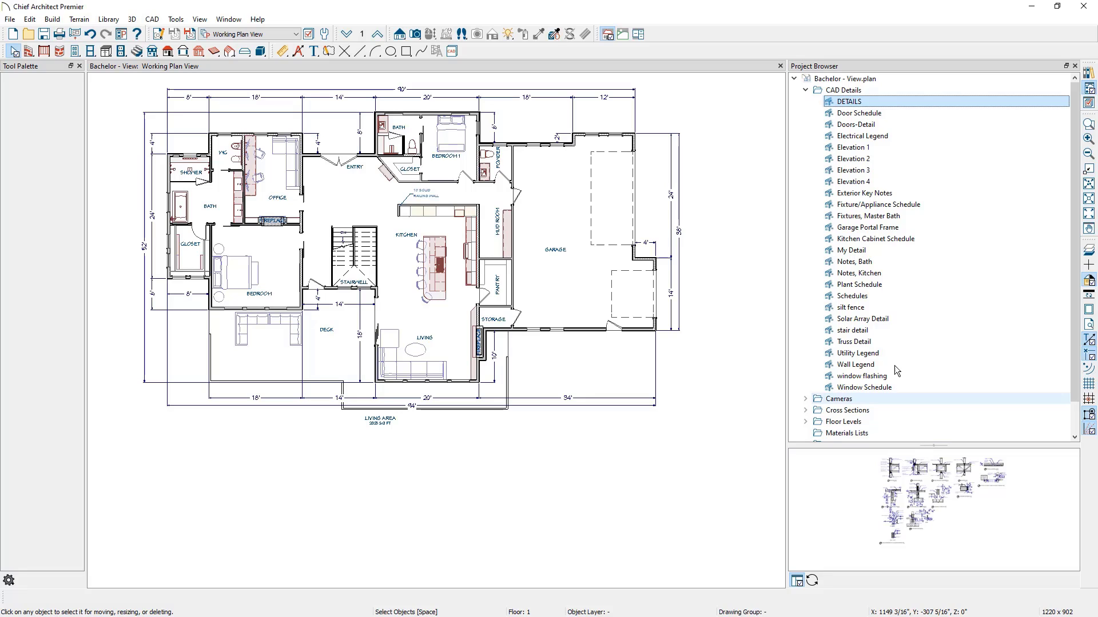
# Open the DETAILS CAD detail from the plan, look it over and close its view
pyautogui.doubleClick(852, 103)
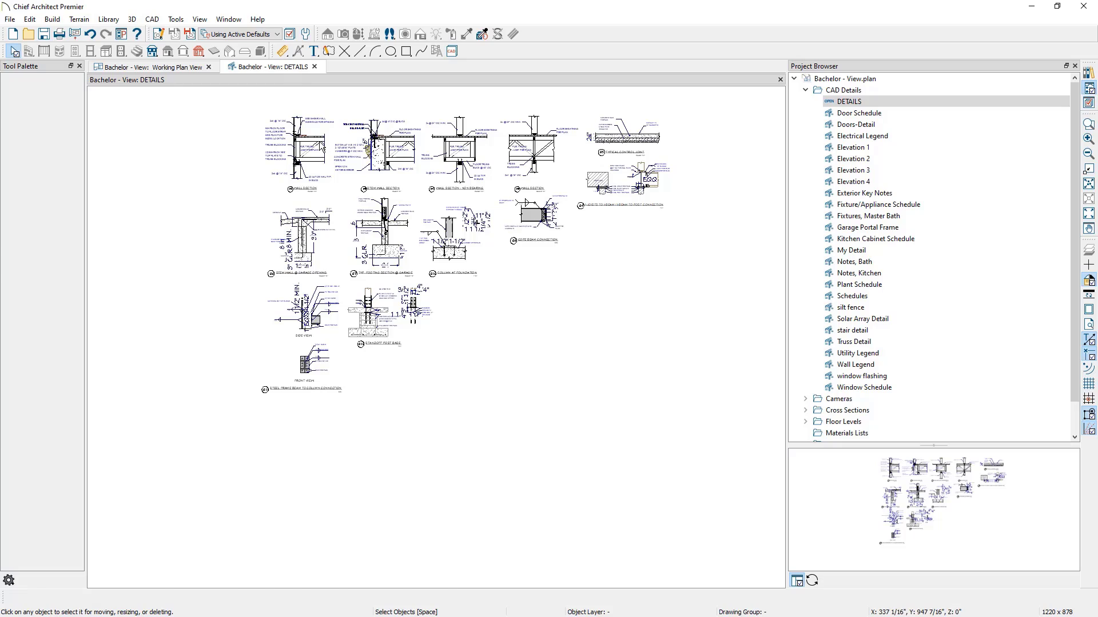
pyautogui.click(501, 297)
pyautogui.press('Escape')
pyautogui.click(315, 67)
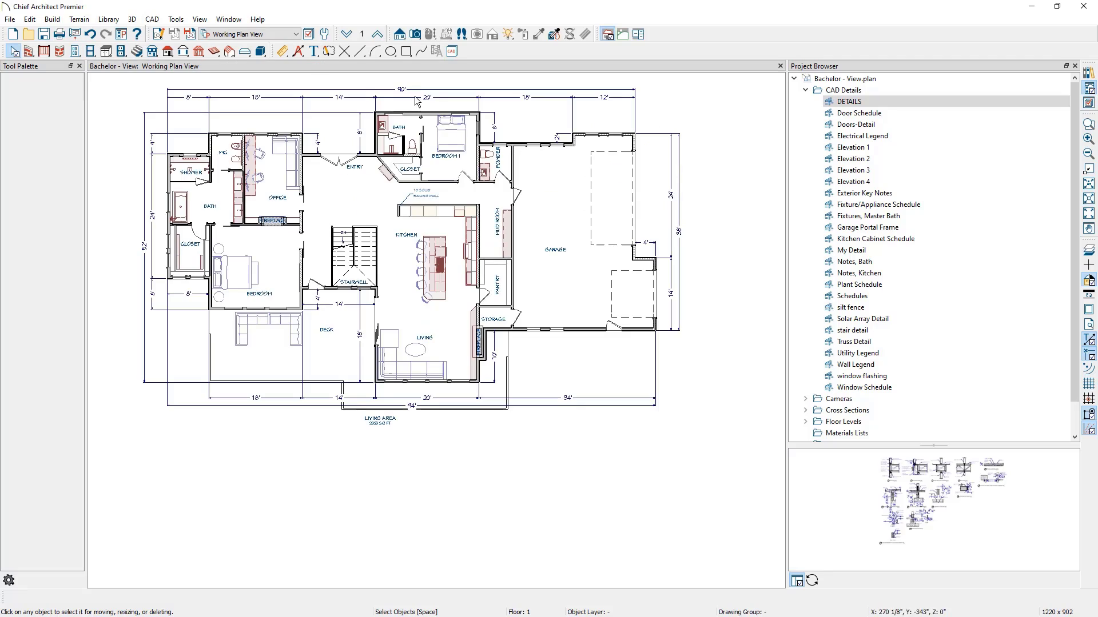
# Expand the plan's Cameras instead of its CAD Details and preview the Rear Overview 2 camera
pyautogui.click(805, 91)
pyautogui.click(805, 101)
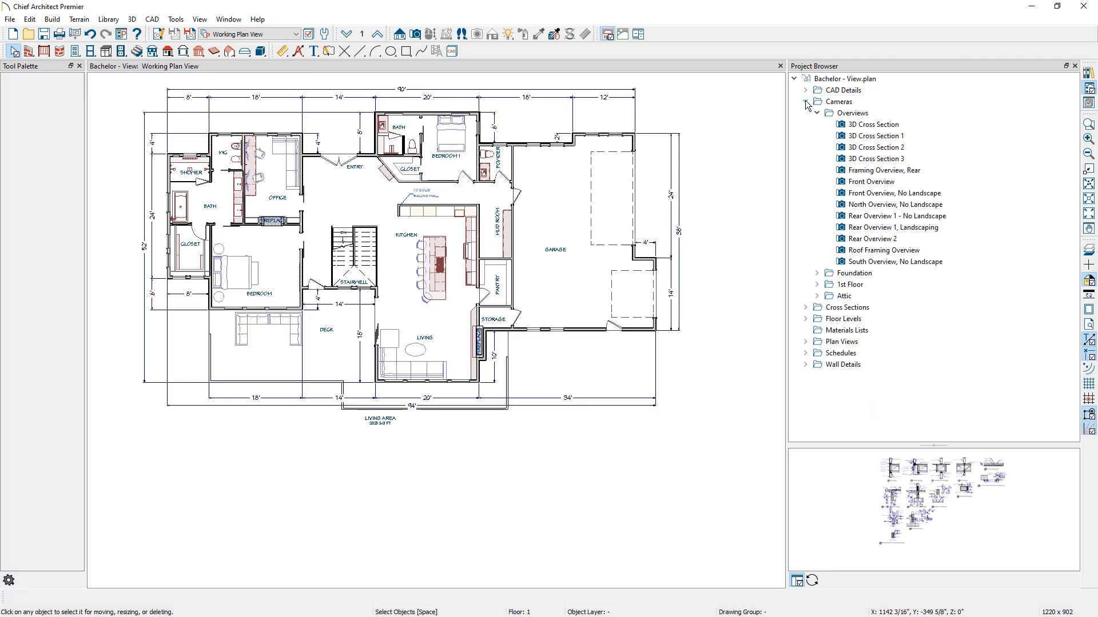
pyautogui.click(868, 240)
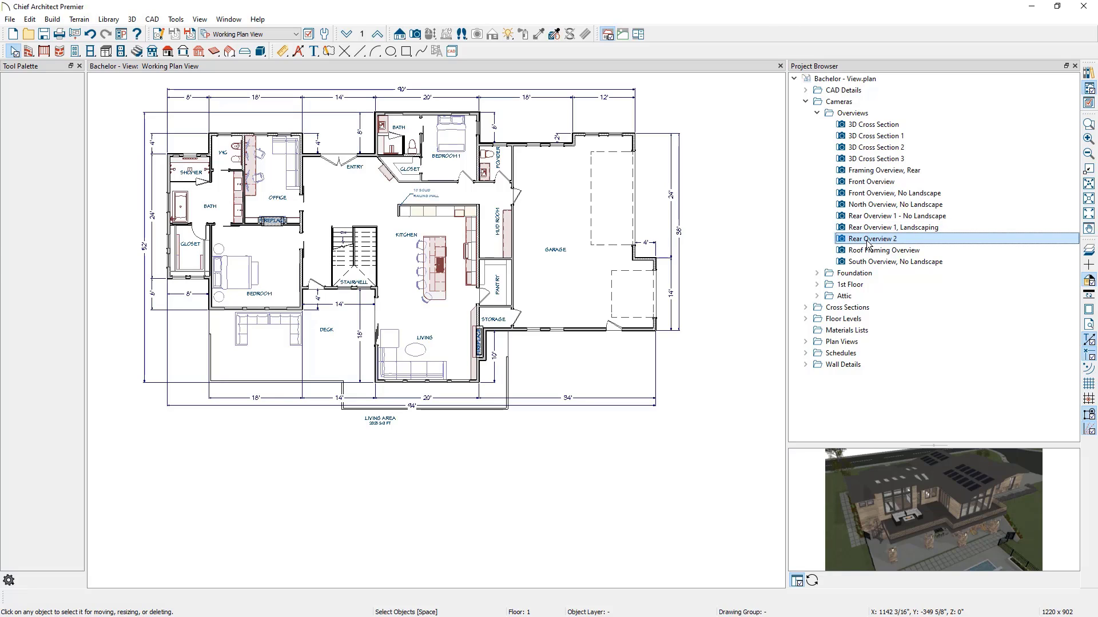
pyautogui.click(805, 102)
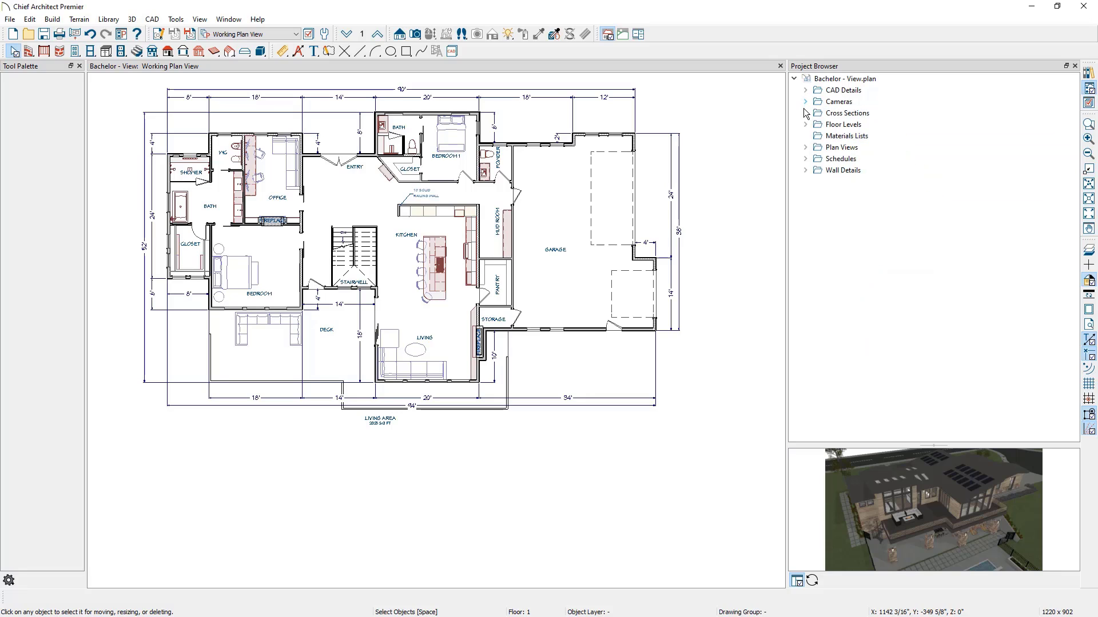
# Preview the E1, Exterior Elevation Rear cross section and the 1st Floor entry under Floor Levels
pyautogui.click(805, 113)
pyautogui.click(836, 125)
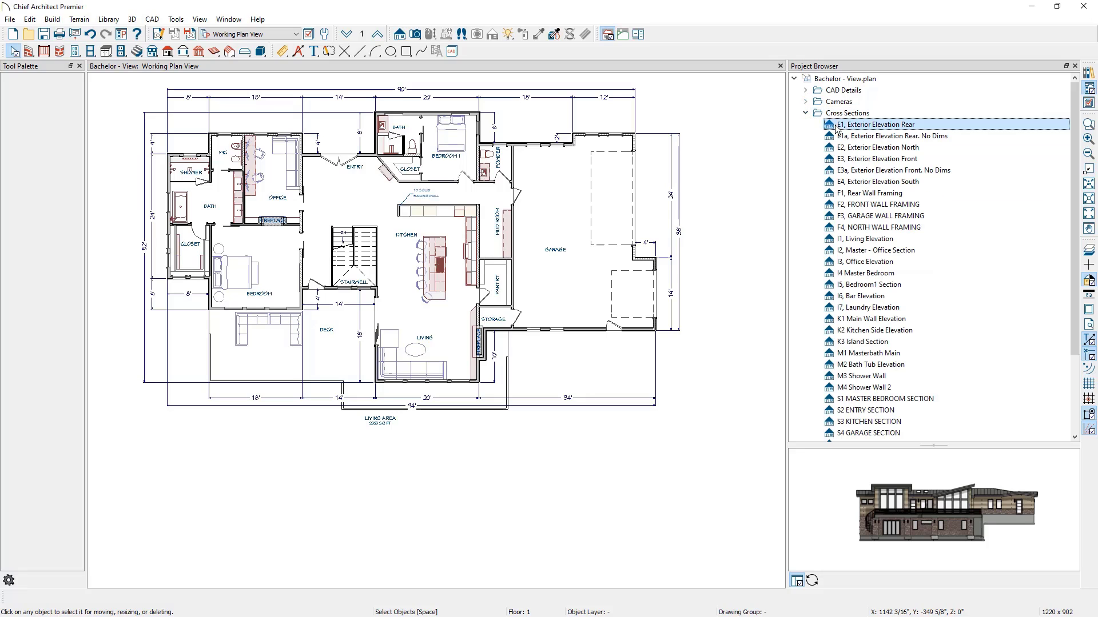
pyautogui.click(805, 112)
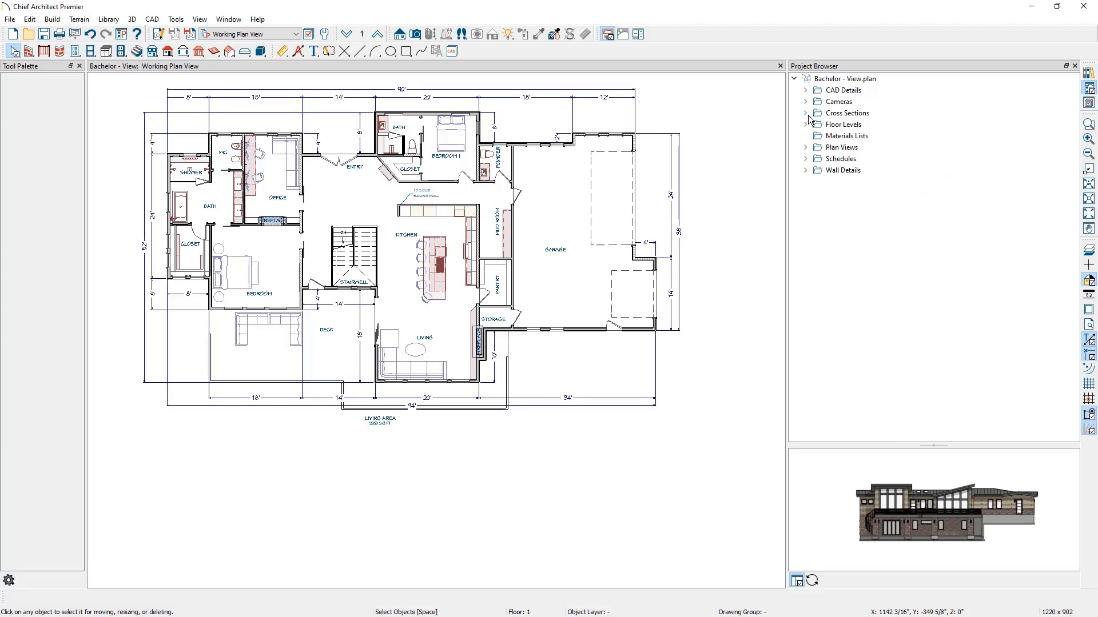
pyautogui.click(806, 124)
pyautogui.click(821, 146)
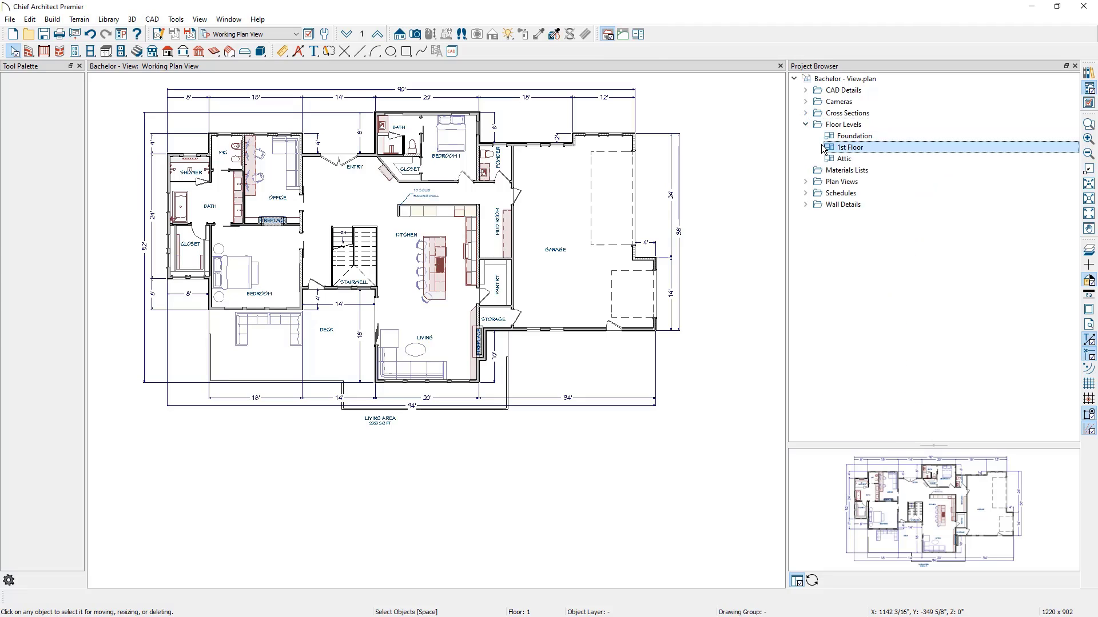
pyautogui.click(805, 125)
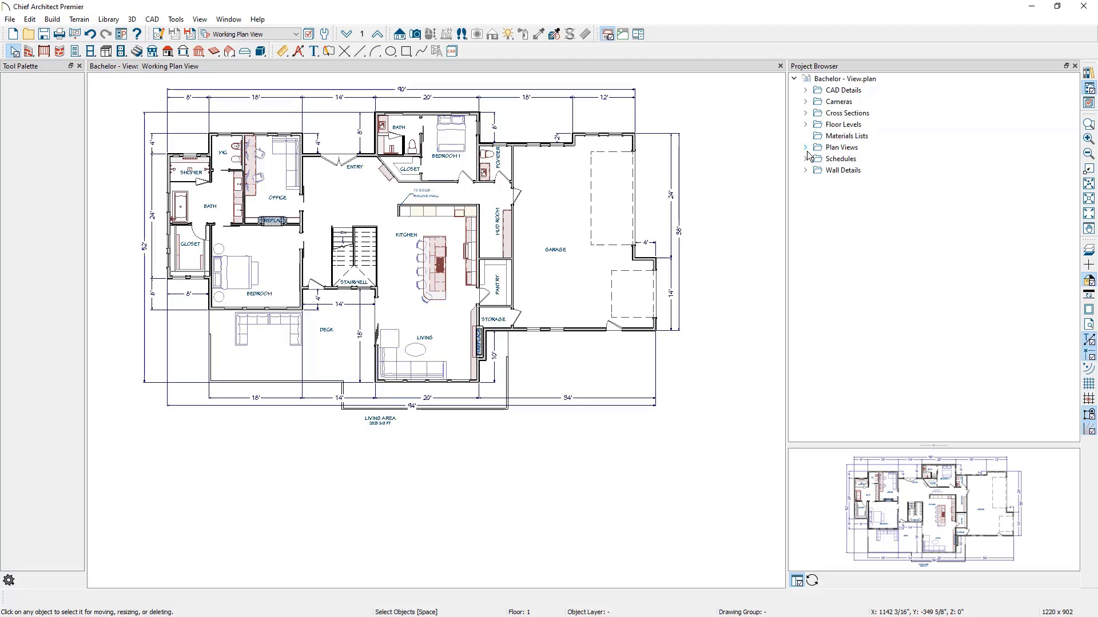
# Review the selected defaults in the Floor Plan Shell plan view's specification, leaving without changes
pyautogui.click(806, 149)
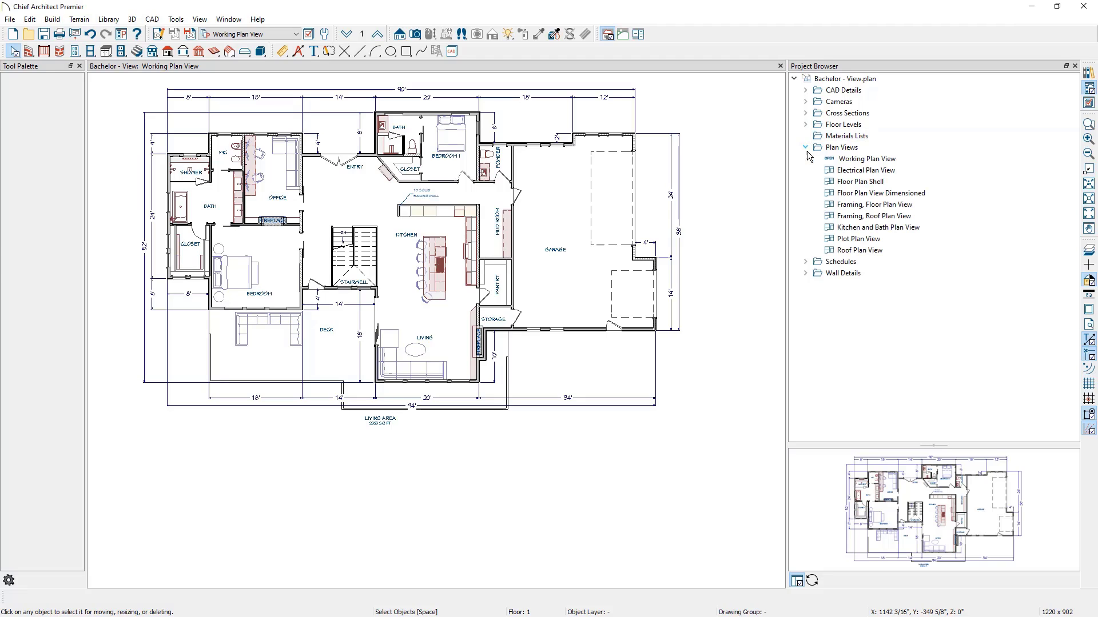
pyautogui.rightClick(826, 181)
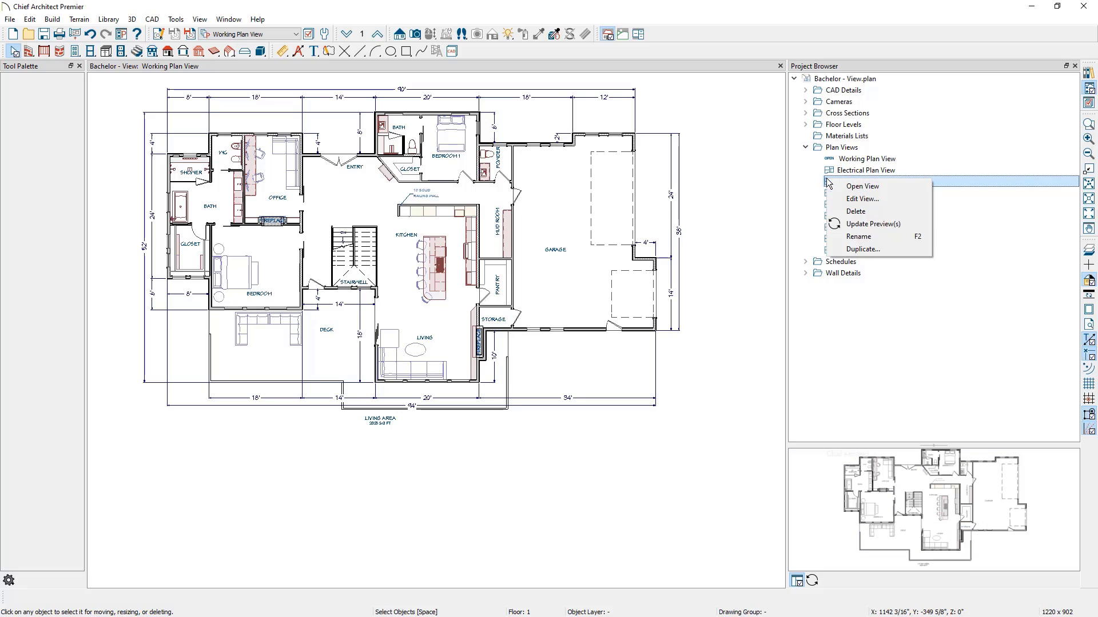
pyautogui.click(840, 199)
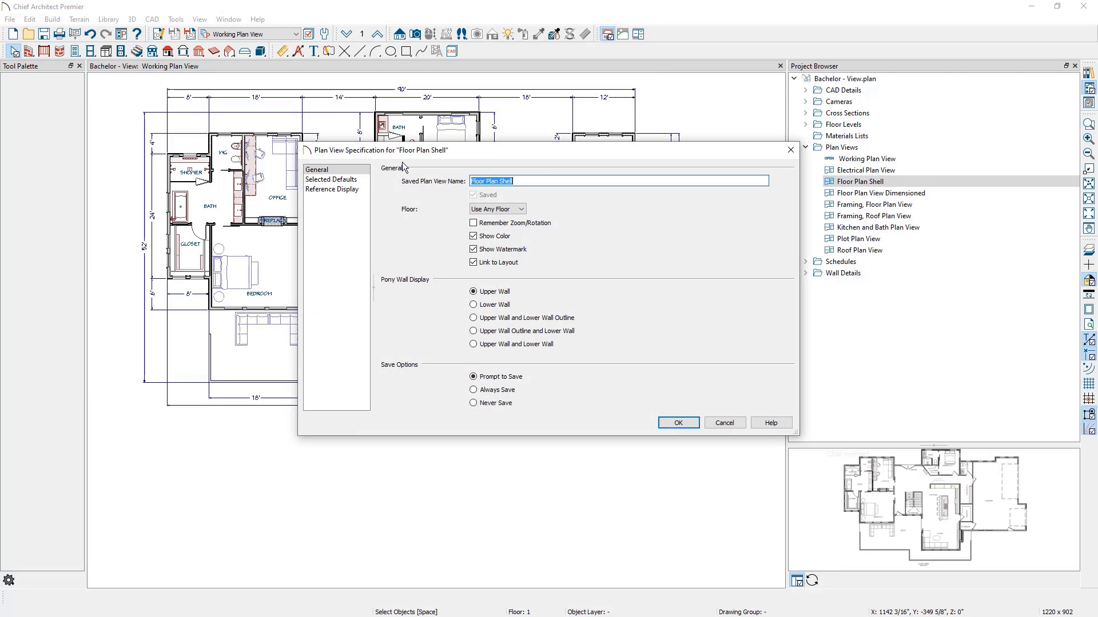
pyautogui.click(332, 179)
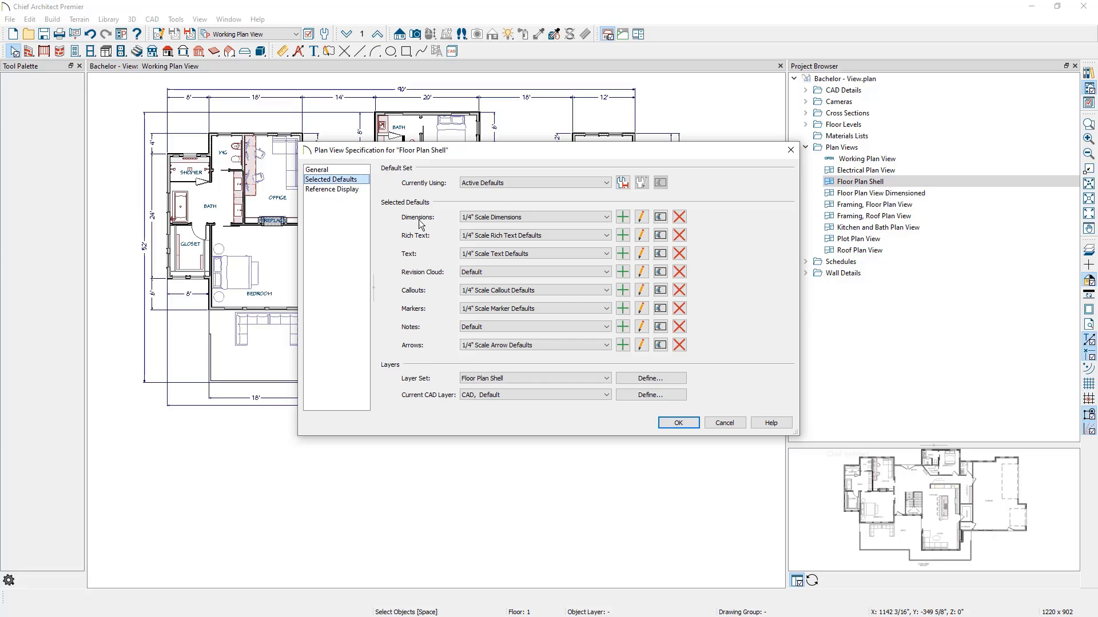
pyautogui.click(722, 423)
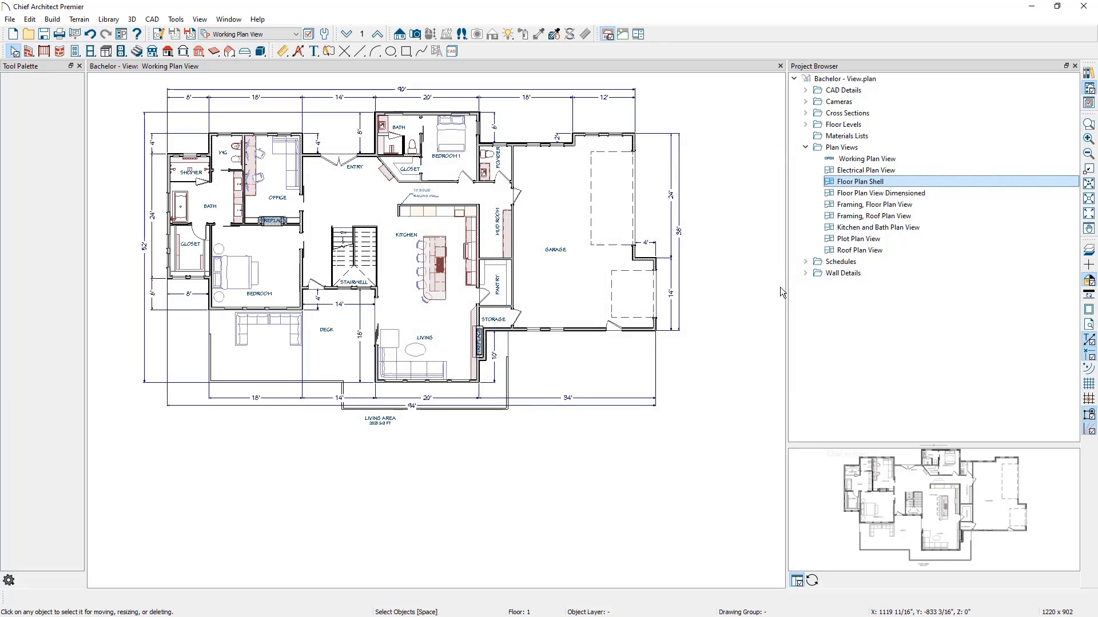
# Collapse the Plan Views and look through the plan's list of Schedules
pyautogui.click(806, 147)
pyautogui.click(804, 160)
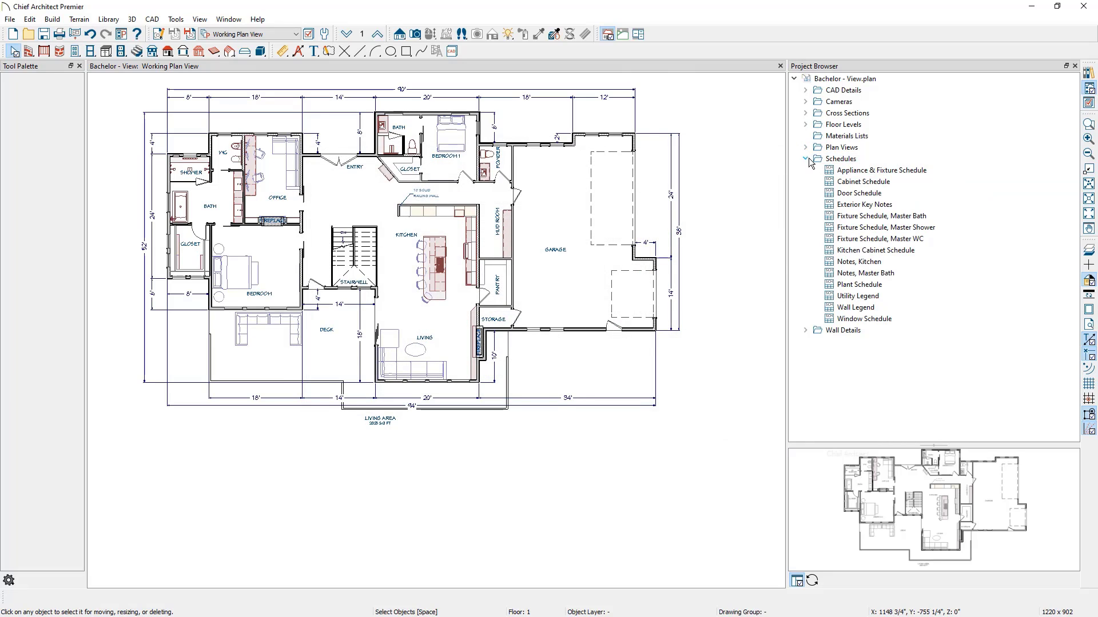
pyautogui.click(805, 159)
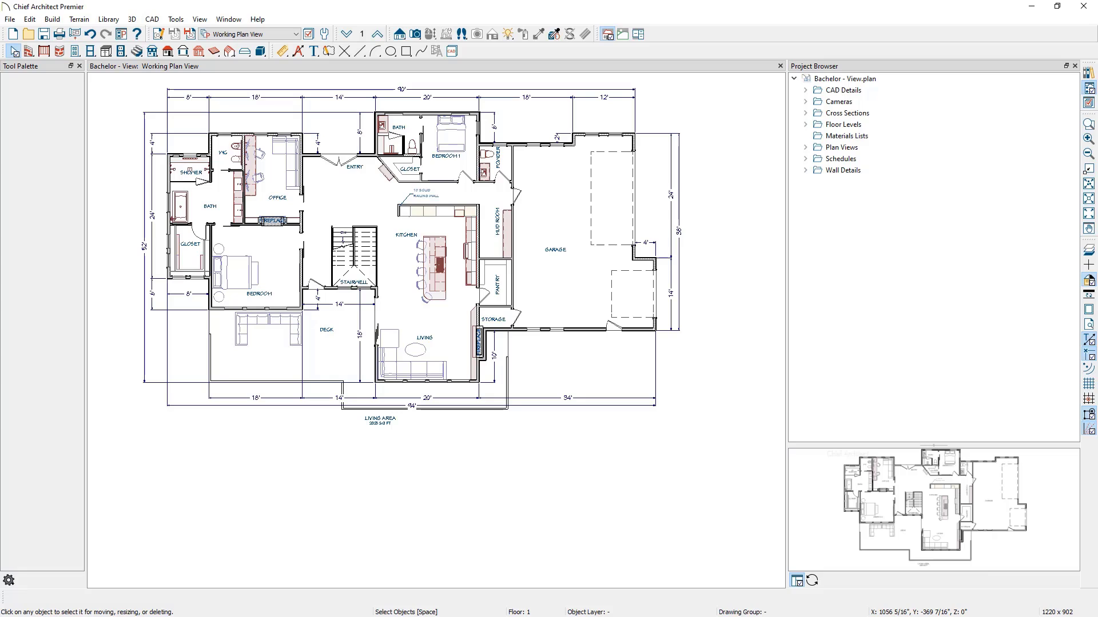
# Expand the pages of Bachelor-View-Layout.layout and preview Page 4, FRONT ELEVATIONS
pyautogui.moveTo(1097, 297); pyautogui.dragTo(663, 296)
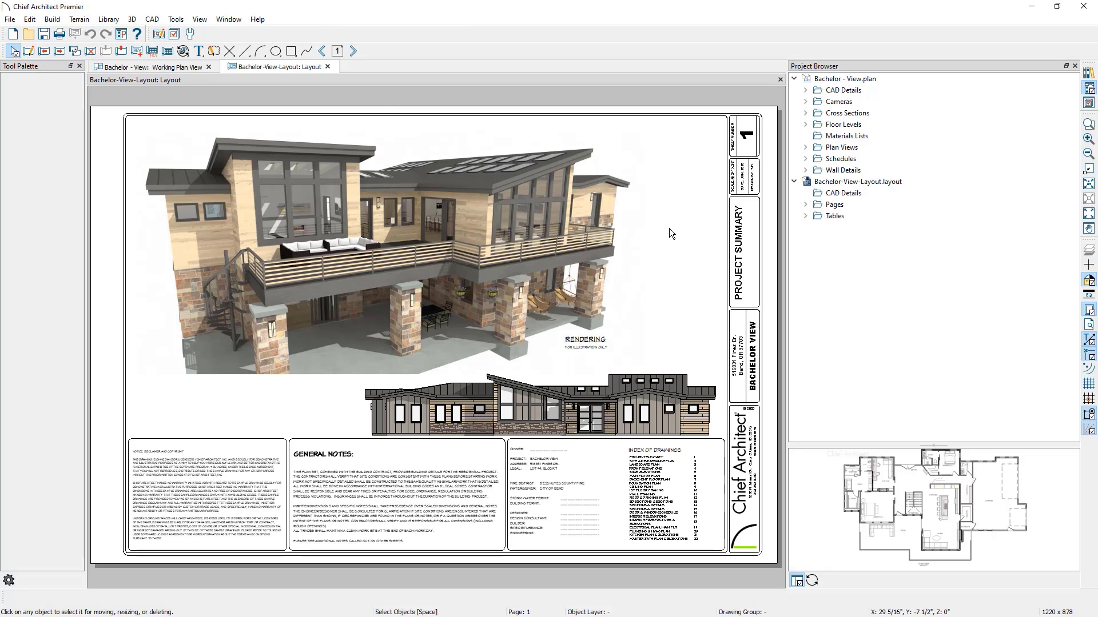
pyautogui.click(794, 78)
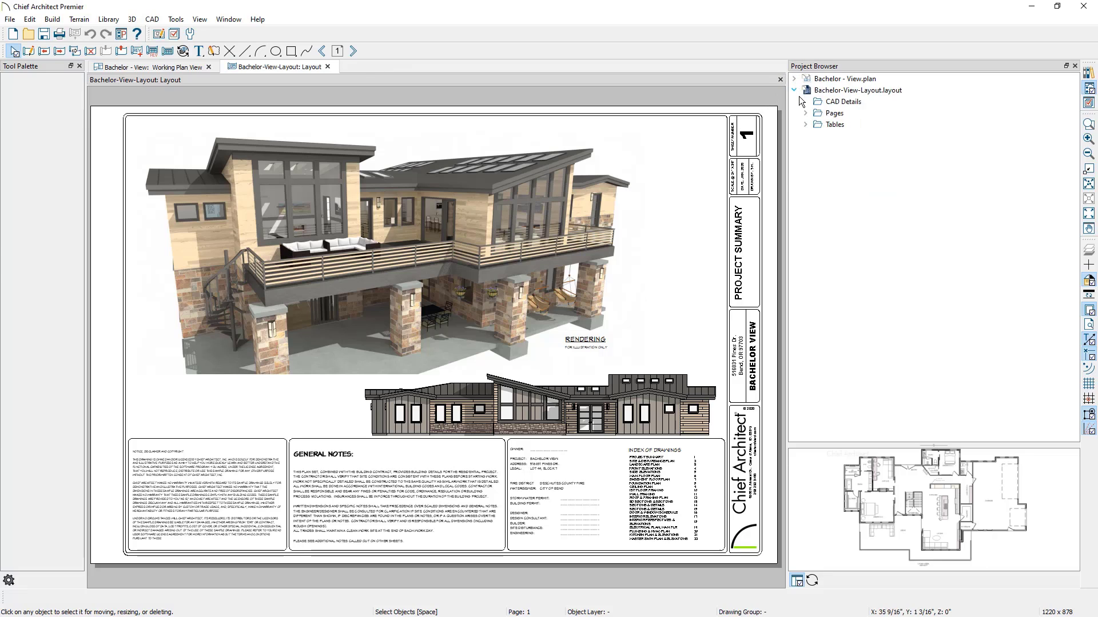
pyautogui.click(805, 113)
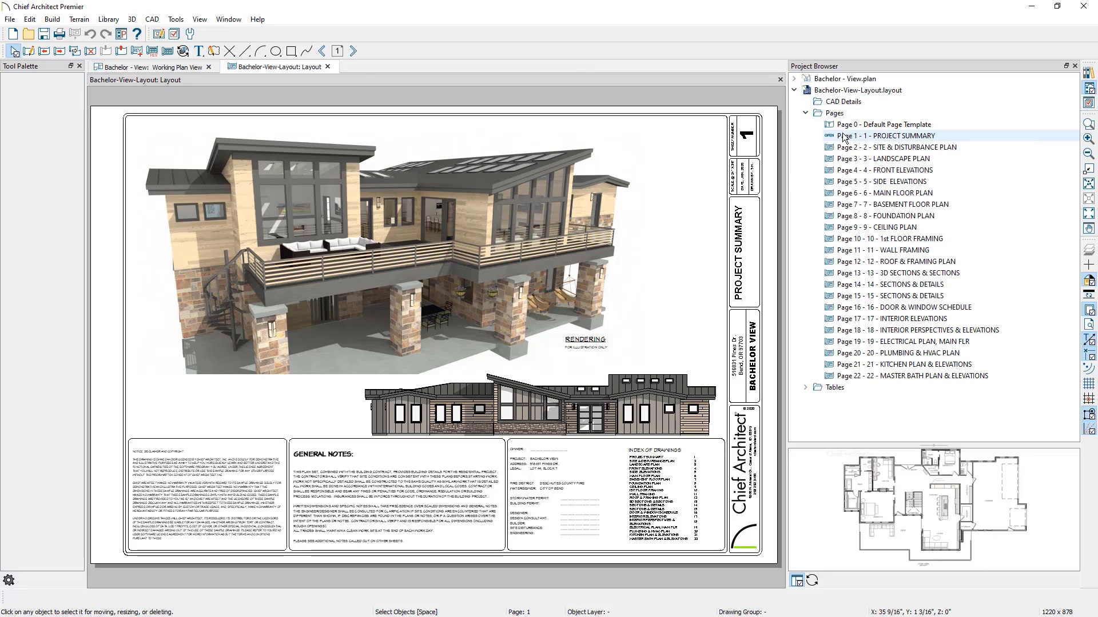
pyautogui.click(925, 170)
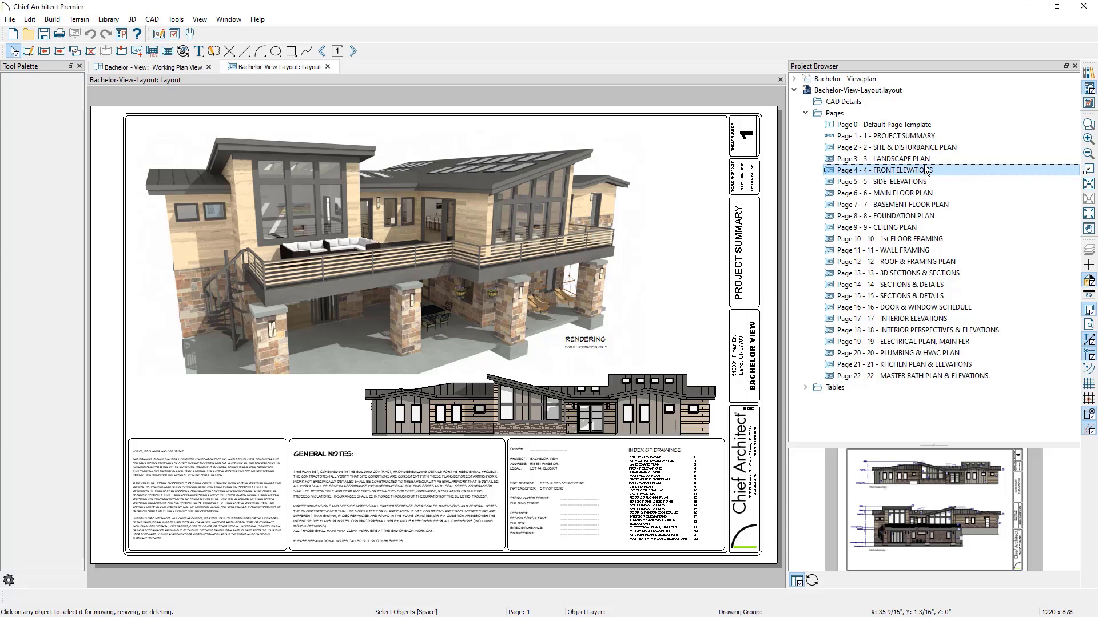
pyautogui.moveTo(972, 170); pyautogui.dragTo(966, 258)
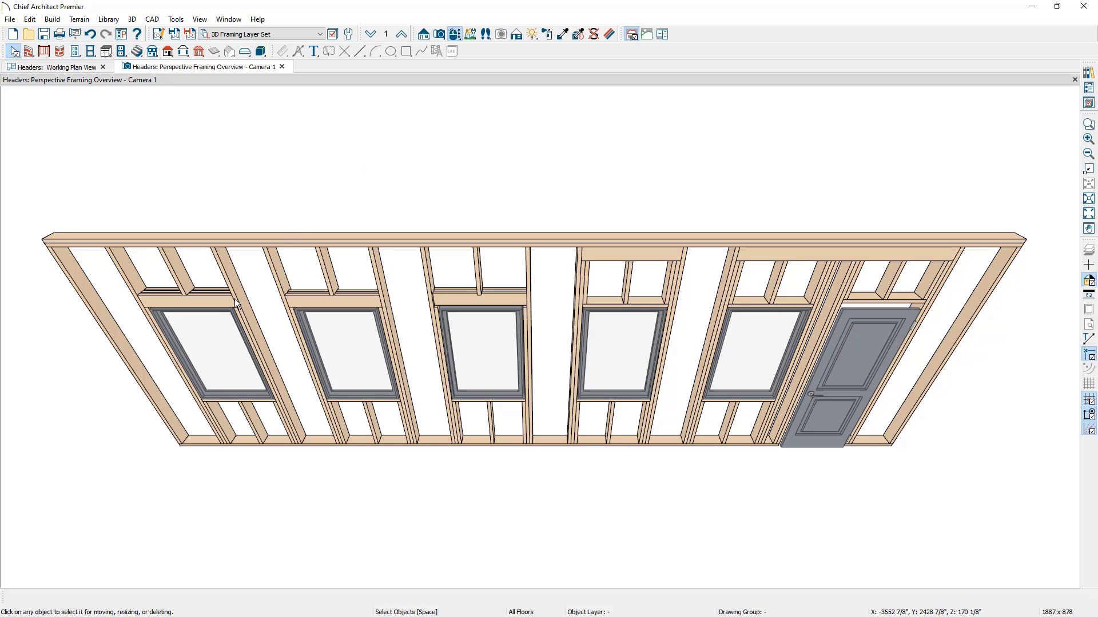
# Examine the Framing header settings of the leftmost window in the framing overview, then cancel the specification
pyautogui.click(213, 324)
pyautogui.doubleClick(213, 324)
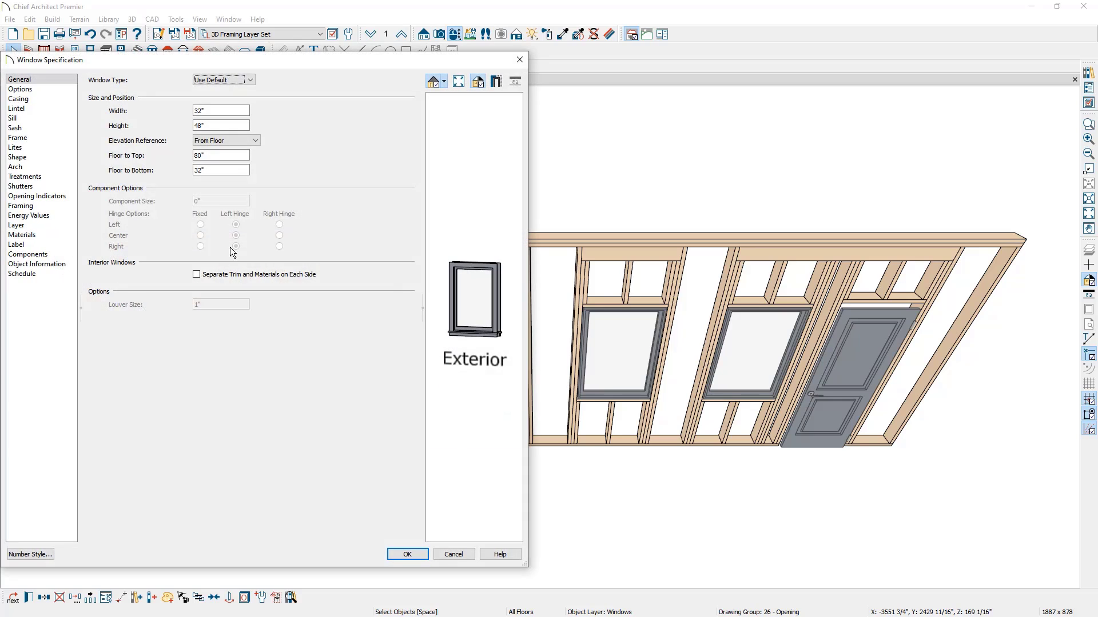
pyautogui.moveTo(318, 68); pyautogui.dragTo(663, 62)
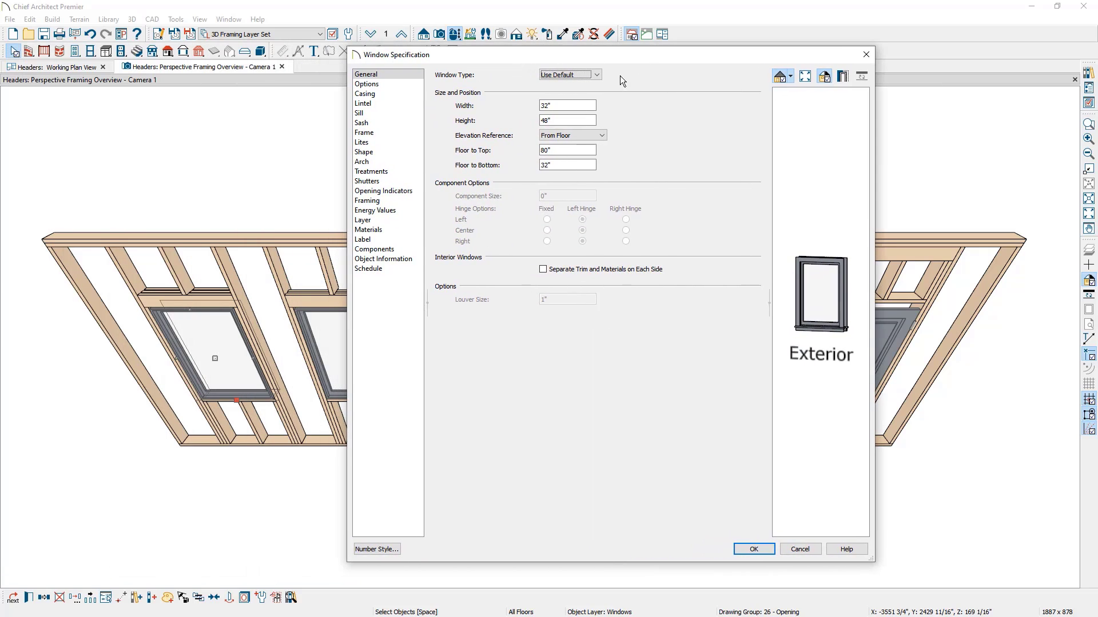
pyautogui.click(403, 201)
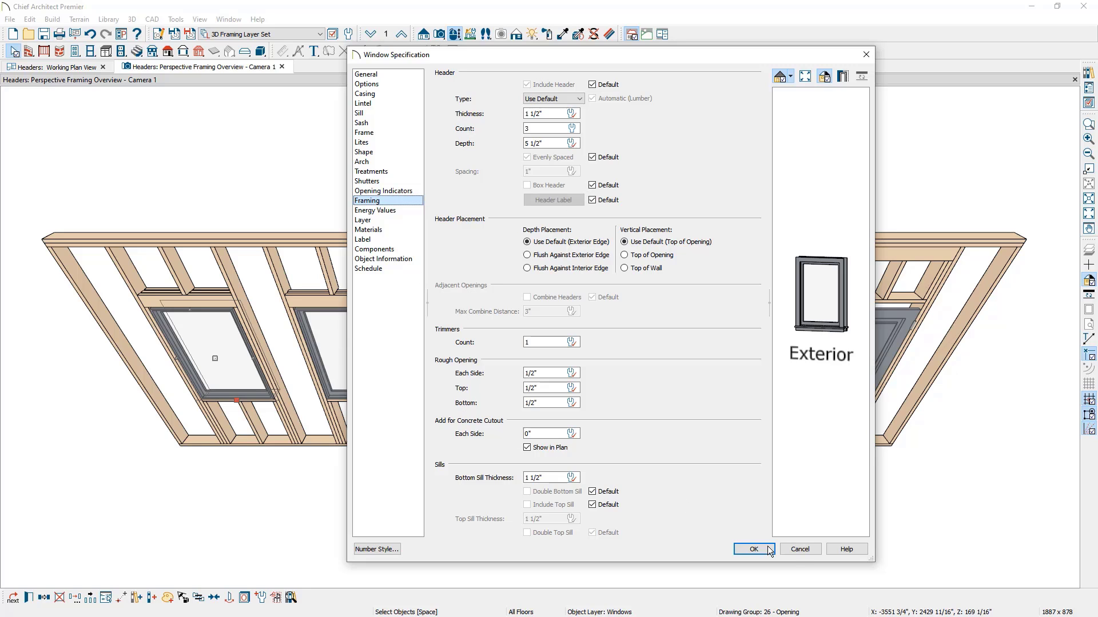
pyautogui.click(800, 549)
# Examine the second window's Framing header settings alongside the wall framing, then cancel the specification
pyautogui.doubleClick(349, 361)
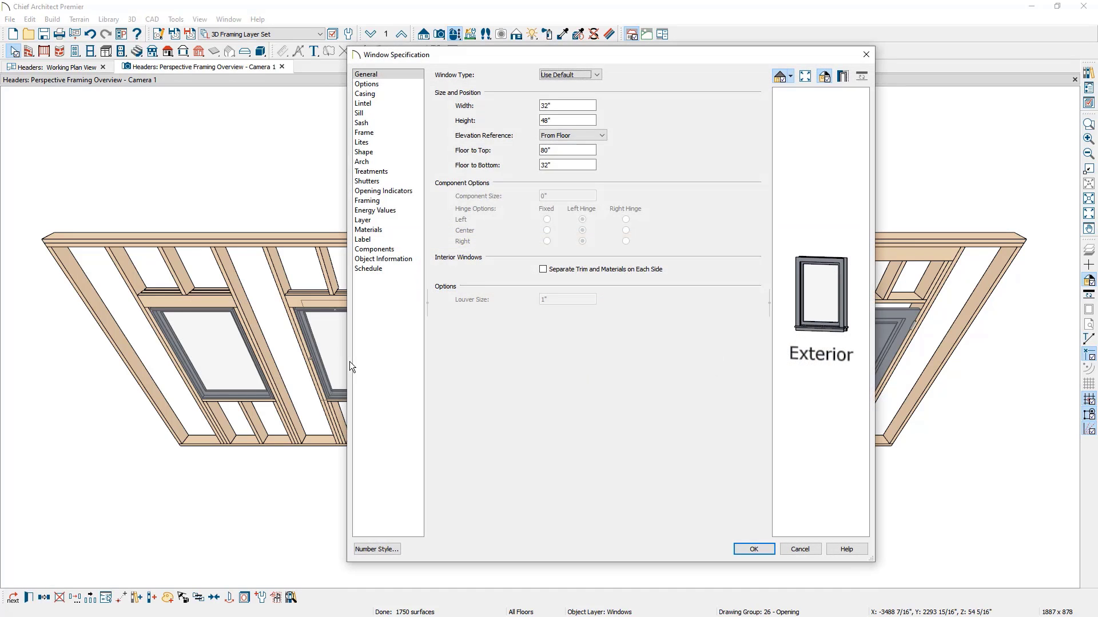
pyautogui.click(379, 199)
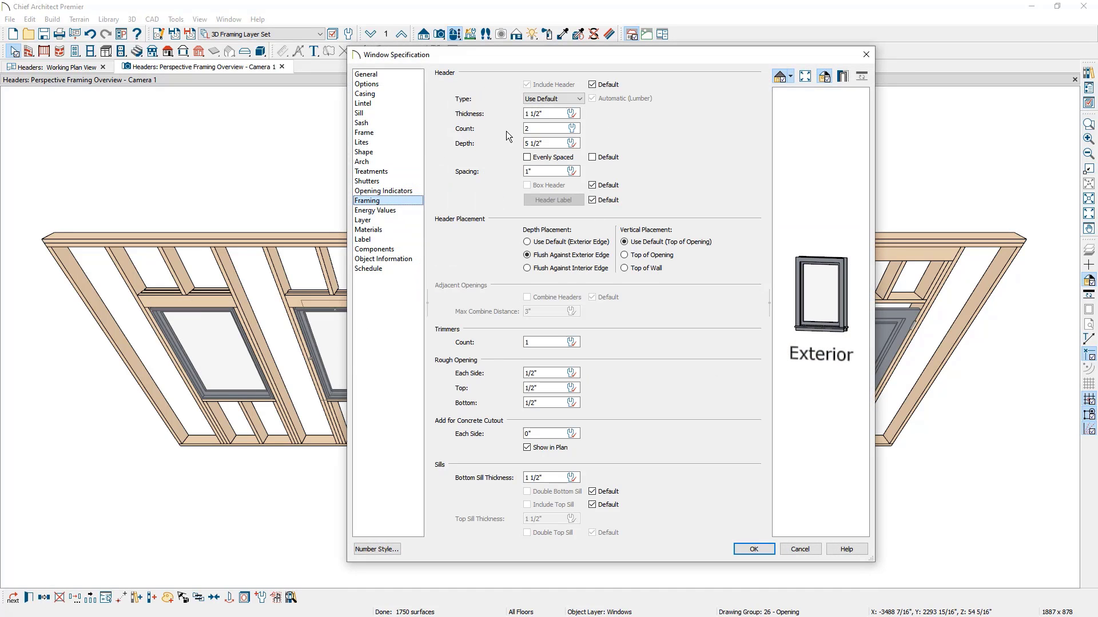
pyautogui.moveTo(551, 56); pyautogui.dragTo(638, 52)
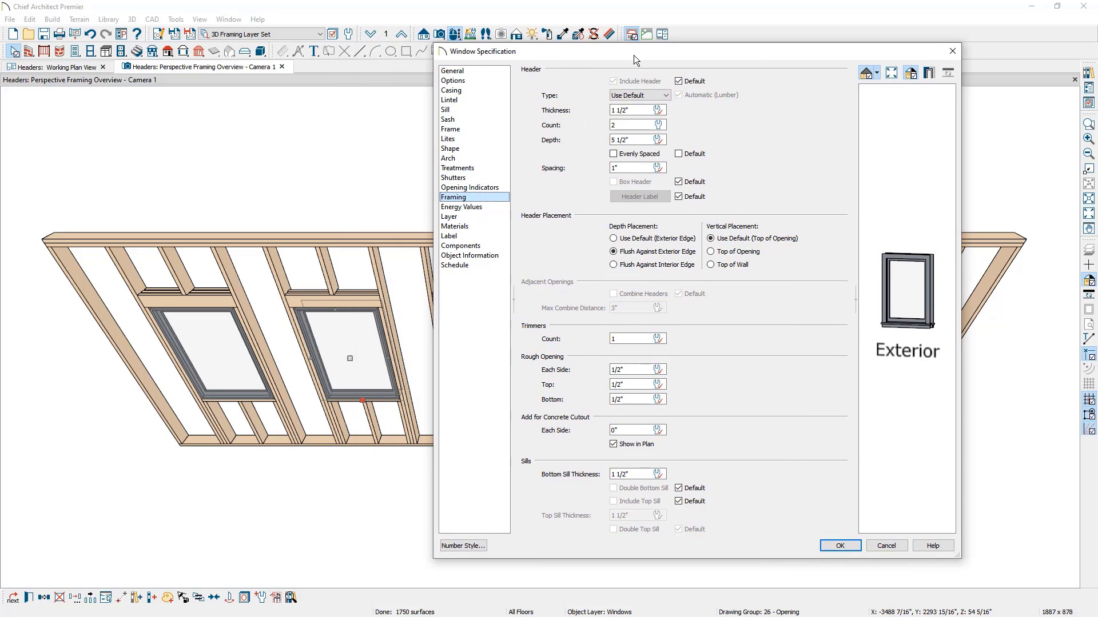
pyautogui.click(622, 164)
pyautogui.moveTo(664, 57); pyautogui.dragTo(868, 69)
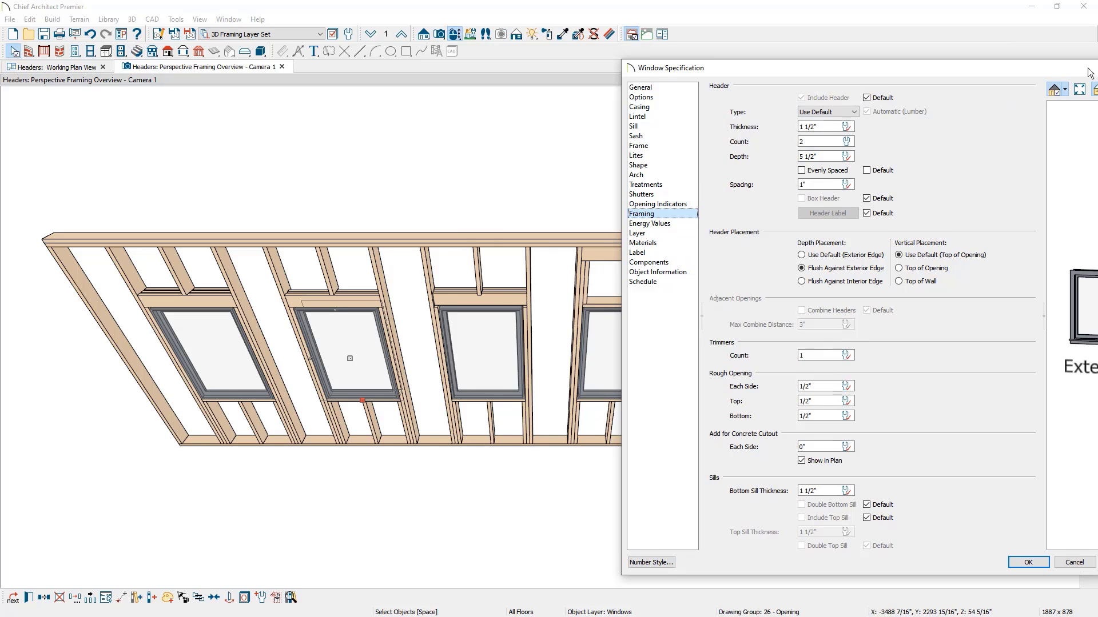
pyautogui.moveTo(1092, 67); pyautogui.dragTo(357, 86)
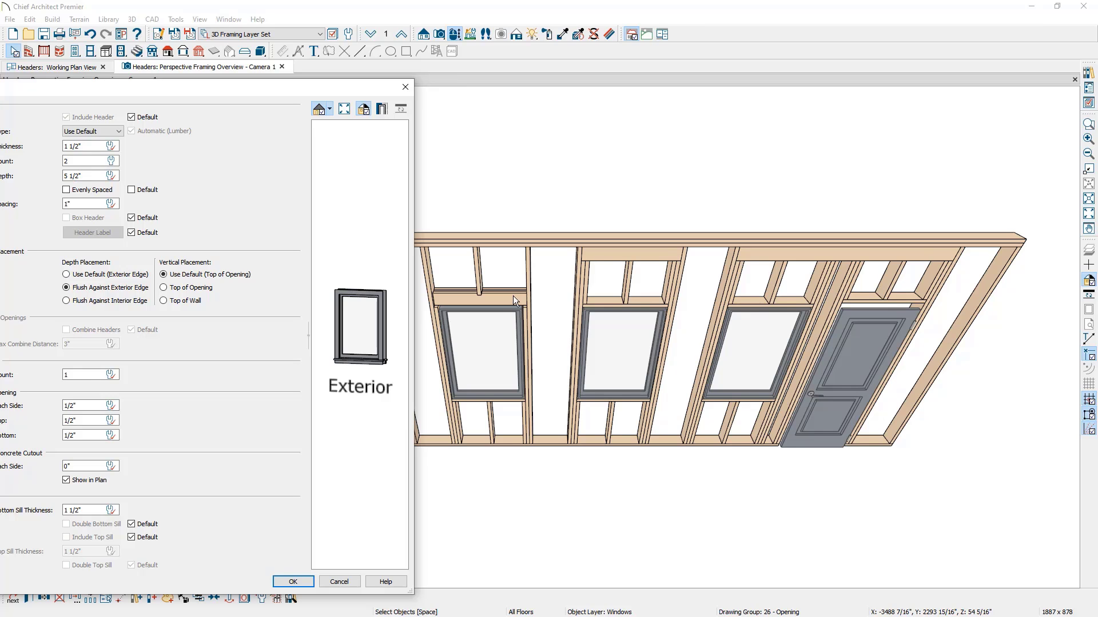
pyautogui.click(358, 582)
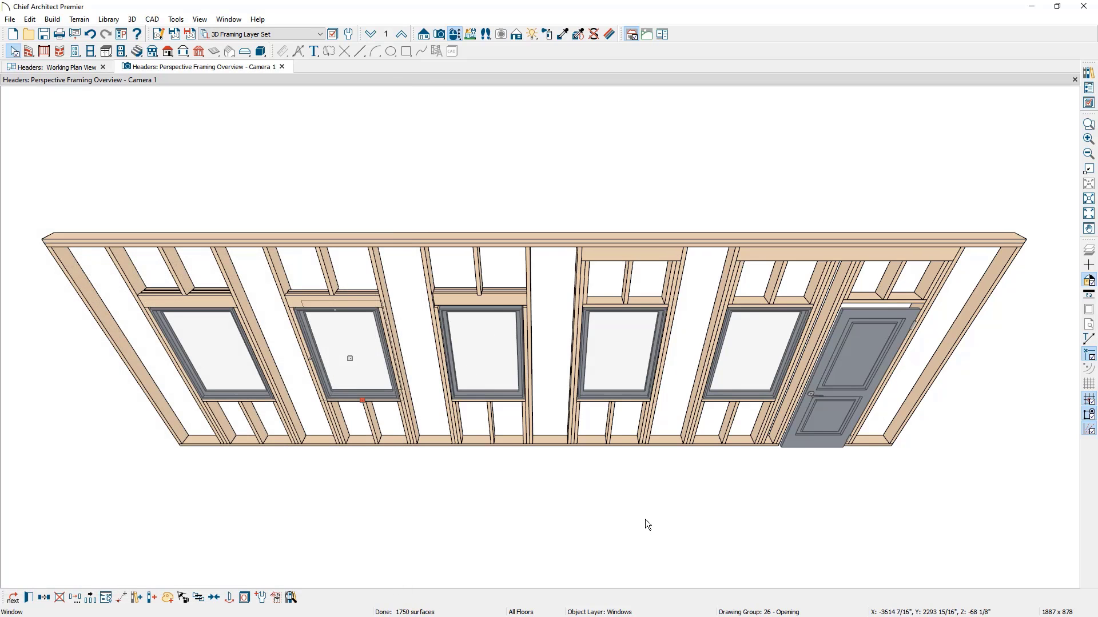
# Open the specification of the window nearest the door in the framing overview and examine its Framing header settings
pyautogui.moveTo(661, 506); pyautogui.dragTo(421, 557, button='middle')
pyautogui.scroll(1, 733, 380)
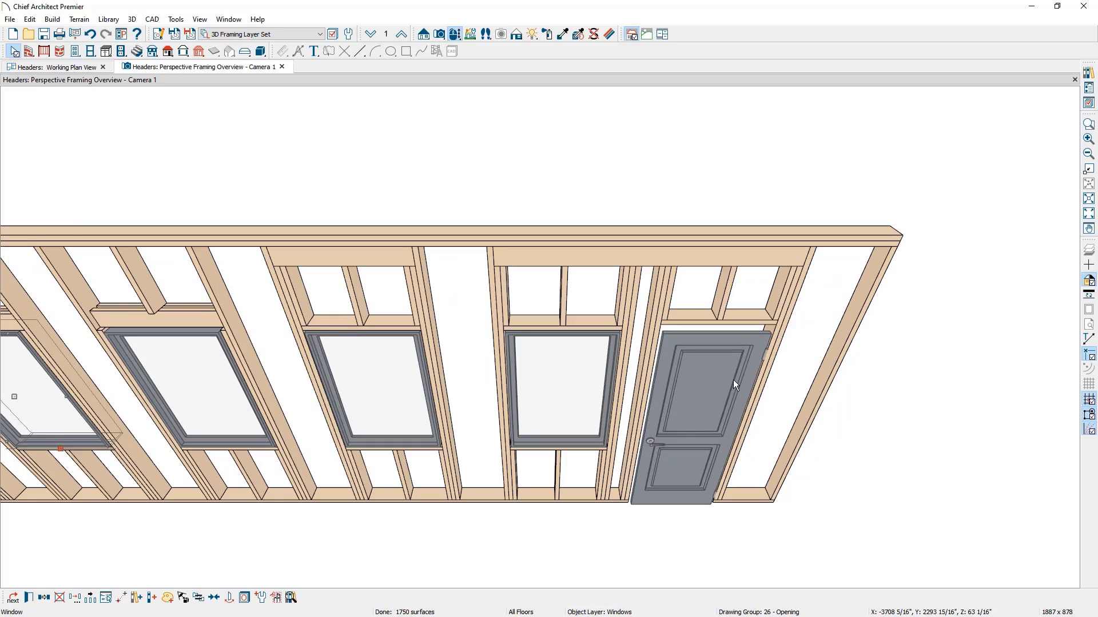
pyautogui.scroll(2, 598, 397)
pyautogui.moveTo(657, 397); pyautogui.dragTo(656, 372)
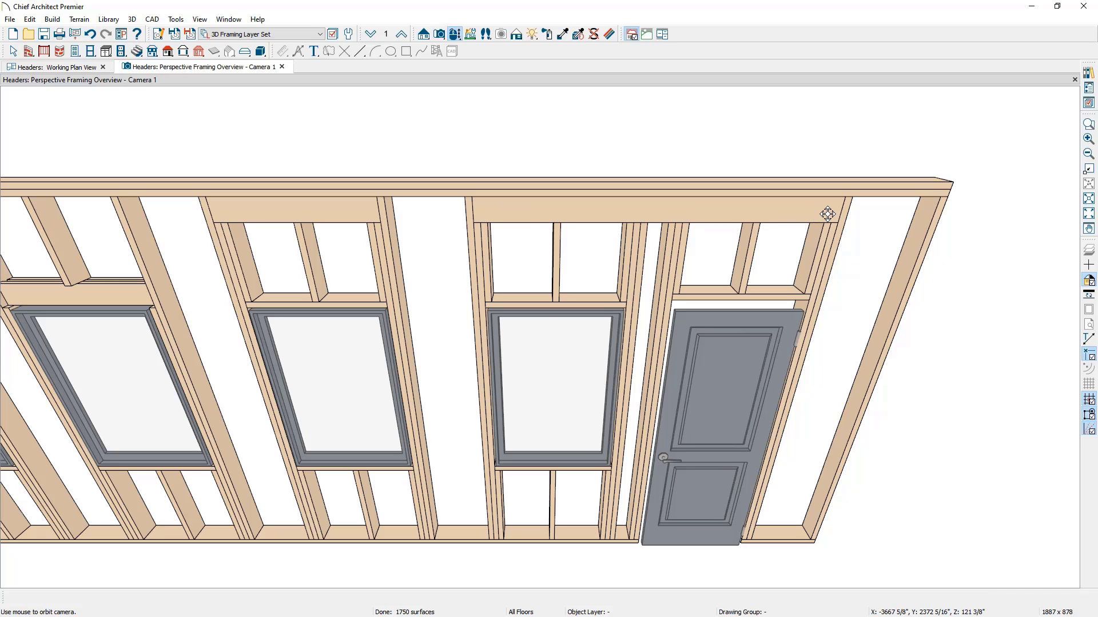
pyautogui.press('space')
pyautogui.click(558, 355)
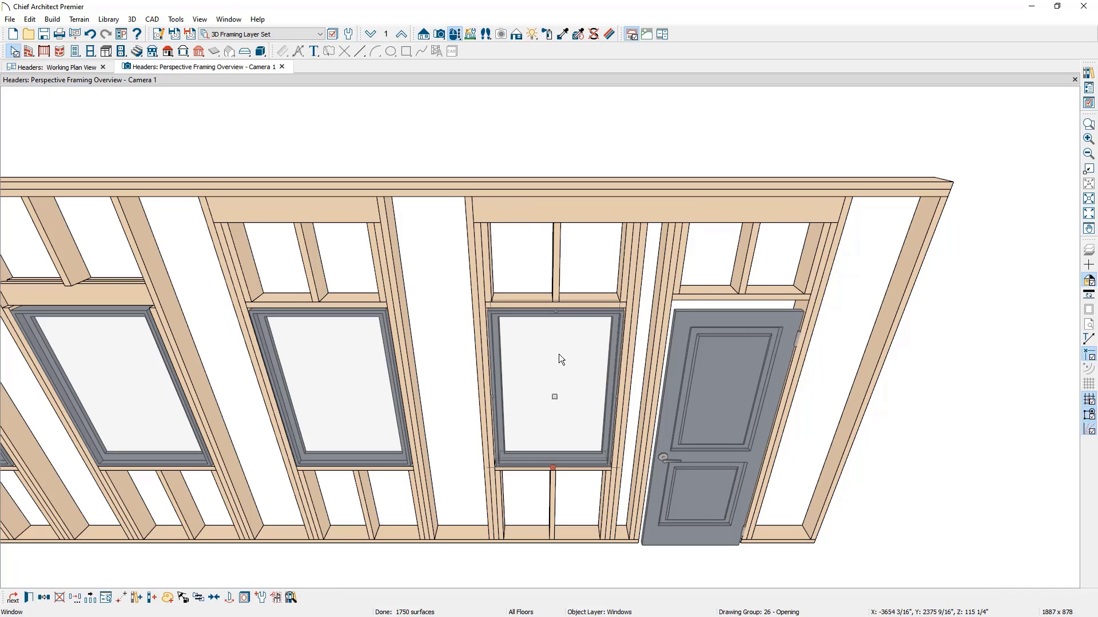
pyautogui.doubleClick(559, 355)
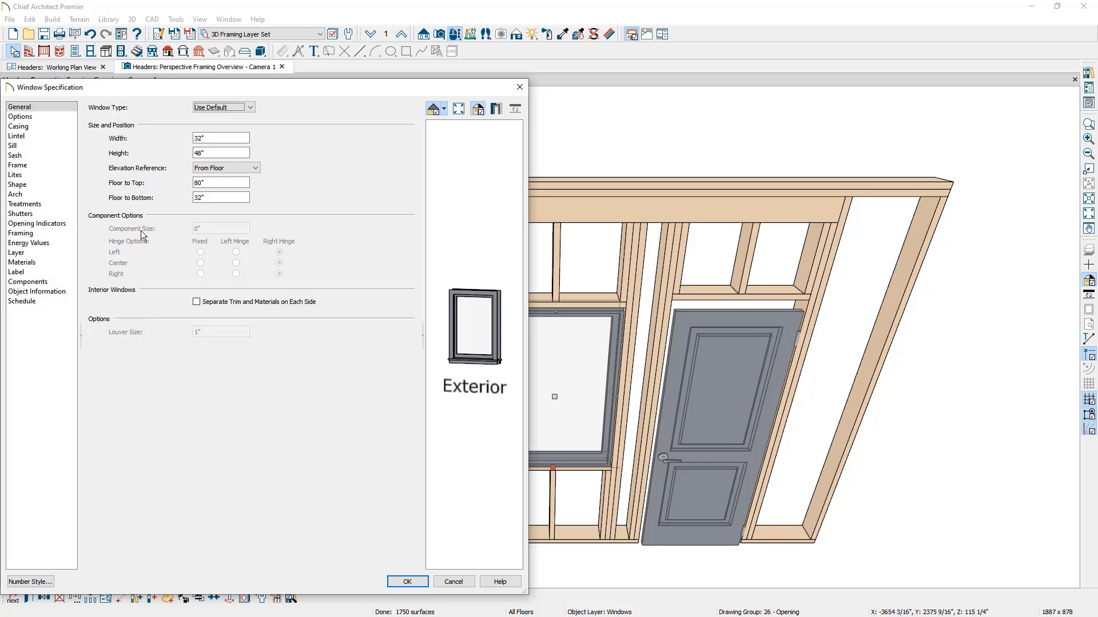
pyautogui.click(61, 235)
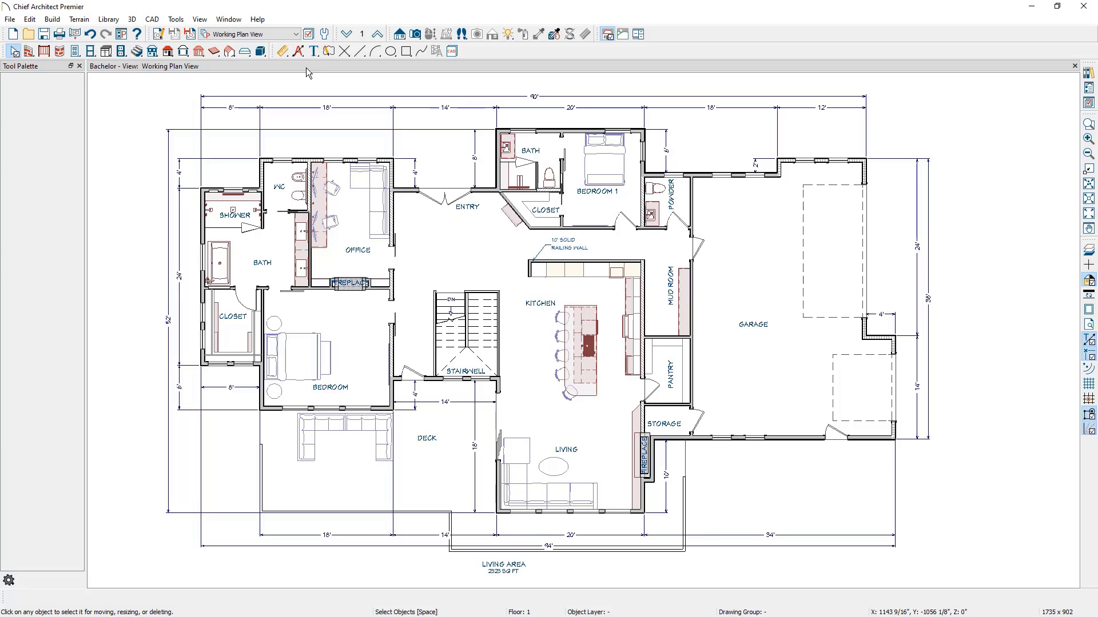
# Open the floor structure definition in the Bachelor-View plan's Floor/Ceiling Platform defaults
pyautogui.click(324, 35)
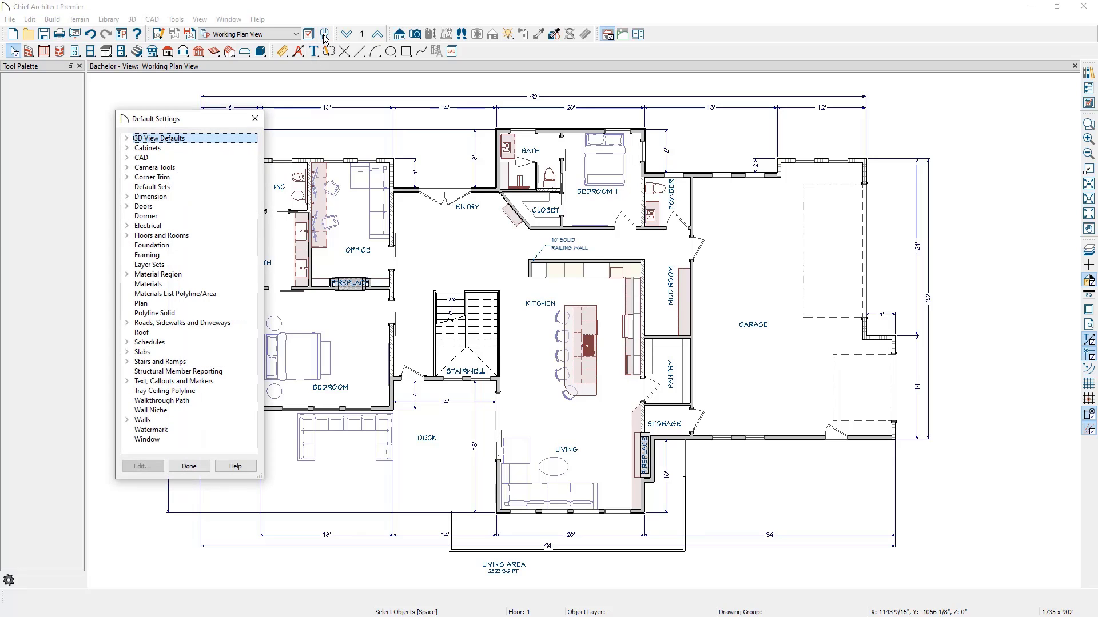
pyautogui.click(127, 236)
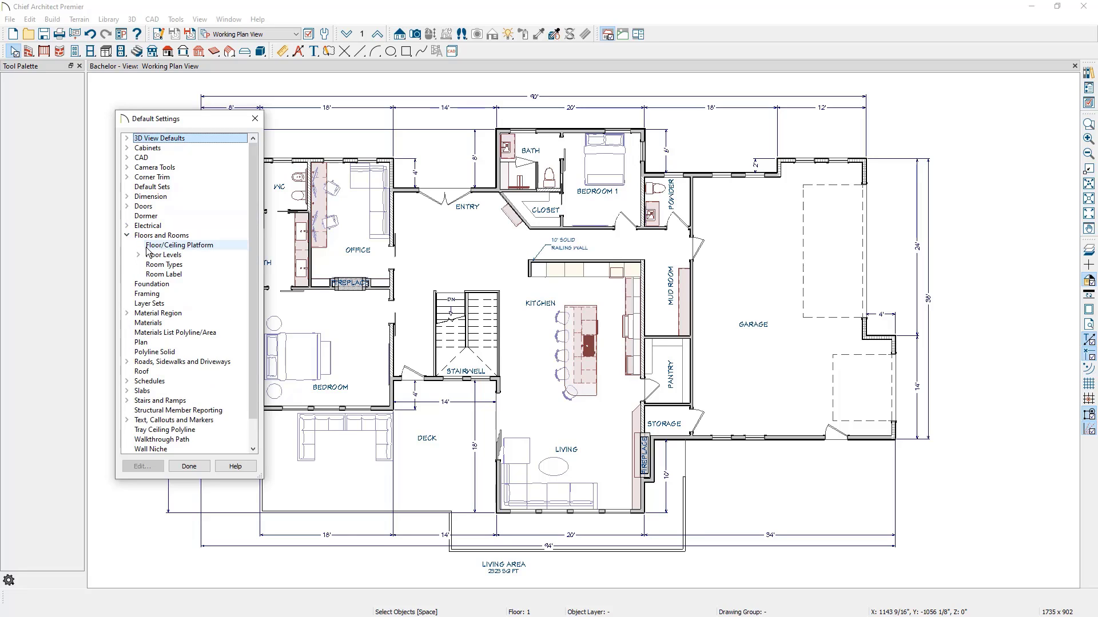
pyautogui.doubleClick(152, 245)
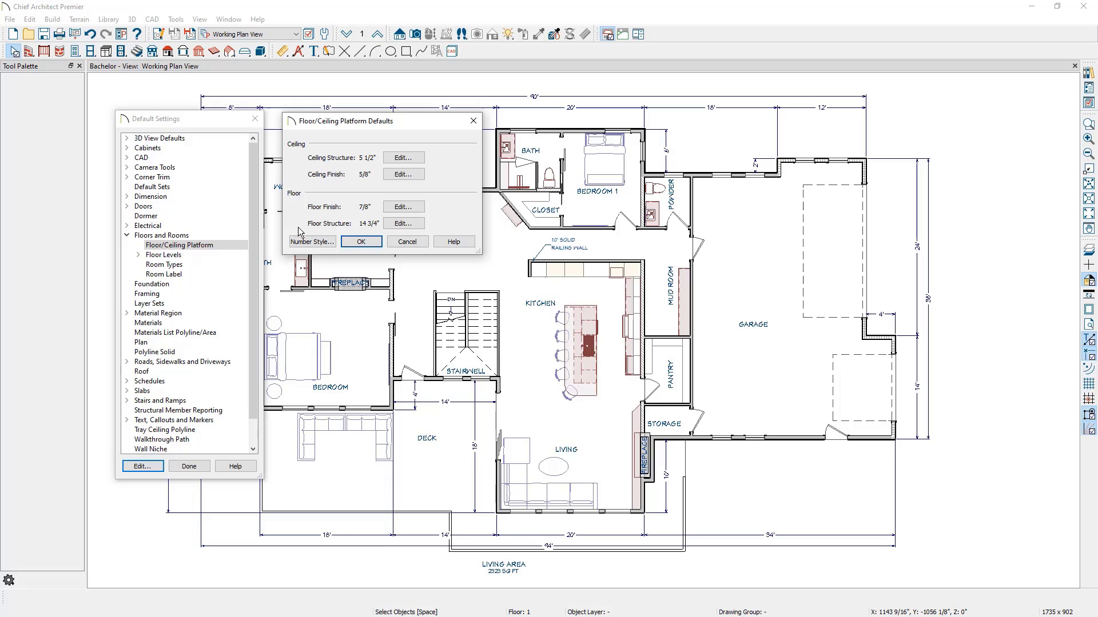
pyautogui.click(402, 224)
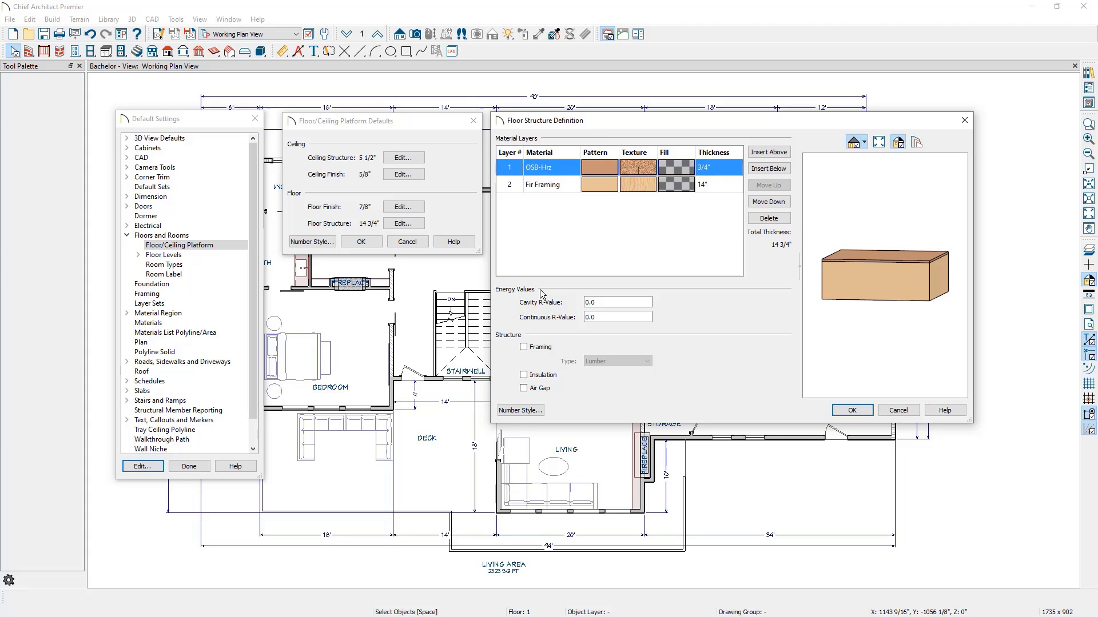
# Try Steel Framing from the Core Catalogs' Framing and Structural materials on the floor structure's Fir Framing layer
pyautogui.click(548, 187)
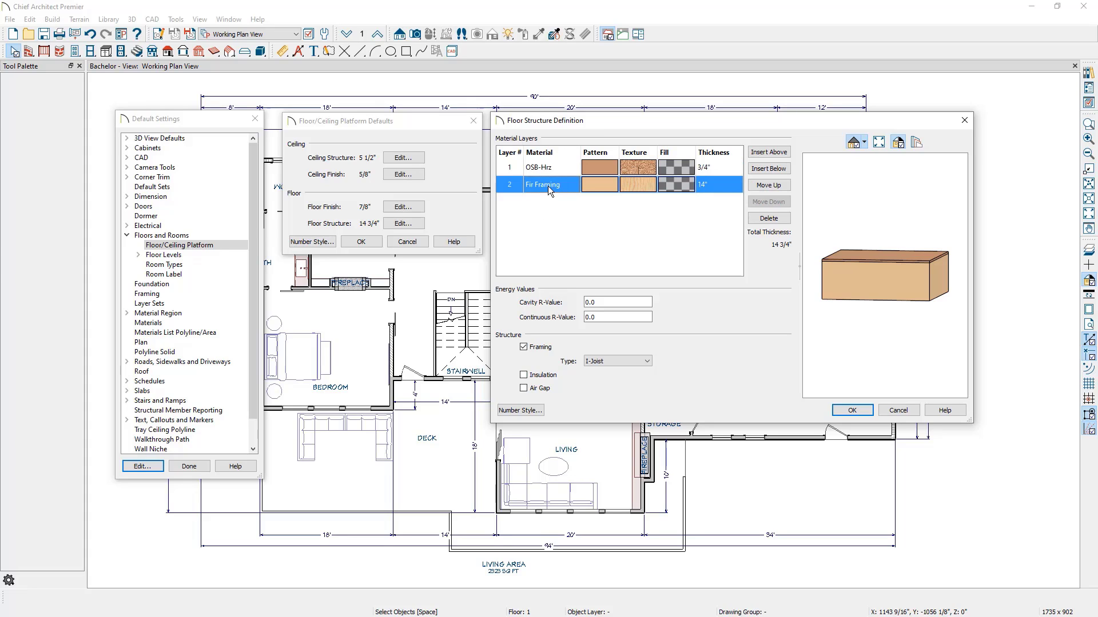
pyautogui.click(548, 186)
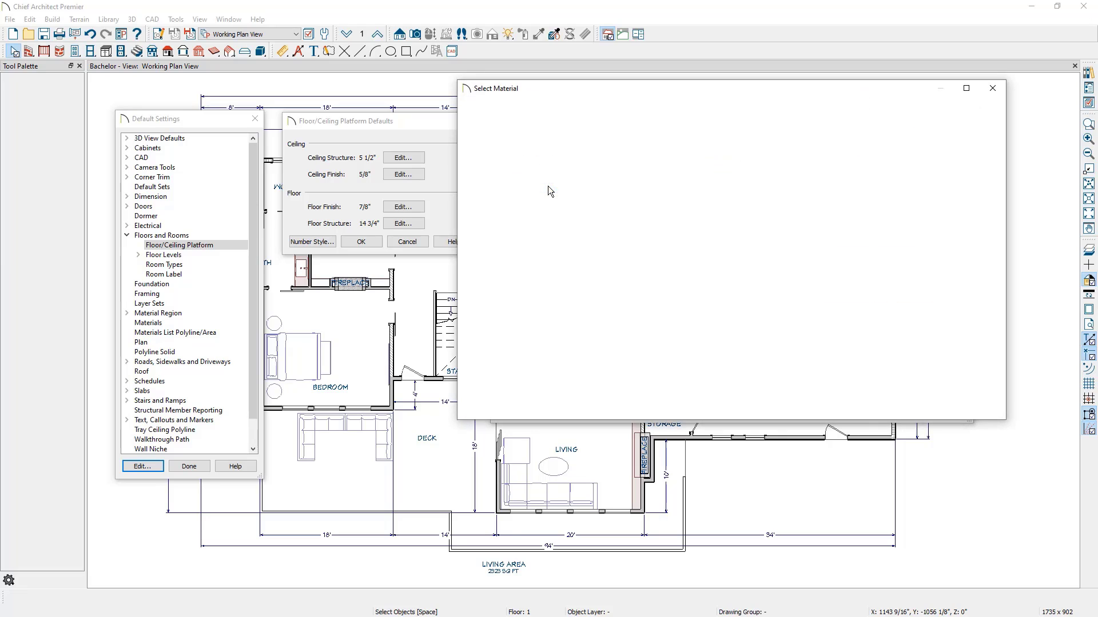
pyautogui.click(544, 137)
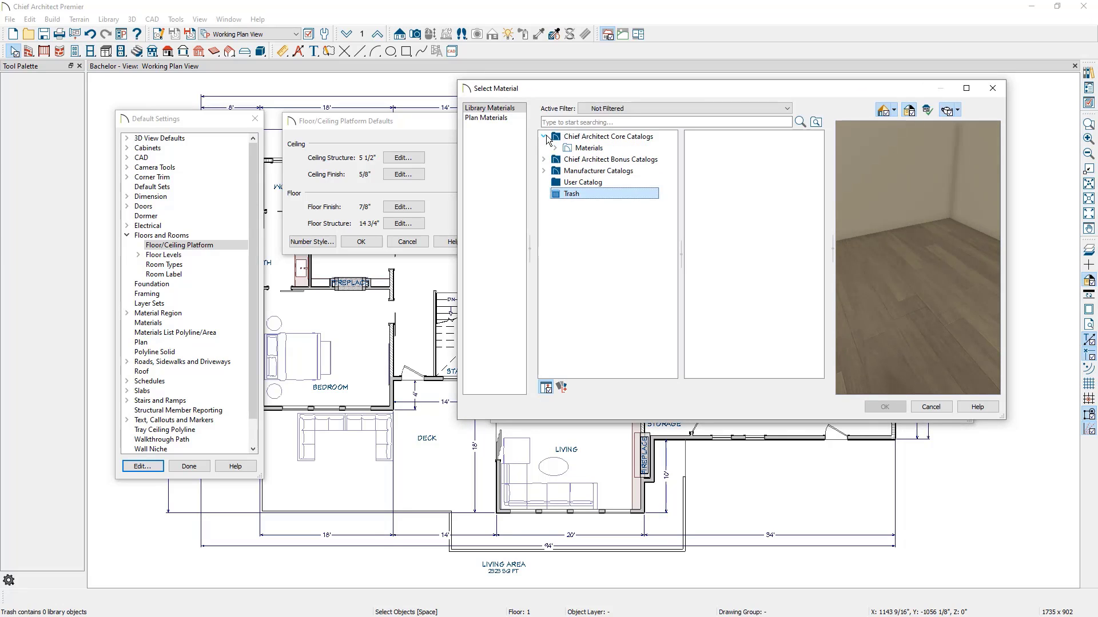
pyautogui.click(556, 149)
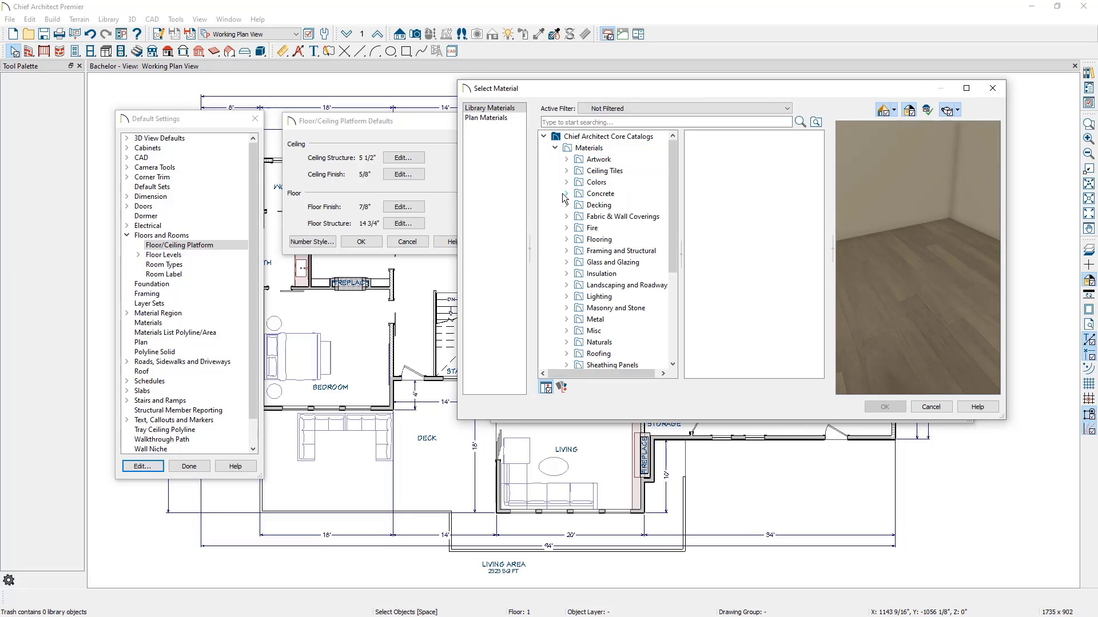
pyautogui.click(566, 251)
pyautogui.scroll(-2, 572, 286)
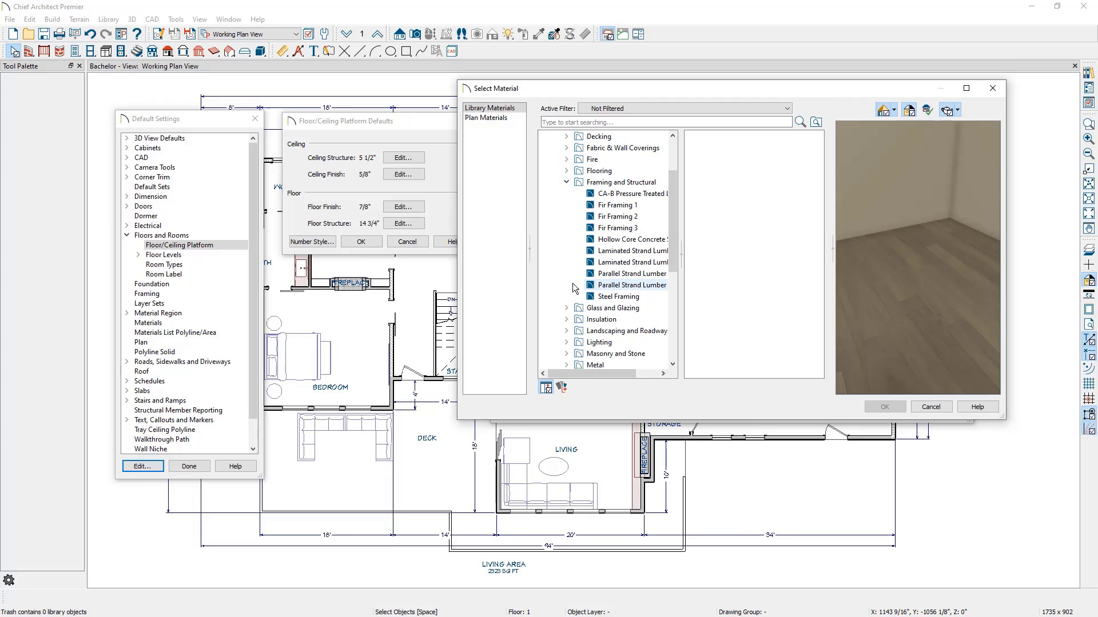
pyautogui.click(618, 296)
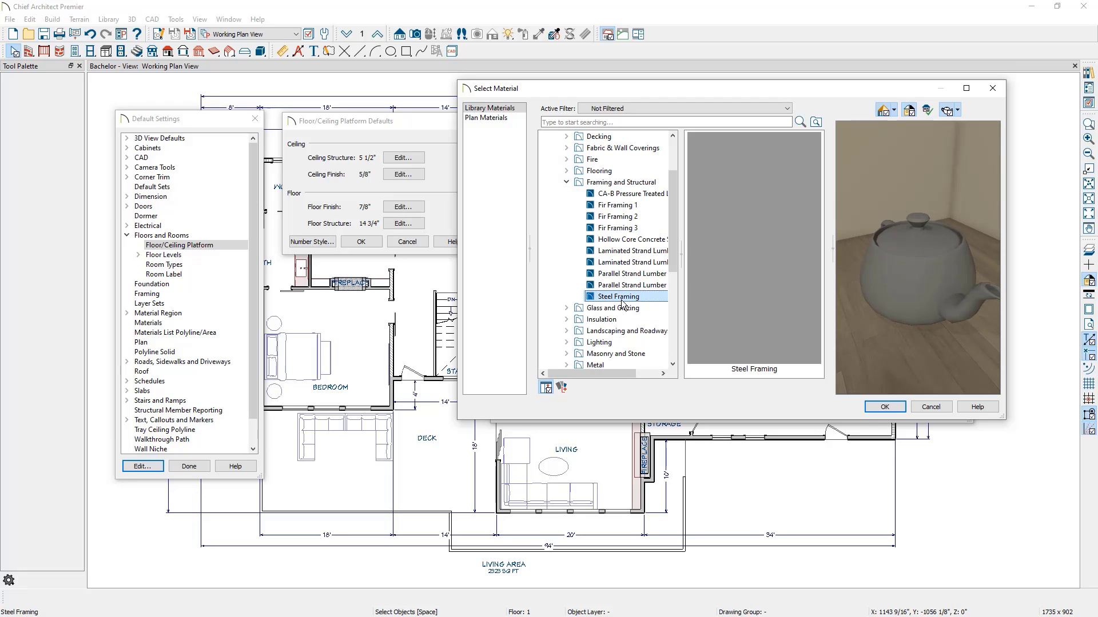
pyautogui.click(884, 406)
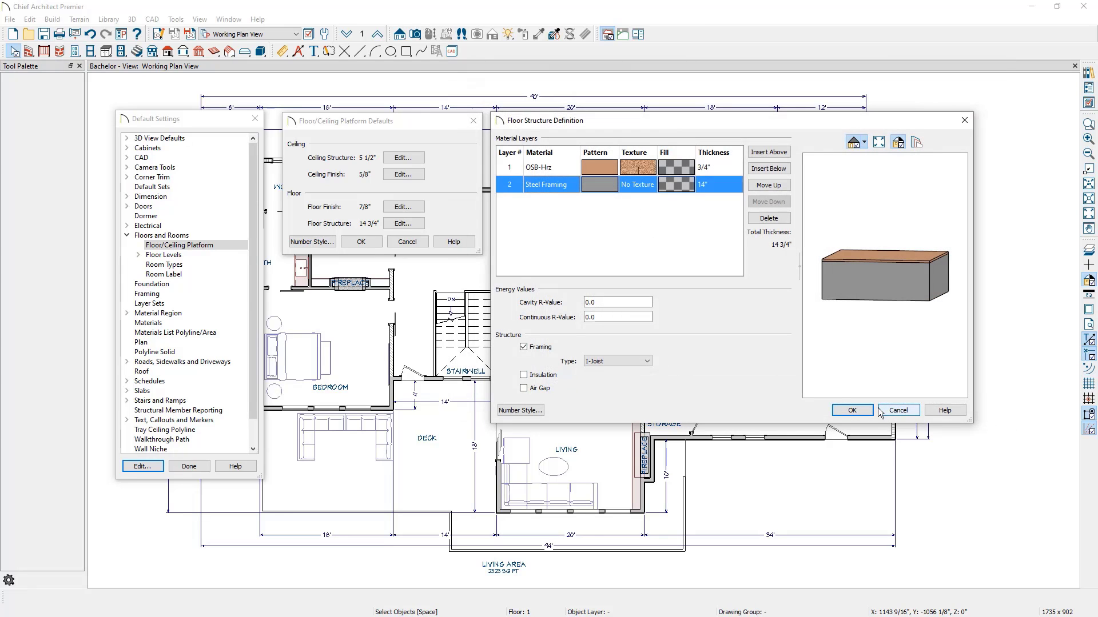
# Review the available framing types for the floor structure layer, then cancel the structure definition and the platform defaults
pyautogui.click(630, 366)
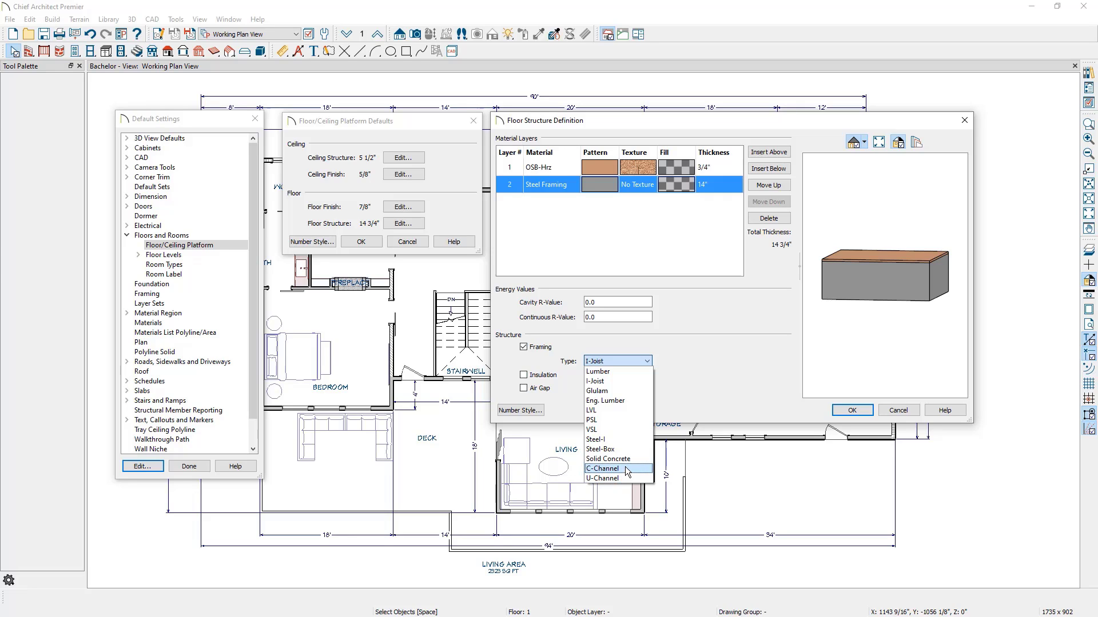
pyautogui.click(684, 412)
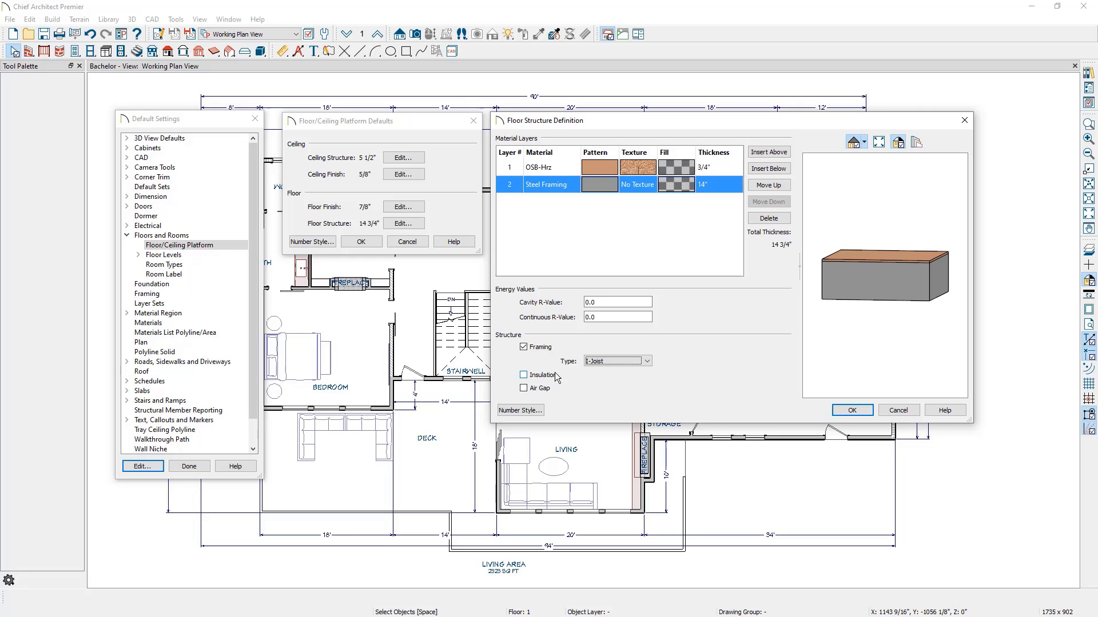
pyautogui.click(894, 409)
pyautogui.click(415, 243)
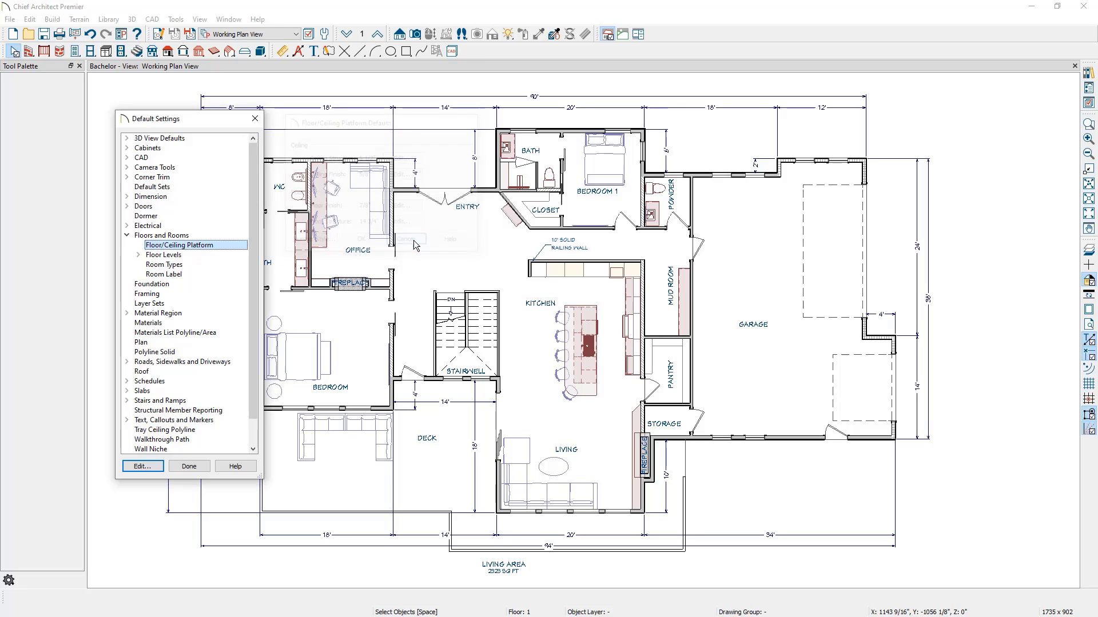
# Examine the Structure settings in the Roof defaults and the roof structure layer's framing types, then cancel the layer definition
pyautogui.click(150, 372)
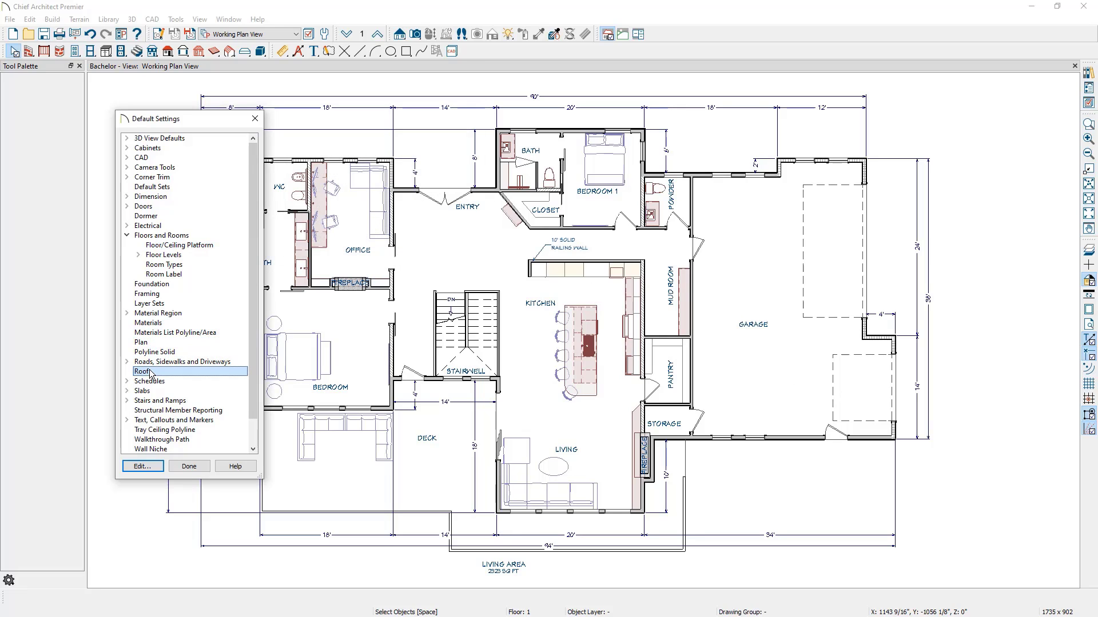
pyautogui.doubleClick(150, 373)
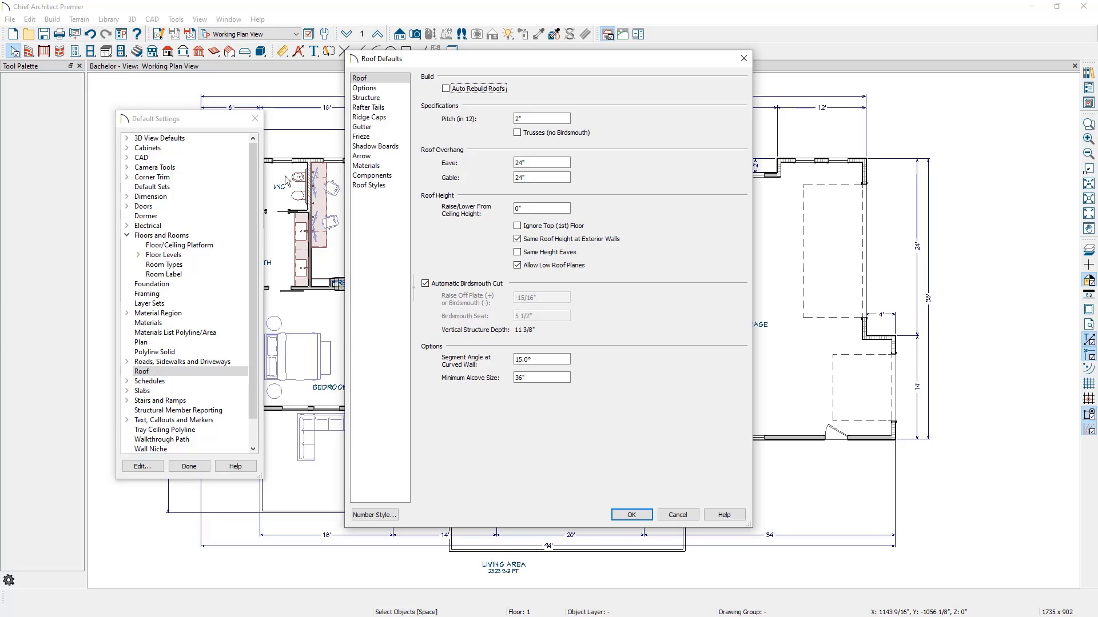
pyautogui.click(366, 98)
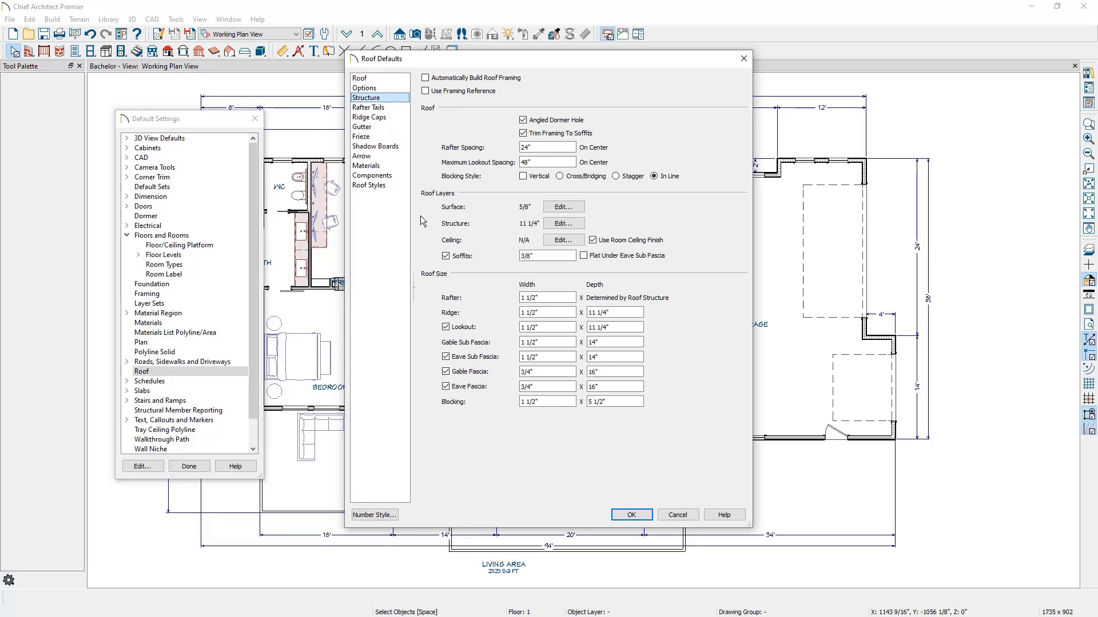
pyautogui.click(562, 226)
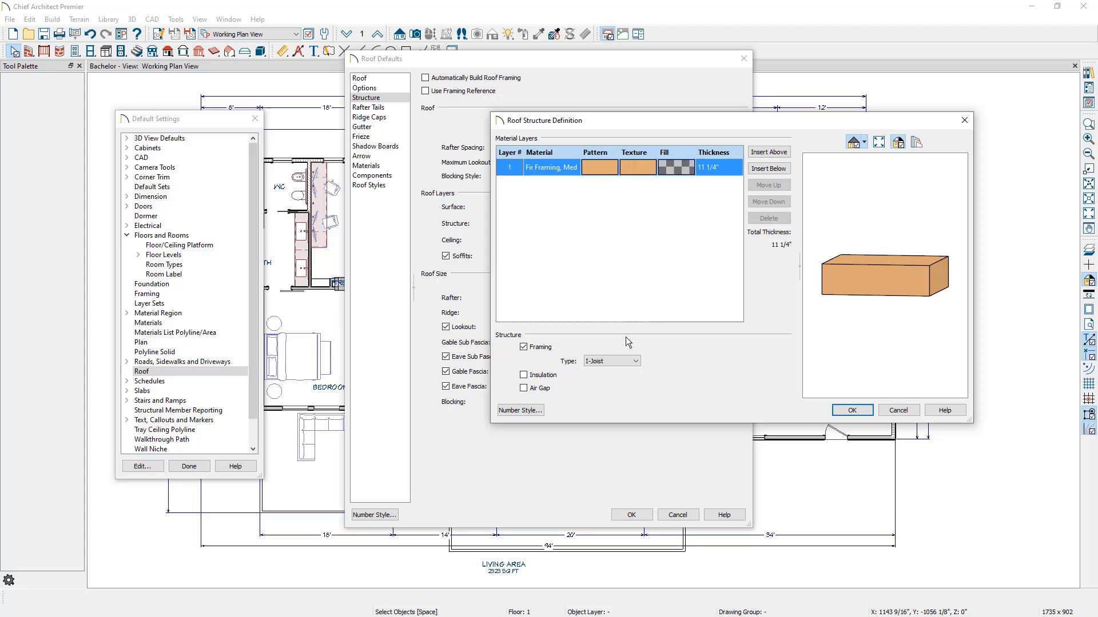
pyautogui.click(595, 363)
pyautogui.click(596, 364)
pyautogui.click(895, 410)
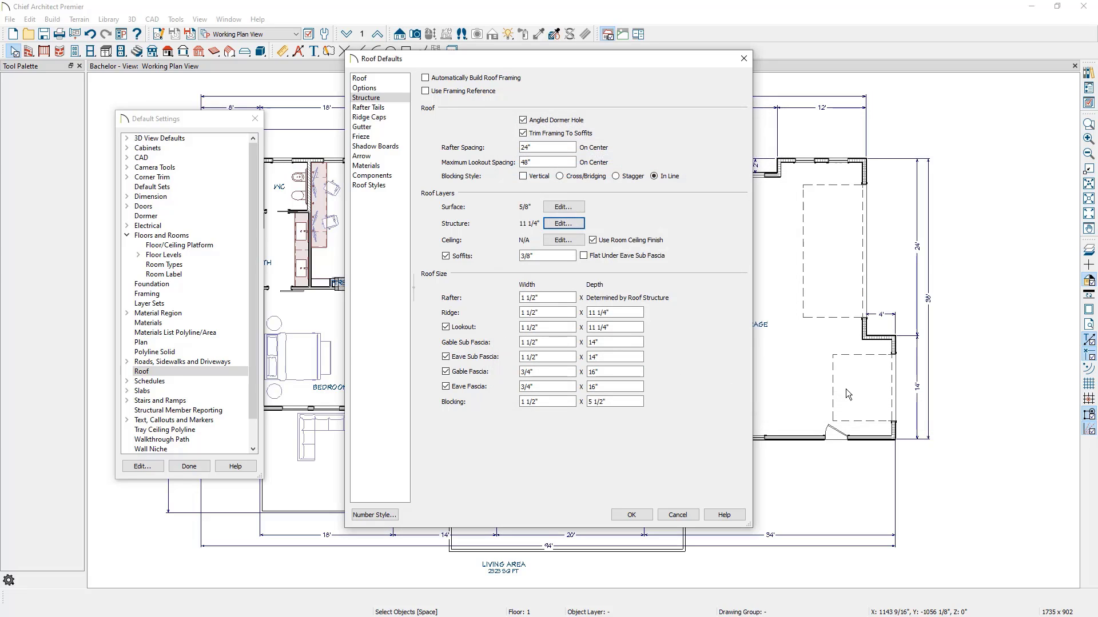
# Look through the roof defaults for rafter tails, ridge caps, gutter, frieze and shadow boards, then cancel and close the default settings
pyautogui.click(392, 111)
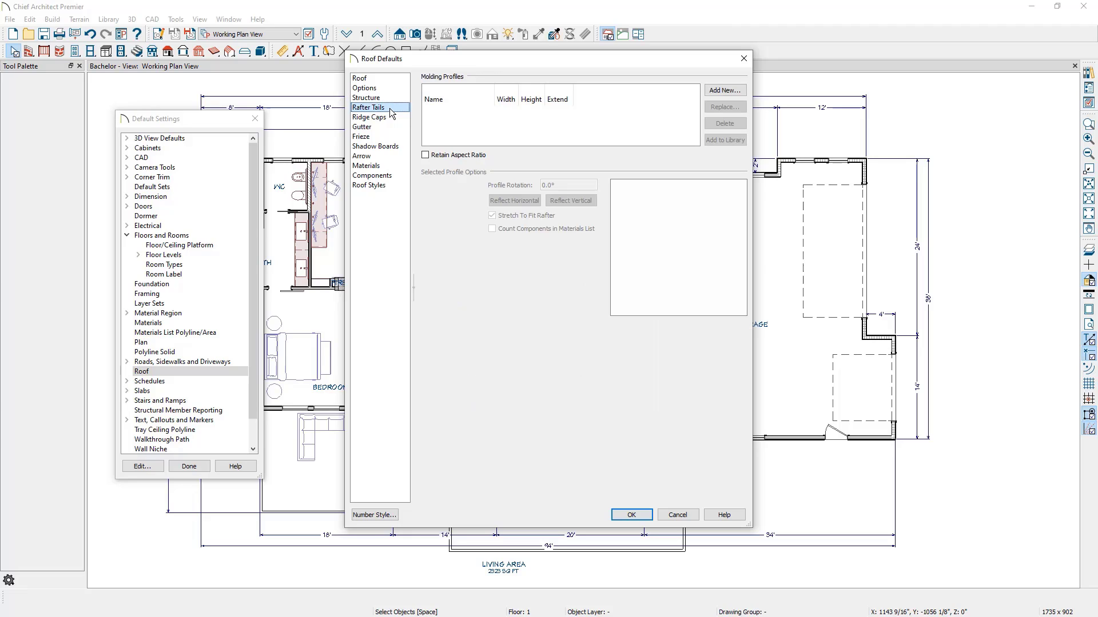
pyautogui.click(391, 117)
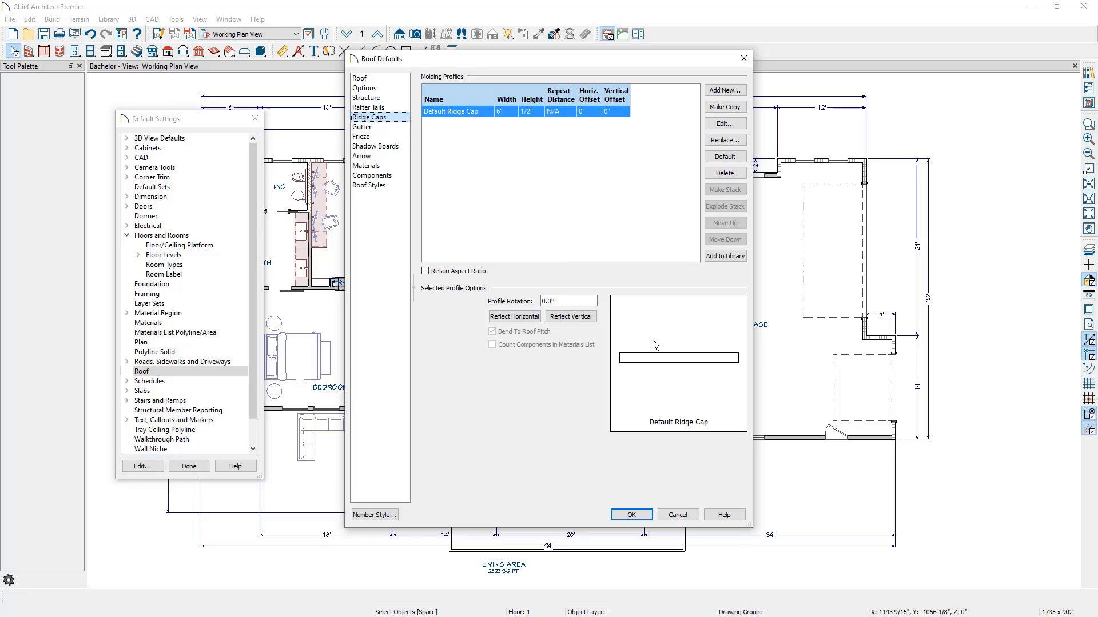
pyautogui.click(387, 126)
pyautogui.click(386, 137)
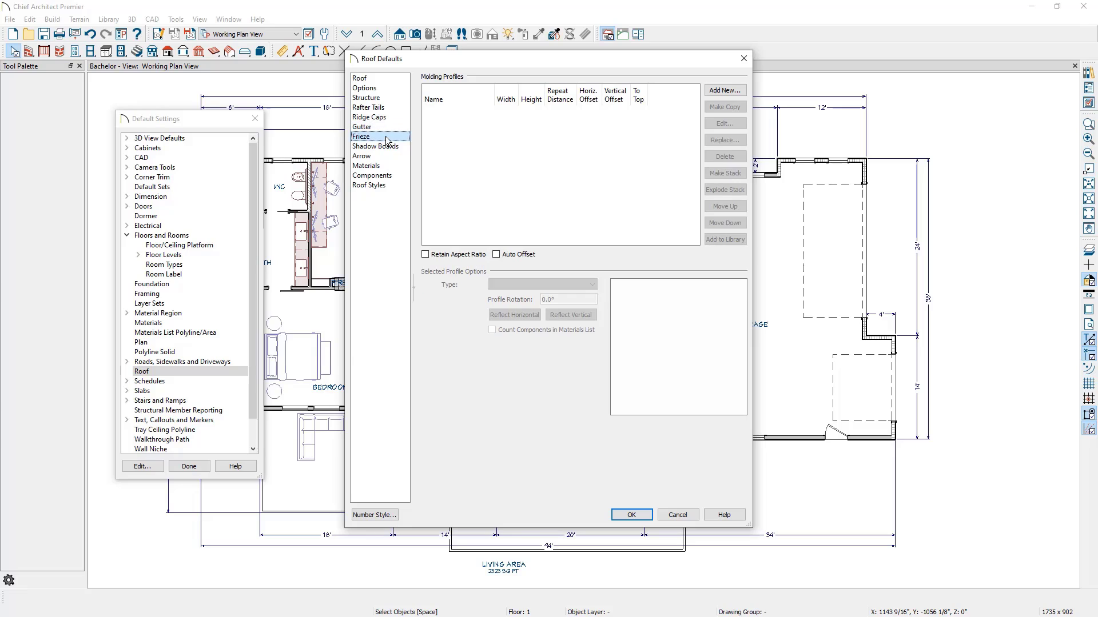
pyautogui.click(388, 146)
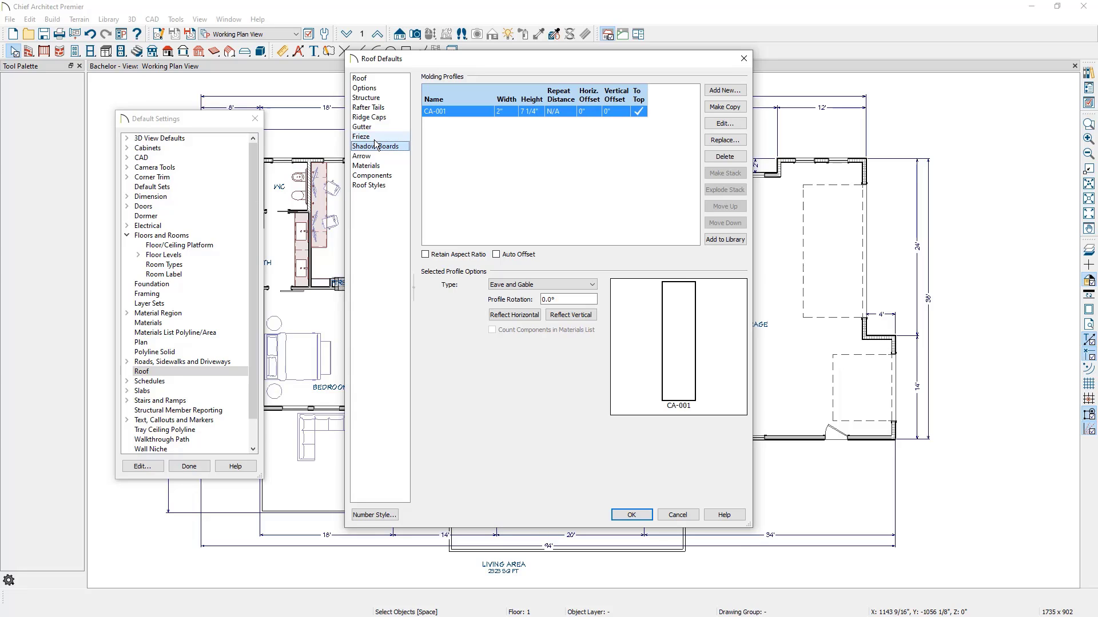
pyautogui.click(678, 515)
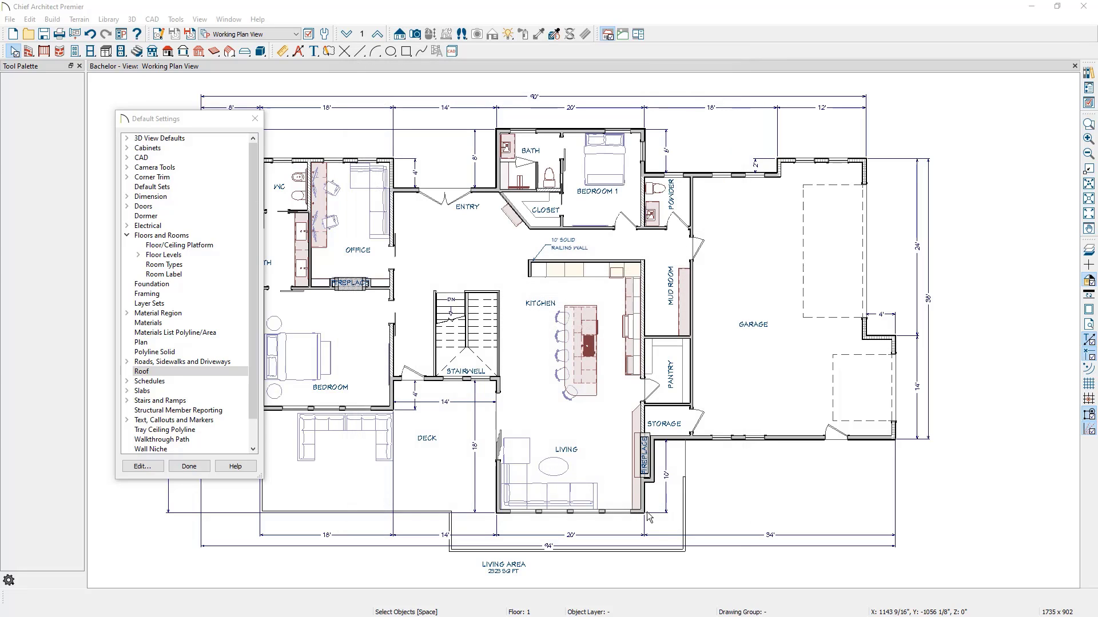
pyautogui.click(198, 467)
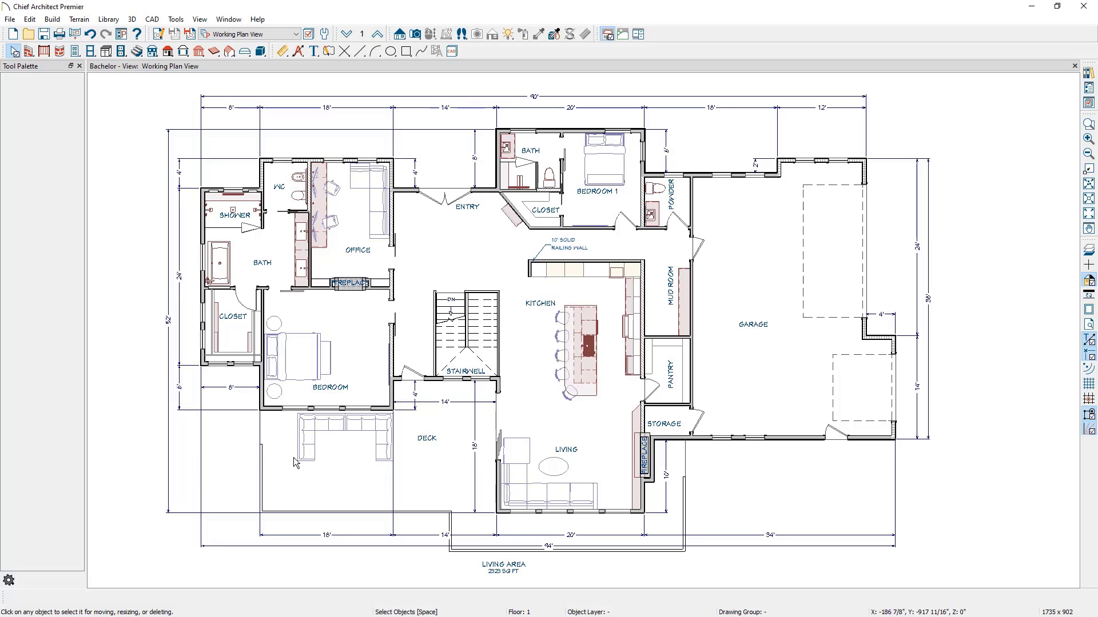
# Open the wall detail of the exterior garage wall containing the larger garage door
pyautogui.click(865, 334)
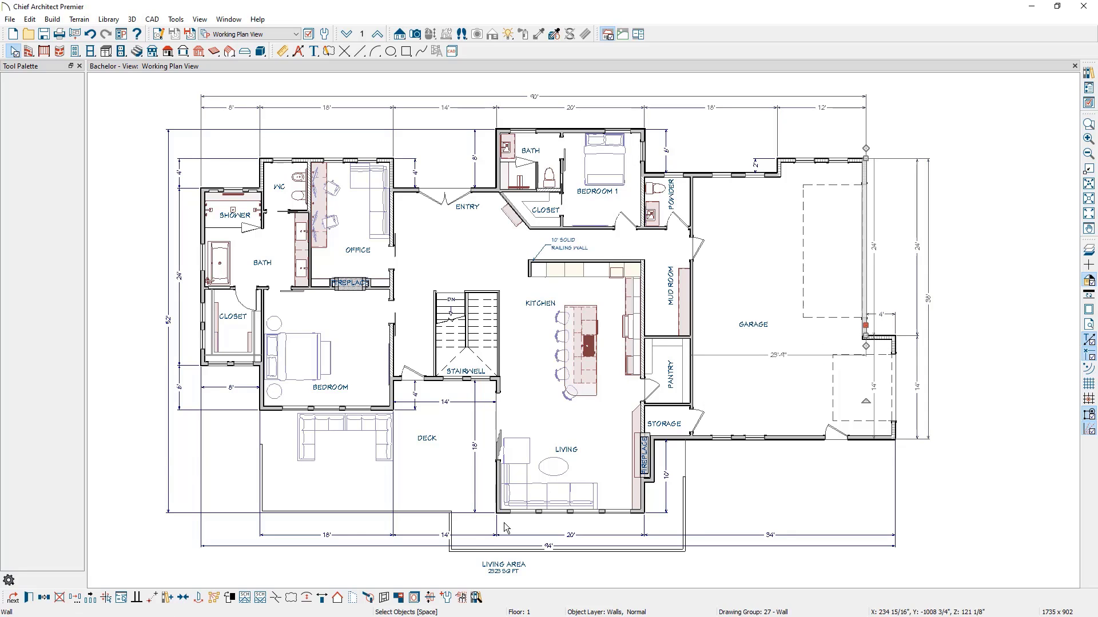
pyautogui.click(383, 598)
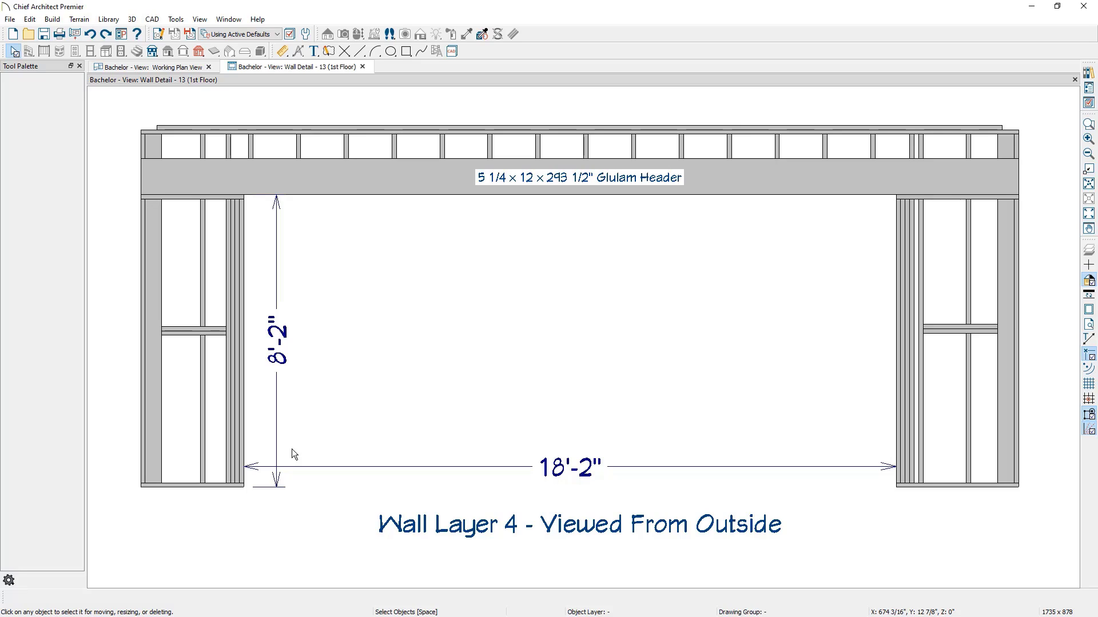
# Copy the full-height stud between the left corner post and the garage opening to a spot nearer the corner post
pyautogui.click(203, 412)
pyautogui.click(44, 598)
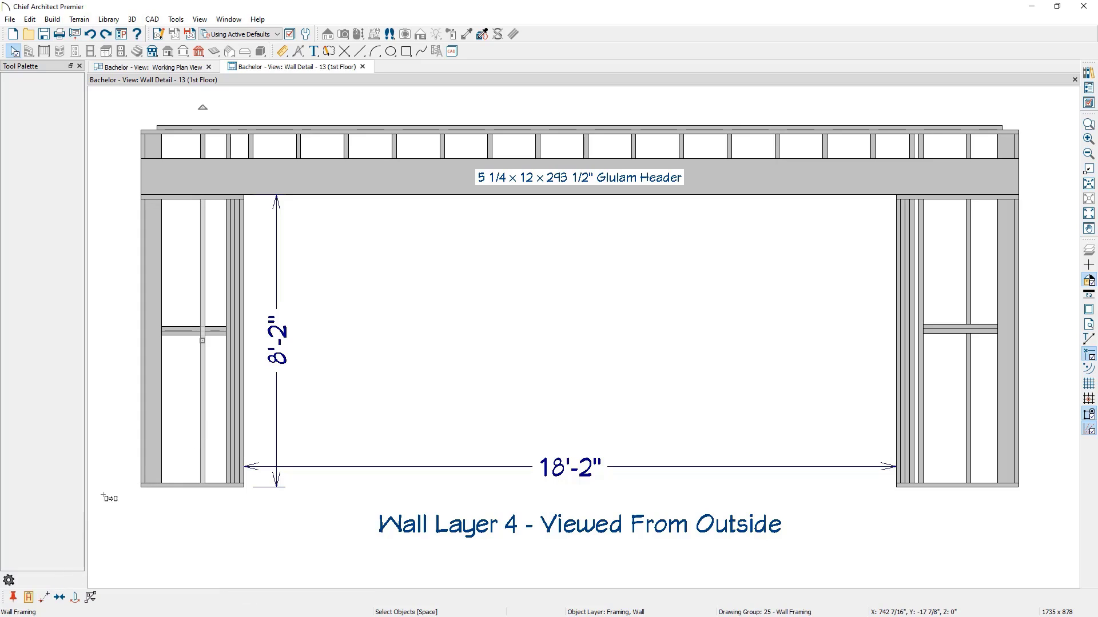
pyautogui.moveTo(203, 341); pyautogui.dragTo(179, 343)
pyautogui.click(225, 538)
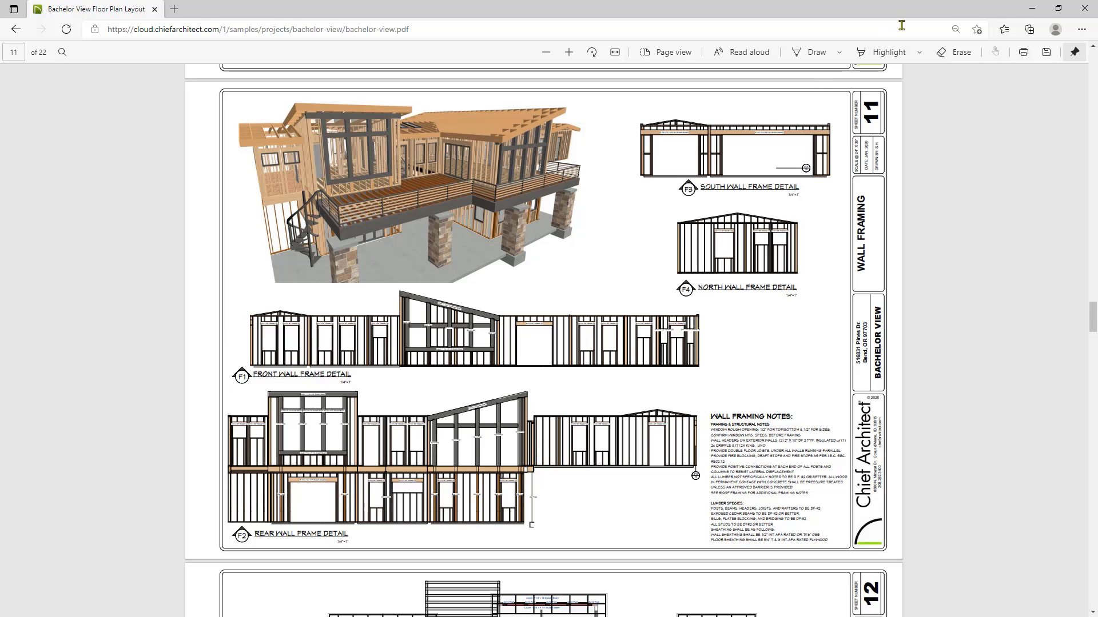
# Switch from the Bachelor View PDF's Wall Framing sheet back to the garage wall detail in Chief Architect
pyautogui.click(1032, 8)
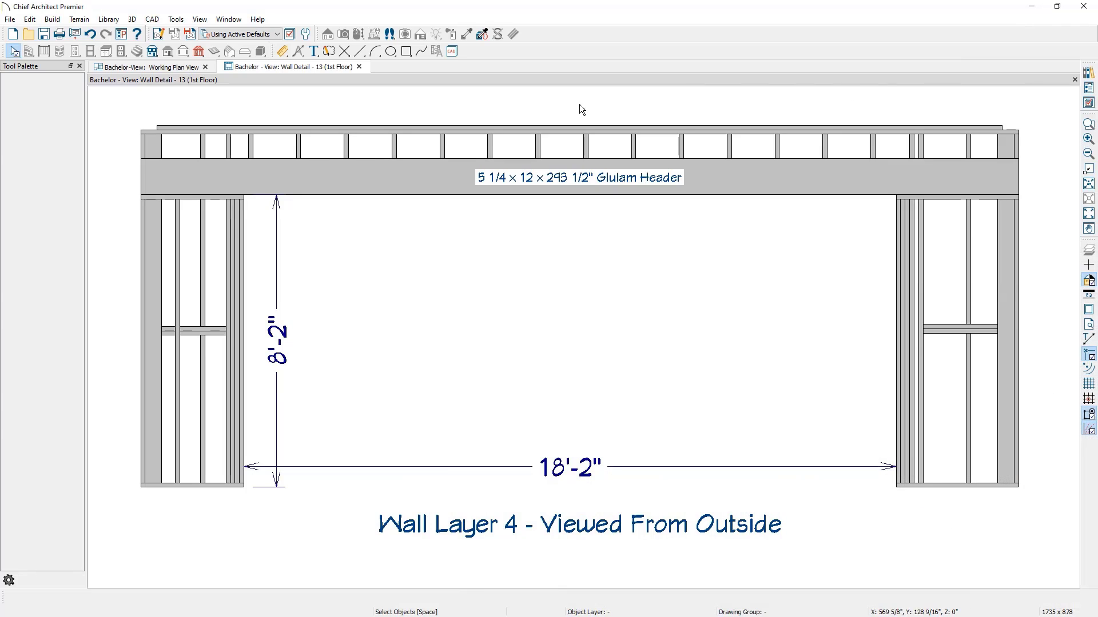
# Close the garage wall detail and open the Buy List structural member reporting defaults for editing
pyautogui.click(359, 67)
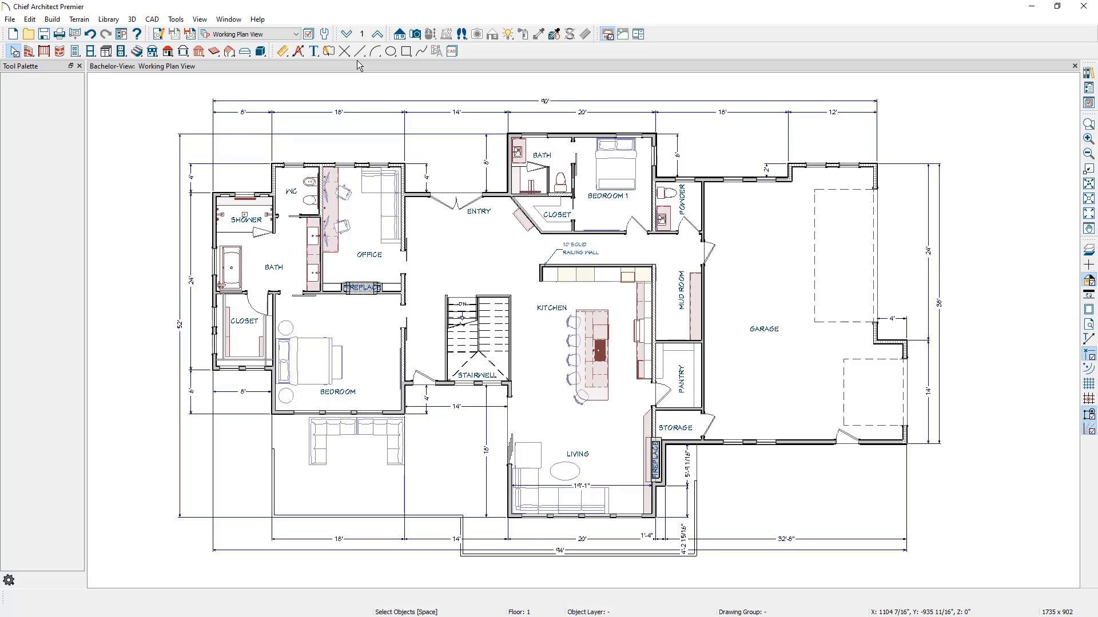
pyautogui.click(176, 20)
pyautogui.moveTo(228, 177)
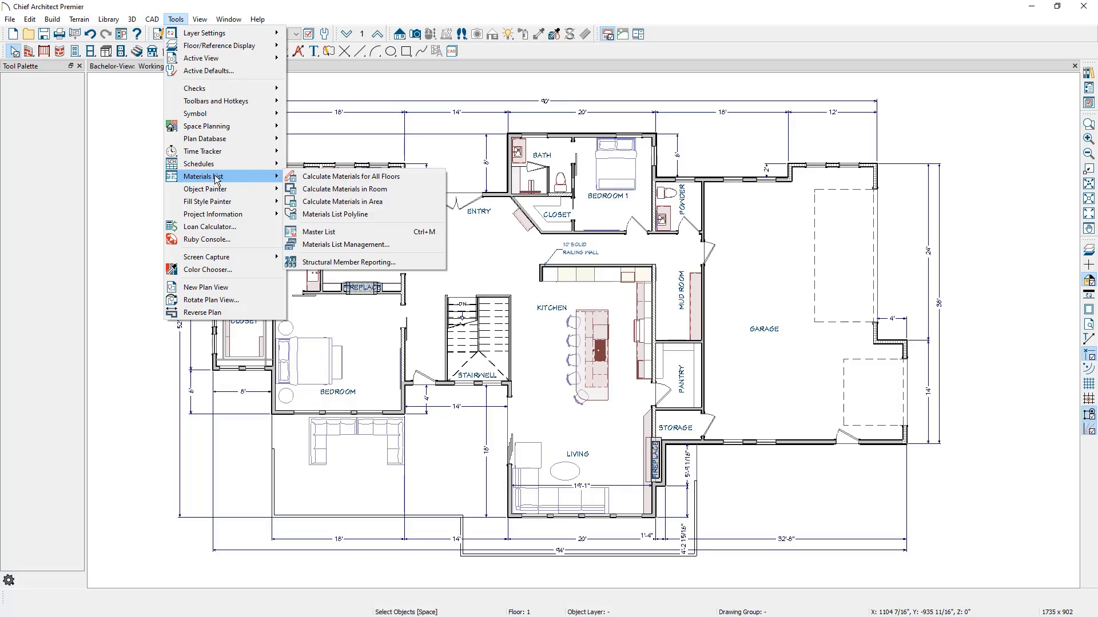
pyautogui.click(409, 265)
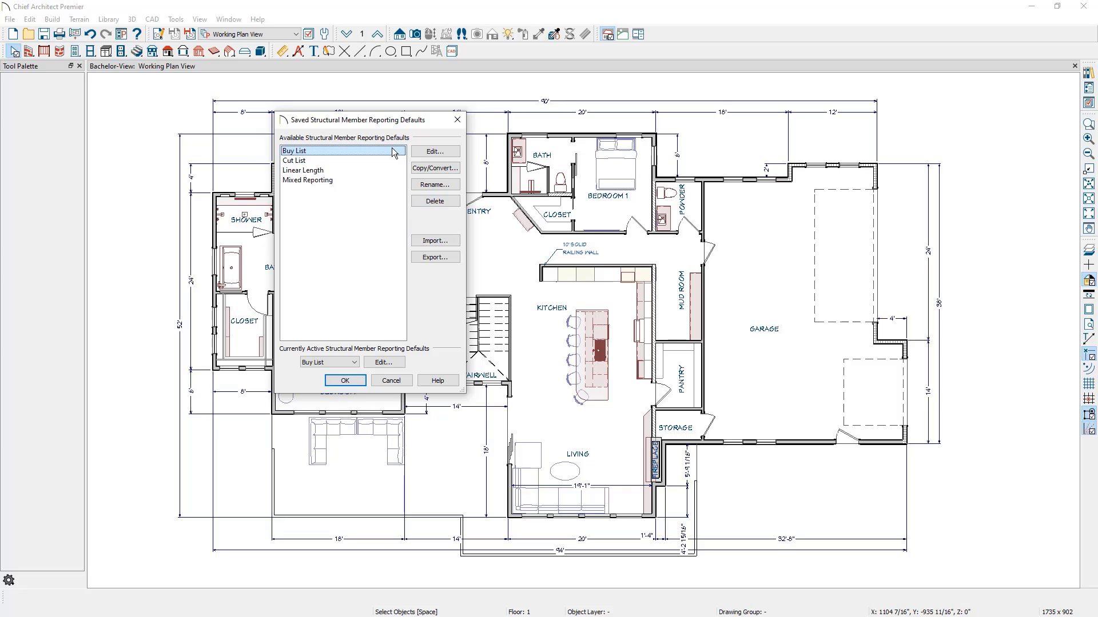
pyautogui.click(418, 154)
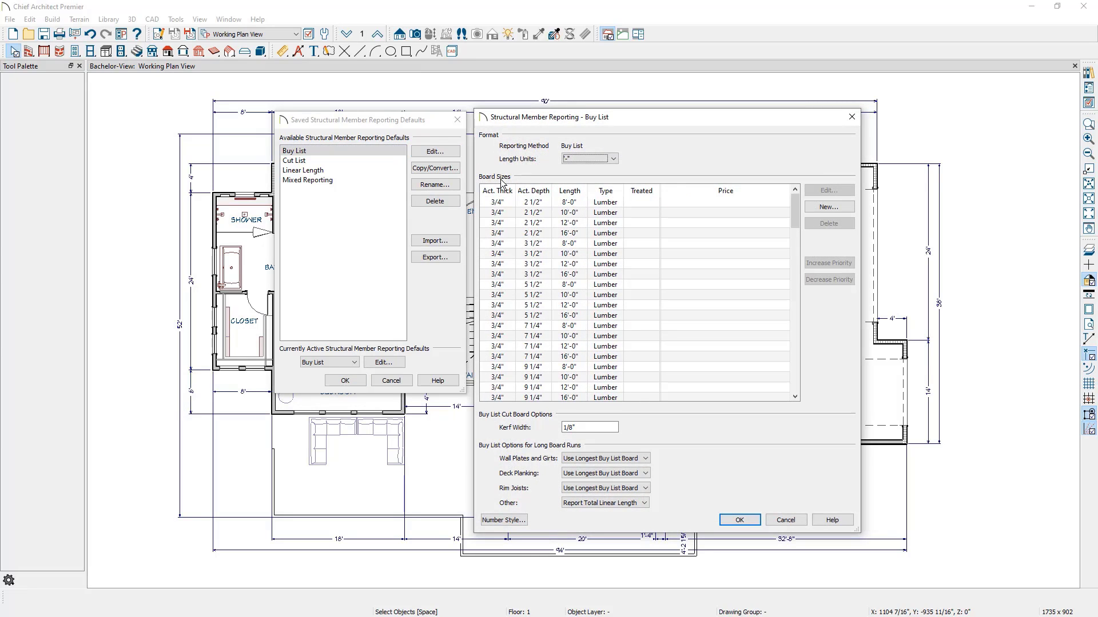
# Raise the priority of the 1 1/2" × 5 1/2" × 12'-0" lumber board by one place in the Buy List board sizes
pyautogui.scroll(-9, 789, 252)
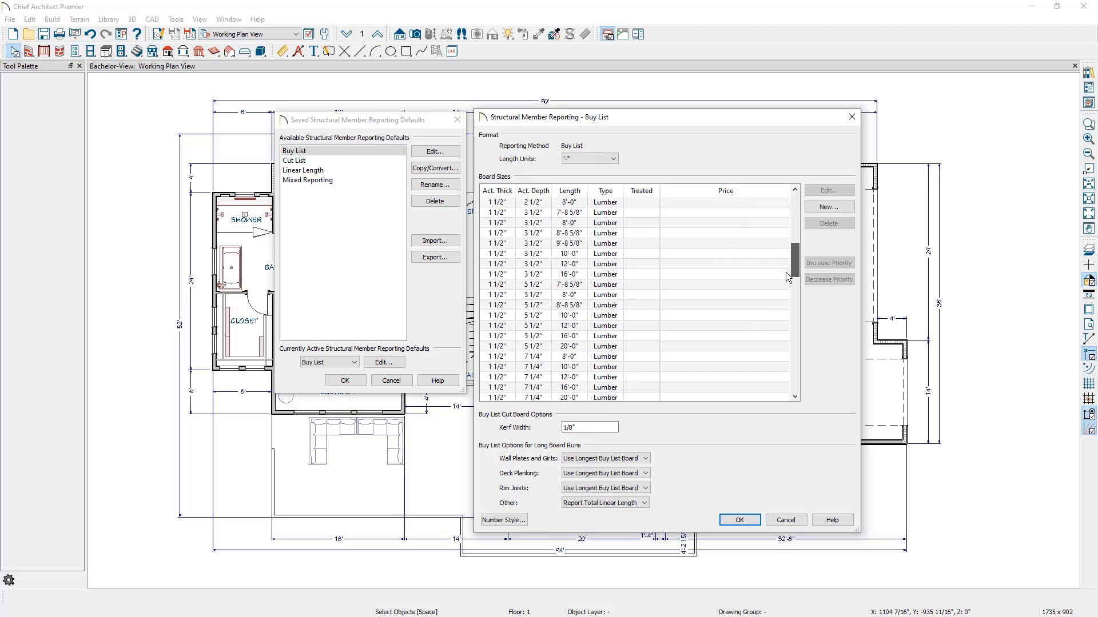
pyautogui.scroll(-2, 786, 276)
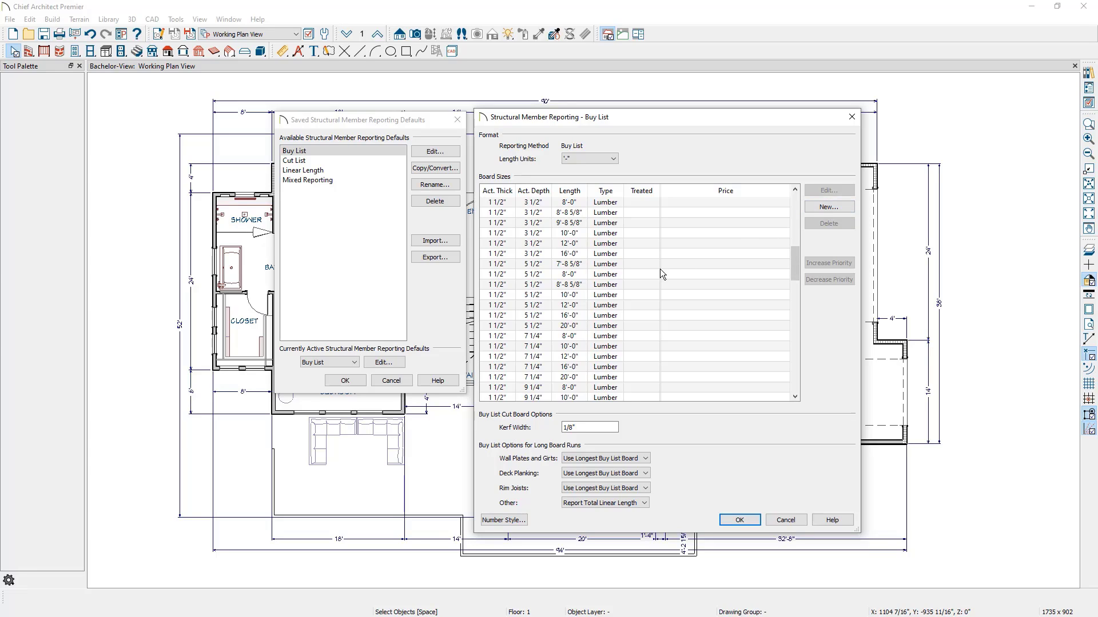
pyautogui.click(643, 274)
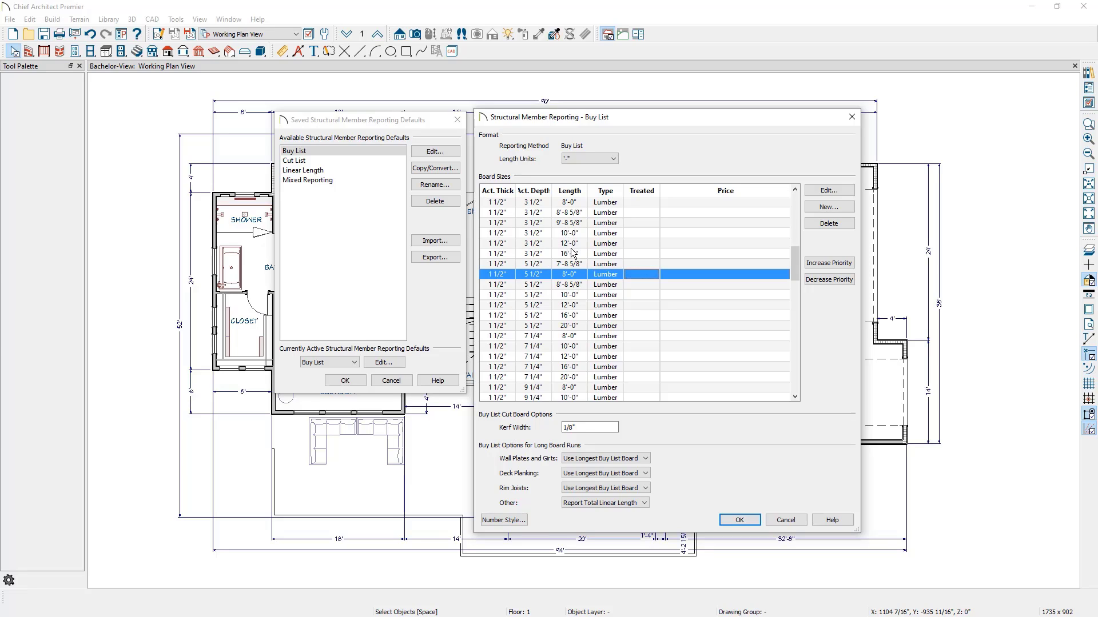
pyautogui.click(574, 284)
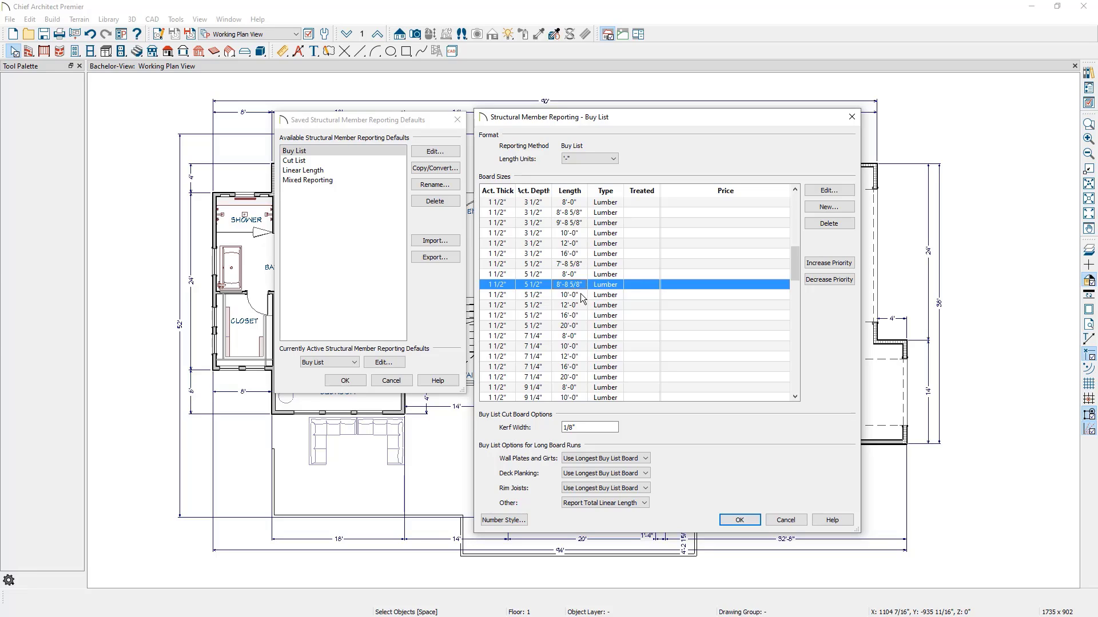
pyautogui.click(582, 296)
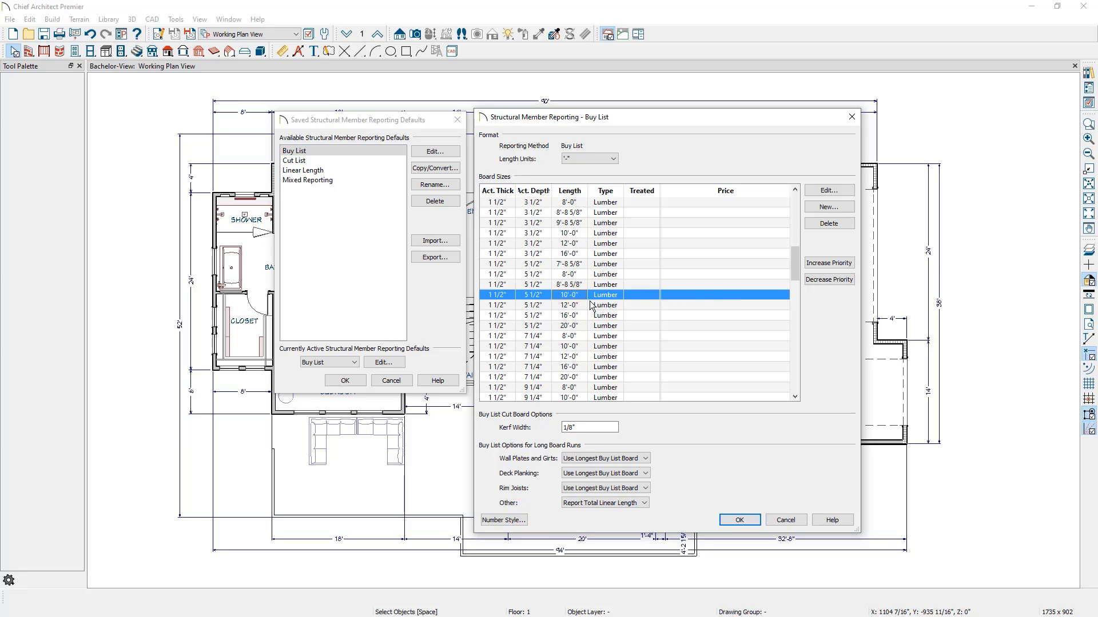
pyautogui.click(583, 307)
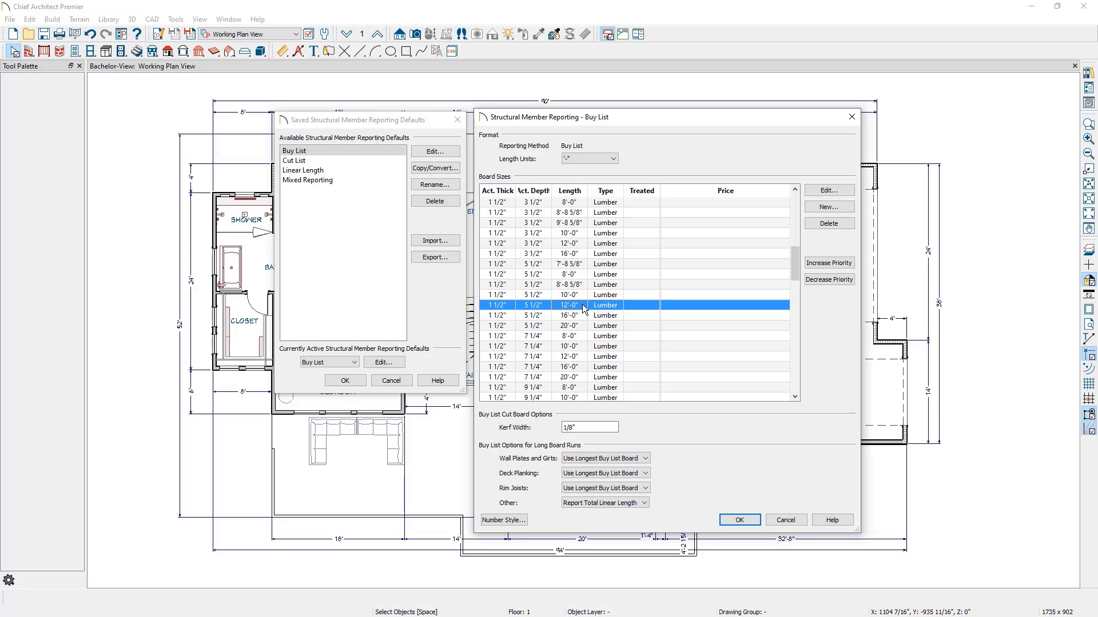
pyautogui.click(828, 263)
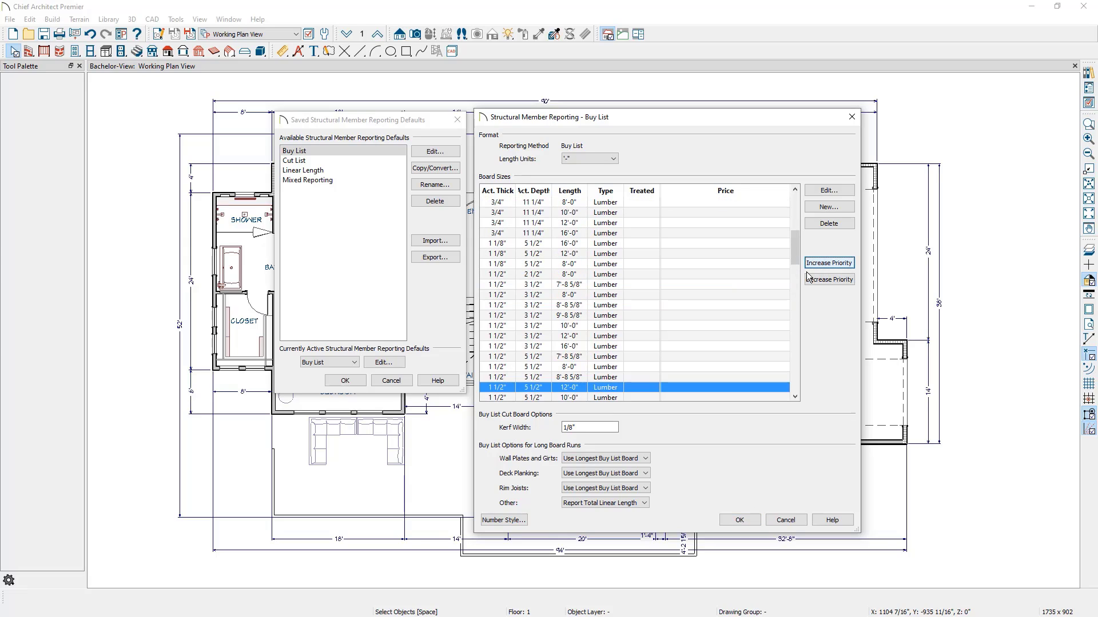
# Review the long board run options for wall plates and girts, keeping Use Longest Buy List Board
pyautogui.moveTo(795, 265); pyautogui.dragTo(795, 278)
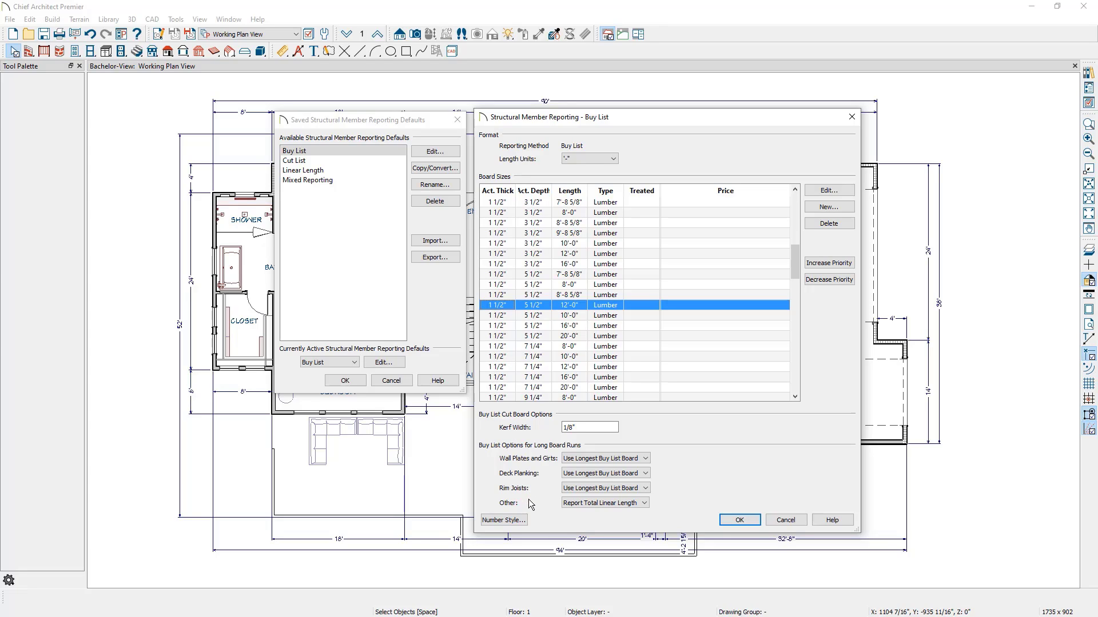
pyautogui.click(595, 459)
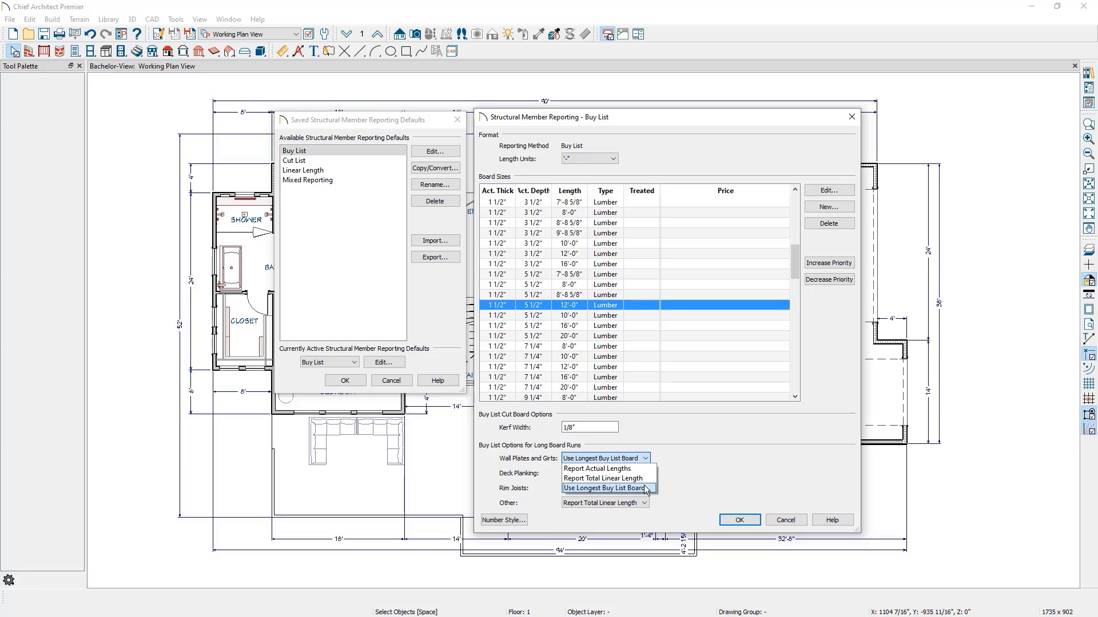
pyautogui.click(646, 489)
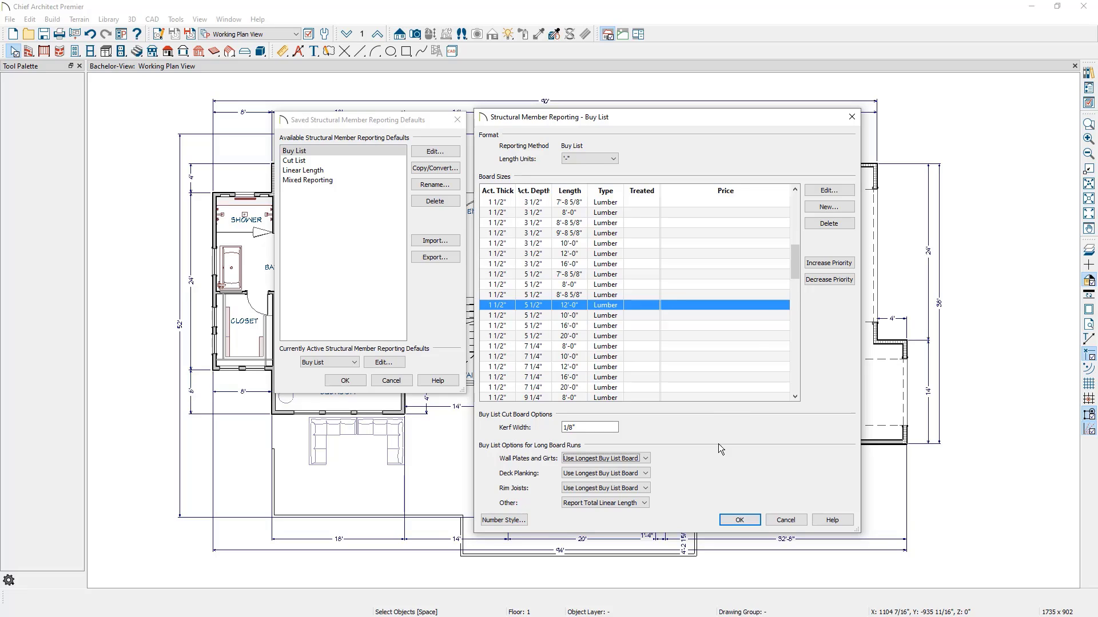
# Add a new 1 1/2" × 5 1/2" lumber board to the Buy List with a length of 116 5/8" and a price of 22
pyautogui.click(817, 209)
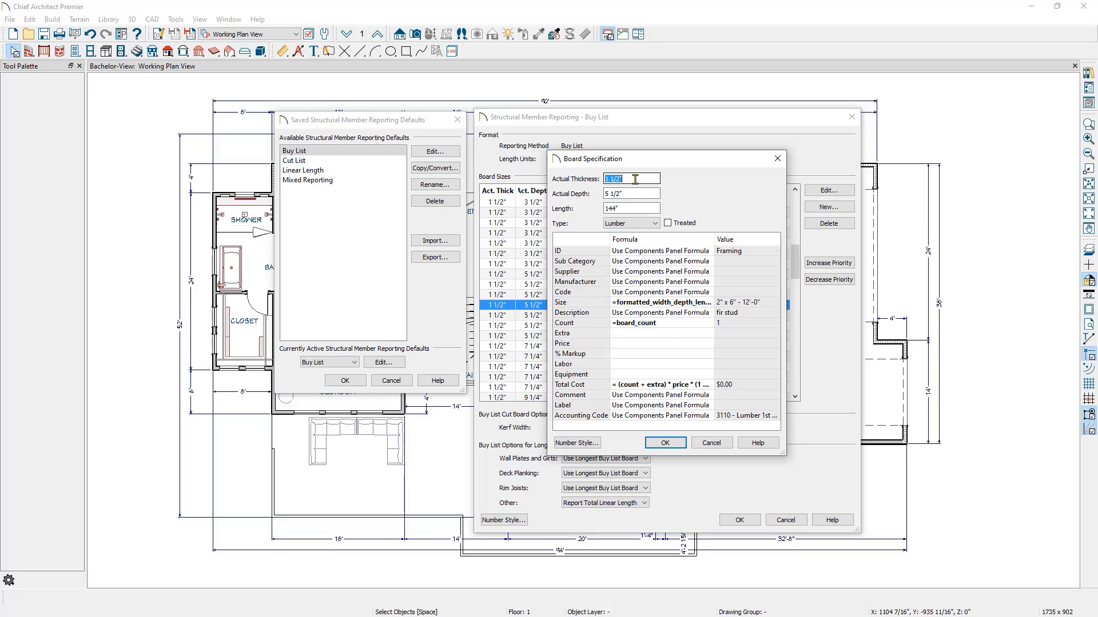
pyautogui.press('Tab')
pyautogui.press('Tab')
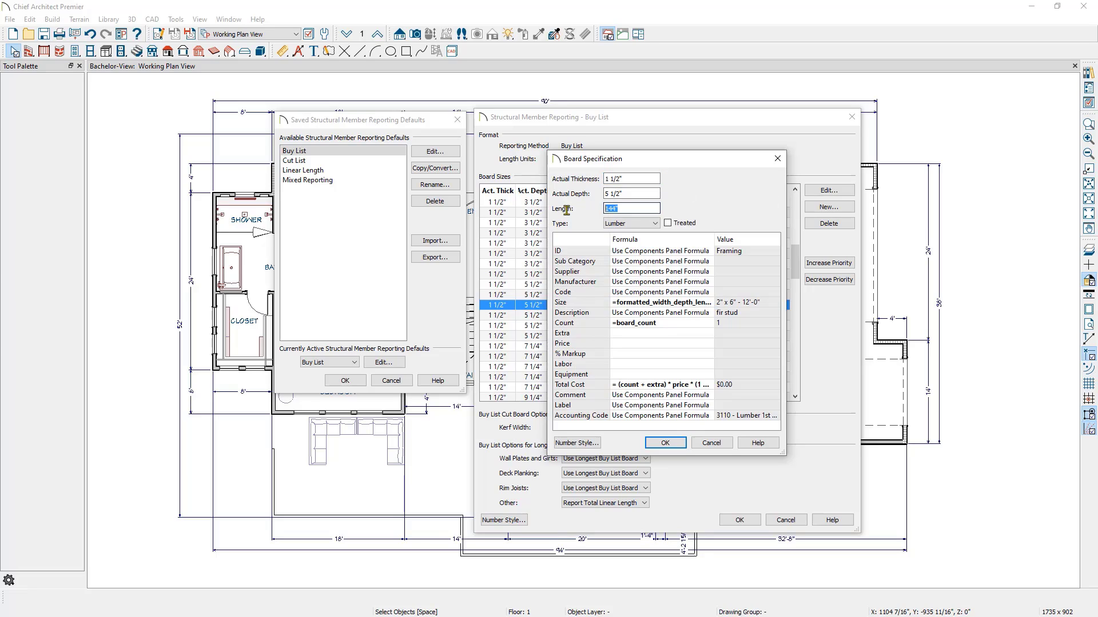
pyautogui.write('116 5/8')
pyautogui.click(627, 345)
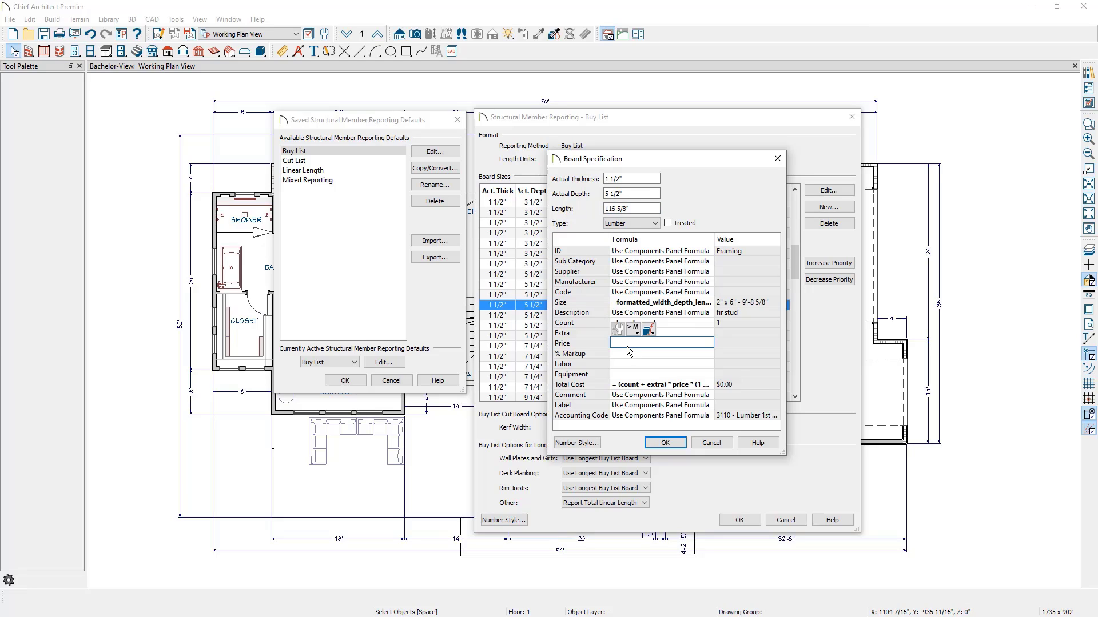
pyautogui.write('22')
pyautogui.click(664, 443)
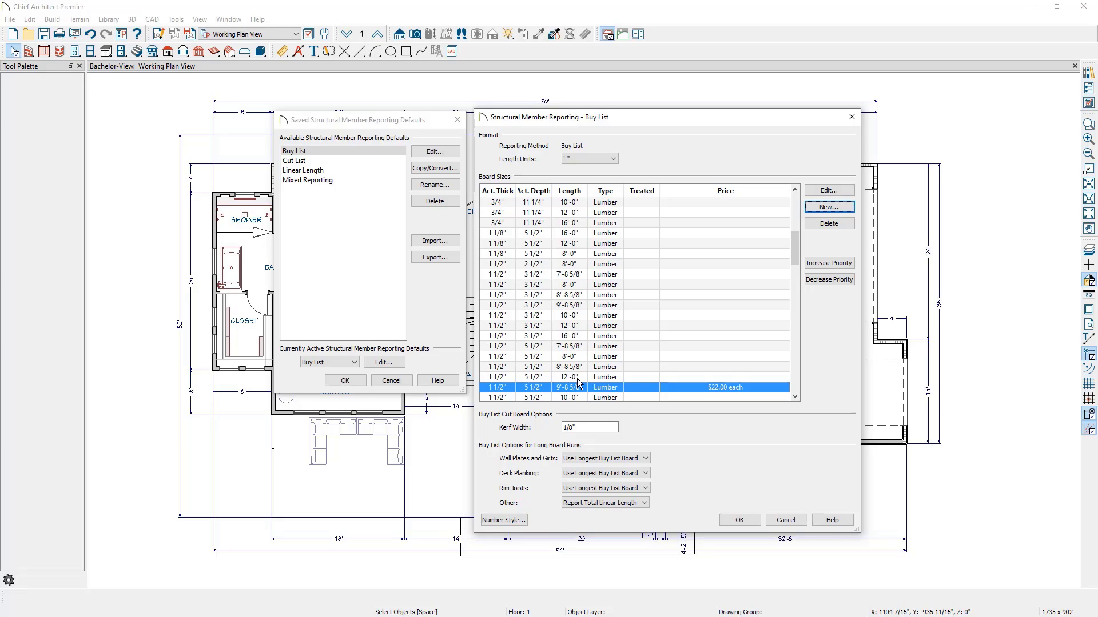
# Move the new 9'-8 5/8" board one priority place higher, above the 12'-0" board, and accept the structural member reporting defaults
pyautogui.click(815, 266)
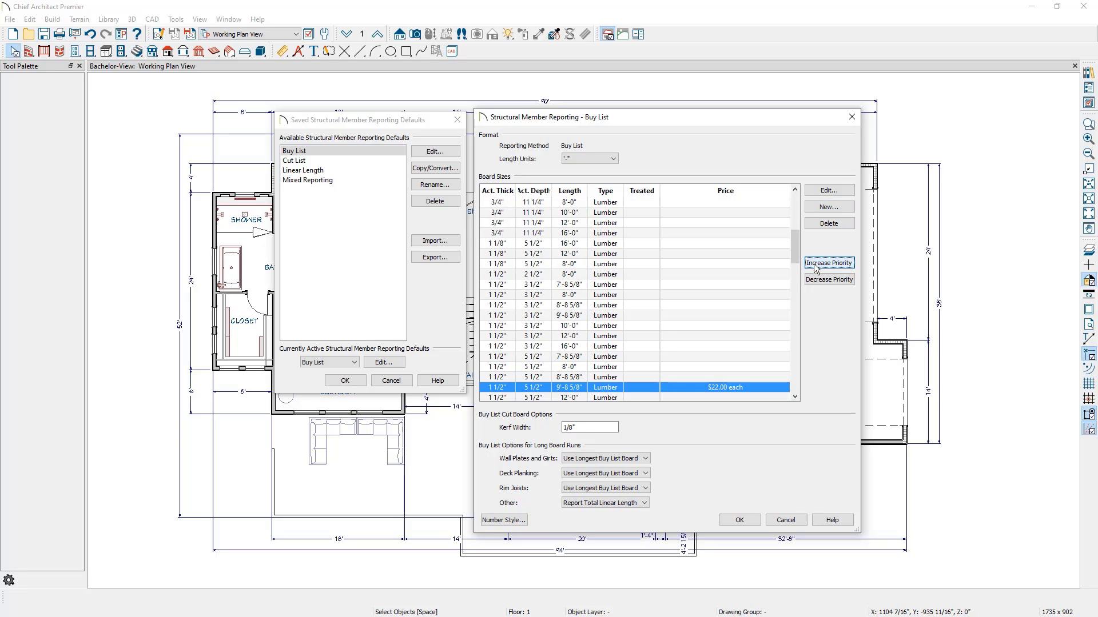
pyautogui.click(750, 520)
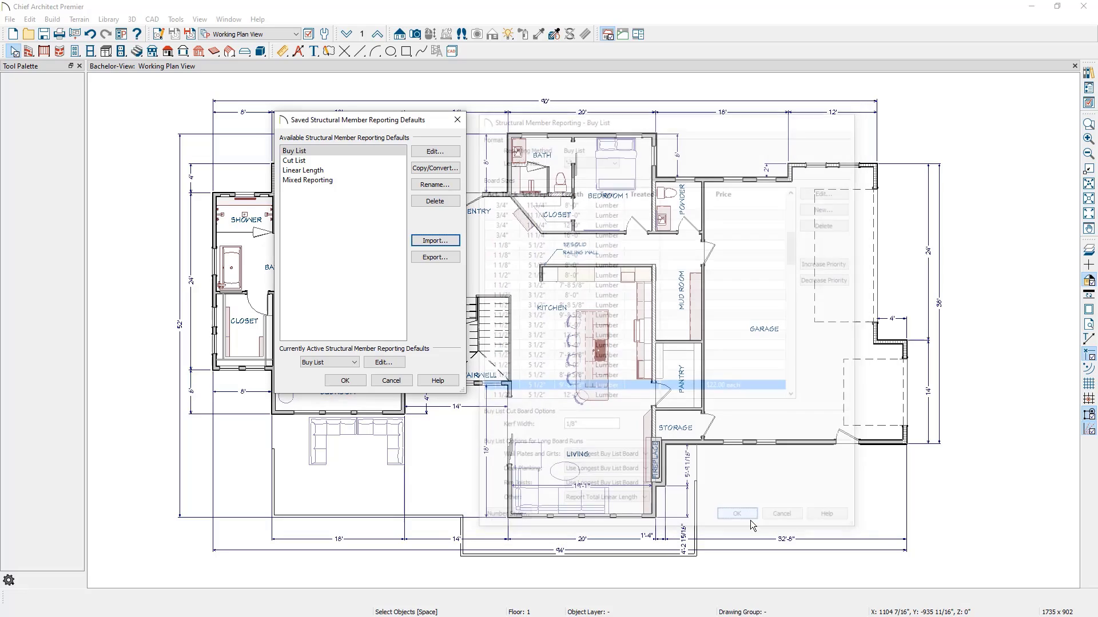
pyautogui.click(346, 381)
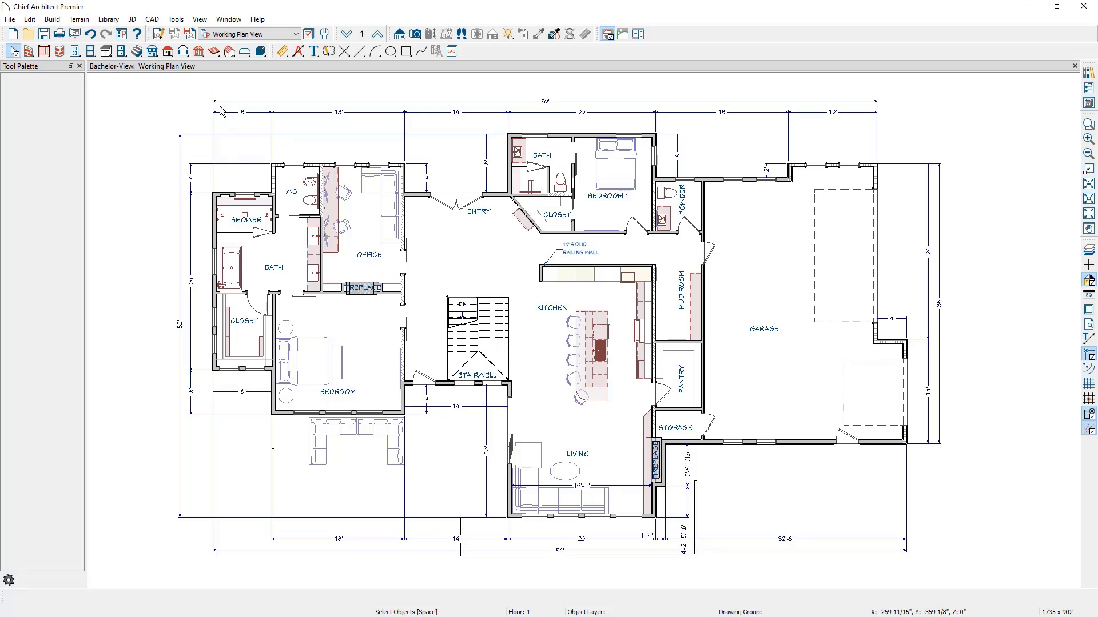
# Calculate a materials list for all floors and check the layers displayed in its Materials List Layer Set
pyautogui.click(175, 19)
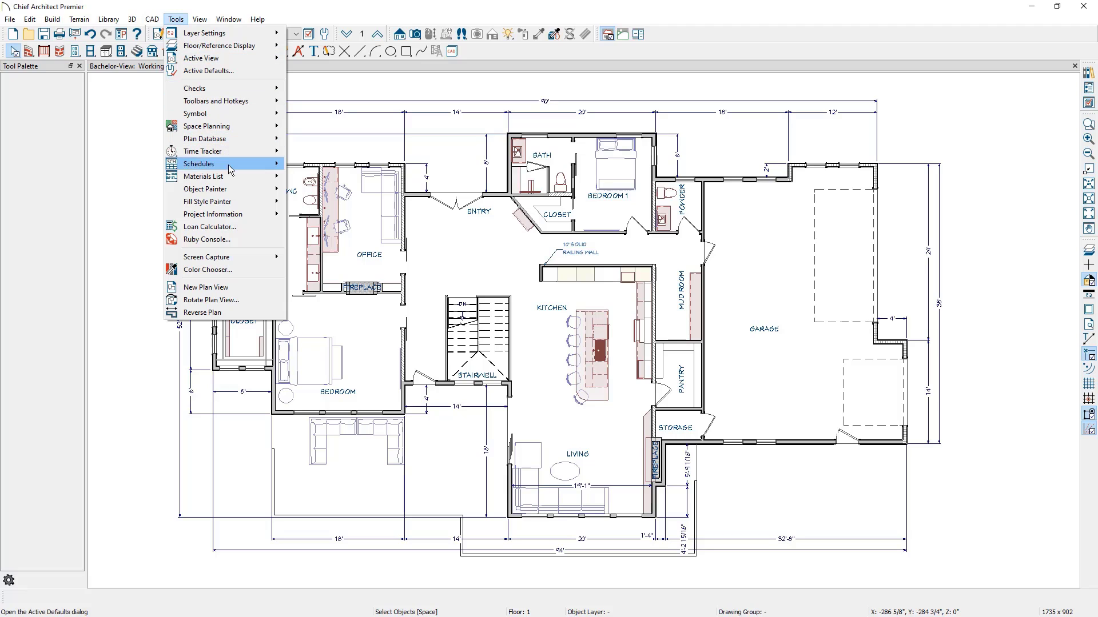
pyautogui.moveTo(243, 176)
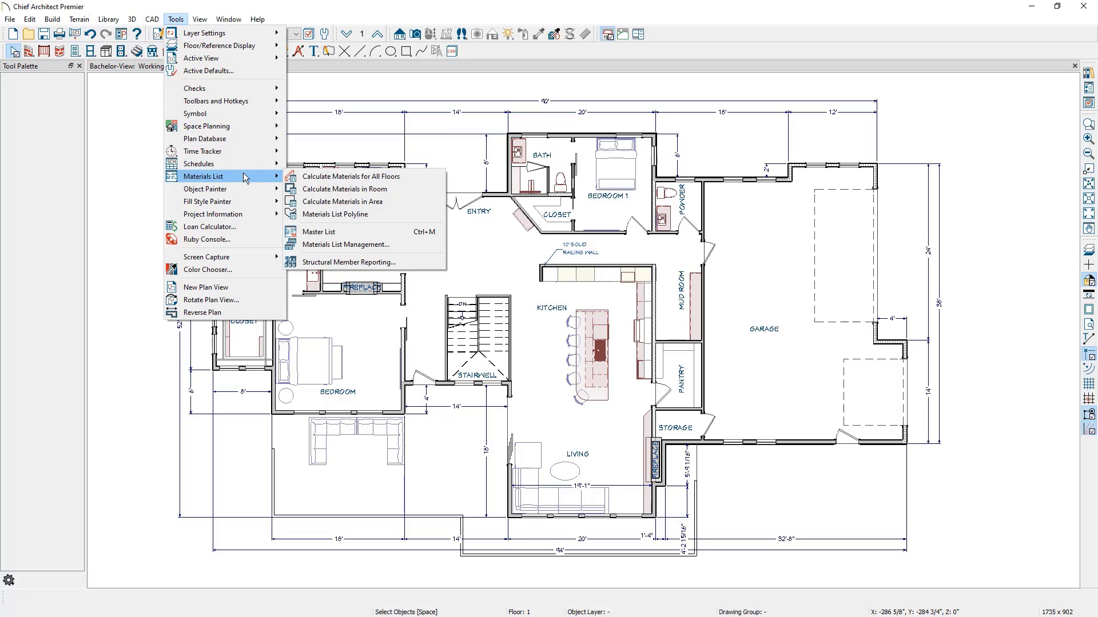
pyautogui.click(313, 181)
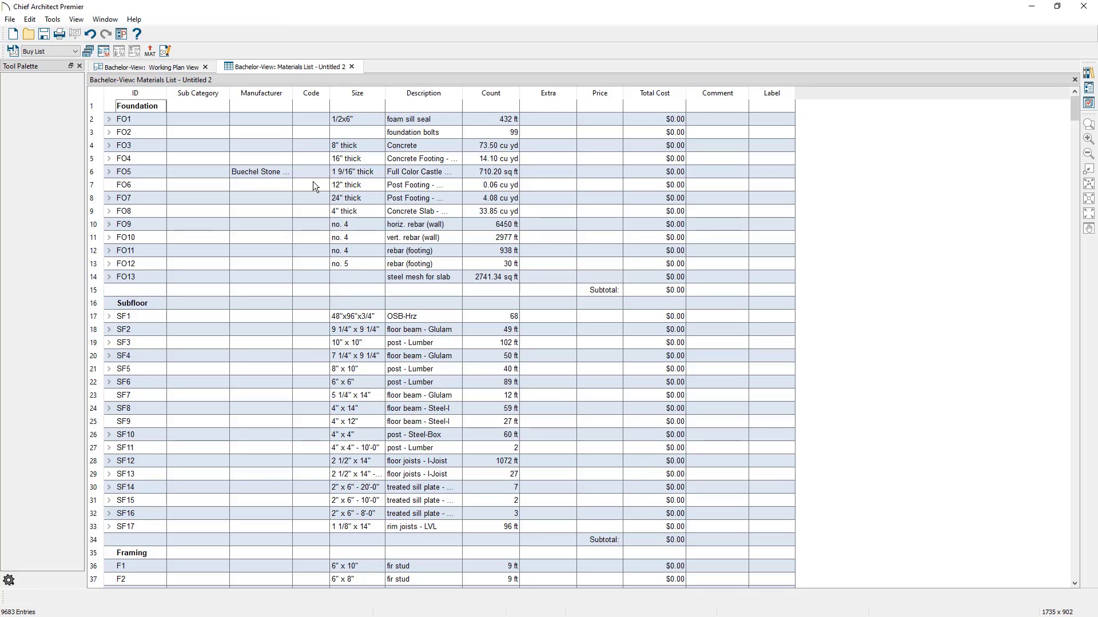
pyautogui.click(1088, 102)
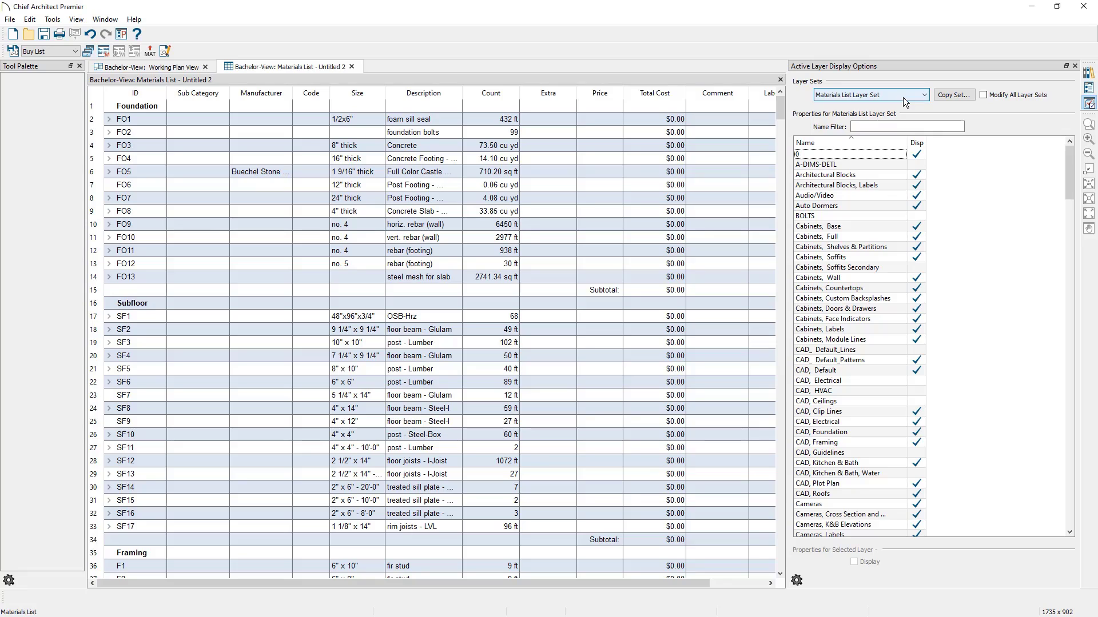
pyautogui.click(1074, 66)
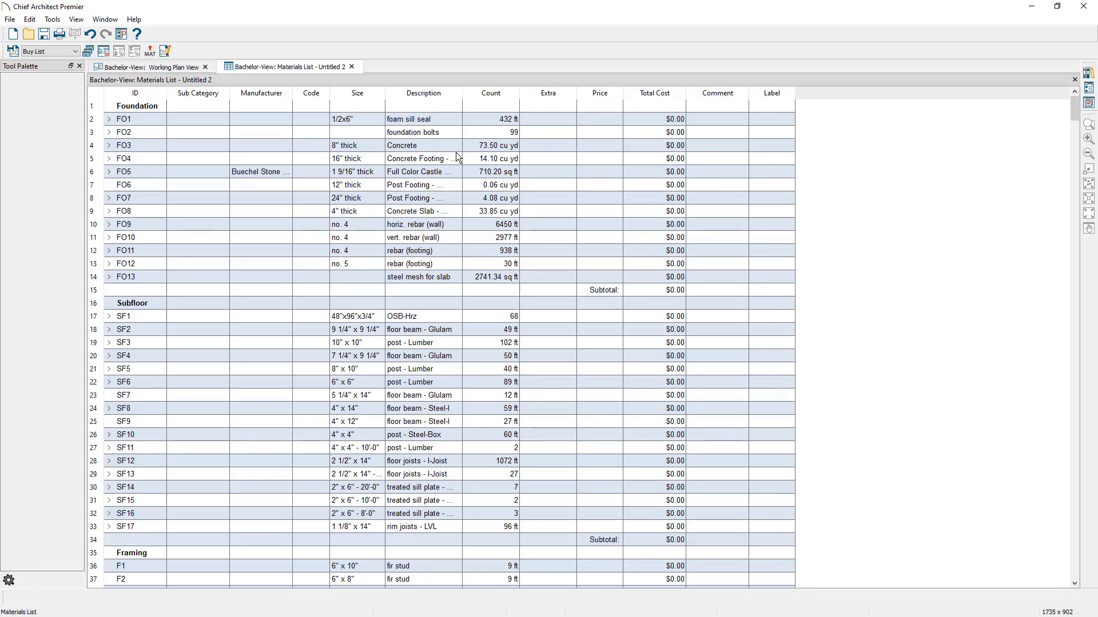
# Limit the materials list to the Framing (F) category only, clearing all other categories
pyautogui.click(165, 51)
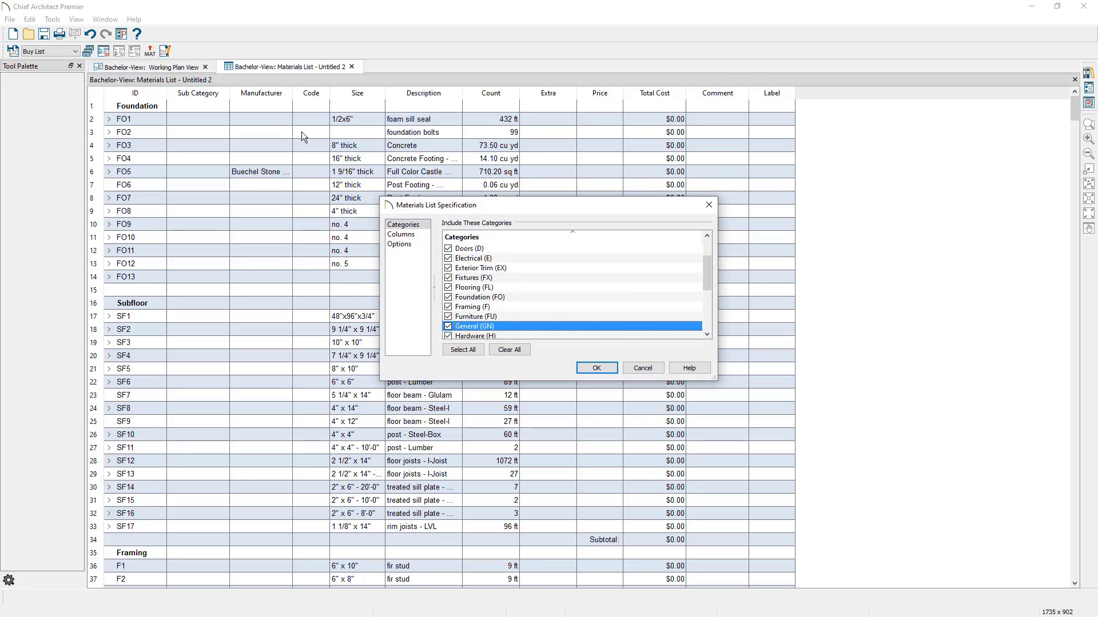
pyautogui.moveTo(714, 378); pyautogui.dragTo(668, 468)
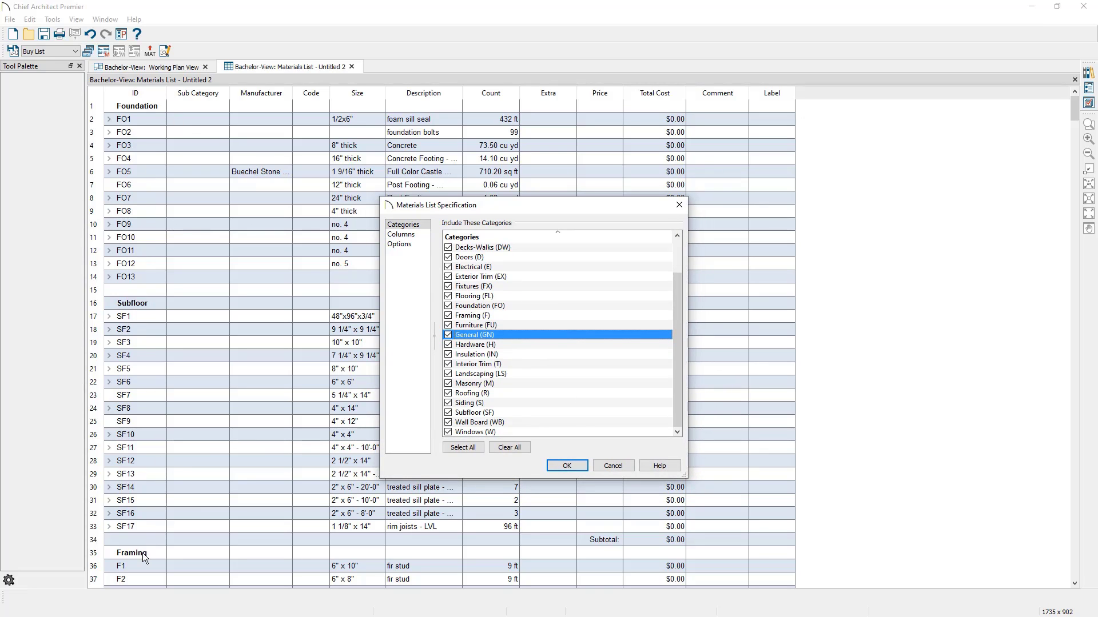
pyautogui.click(514, 450)
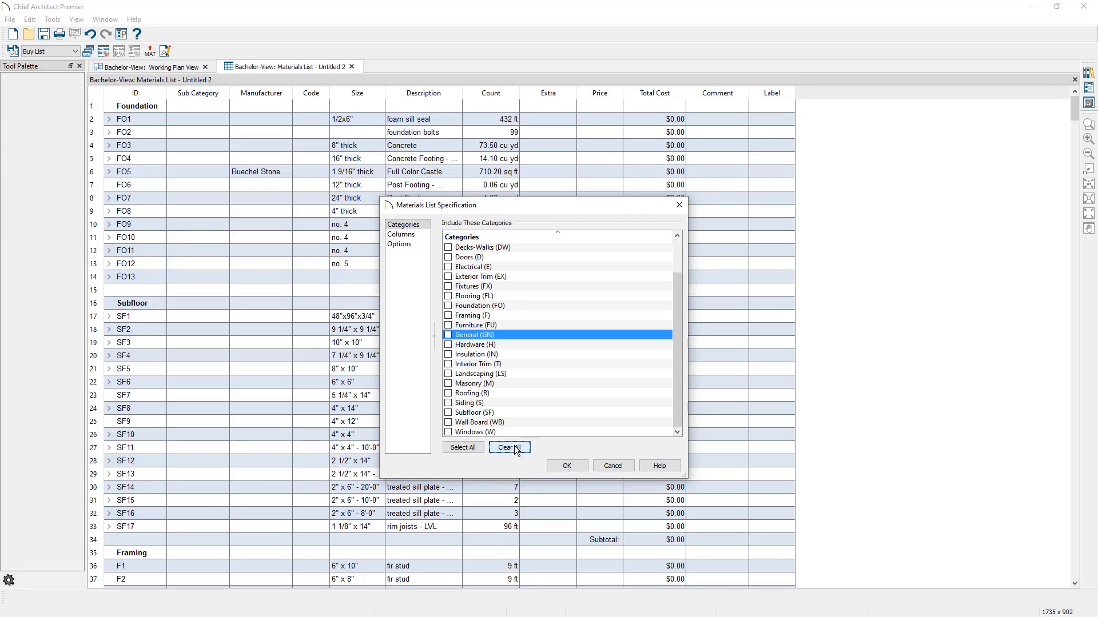
pyautogui.click(448, 316)
pyautogui.click(560, 466)
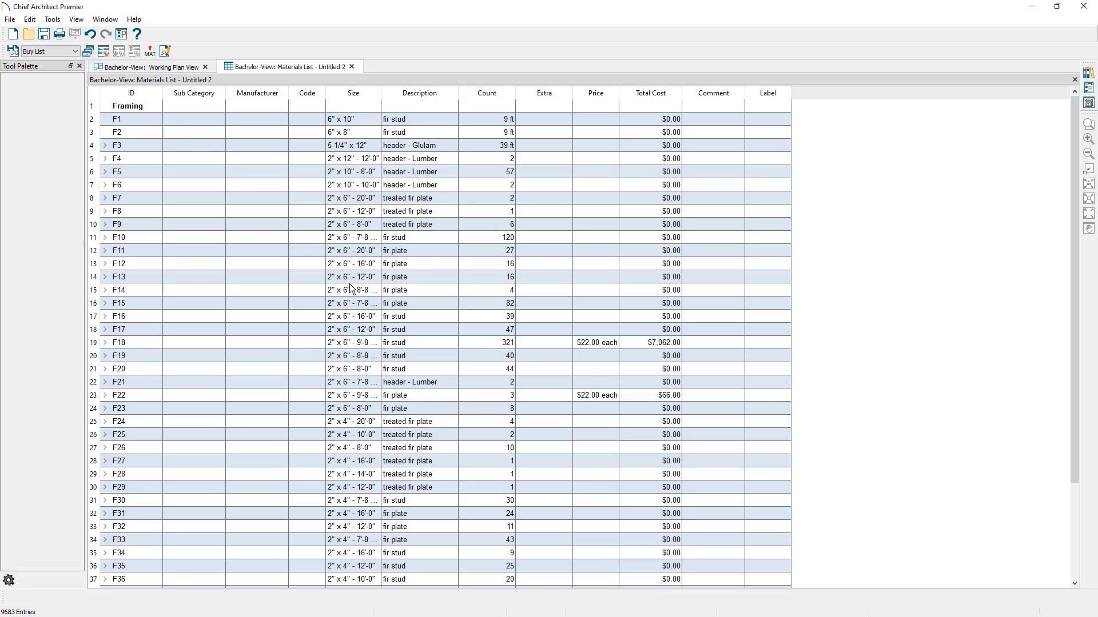
# Widen the Size column to read the full board lengths, review the framing counts and costs through the end, and close the materials list
pyautogui.click(359, 343)
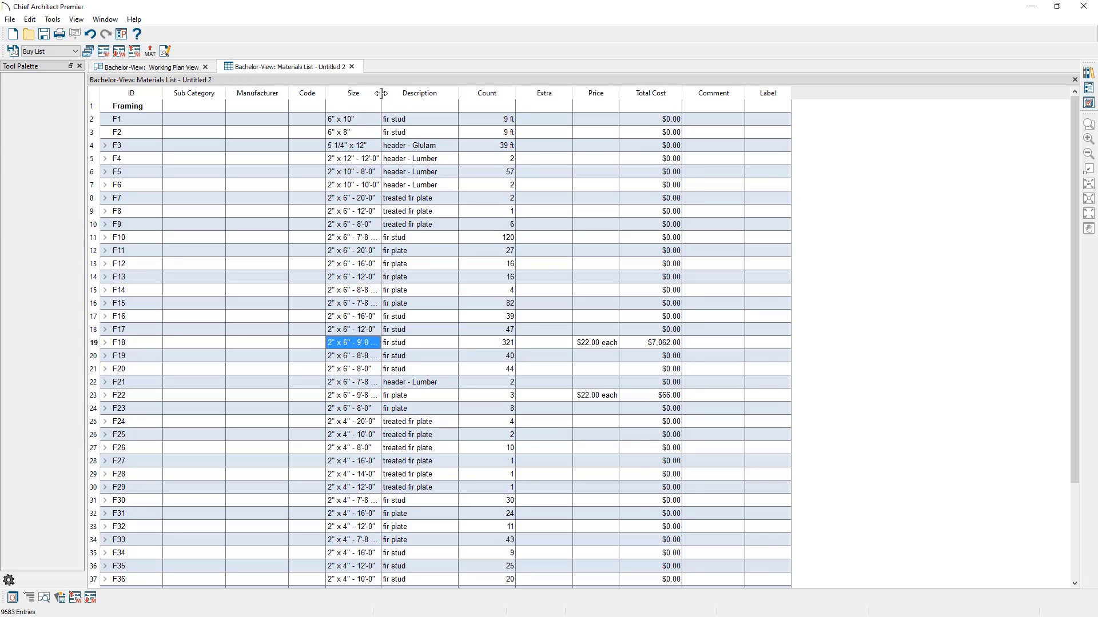
pyautogui.moveTo(380, 92); pyautogui.dragTo(402, 93)
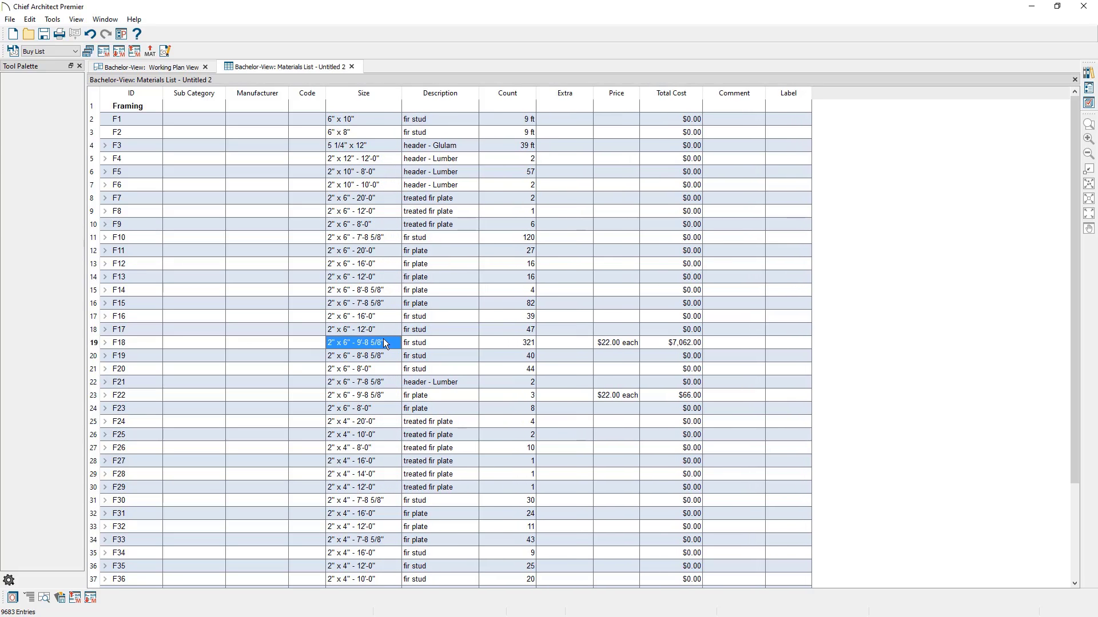
pyautogui.moveTo(689, 353)
pyautogui.moveTo(394, 396)
pyautogui.moveTo(436, 399)
pyautogui.scroll(-3, 746, 403)
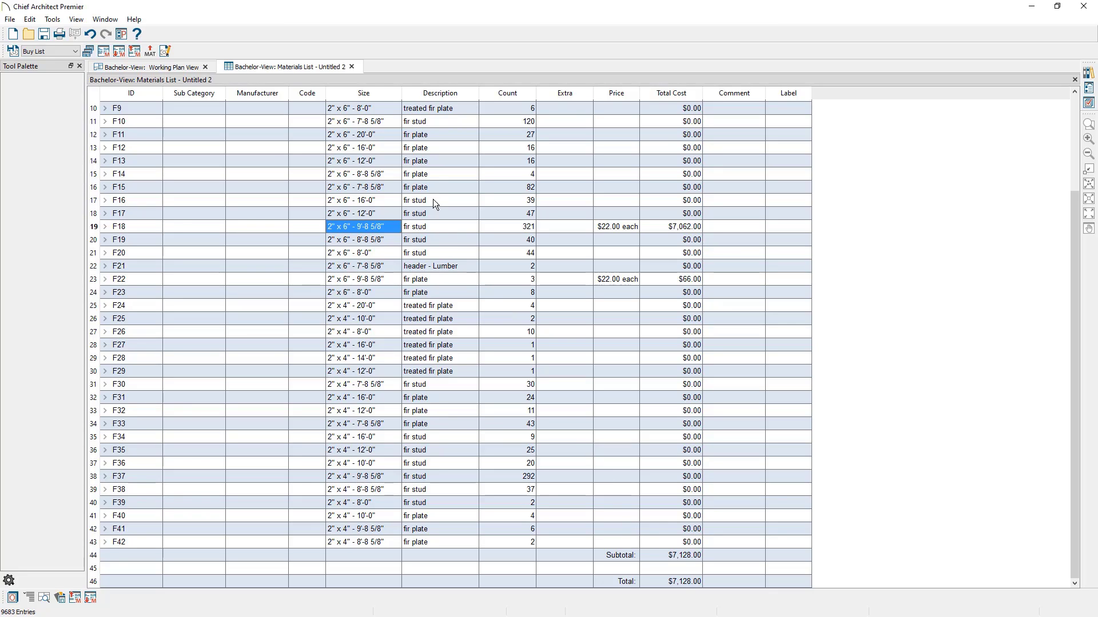
pyautogui.click(351, 67)
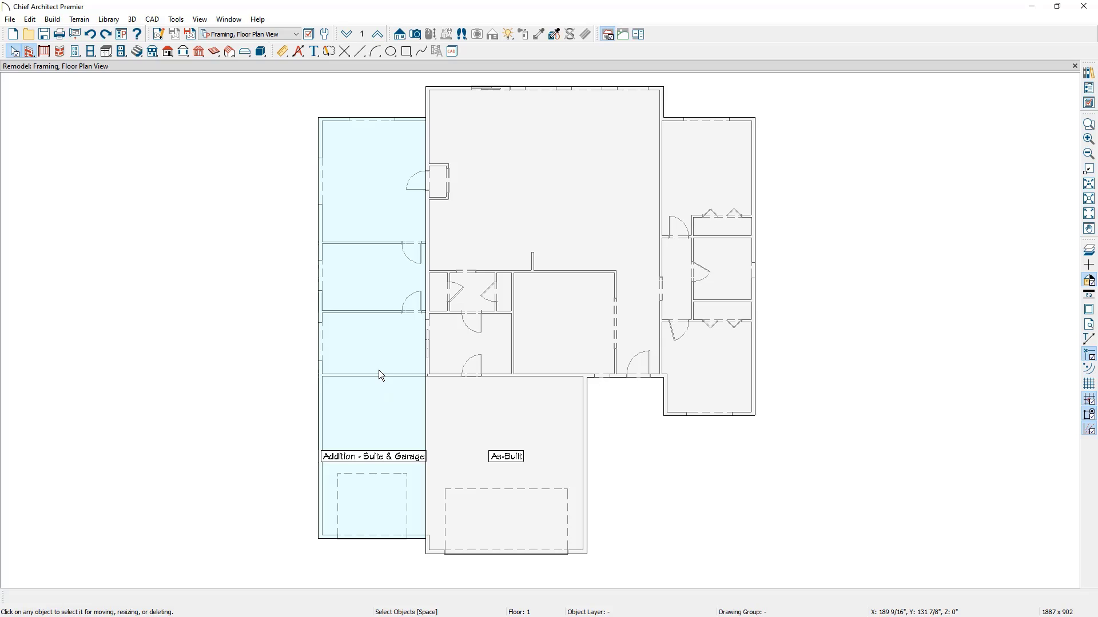
# Build floor framing for the three rooms north of the garage in the addition, and check the joists on the foundation floor
pyautogui.click(373, 345)
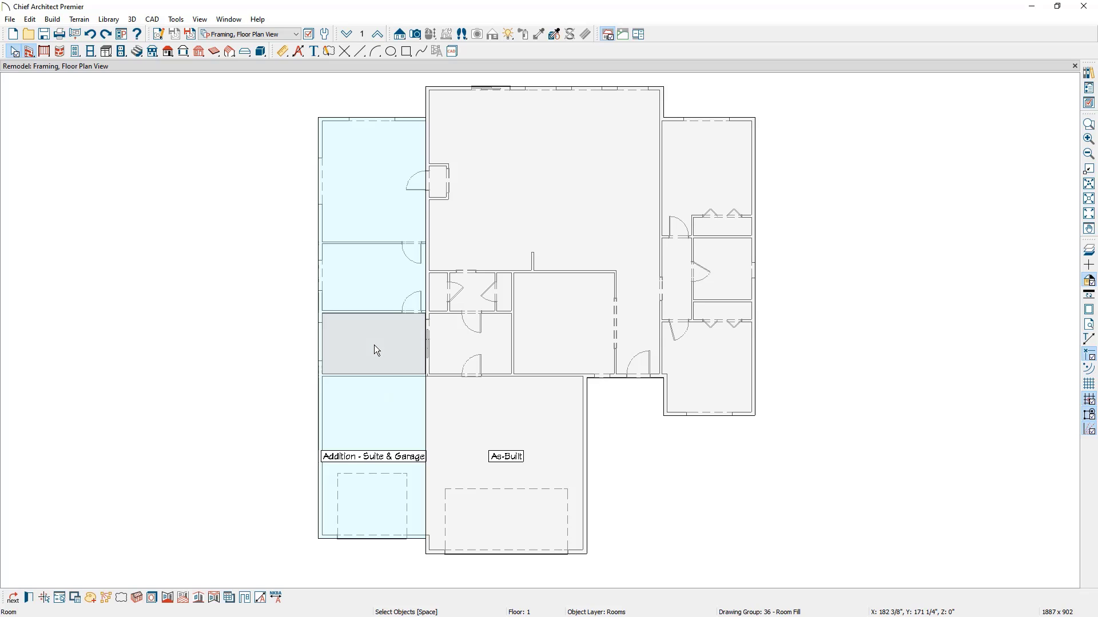
pyautogui.keyDown('shift'); pyautogui.click(373, 277); pyautogui.keyUp('shift')
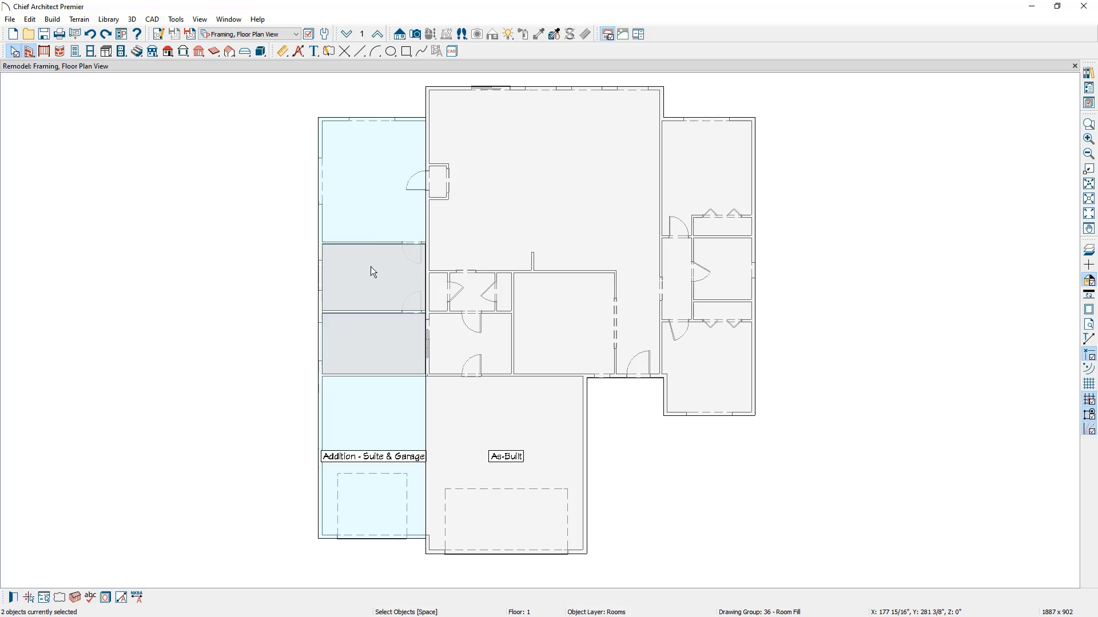
pyautogui.keyDown('shift'); pyautogui.click(371, 205); pyautogui.keyUp('shift')
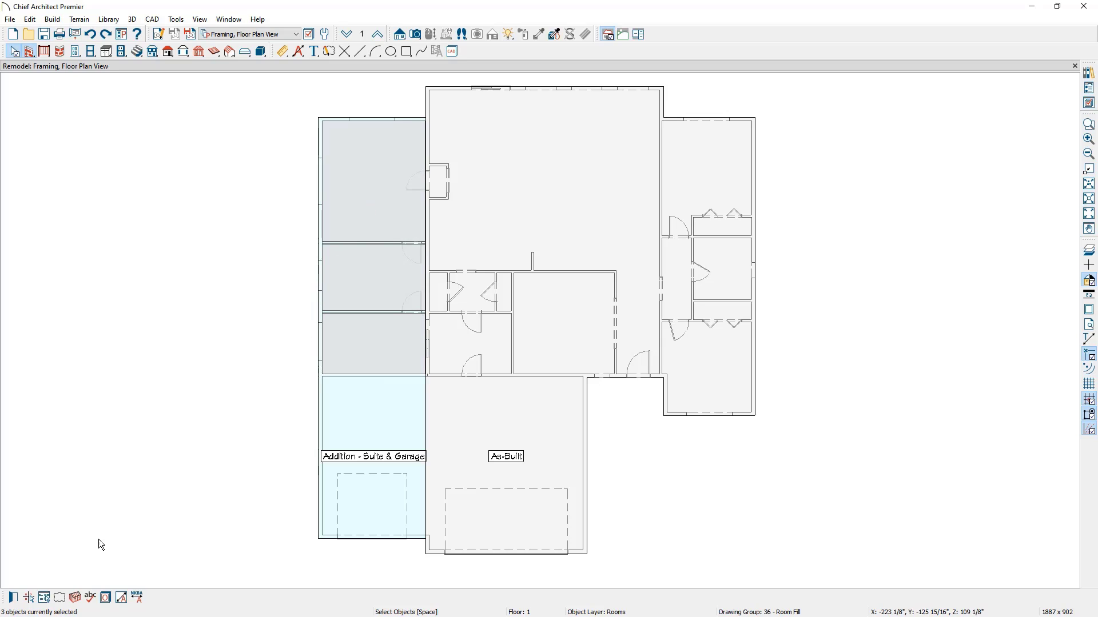
pyautogui.click(75, 594)
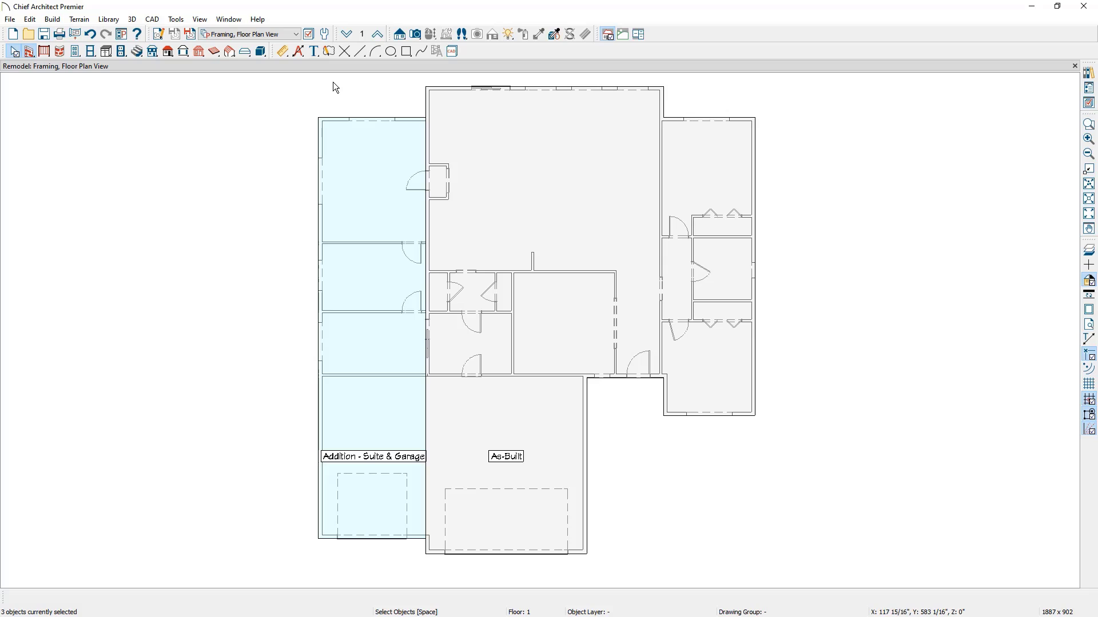
pyautogui.click(347, 34)
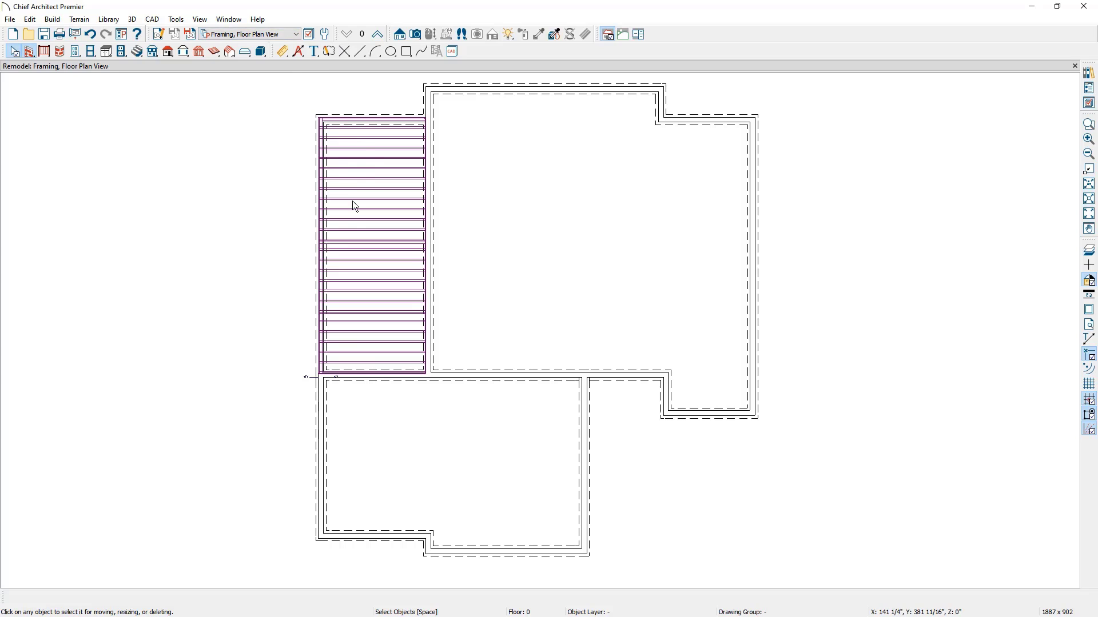
pyautogui.click(379, 38)
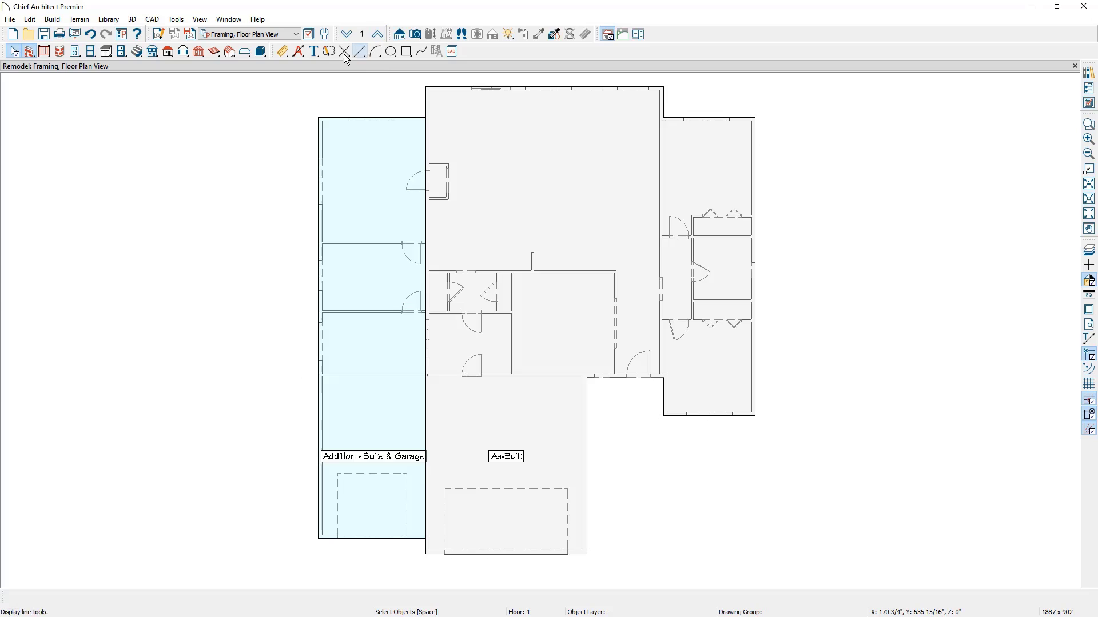
# Select all walls of the suite and garage addition as a group and build their wall framing
pyautogui.click(29, 52)
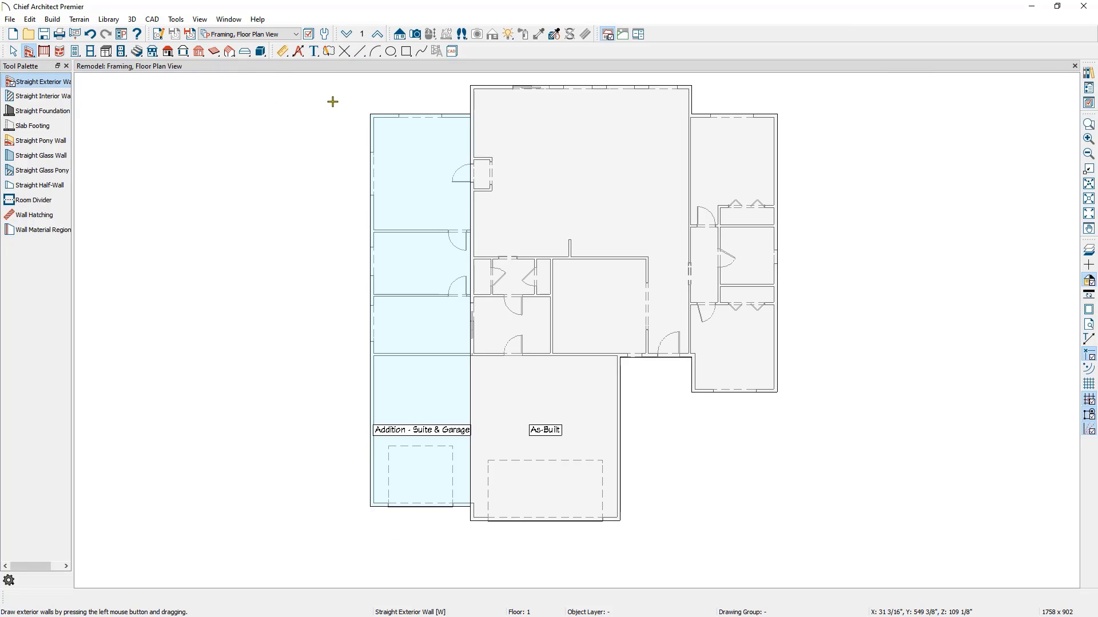
pyautogui.moveTo(334, 103)
pyautogui.mouseDown()
pyautogui.moveTo(404, 423)
pyautogui.moveTo(460, 534)
pyautogui.mouseUp()
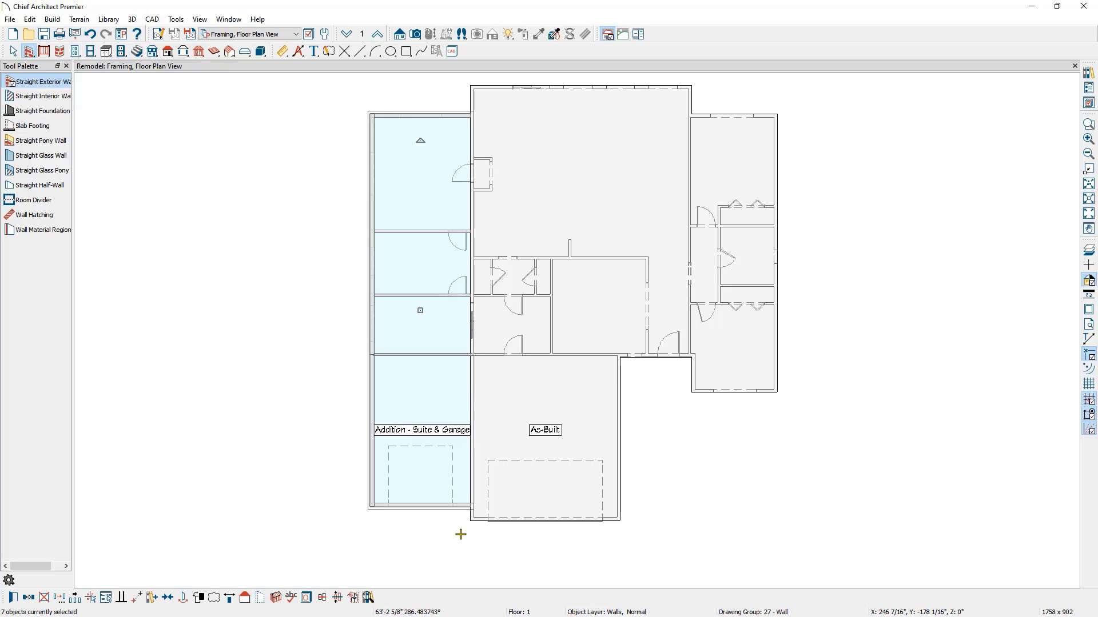
pyautogui.click(276, 598)
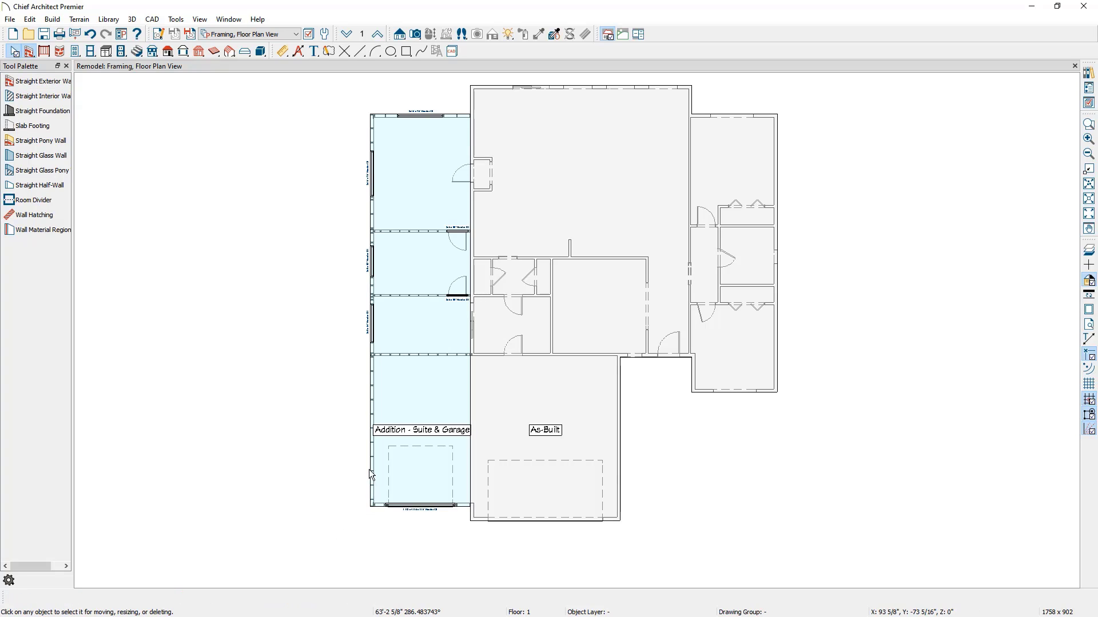
# Create a perspective framing overview of the remodel and orbit it to inspect the addition's framing
pyautogui.click(415, 34)
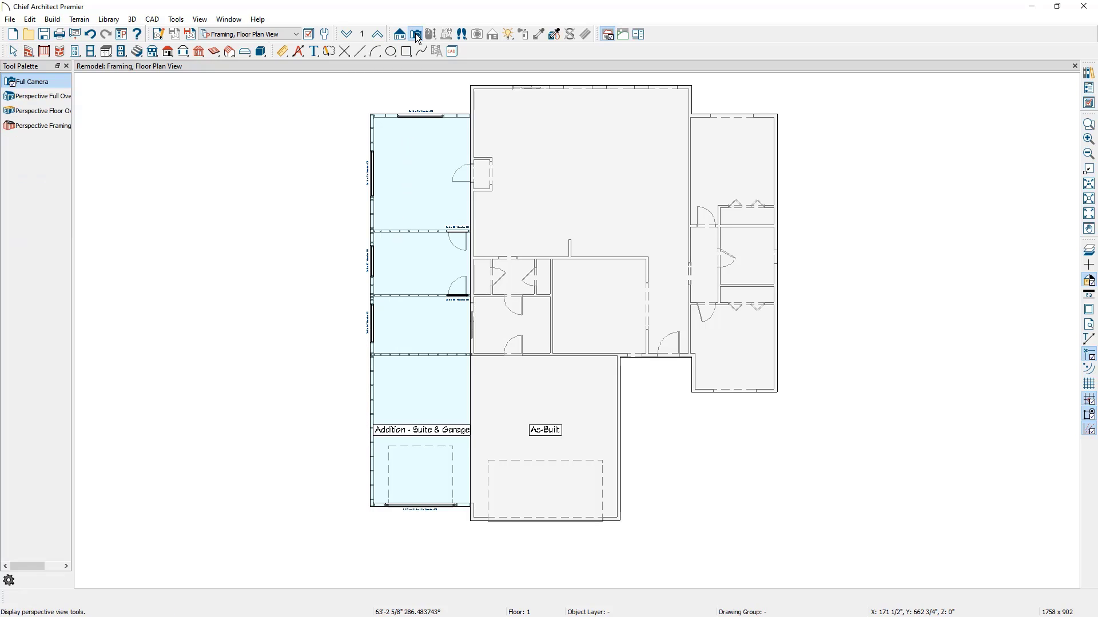
pyautogui.click(57, 127)
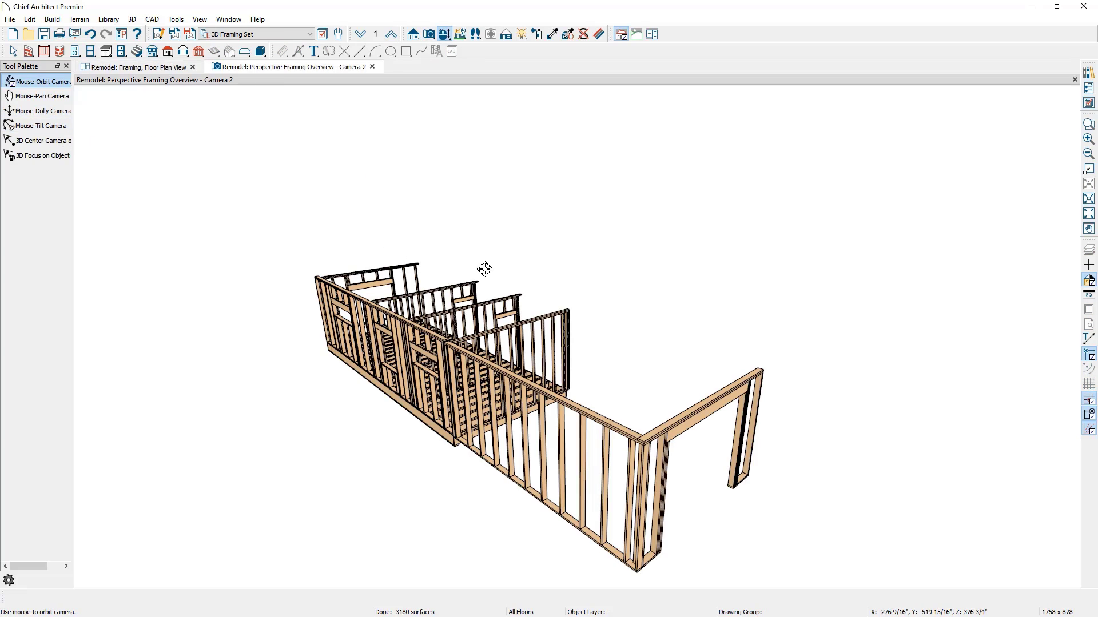
pyautogui.moveTo(485, 269); pyautogui.dragTo(391, 321)
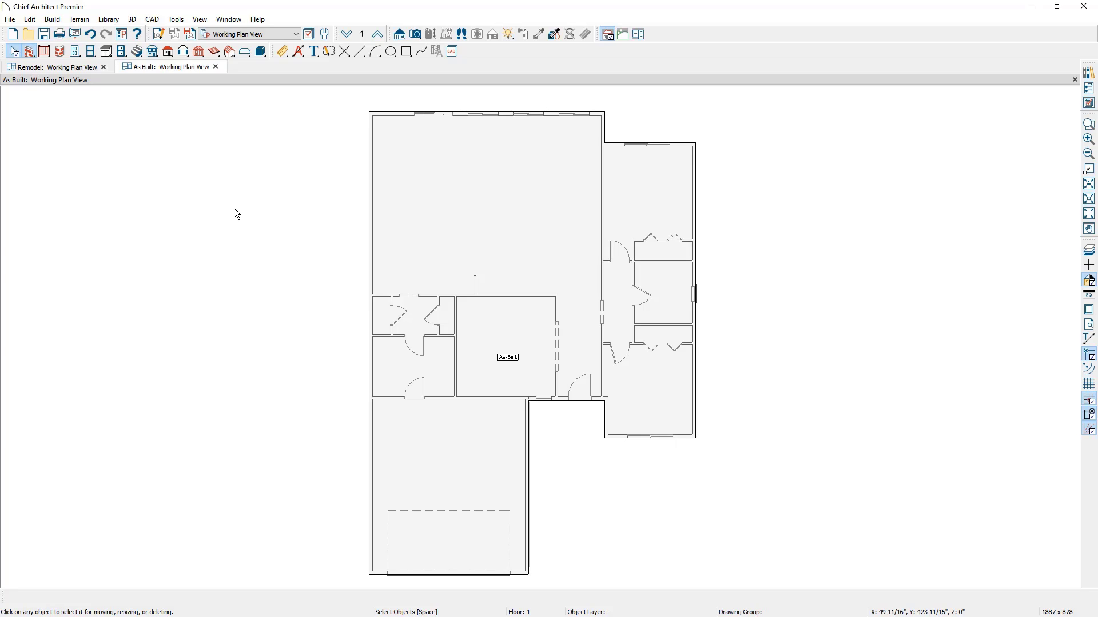
# Compare the Remodel and As Built plans, and show the Remodel plan as the reference floor in the As Built plan
pyautogui.click(75, 68)
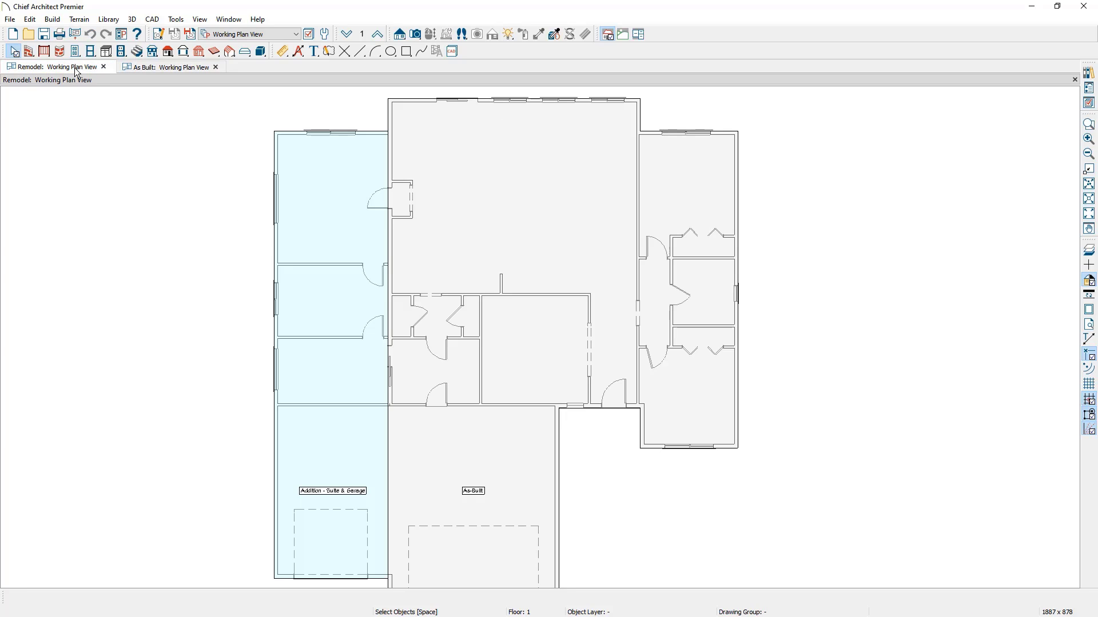
pyautogui.click(174, 68)
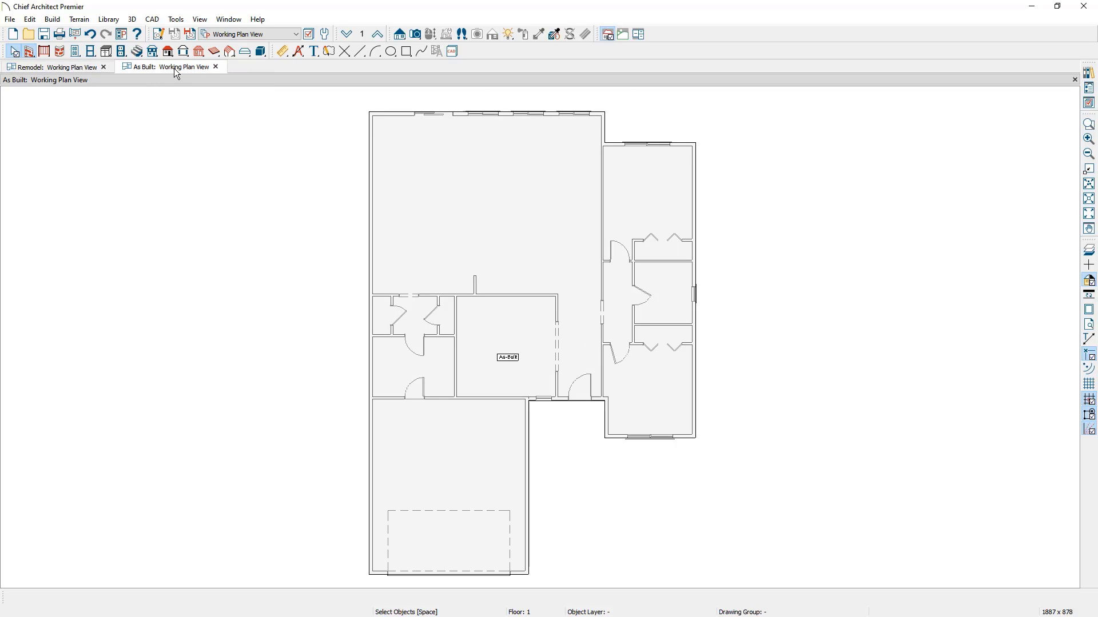
pyautogui.click(362, 35)
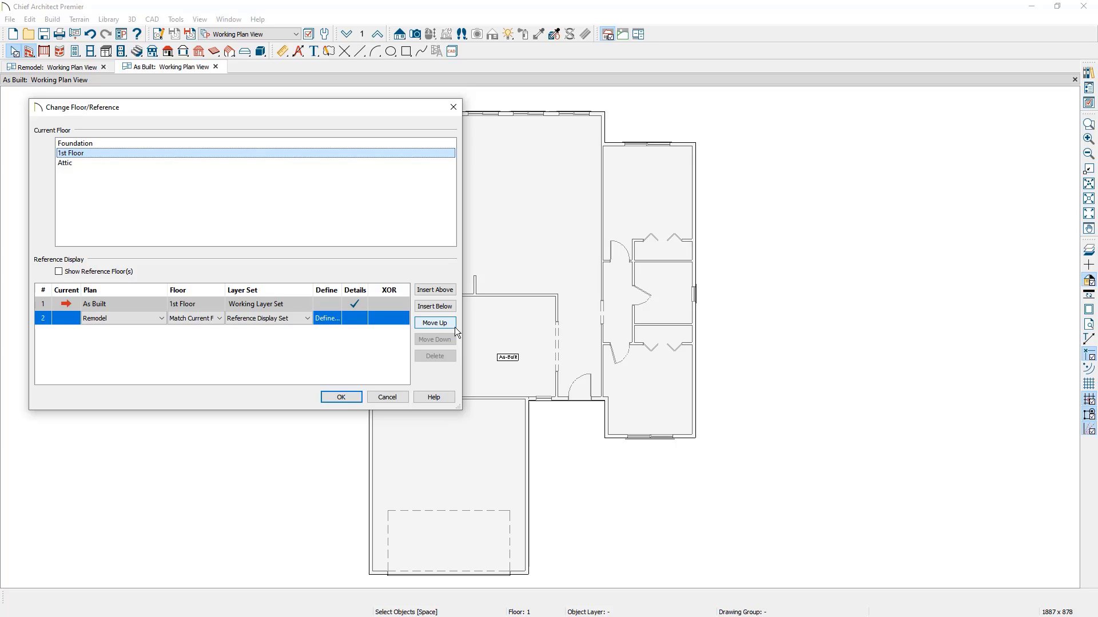
pyautogui.click(115, 273)
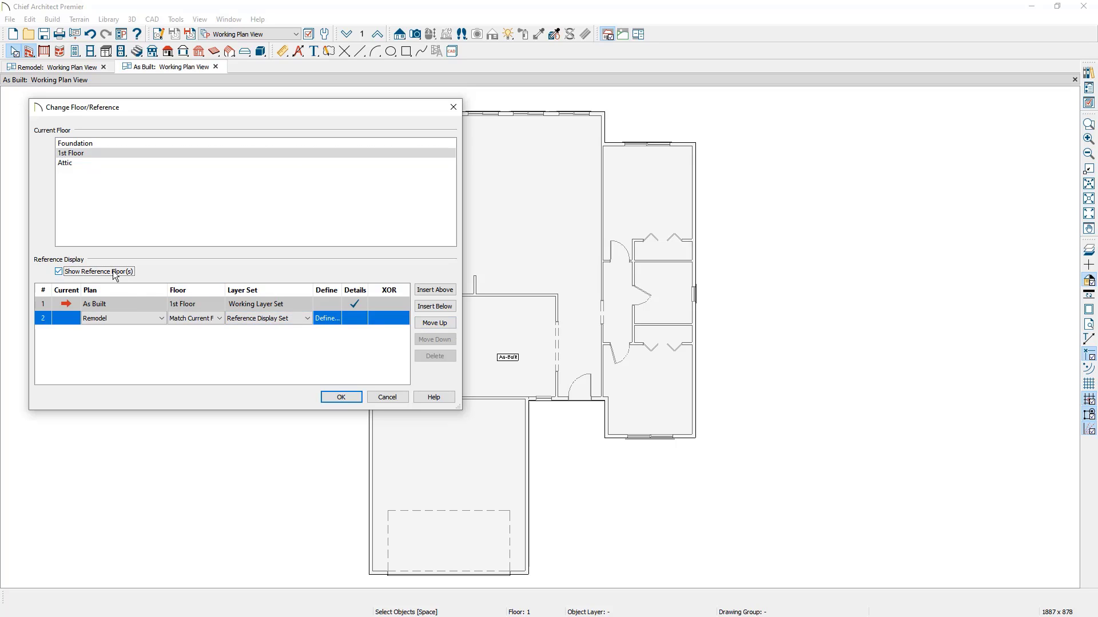
pyautogui.click(330, 397)
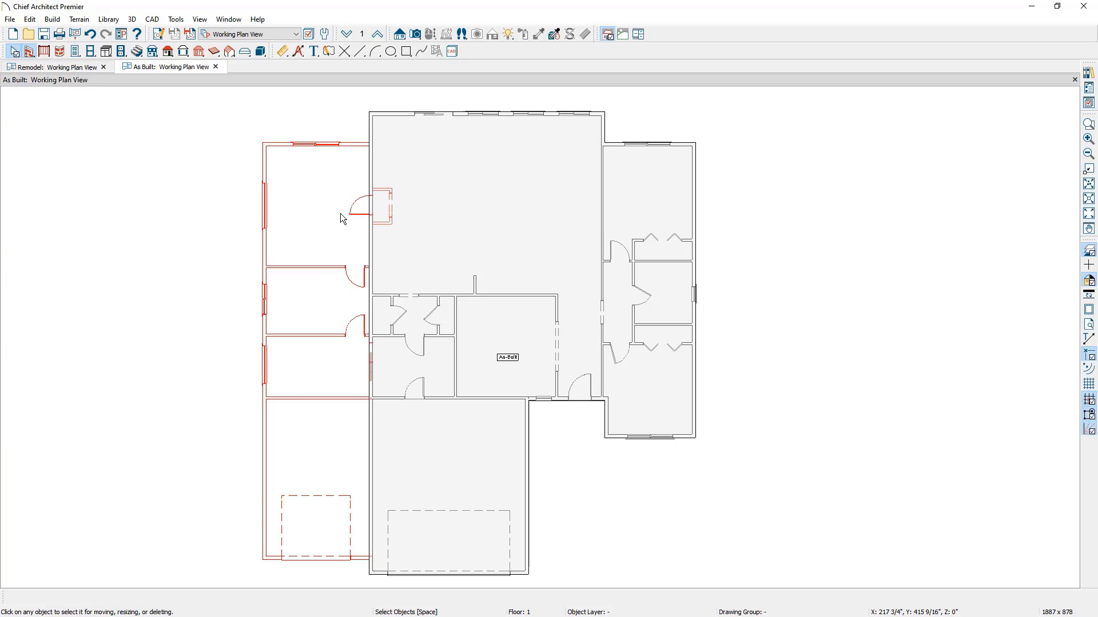
# Create a perspective floor overview of the As Built plan and show the Remodel reference model with the Glass House Reference rendering technique
pyautogui.click(416, 35)
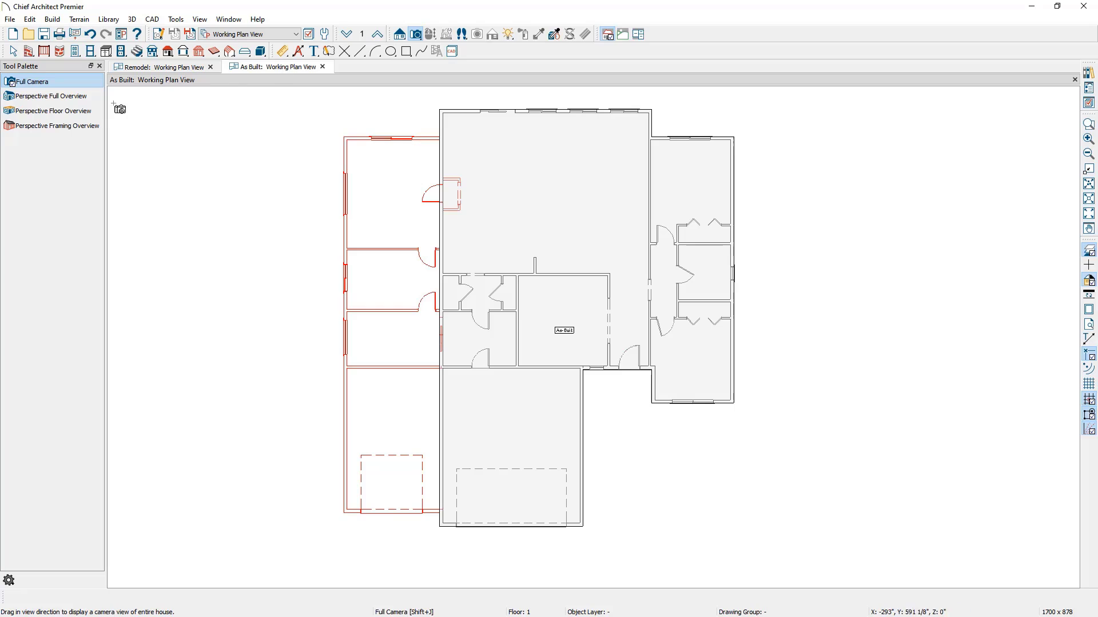
pyautogui.click(81, 113)
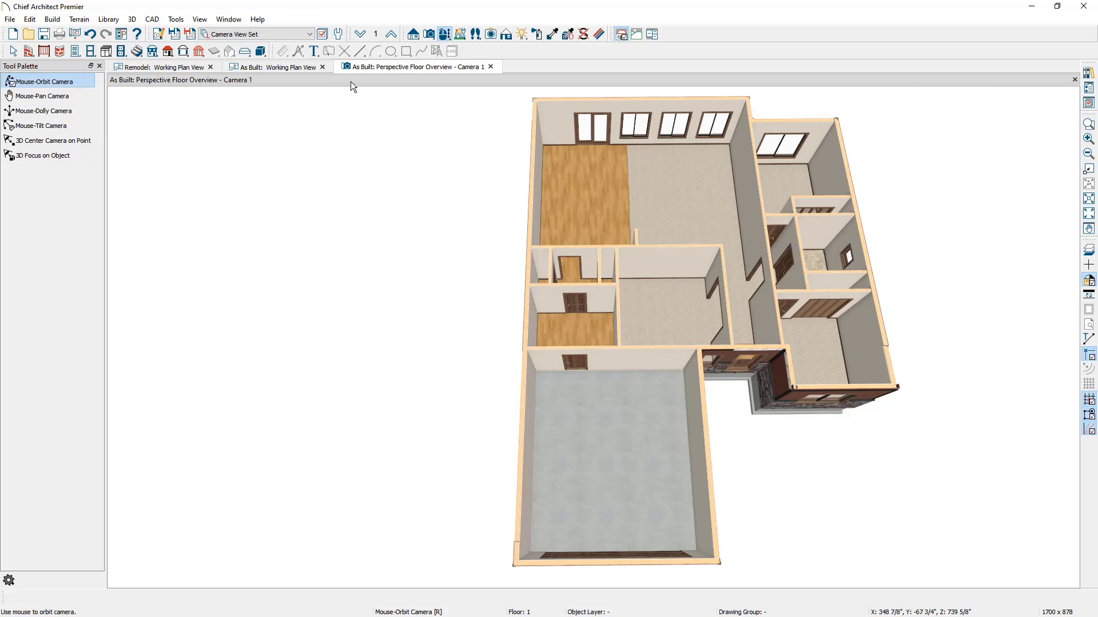
pyautogui.click(375, 35)
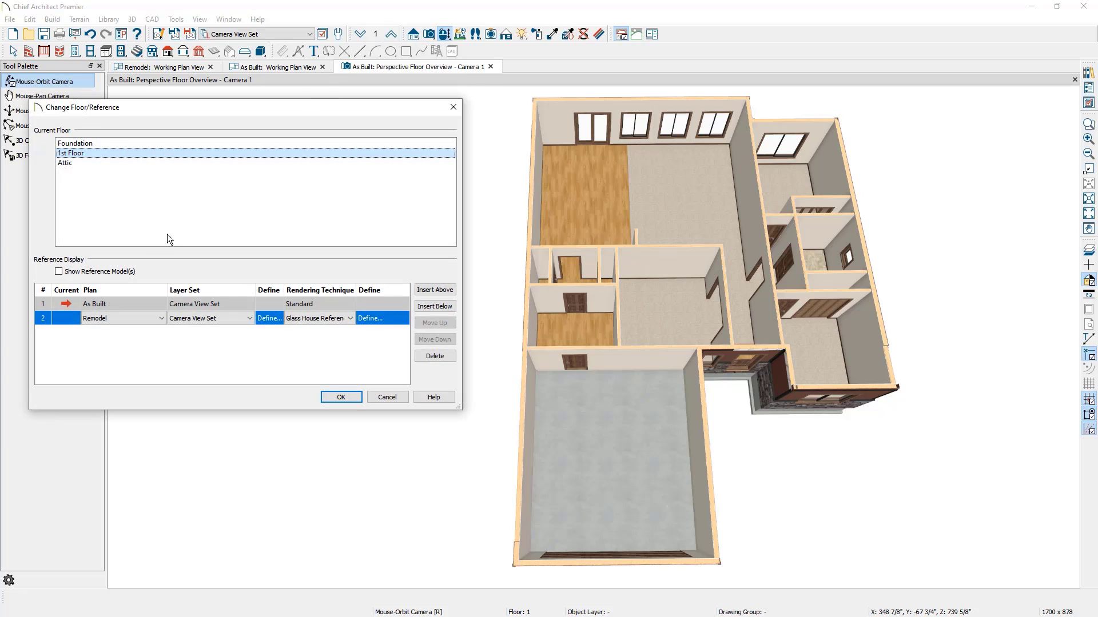
pyautogui.click(122, 271)
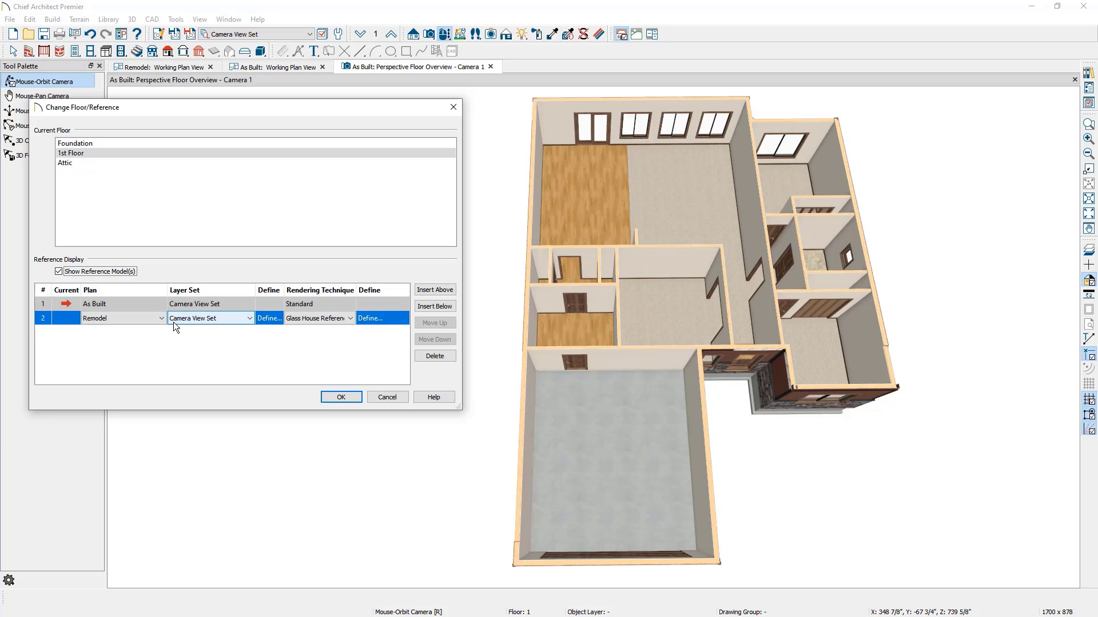
pyautogui.click(339, 317)
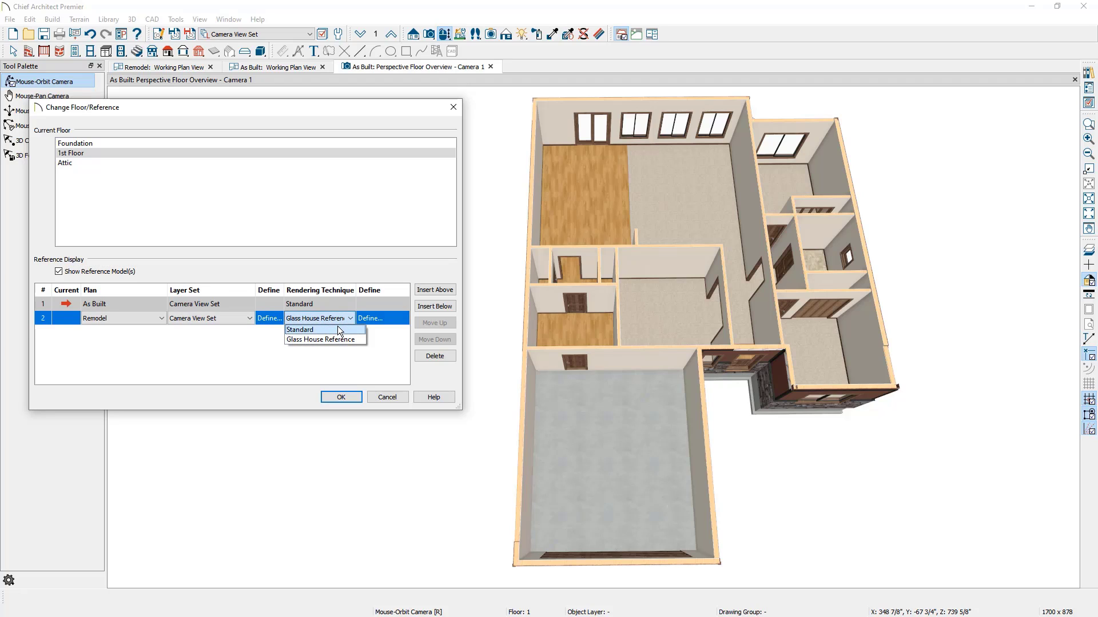
pyautogui.click(337, 339)
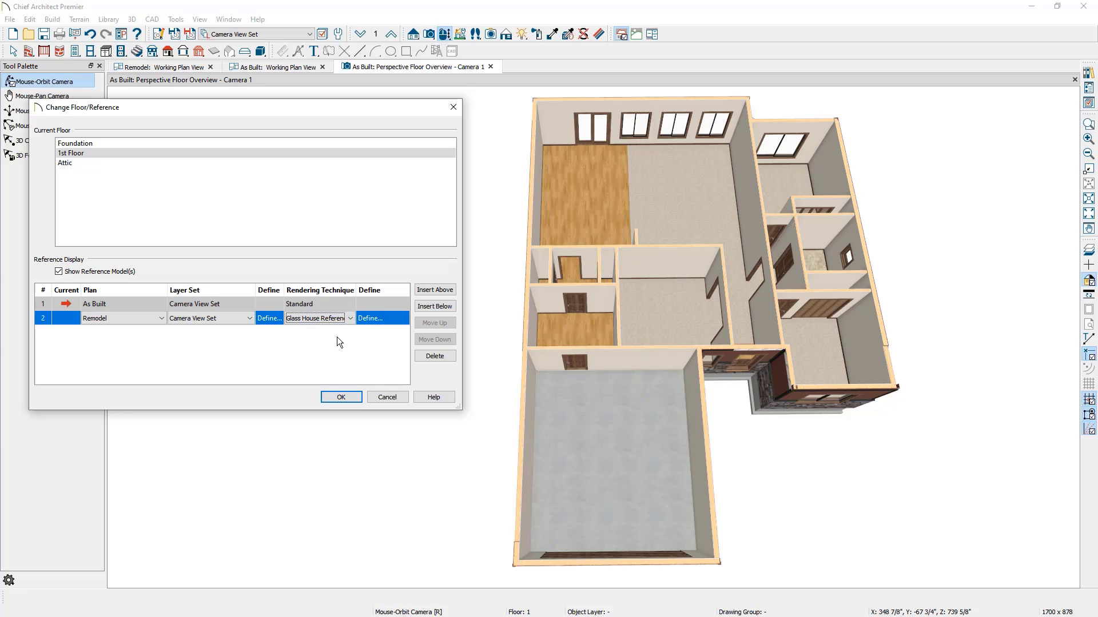
pyautogui.click(343, 397)
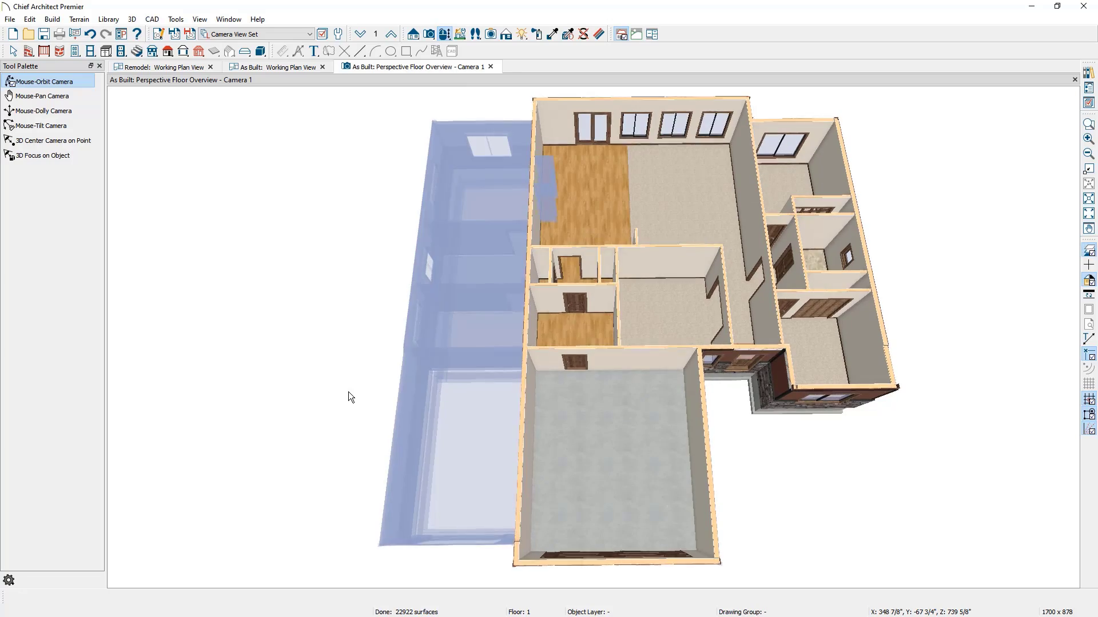
pyautogui.moveTo(348, 389); pyautogui.dragTo(361, 318)
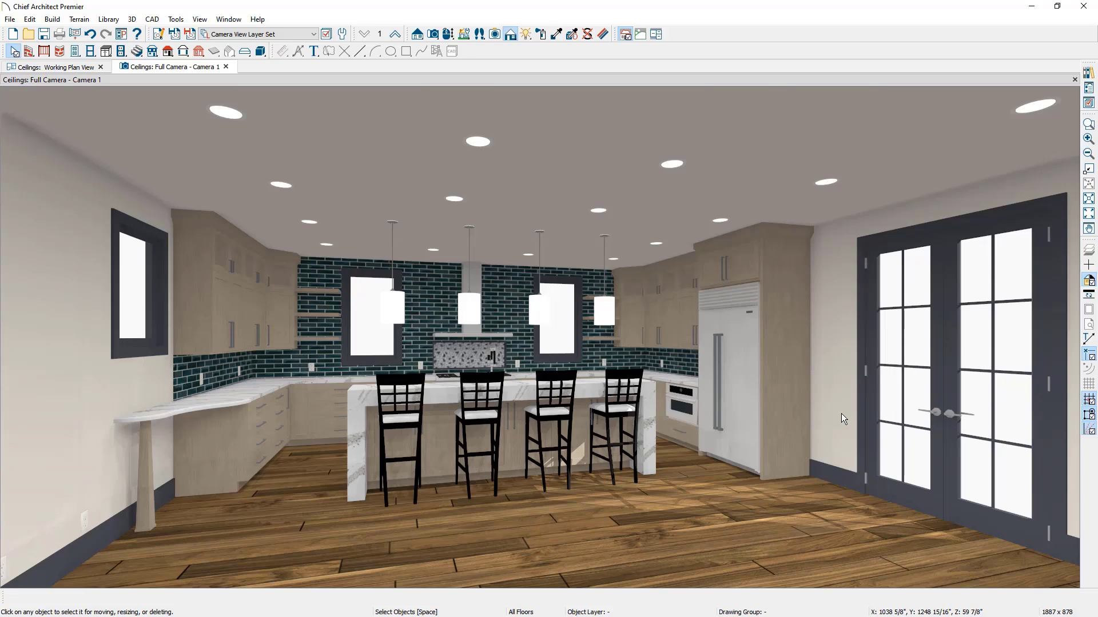
# Create a recessed tray ceiling in the kitchen, 24" wide and 12" deep, reviewing its moldings, rope lights and materials before accepting
pyautogui.click(647, 517)
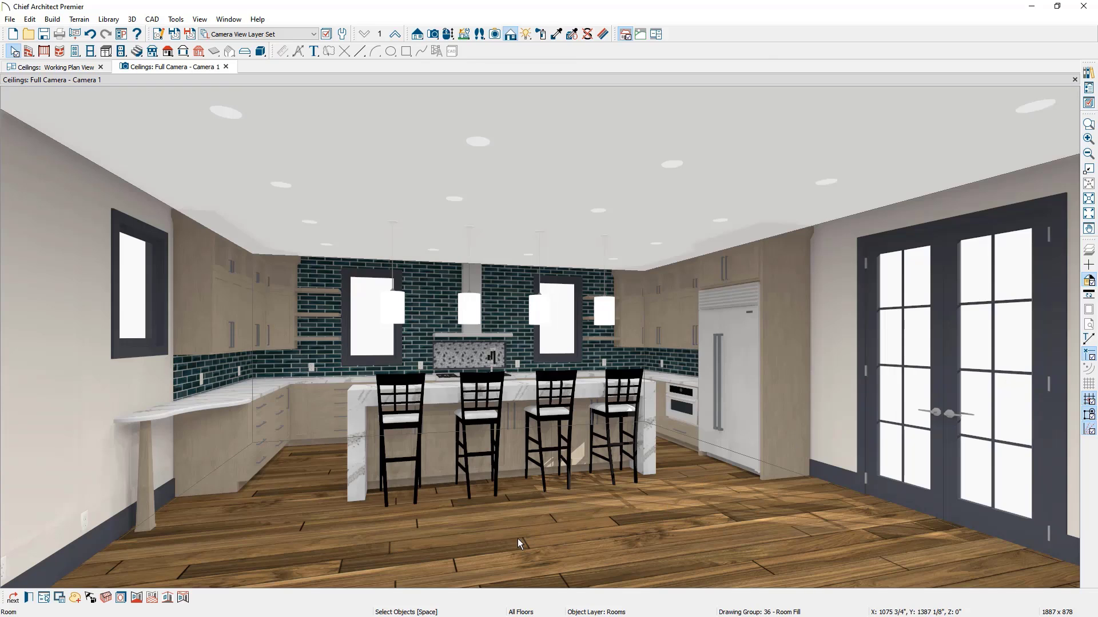
pyautogui.click(184, 598)
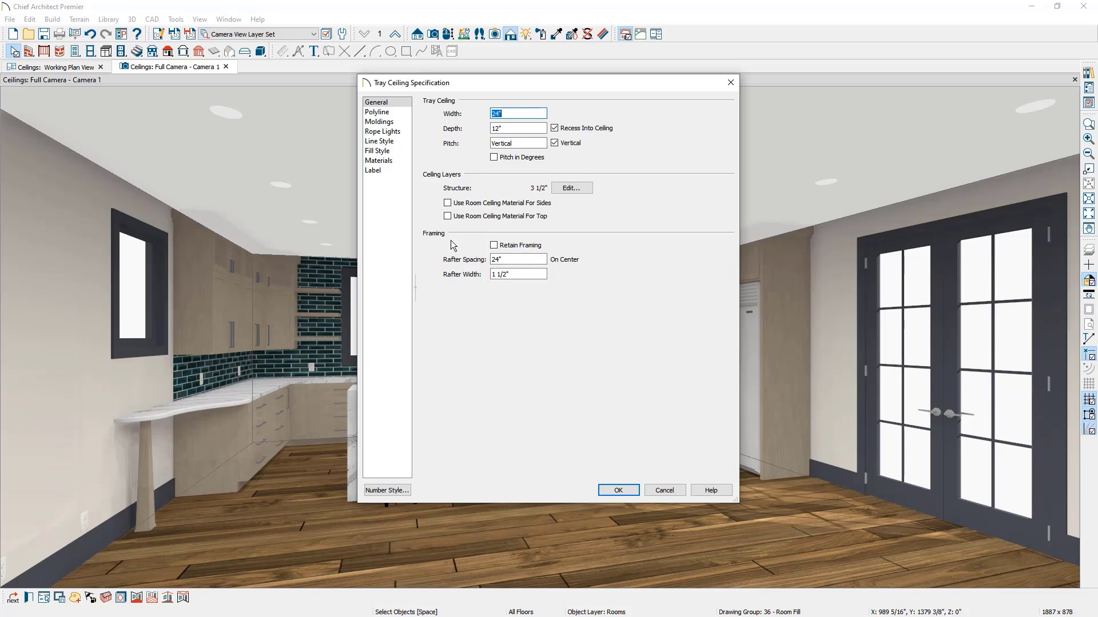
pyautogui.click(394, 123)
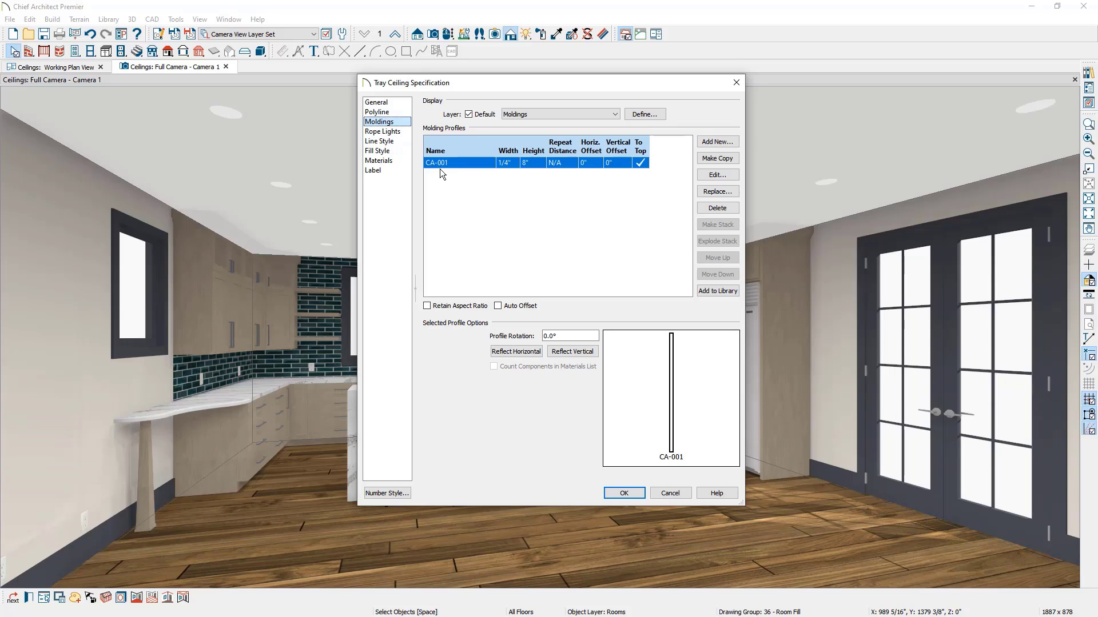
pyautogui.click(401, 134)
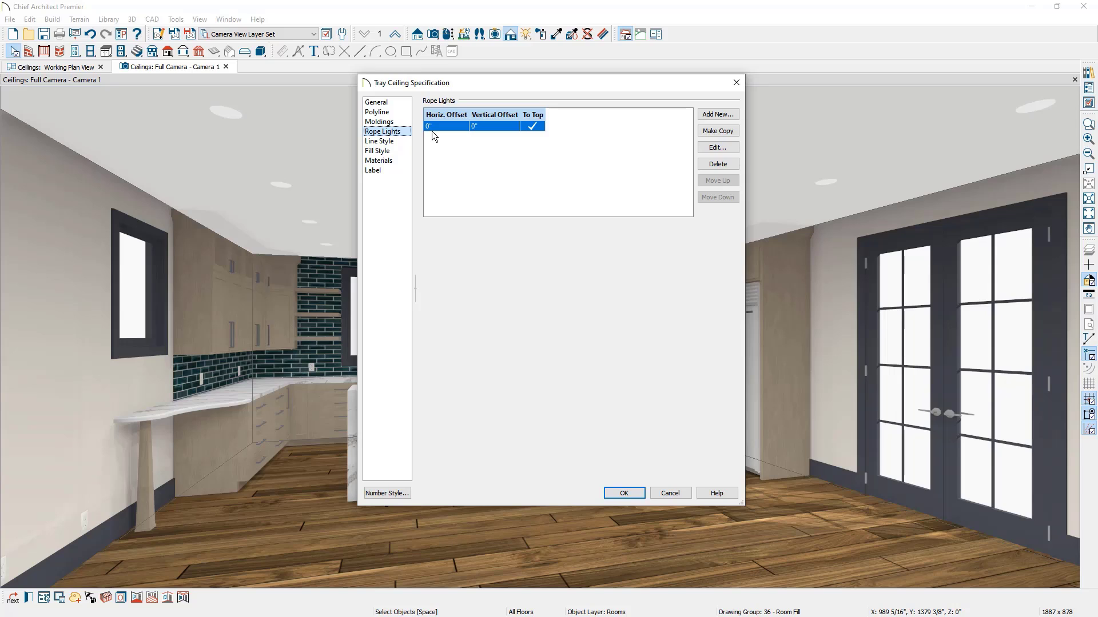
pyautogui.click(403, 162)
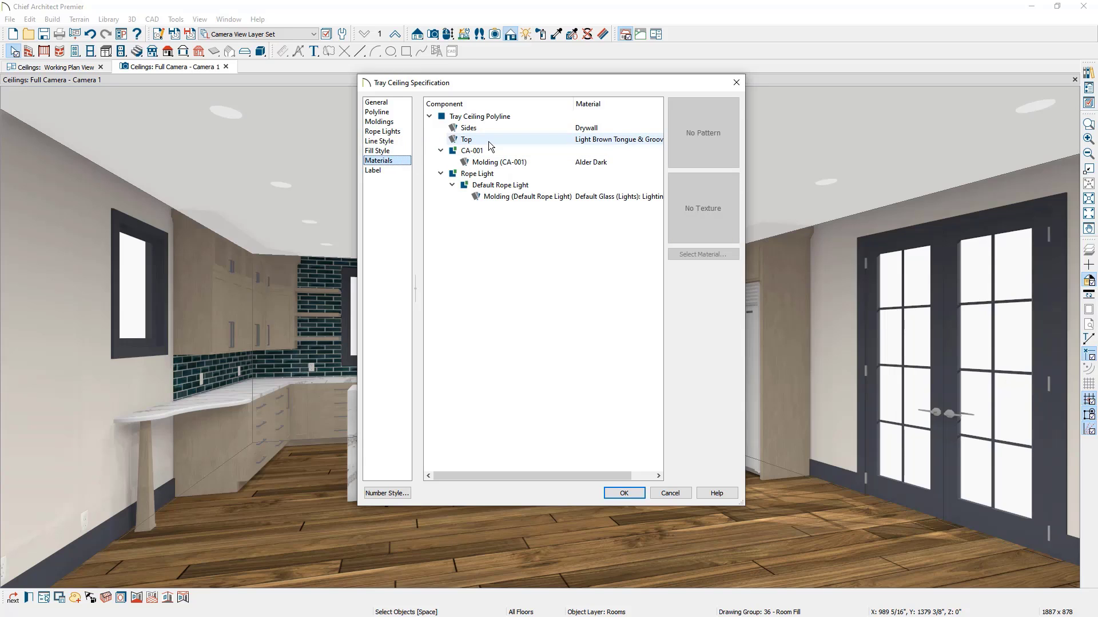
pyautogui.click(620, 493)
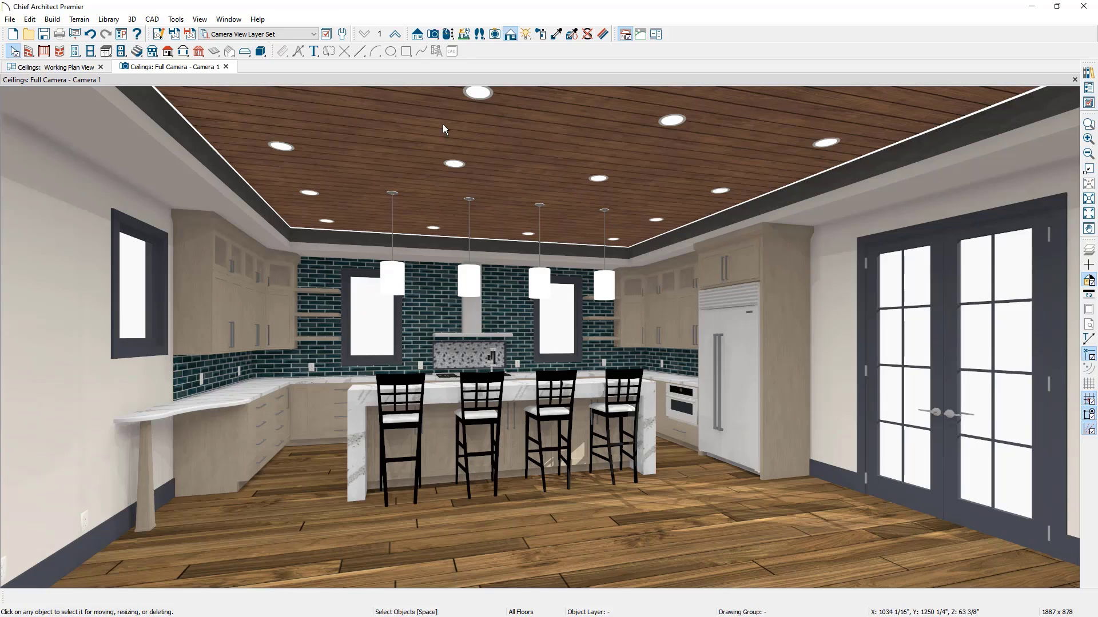
# Tile the plan and camera views vertically, and shorten the tray ceiling polyline so it covers only the kitchen island end
pyautogui.click(229, 19)
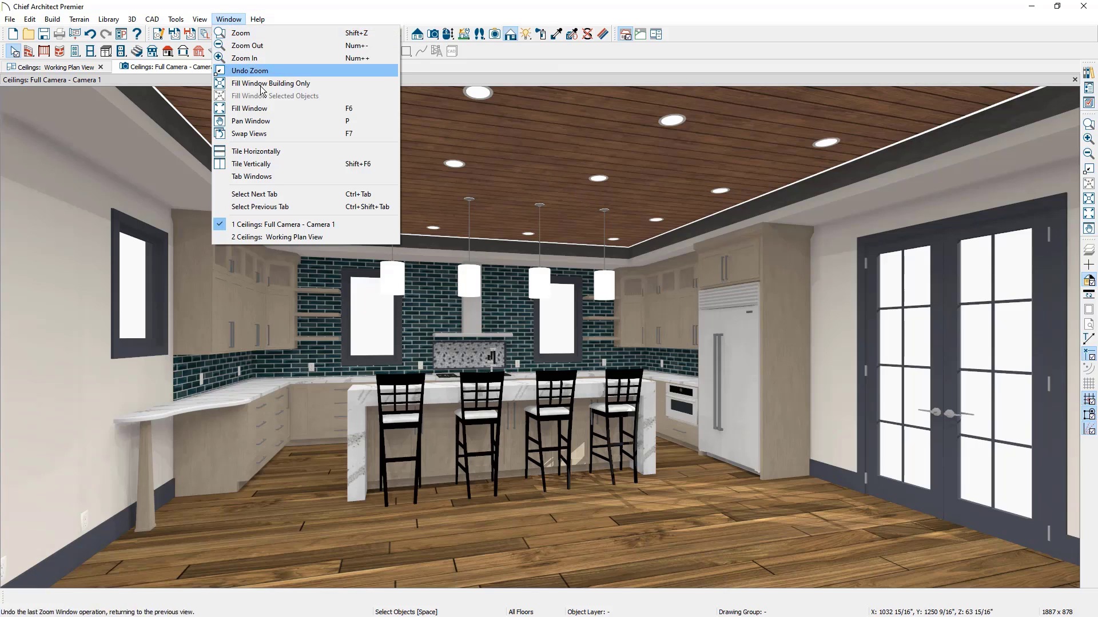
pyautogui.click(286, 164)
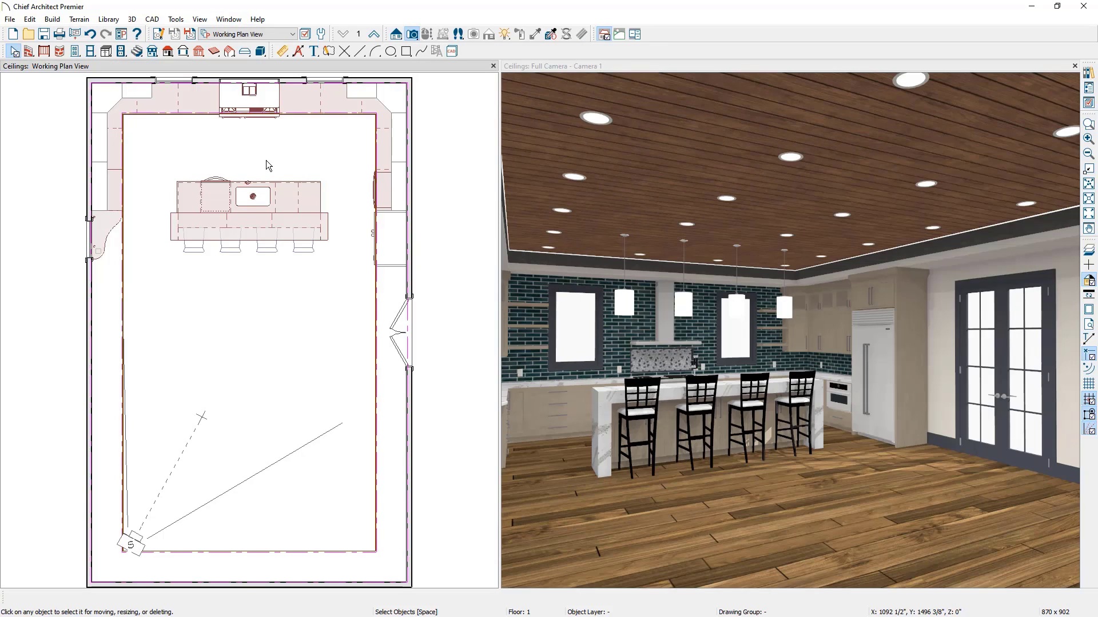
pyautogui.click(374, 457)
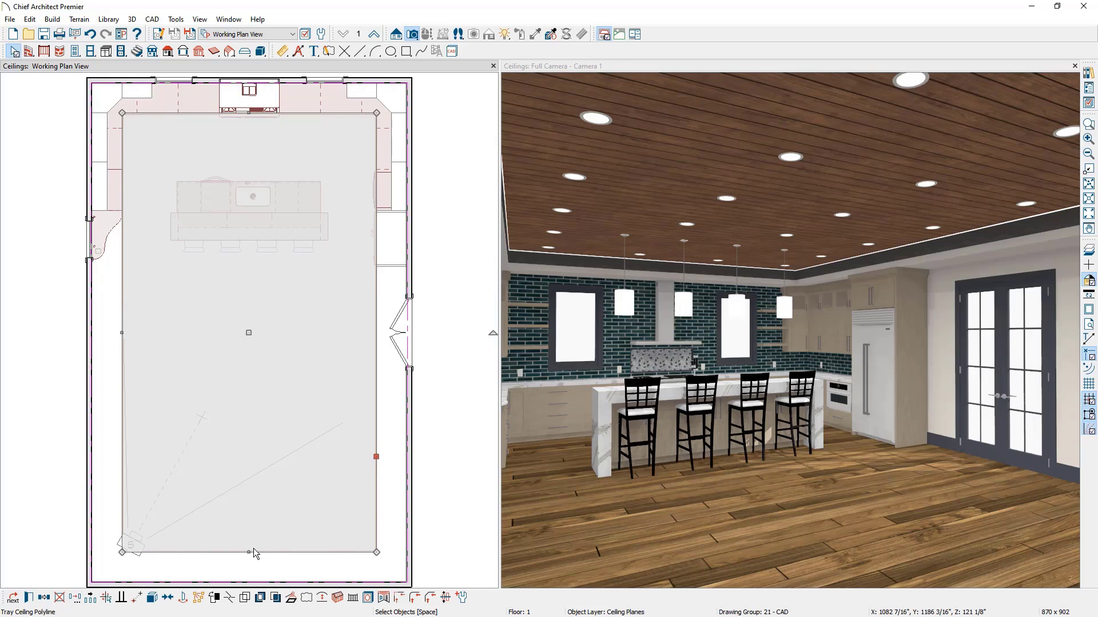
pyautogui.moveTo(250, 552); pyautogui.dragTo(338, 311)
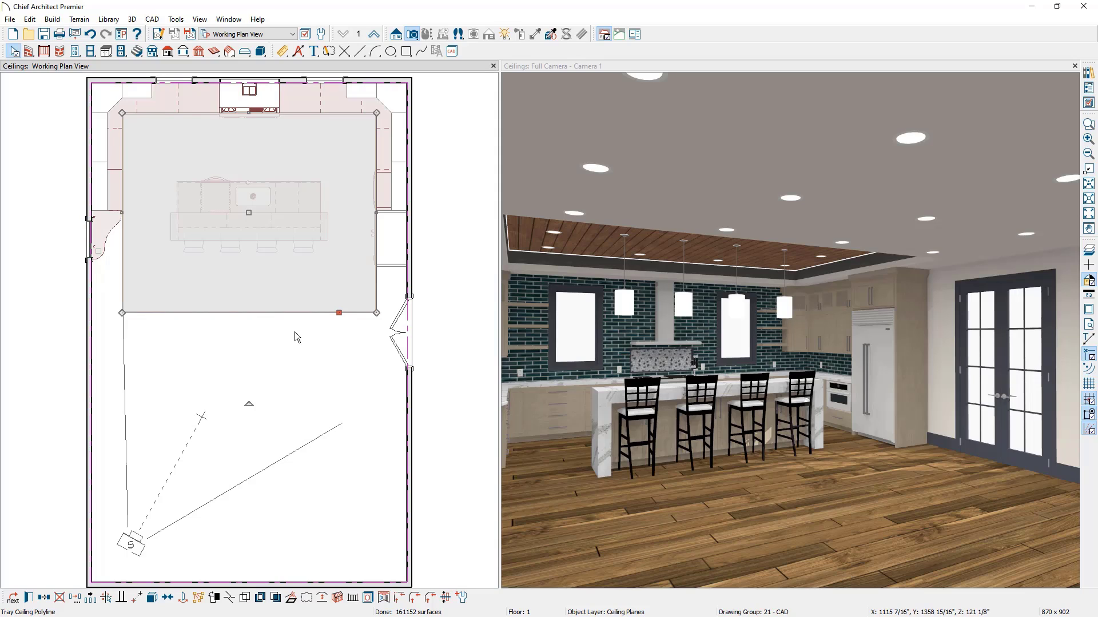
# Copy the kitchen tray ceiling and reflect it across a horizontal line into the empty half of the room
pyautogui.click(42, 603)
pyautogui.click(90, 601)
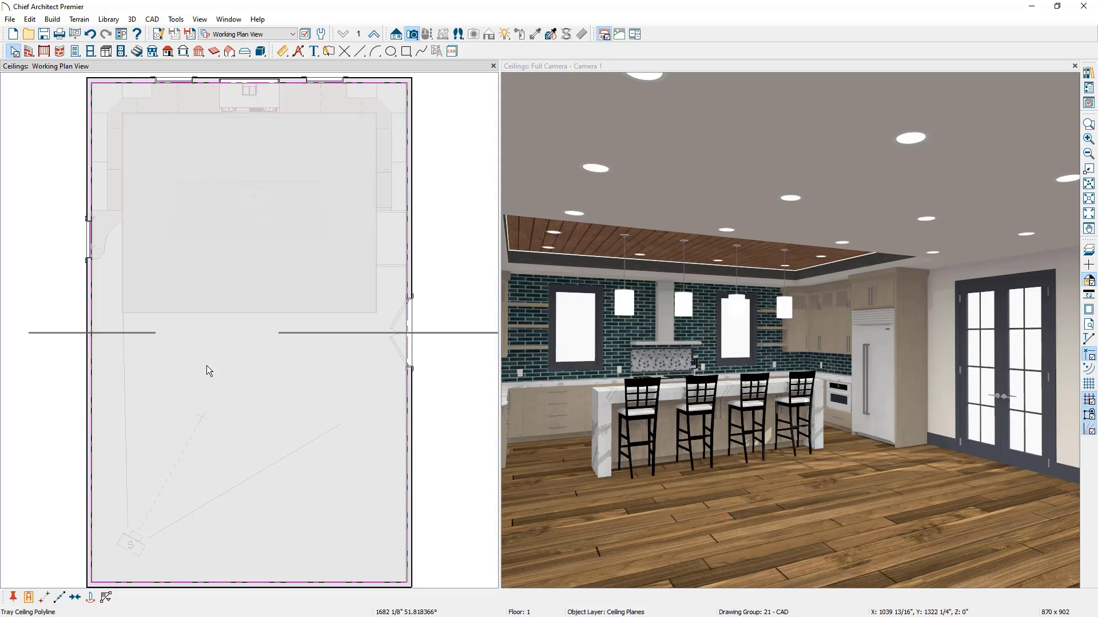
pyautogui.click(281, 346)
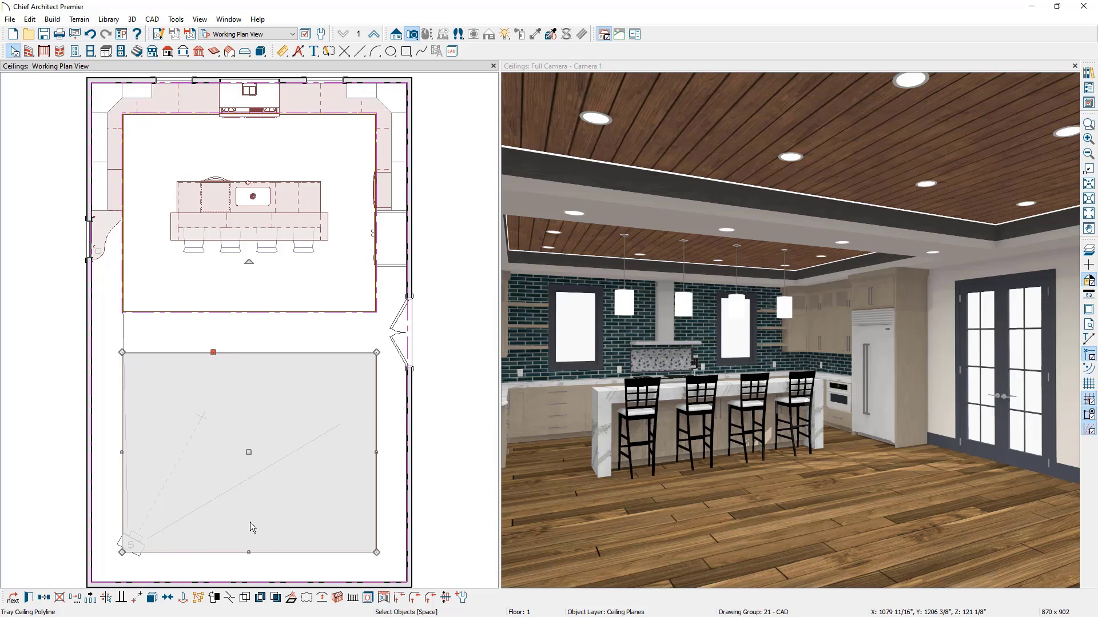
# Add a nested vertical tray ceiling, 24" wide and 12" deep, inside the reflected tray and inspect it in the camera view
pyautogui.click(383, 598)
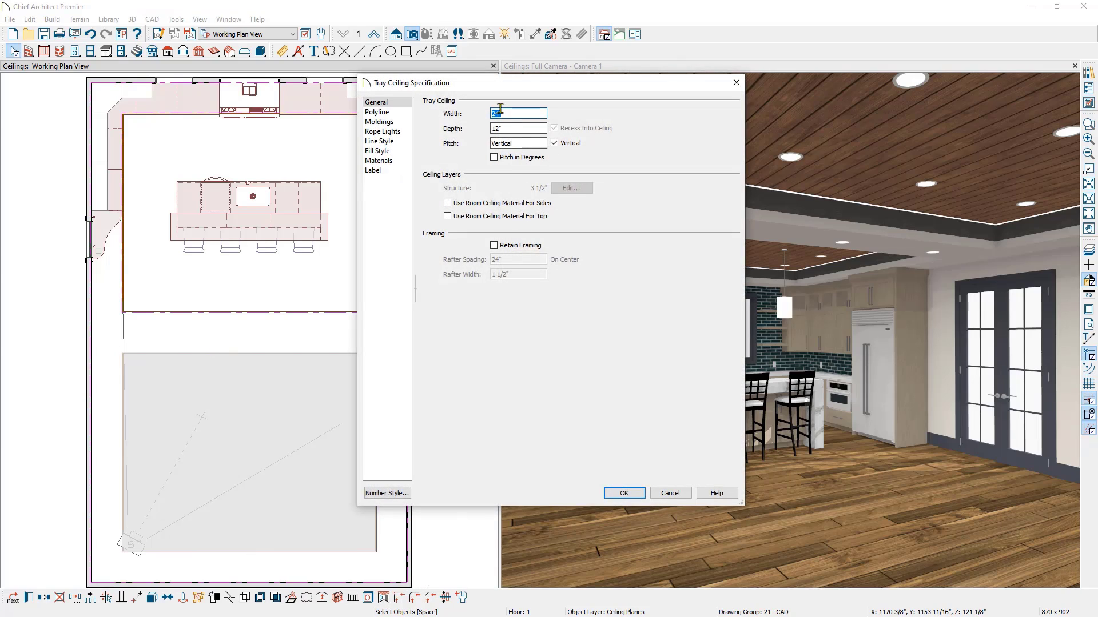
pyautogui.click(624, 493)
pyautogui.moveTo(651, 478); pyautogui.dragTo(695, 465)
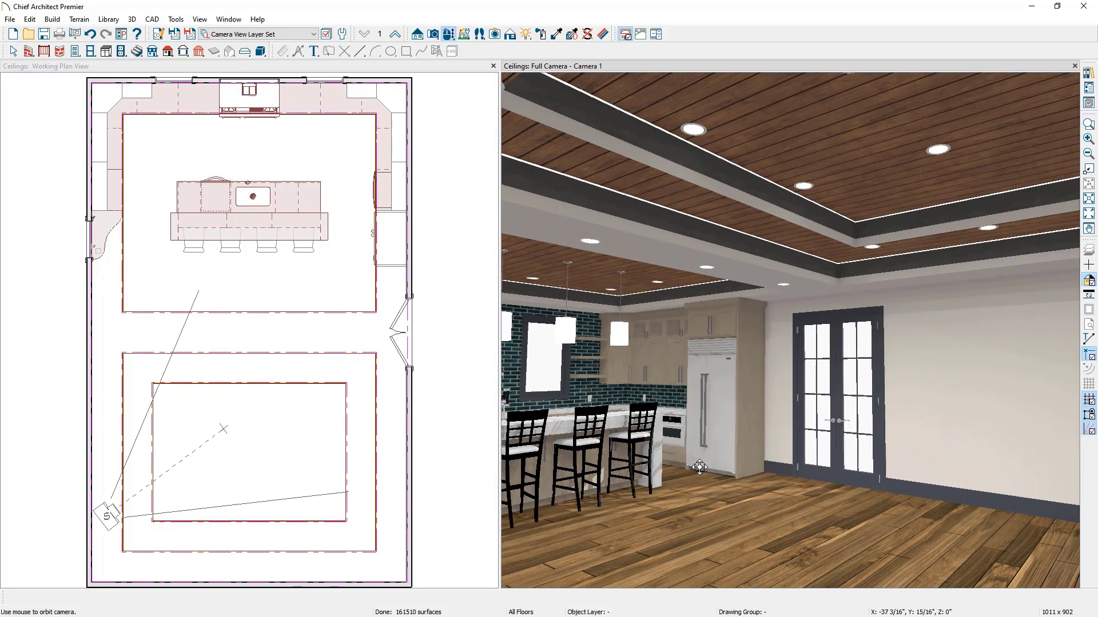
# Delete the nested tray ceiling and the reflected tray ceiling around it from the plan
pyautogui.press('space')
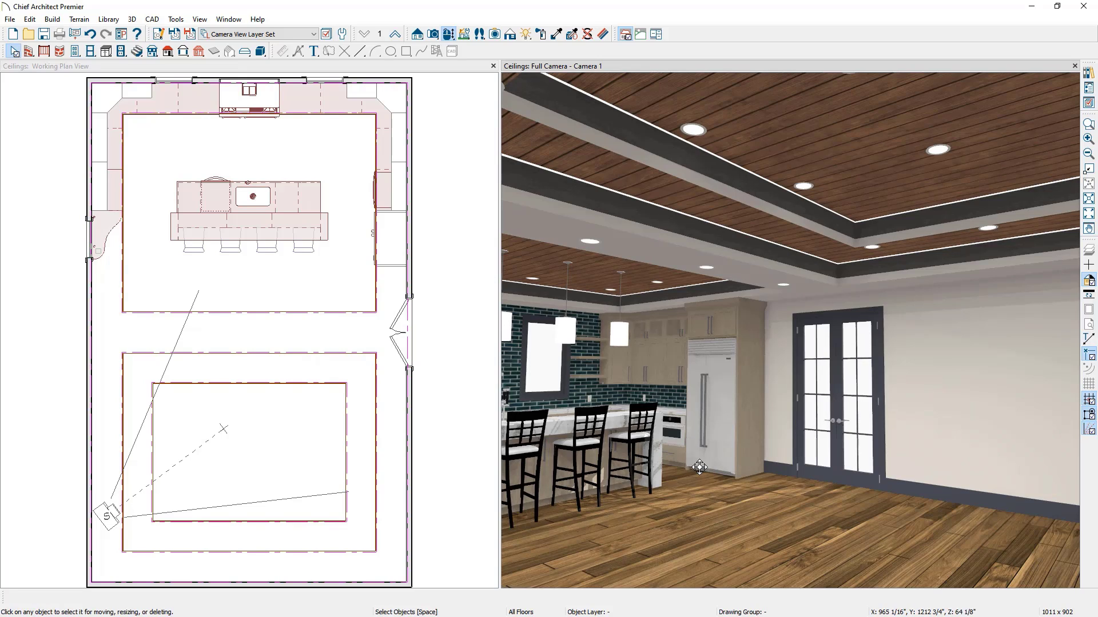
pyautogui.click(353, 424)
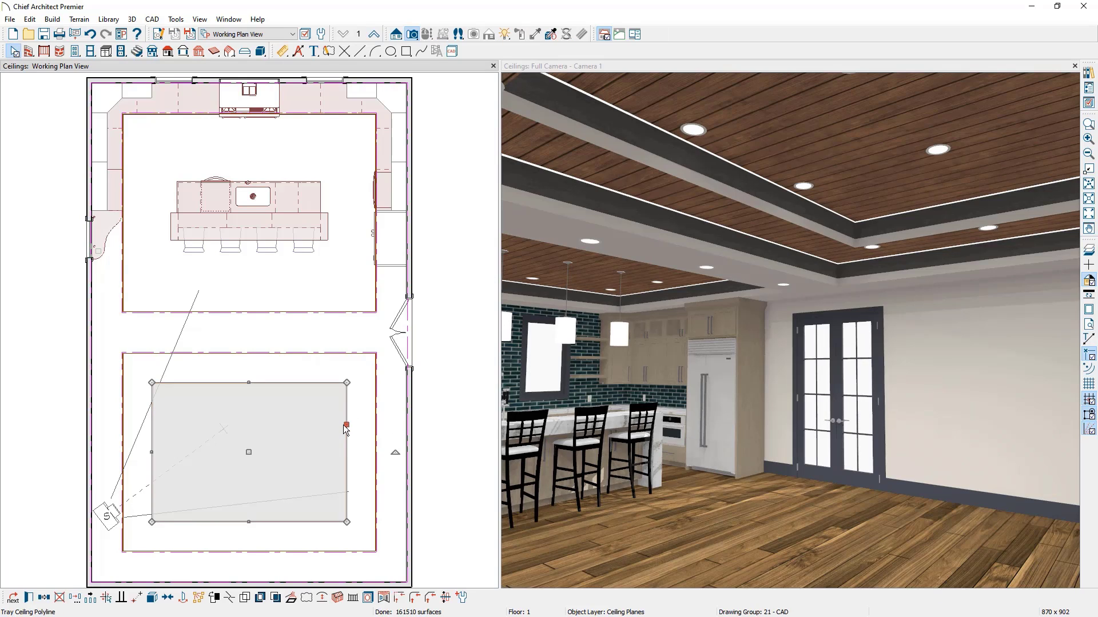
pyautogui.press('Delete')
pyautogui.click(374, 424)
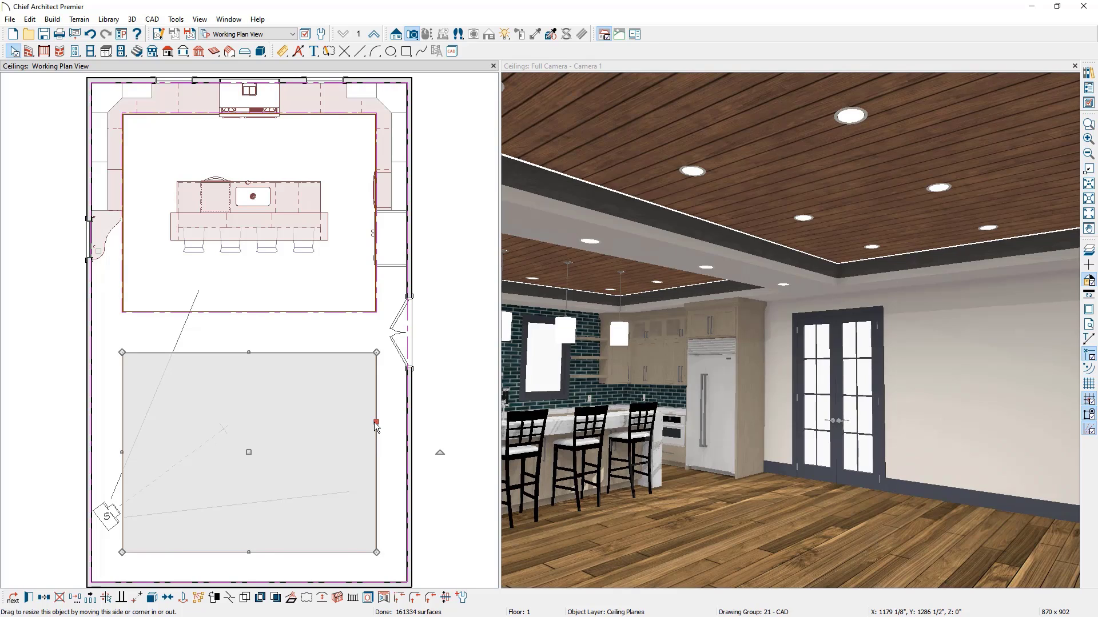
pyautogui.press('Delete')
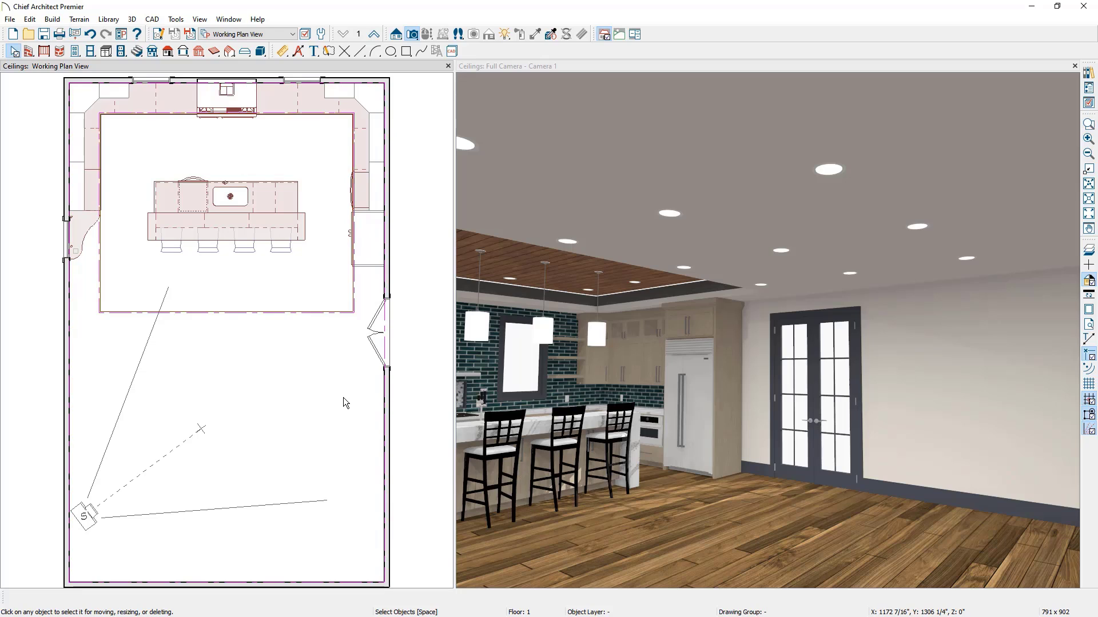
# Draw a CAD circle about 141" in diameter in the open area beyond the kitchen tray ceiling
pyautogui.click(52, 19)
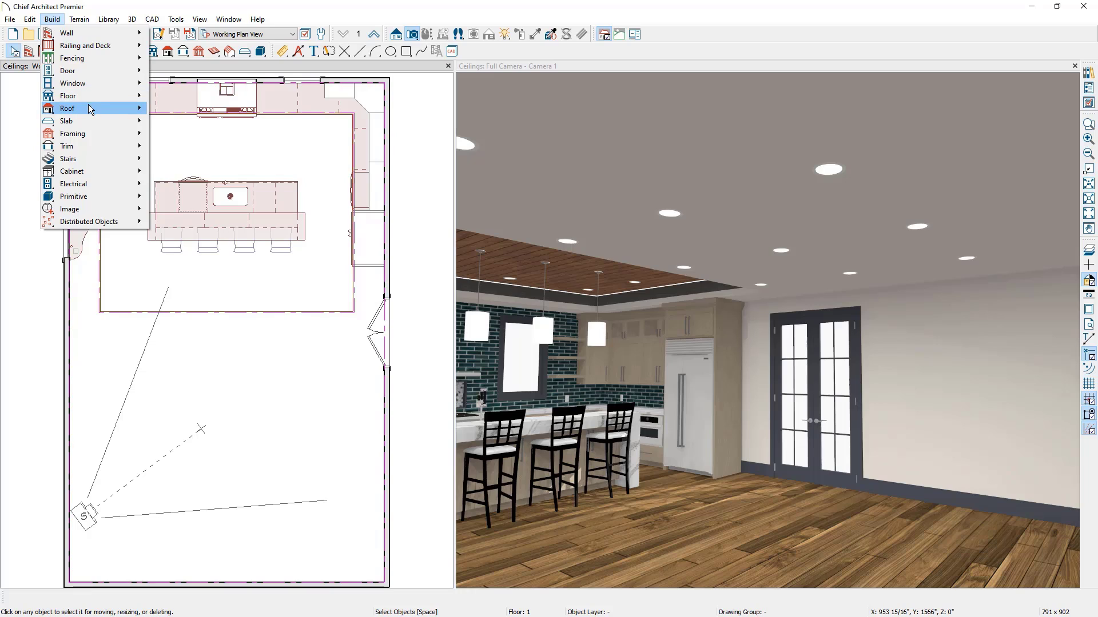
pyautogui.moveTo(88, 107)
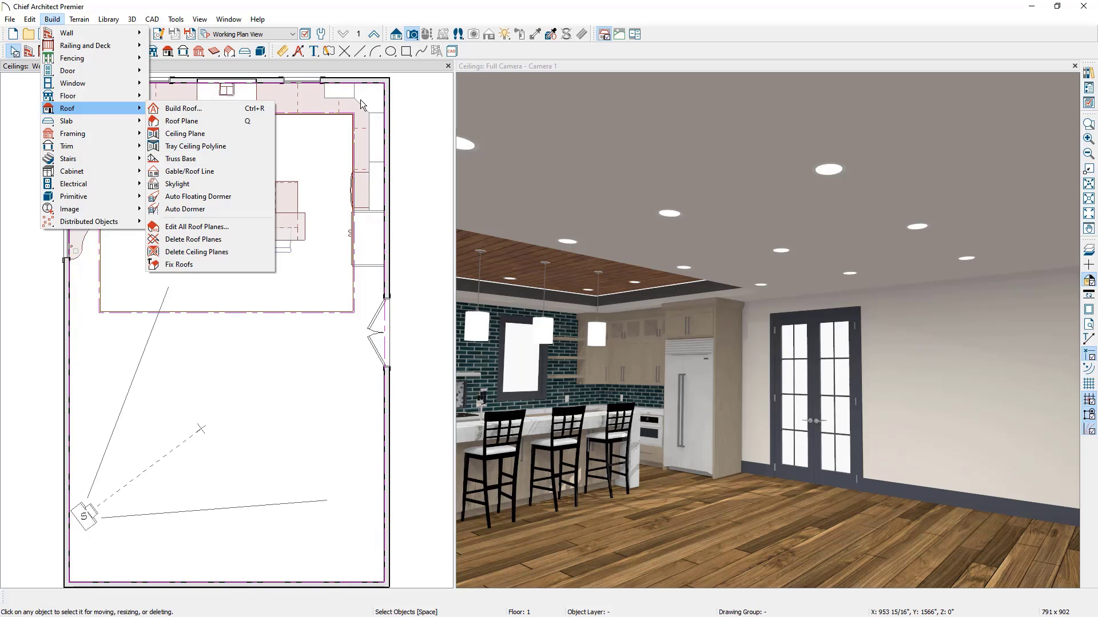
pyautogui.click(391, 51)
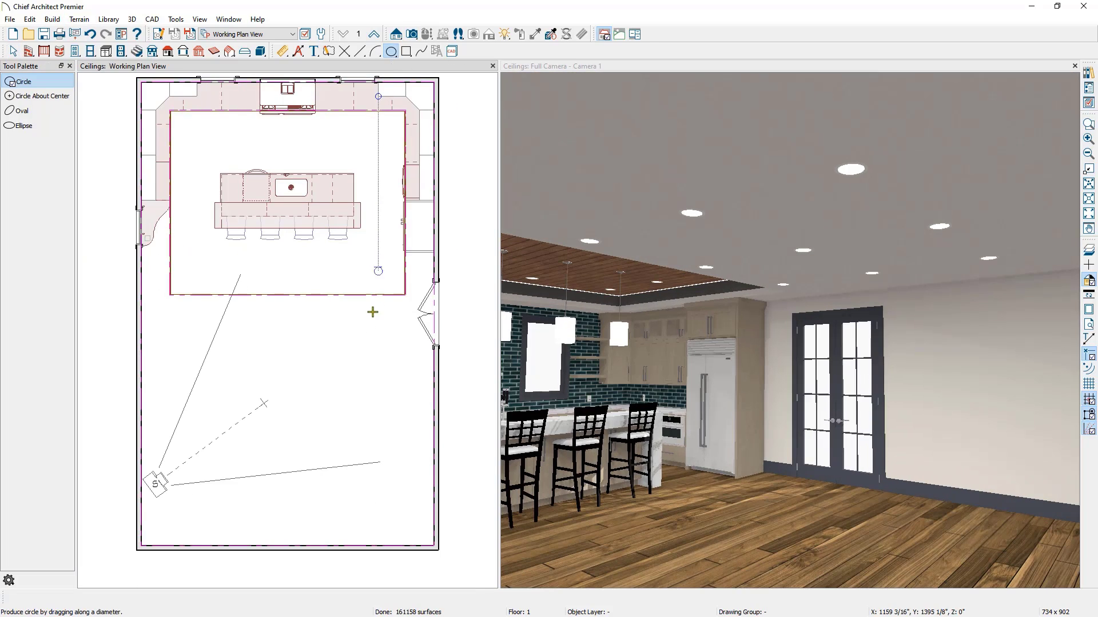
pyautogui.moveTo(279, 352); pyautogui.dragTo(374, 493)
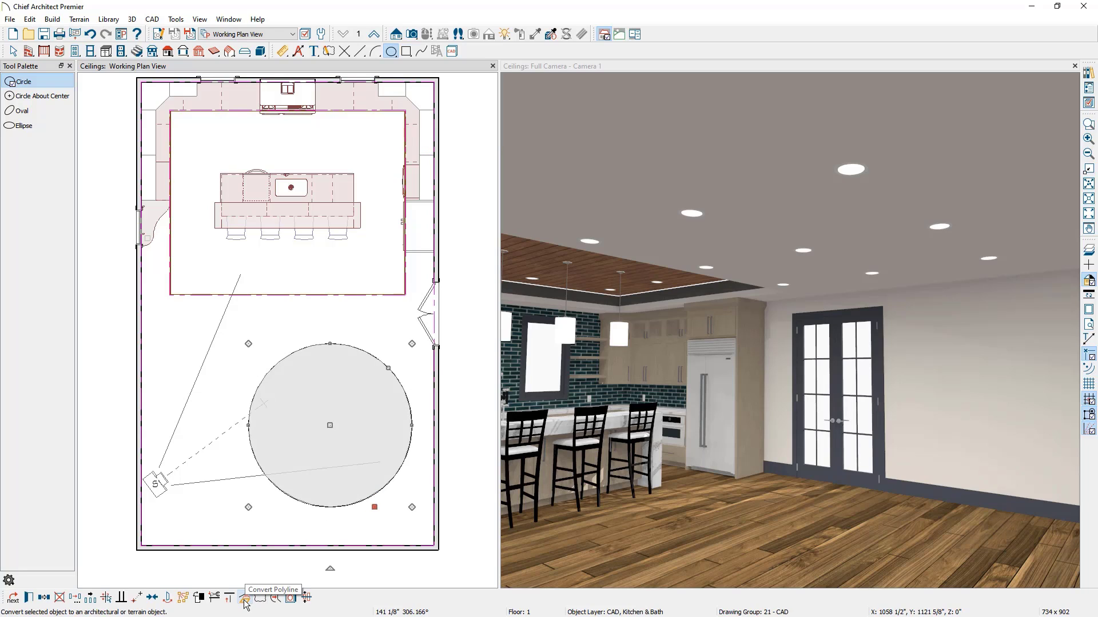
# Convert the circle to a tray ceiling recessed 12" into the ceiling with a vertical pitch
pyautogui.click(244, 599)
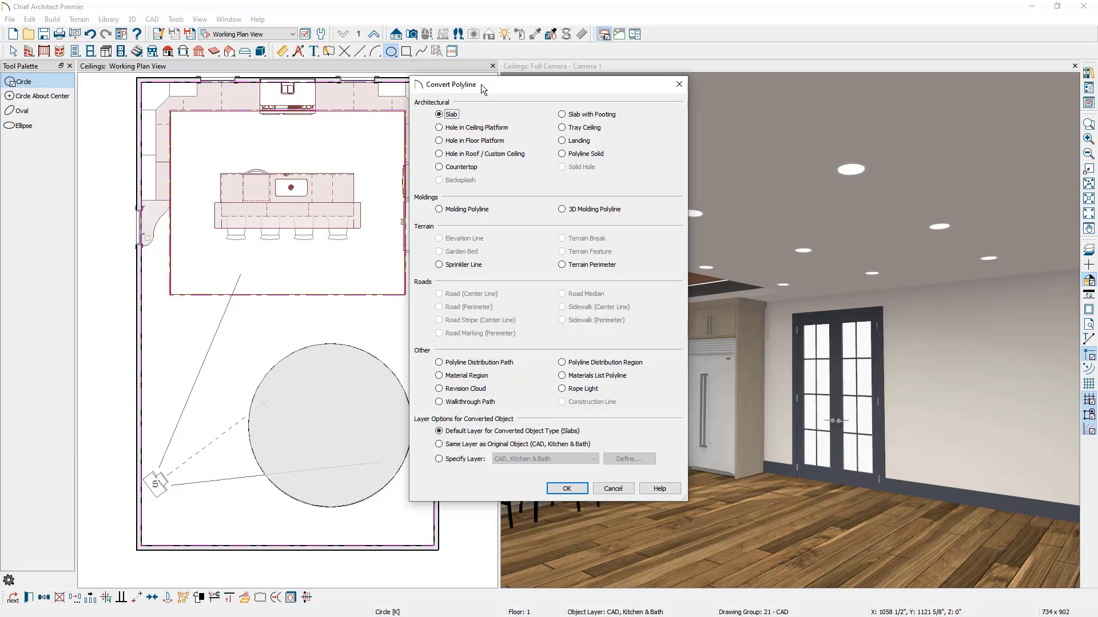
pyautogui.click(562, 128)
pyautogui.press('Return')
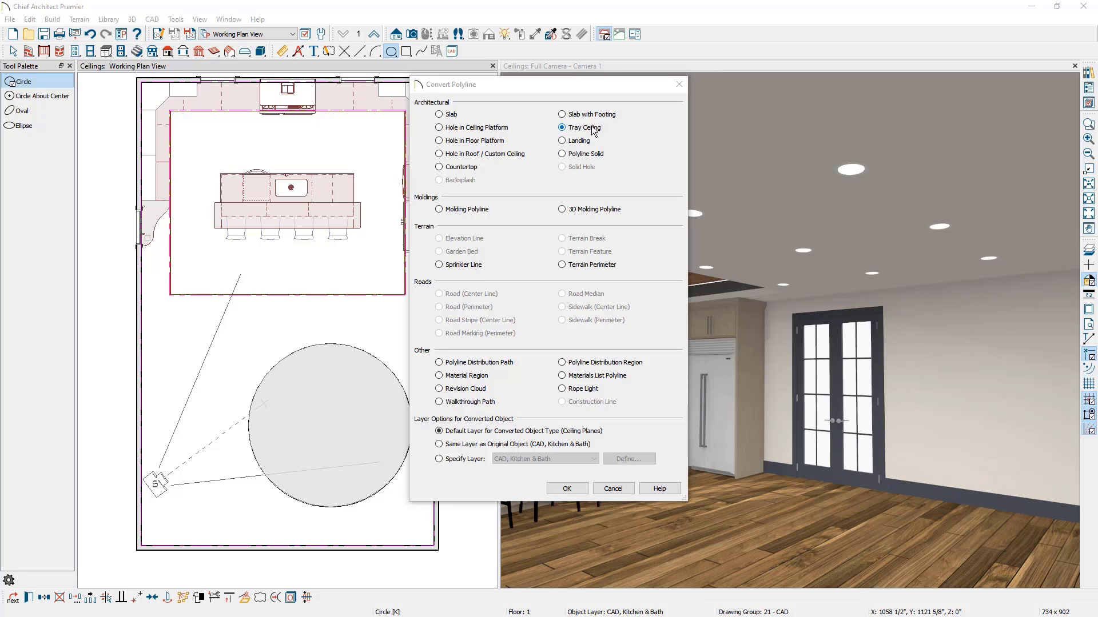
pyautogui.click(564, 488)
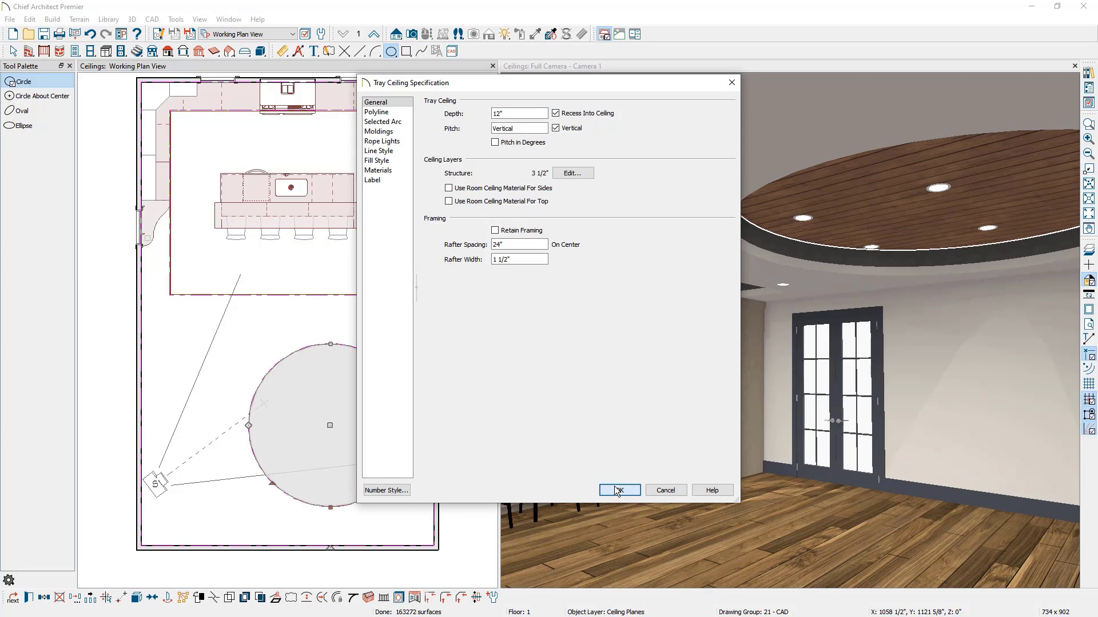
pyautogui.click(622, 488)
pyautogui.moveTo(922, 313); pyautogui.dragTo(683, 334, button='middle')
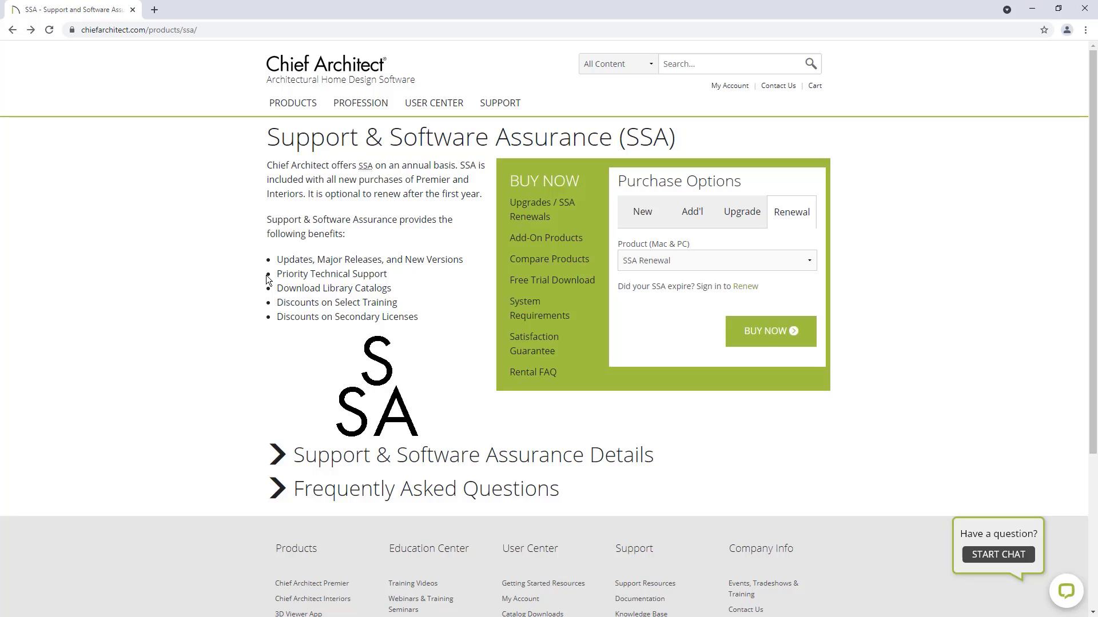
# Browse the online 3D Library catalogs from Featured through Cabinets and CAD to Doors and Windows
pyautogui.moveTo(451, 105)
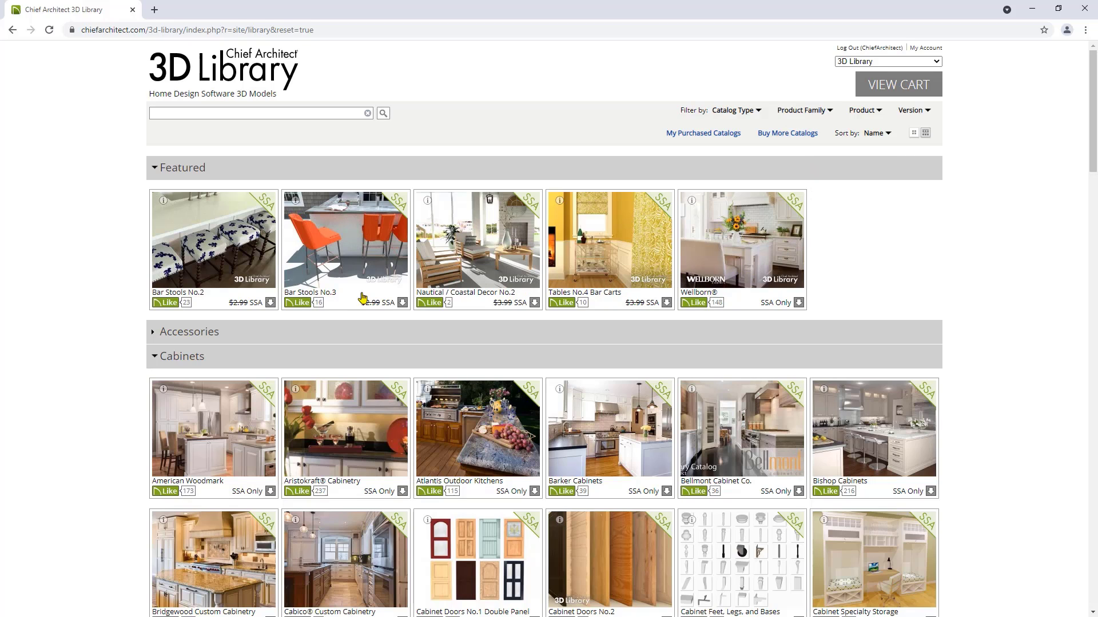
pyautogui.scroll(-2, 136, 330)
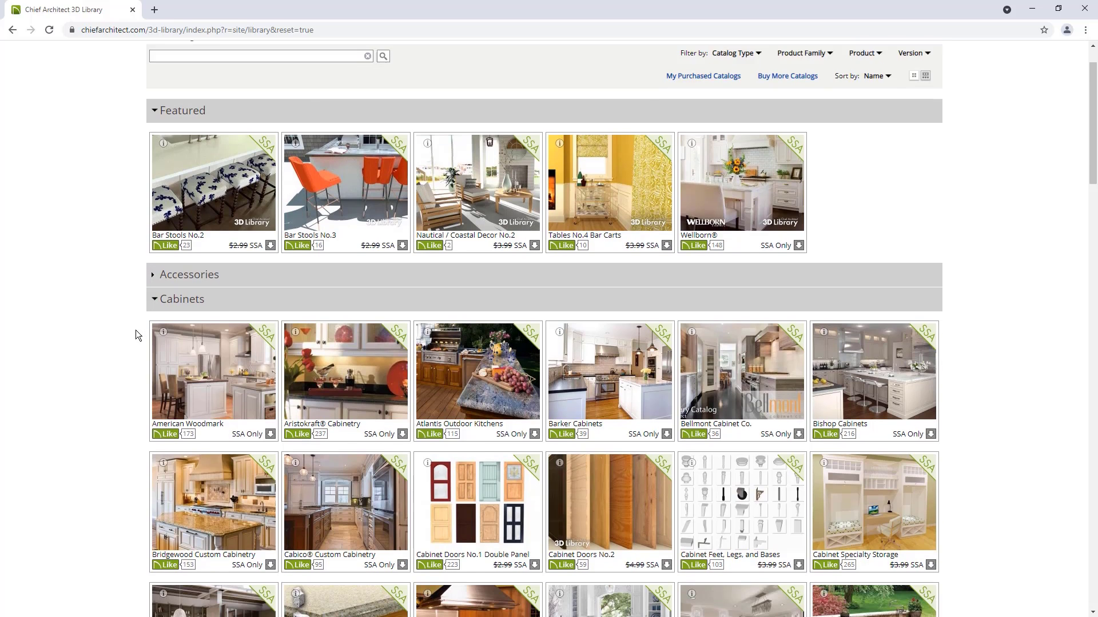
pyautogui.scroll(-10, 133, 267)
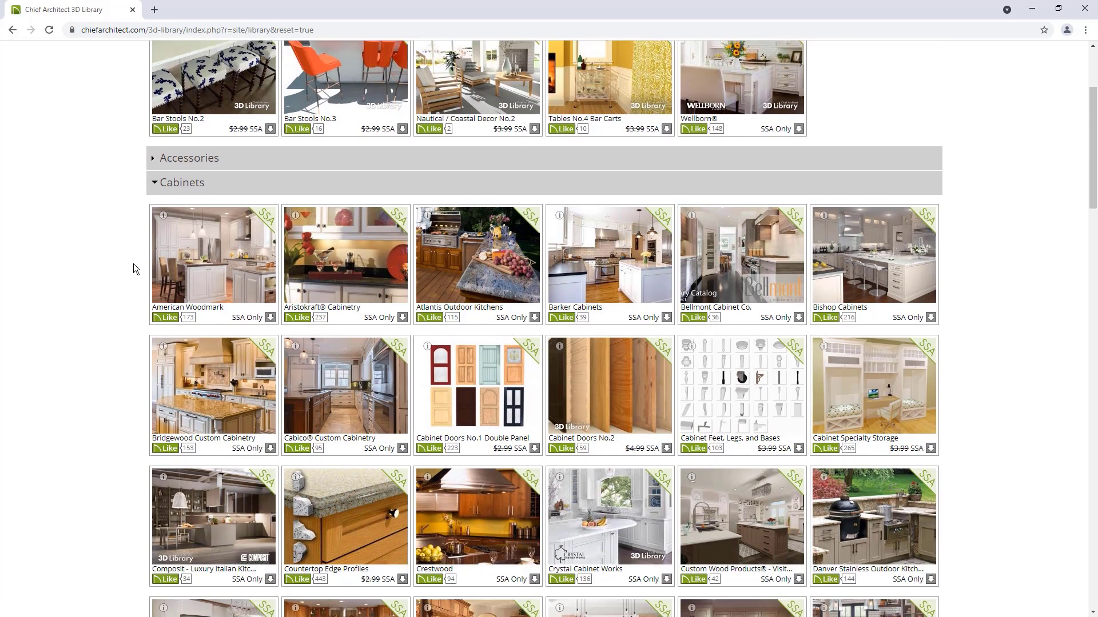
pyautogui.scroll(-13, 133, 263)
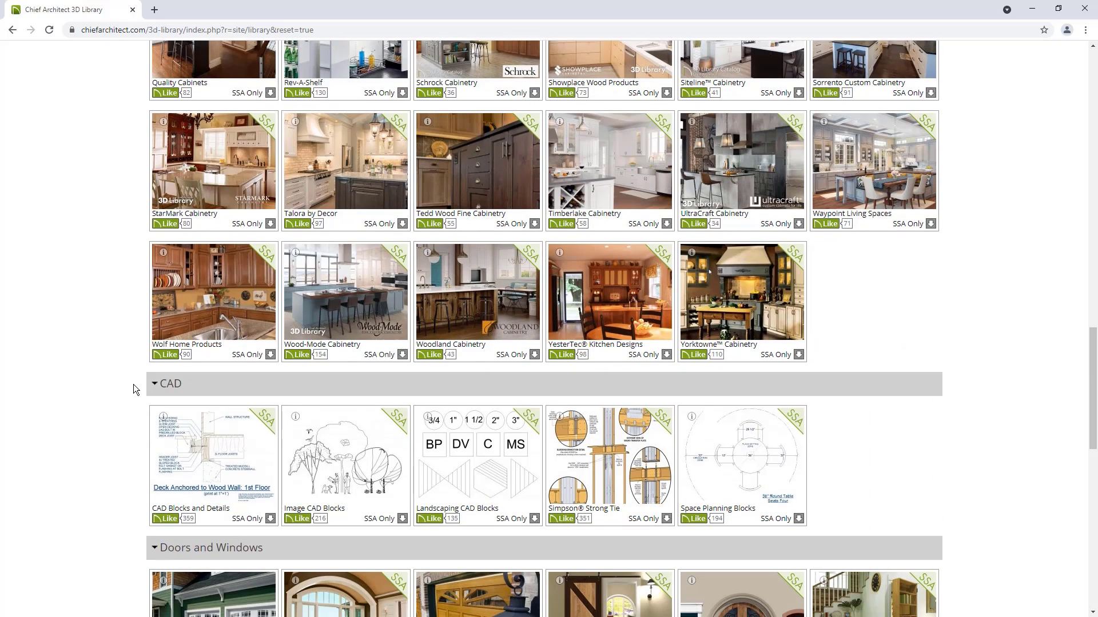
pyautogui.scroll(-4, 133, 384)
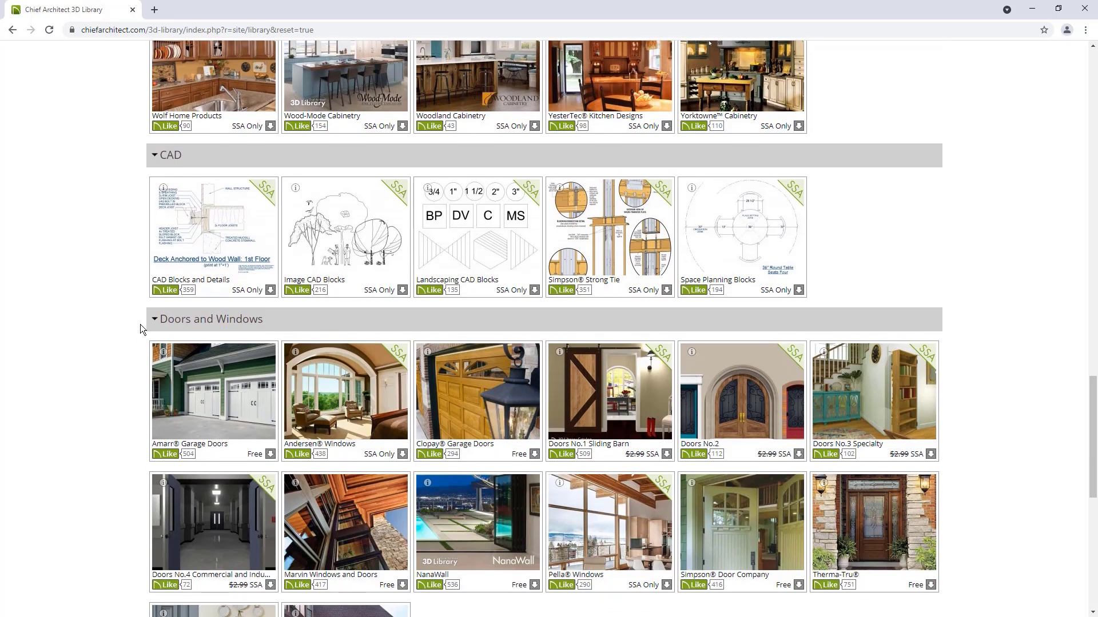
pyautogui.scroll(-9, 139, 325)
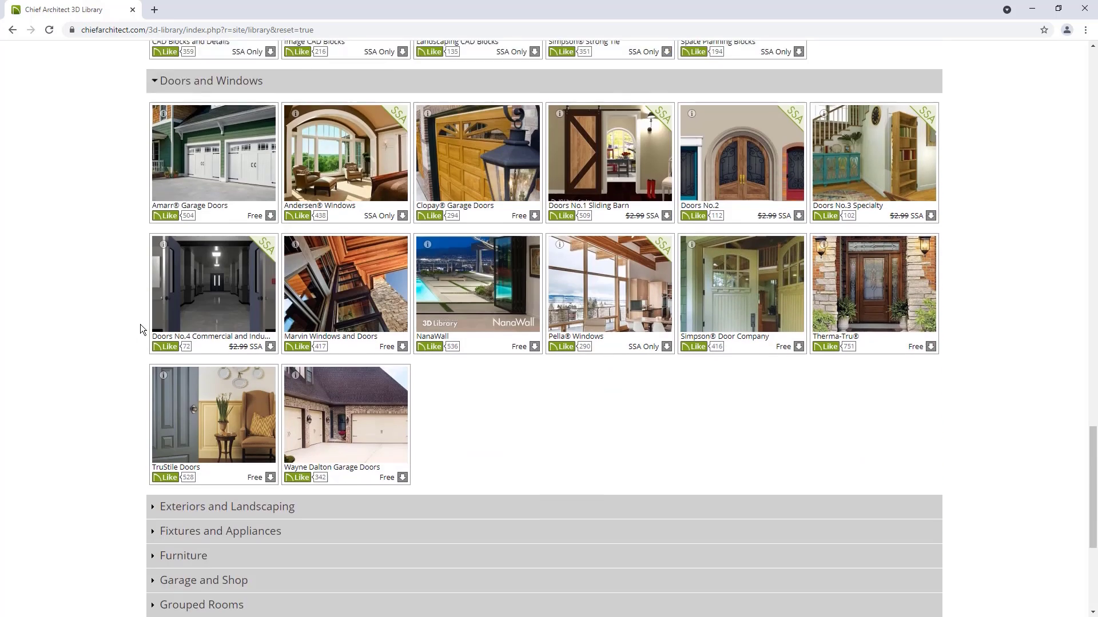
pyautogui.scroll(-1, 140, 330)
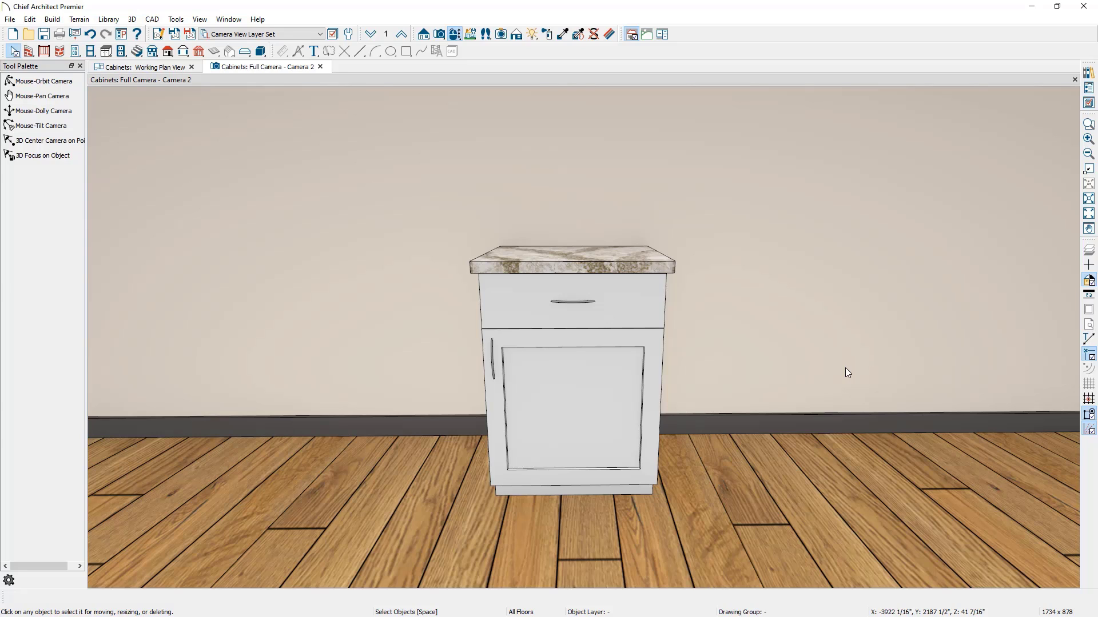
# Apply the Wentworth Door and Wentworth Drawer from the Aristokraft Cabinetry manufacturer catalog to the base cabinet's door and drawer front
pyautogui.click(1088, 73)
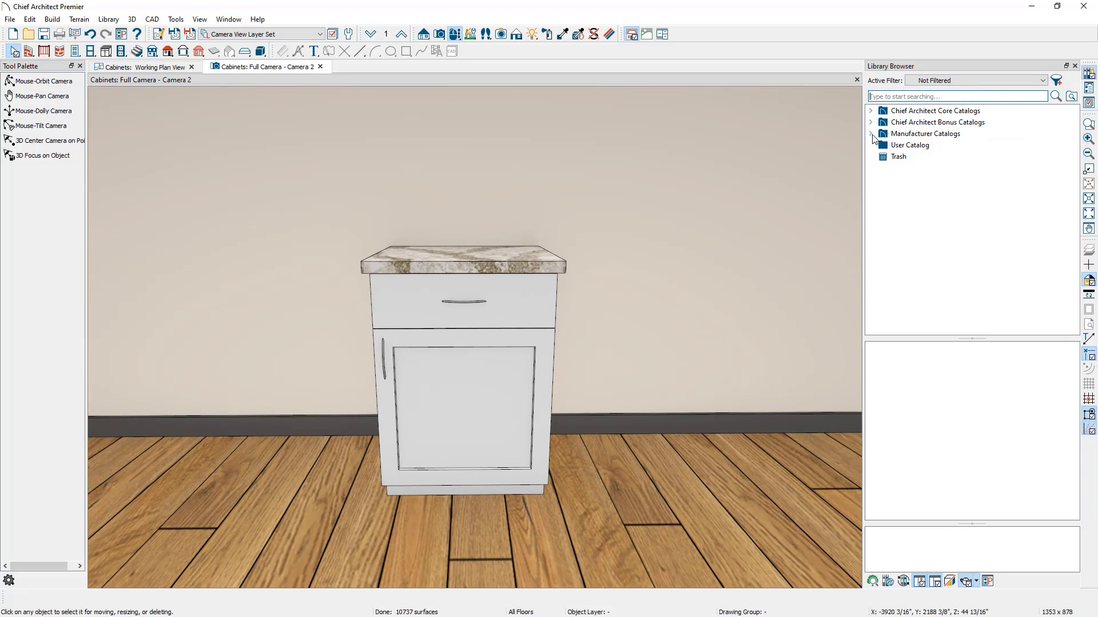
pyautogui.click(871, 135)
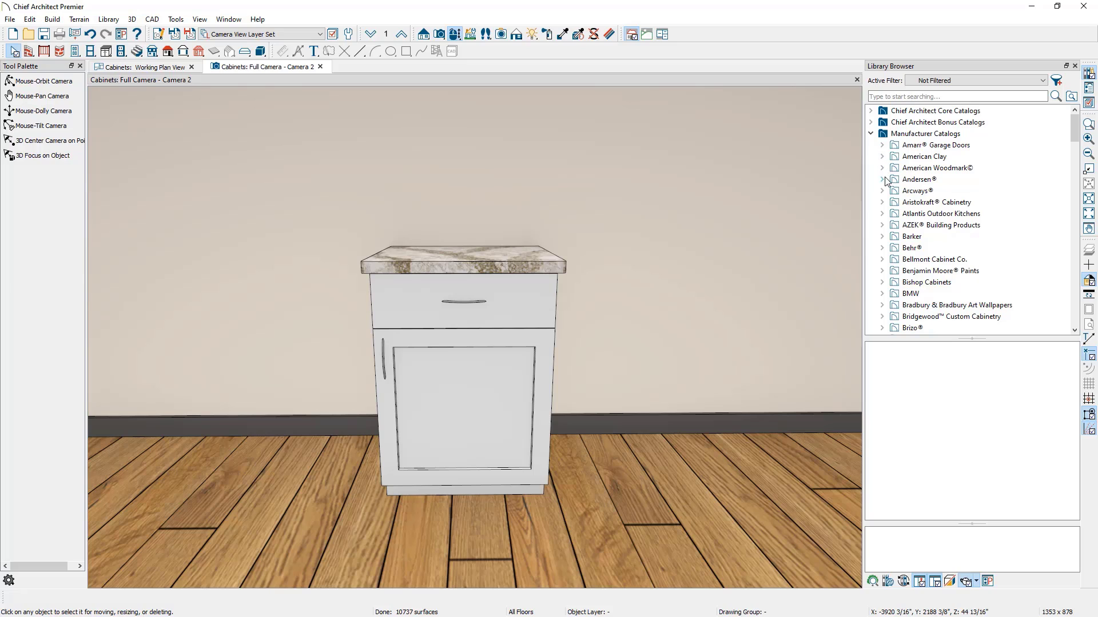
pyautogui.click(882, 202)
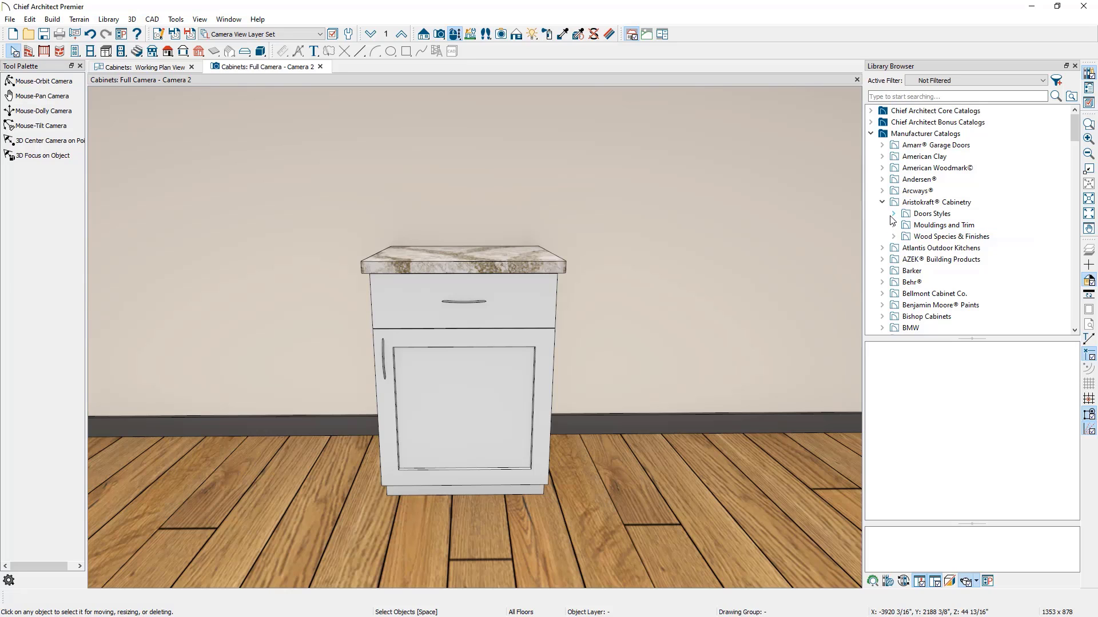
pyautogui.click(893, 215)
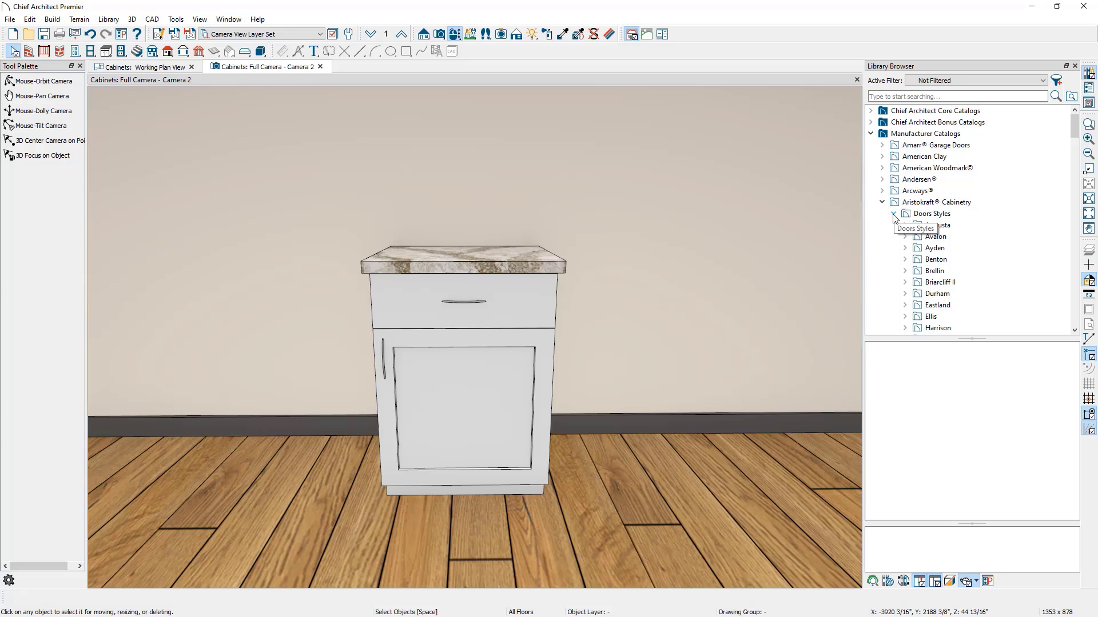
pyautogui.scroll(-4, 895, 220)
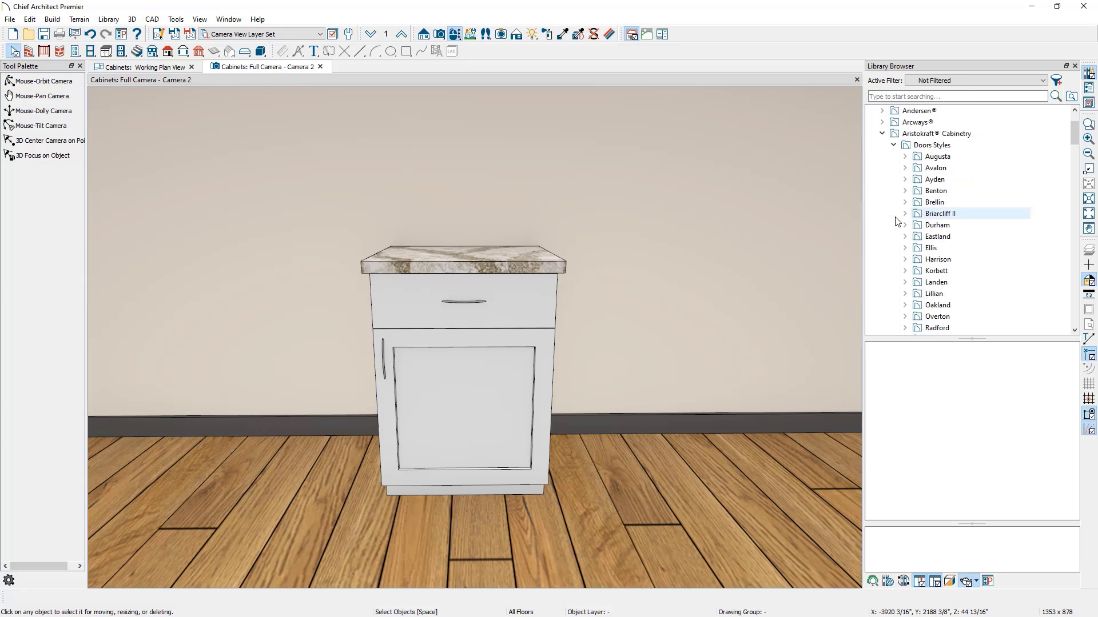
pyautogui.scroll(-2, 895, 220)
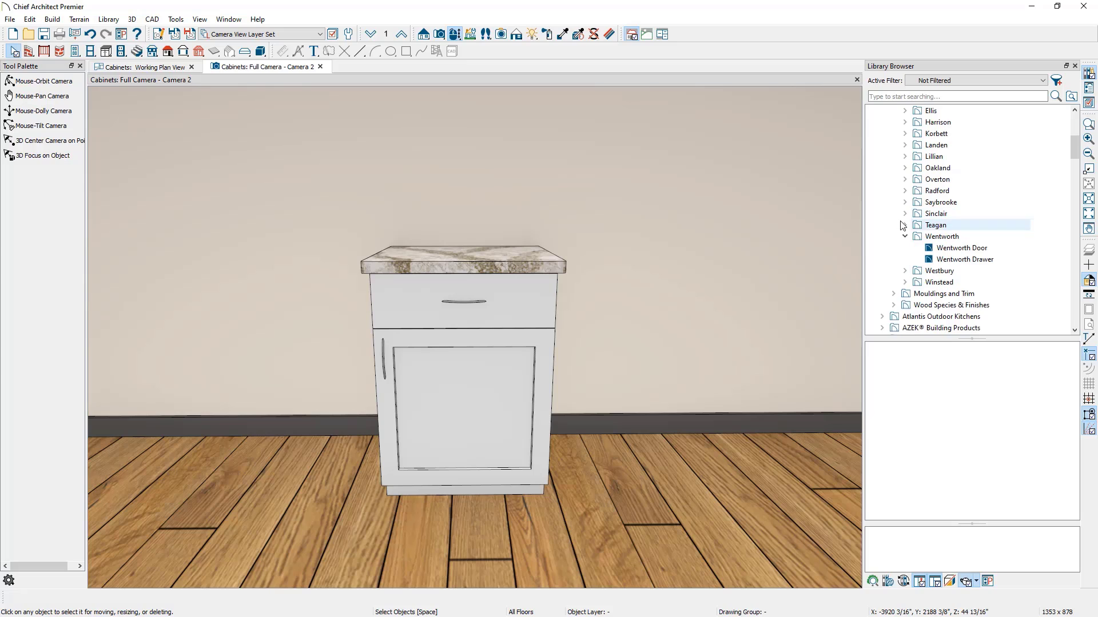
pyautogui.click(928, 247)
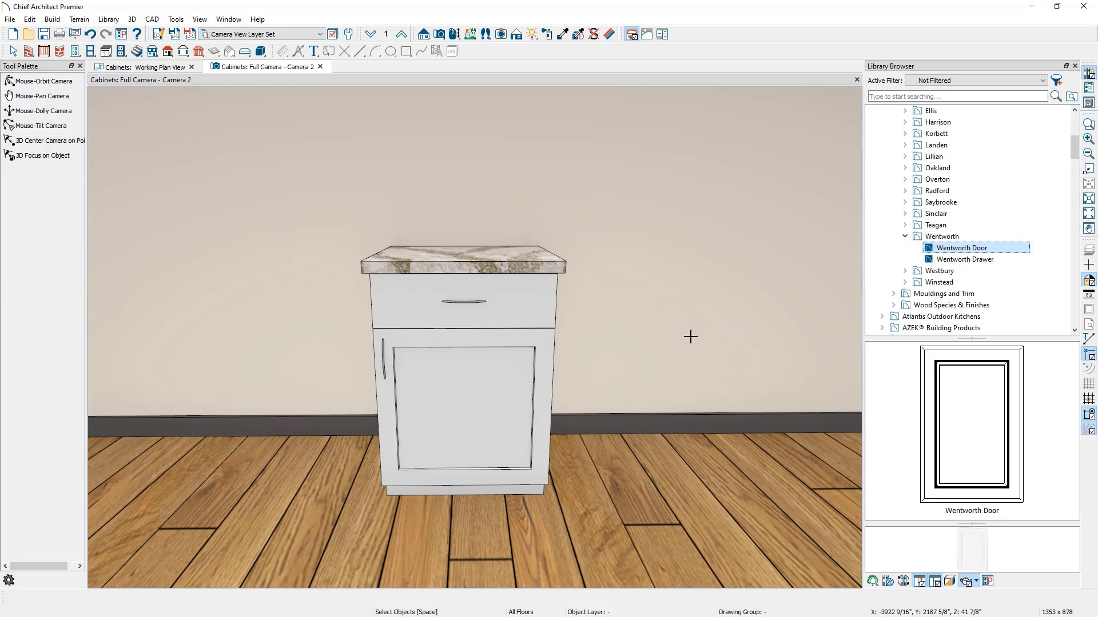
pyautogui.click(539, 359)
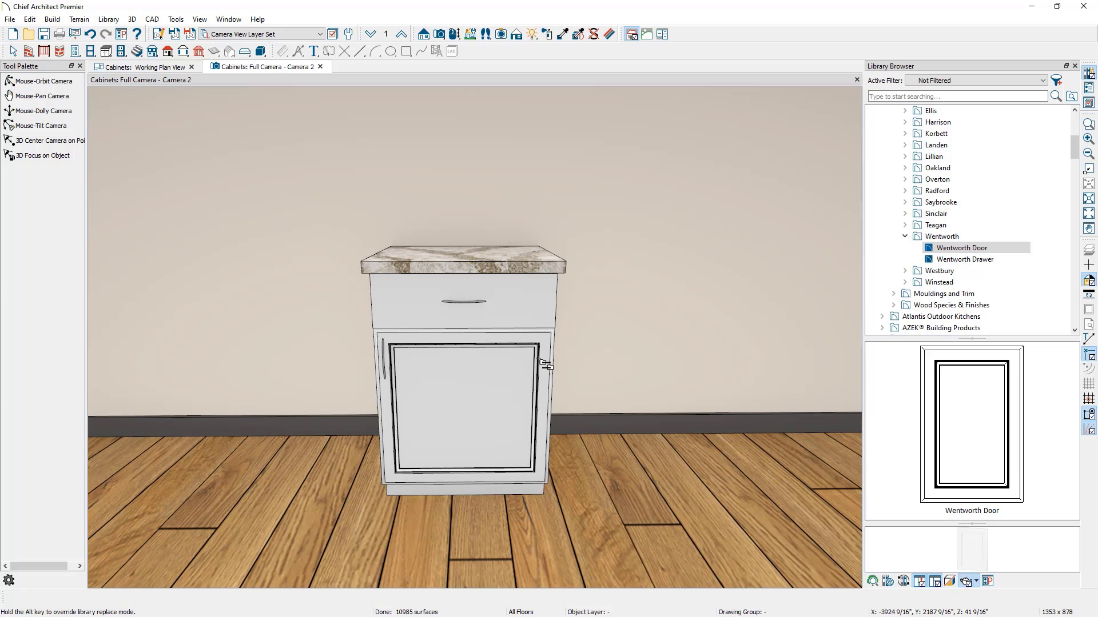
pyautogui.click(942, 260)
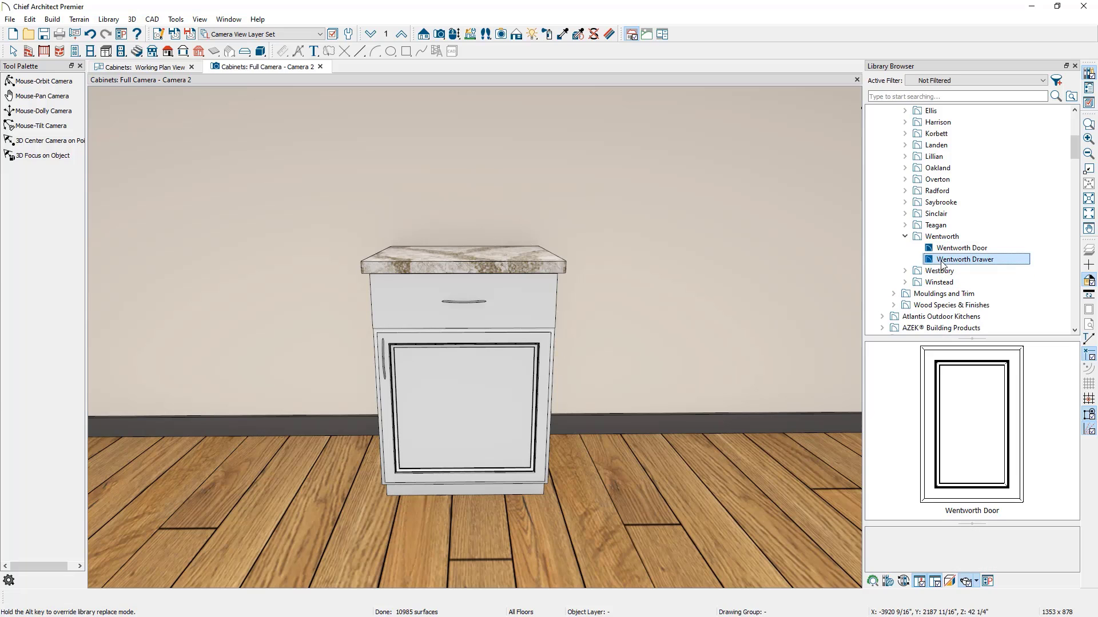
pyautogui.click(546, 293)
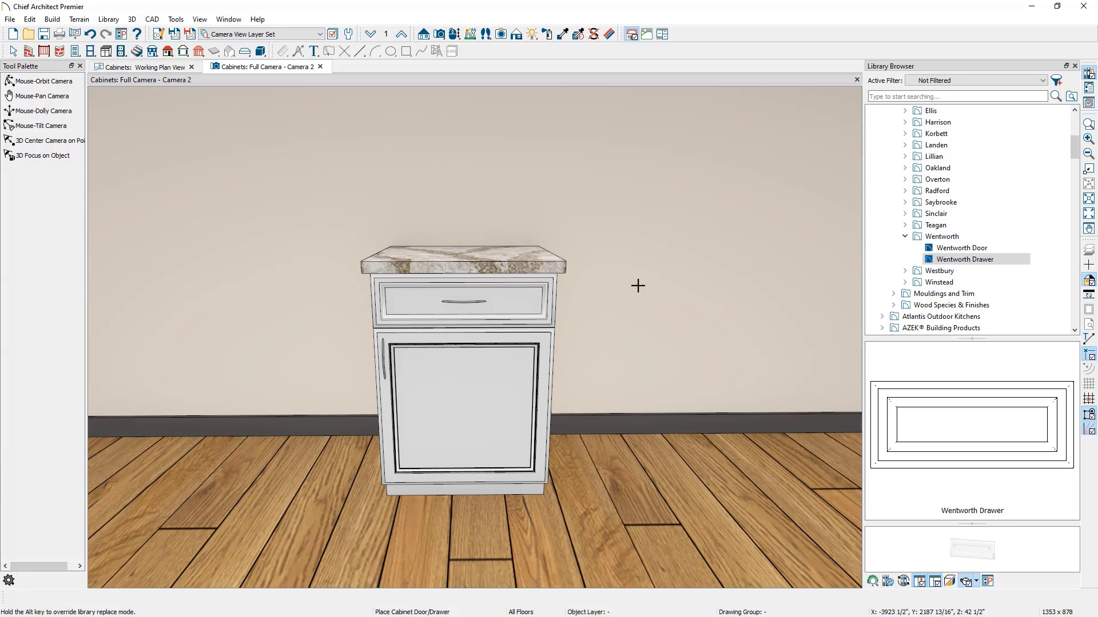
# Apply the Aristokraft Oak wood species and its Saddle finish from the manufacturer catalog to the base cabinet
pyautogui.click(901, 310)
pyautogui.scroll(-3, 898, 312)
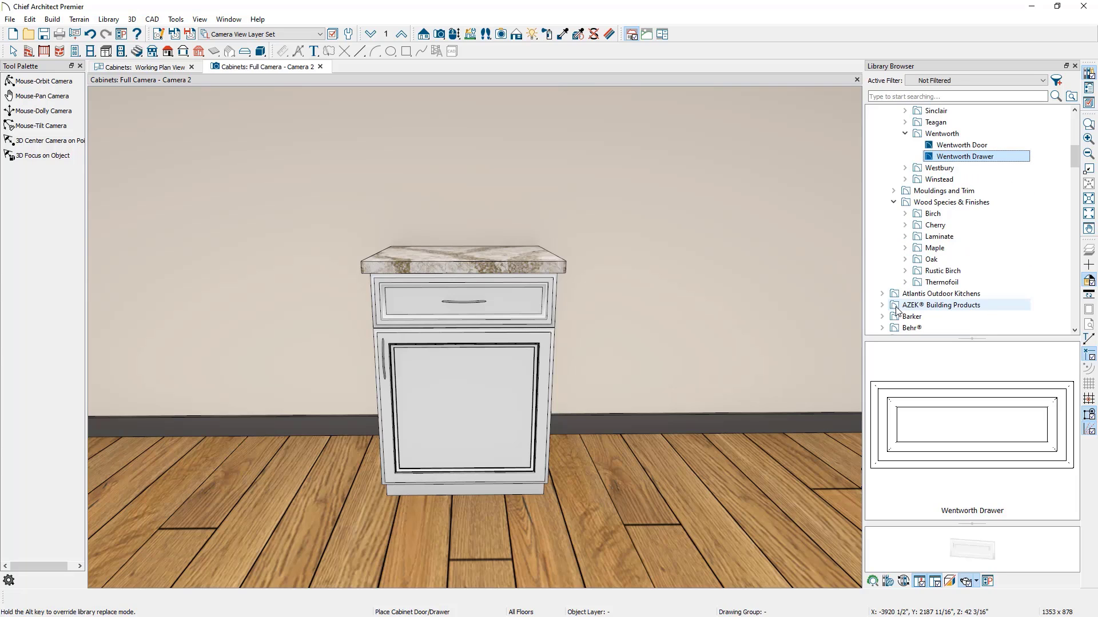
pyautogui.click(905, 260)
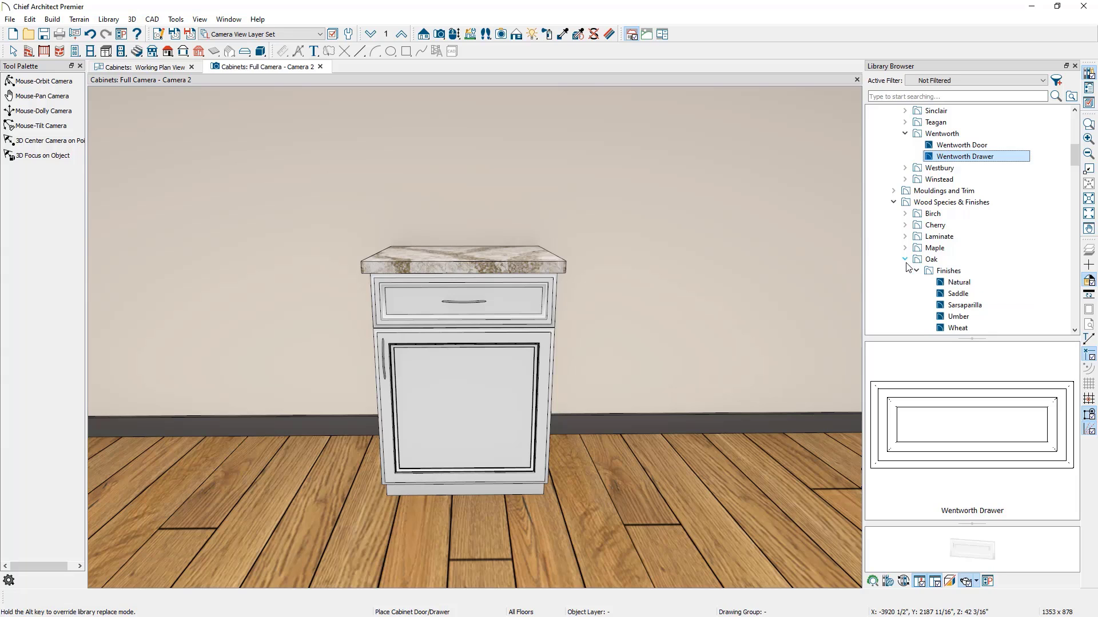
pyautogui.scroll(-1, 910, 269)
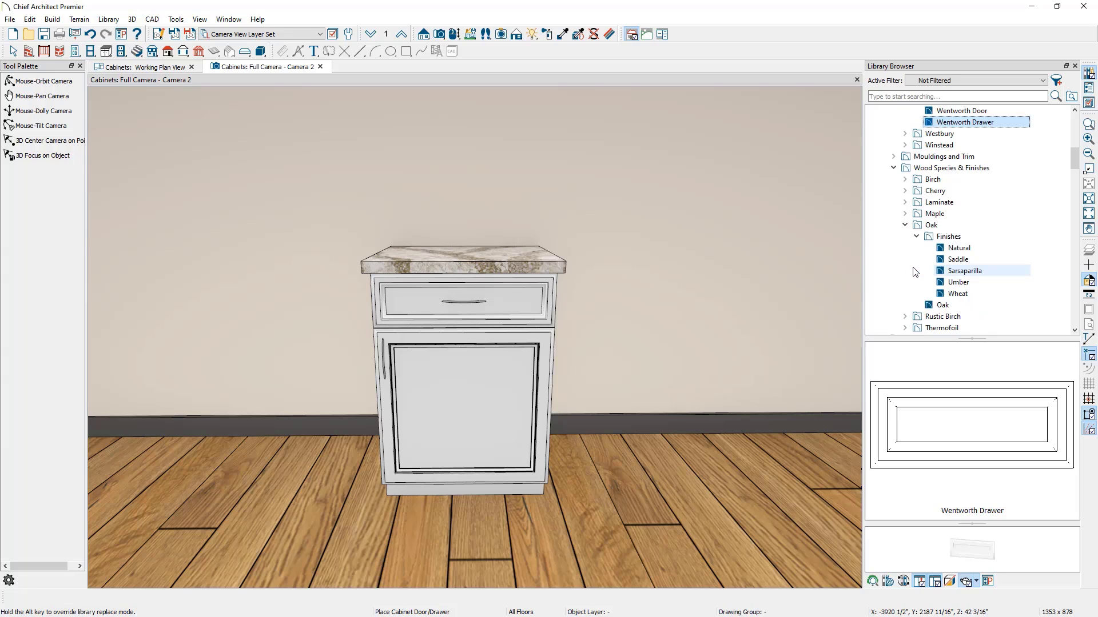
pyautogui.click(928, 305)
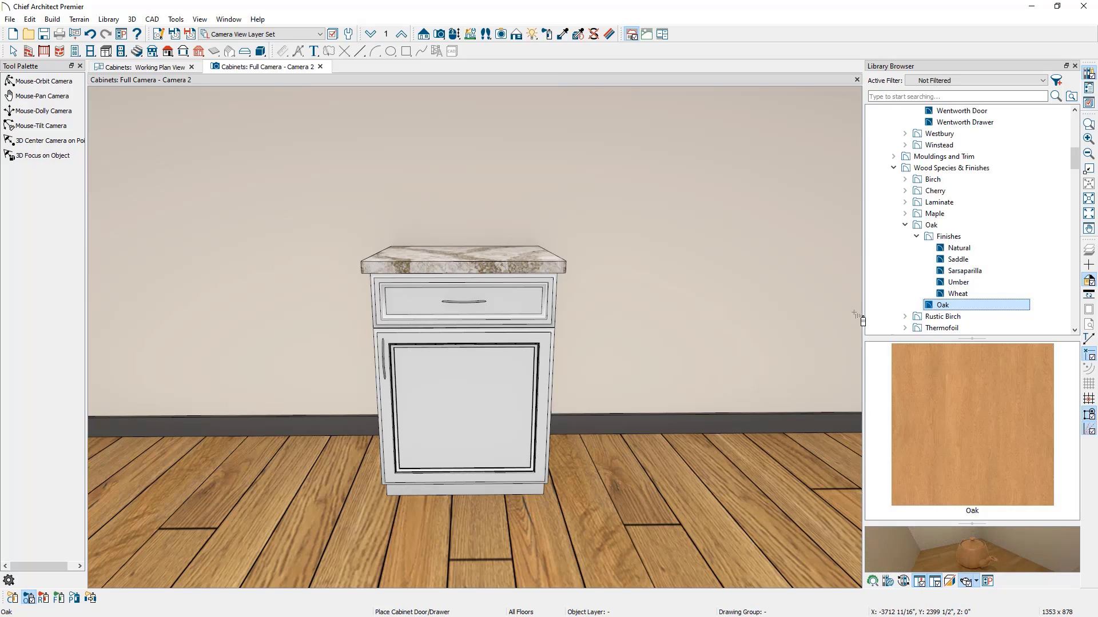
pyautogui.click(524, 378)
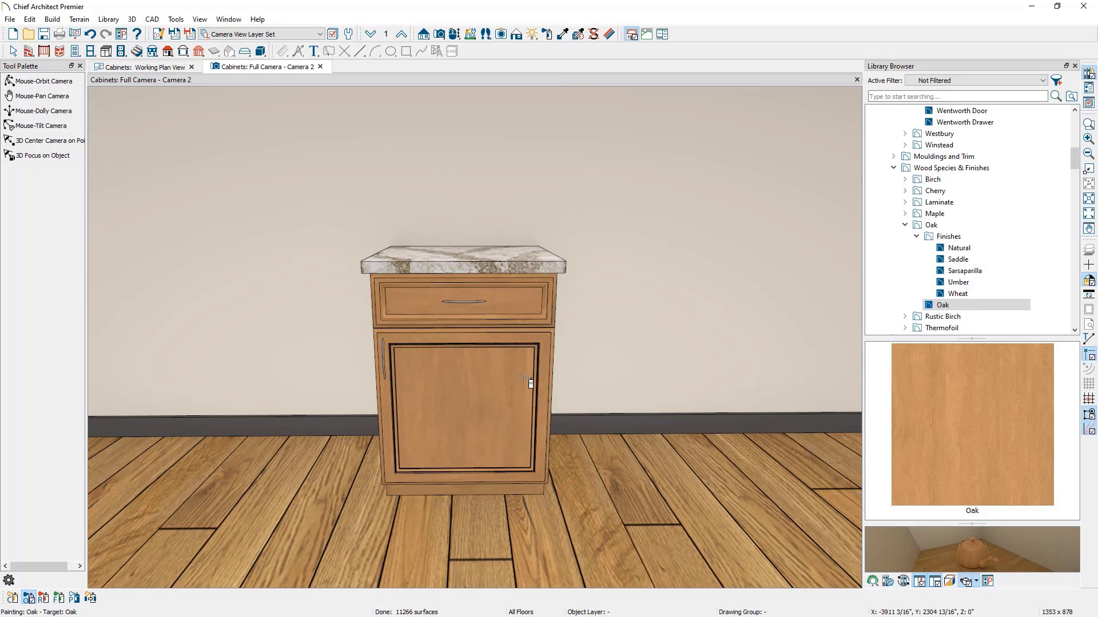
pyautogui.click(952, 261)
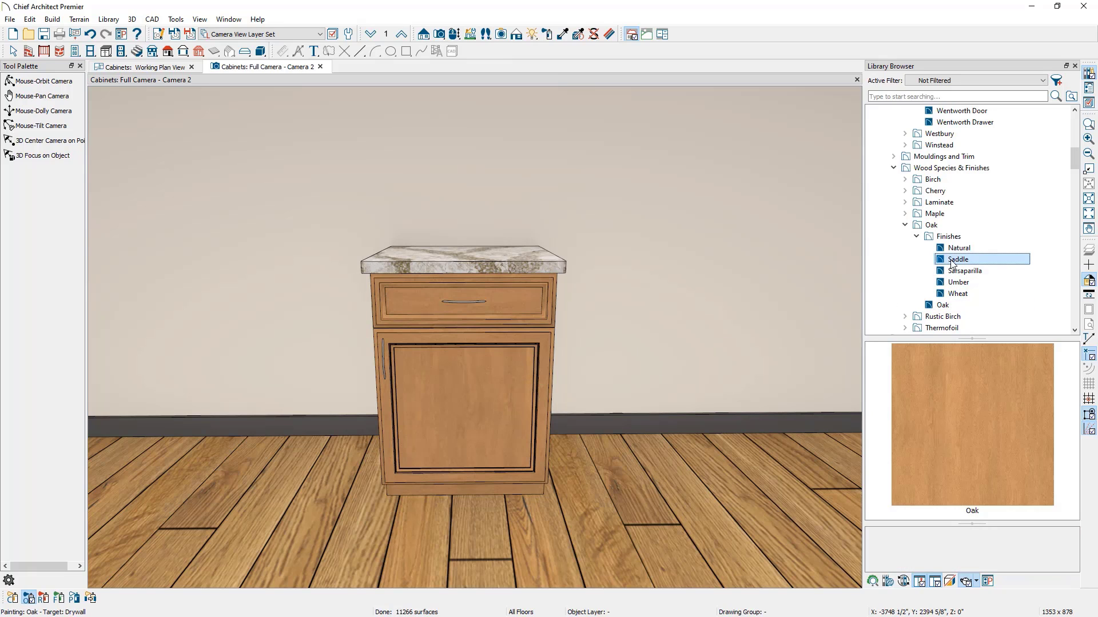
pyautogui.click(518, 376)
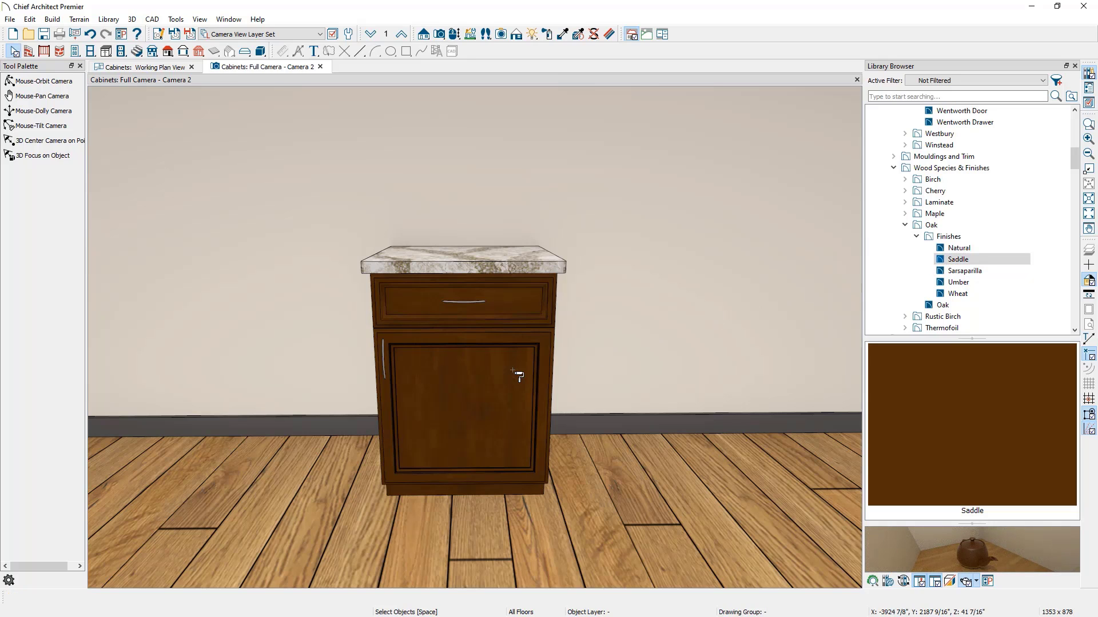
# Open the base cabinet's specification and set its Left Stile Extend to 3"
pyautogui.doubleClick(513, 369)
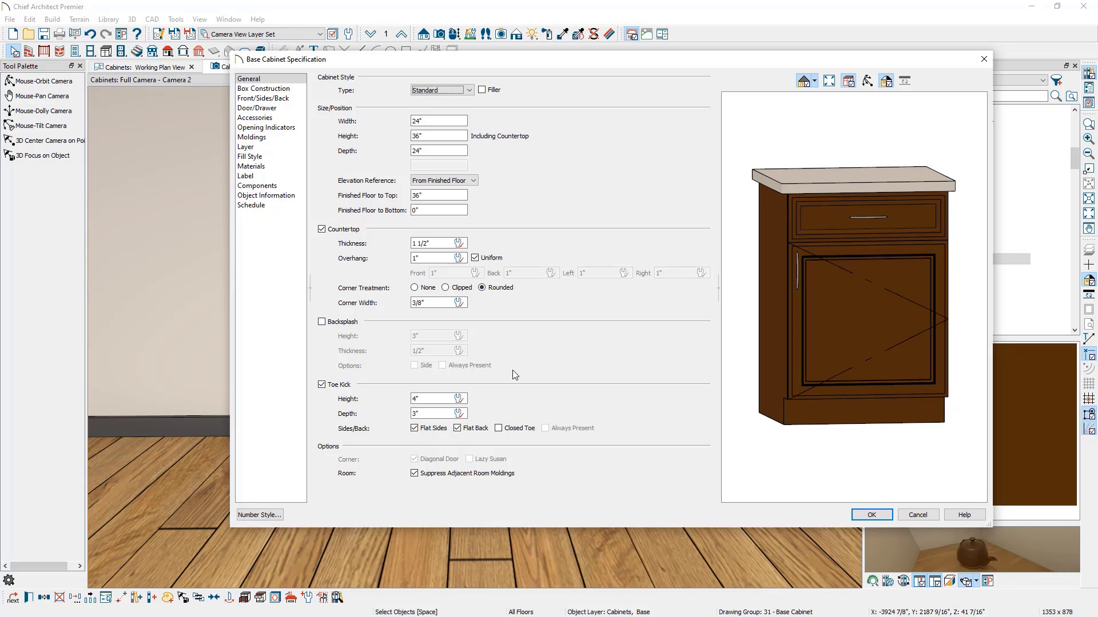
pyautogui.click(297, 91)
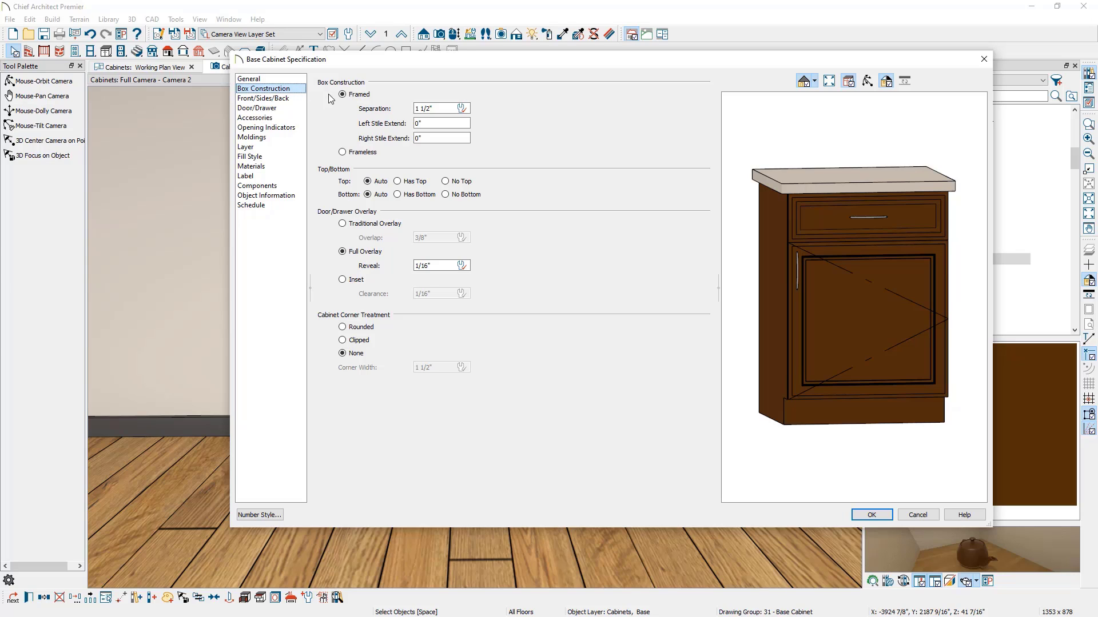
pyautogui.click(418, 123)
pyautogui.write('3')
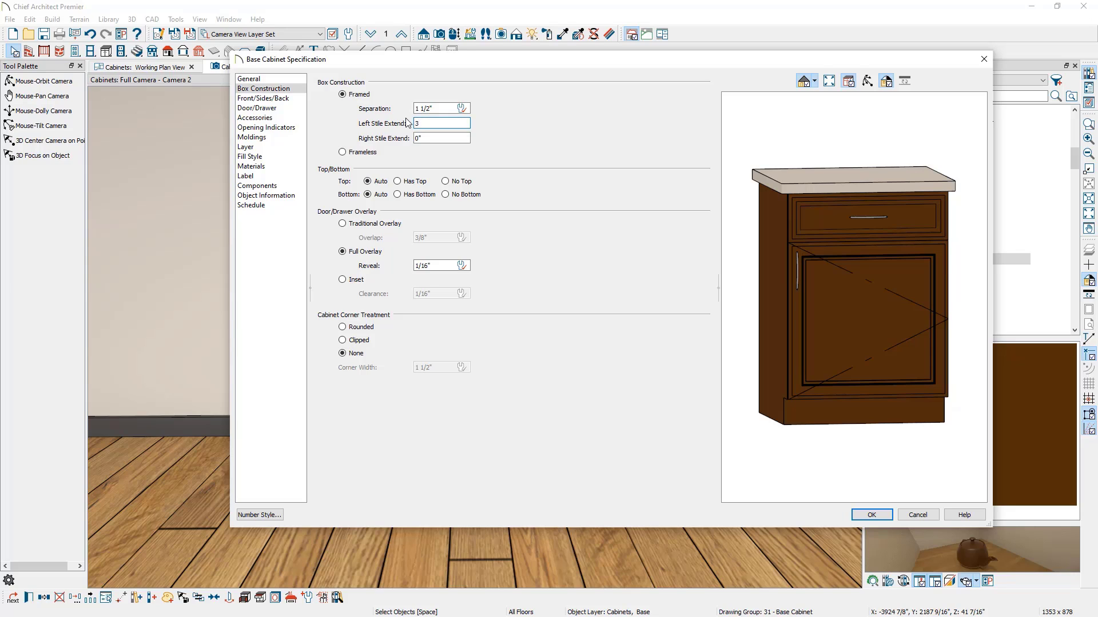
pyautogui.press('Tab')
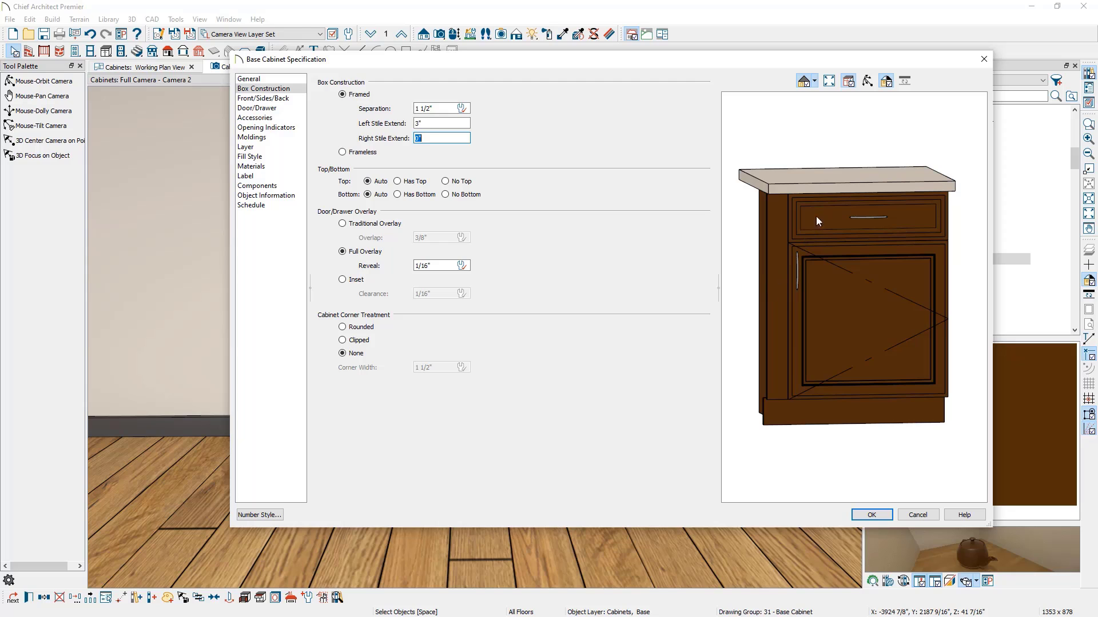
# Try the No Bottom option for the cabinet box in the orbited preview and return it to Auto
pyautogui.click(867, 81)
pyautogui.moveTo(840, 256); pyautogui.dragTo(865, 163)
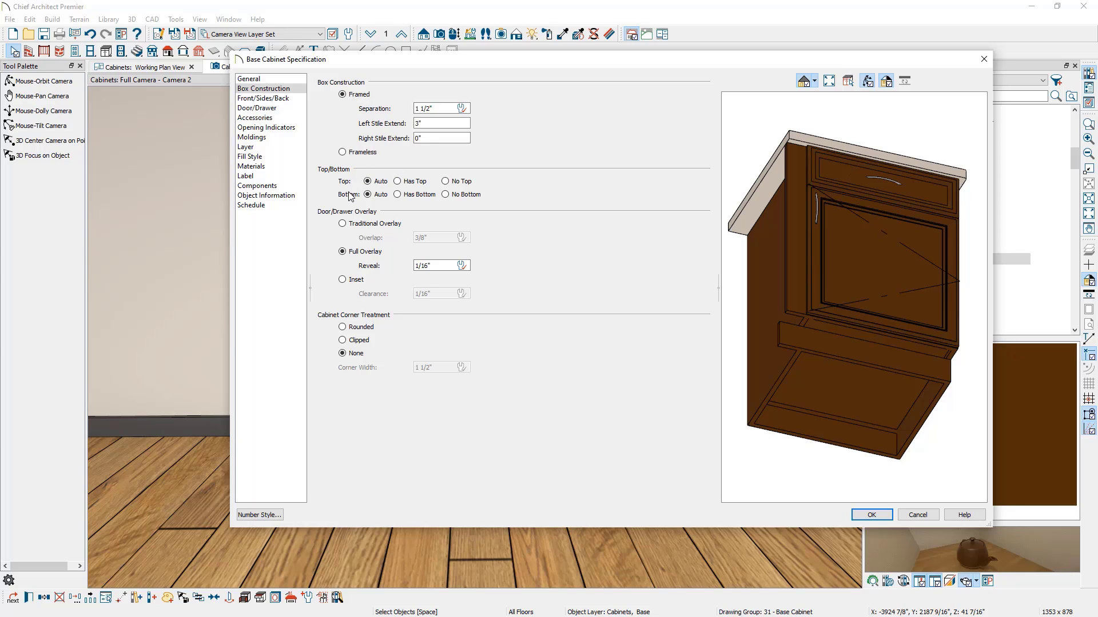
pyautogui.click(451, 195)
pyautogui.click(367, 195)
pyautogui.moveTo(936, 216); pyautogui.dragTo(856, 296)
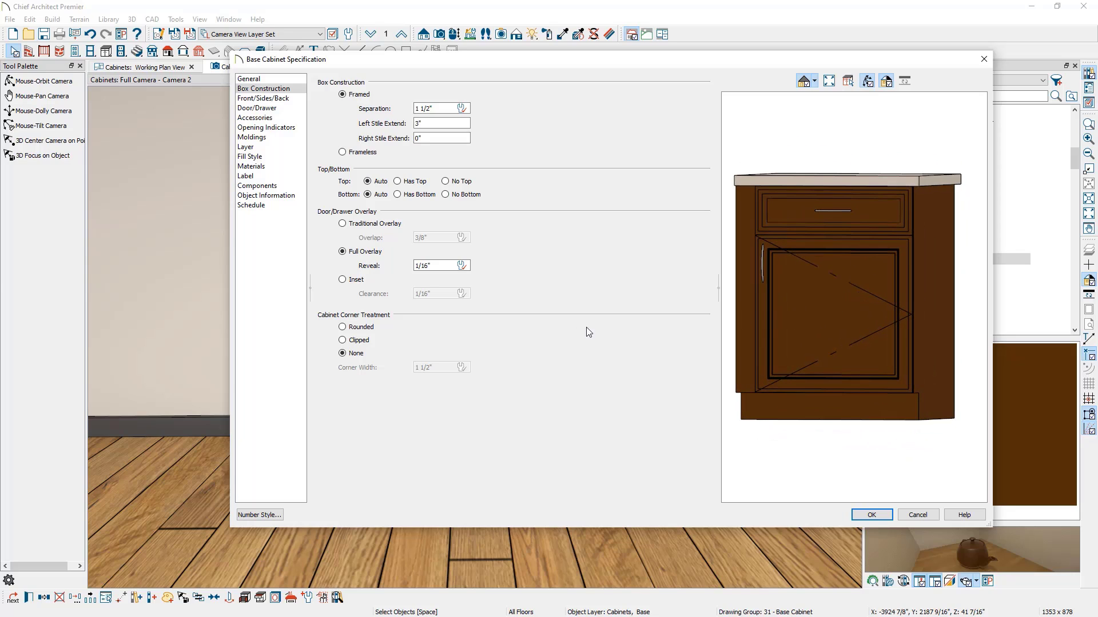
# Try the Clipped cabinet corner treatment, and return the treatment to None and the Left Stile Extend to 0"
pyautogui.click(358, 340)
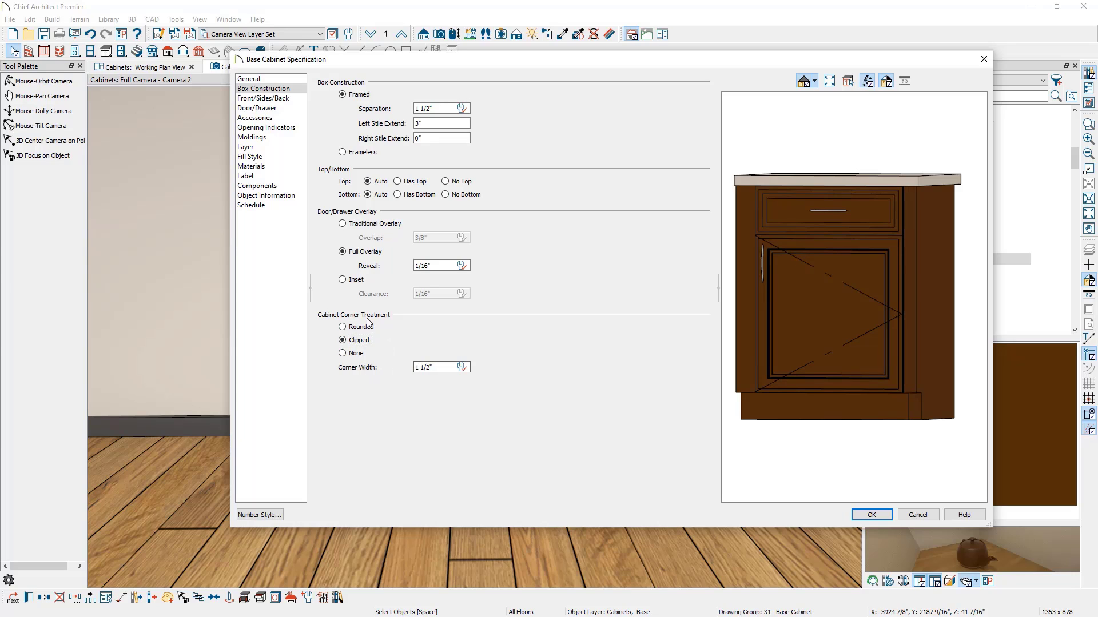
pyautogui.click(343, 354)
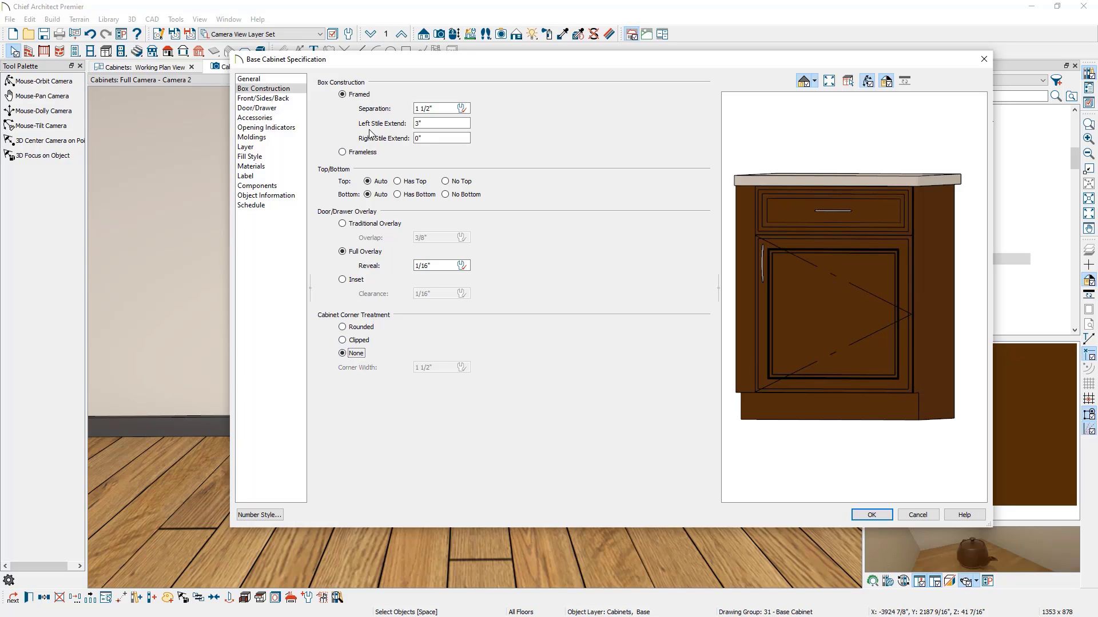
pyautogui.doubleClick(434, 122)
pyautogui.write('0')
pyautogui.press('Tab')
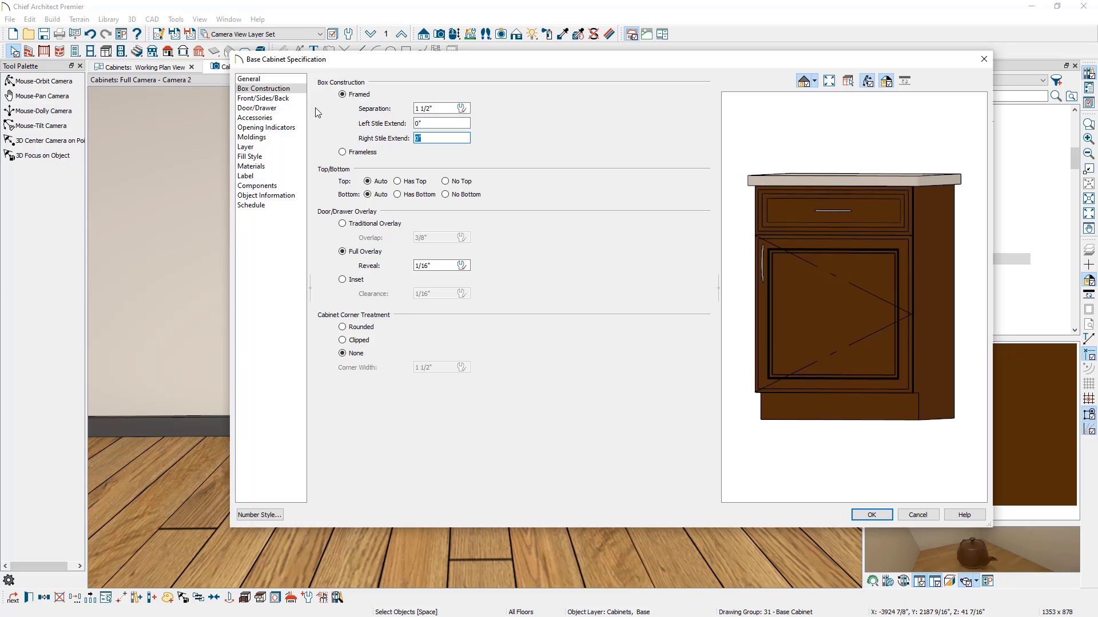
# Examine the cabinet's front face items, the door's face item settings and the accessory options, and cancel out of the specification
pyautogui.click(297, 100)
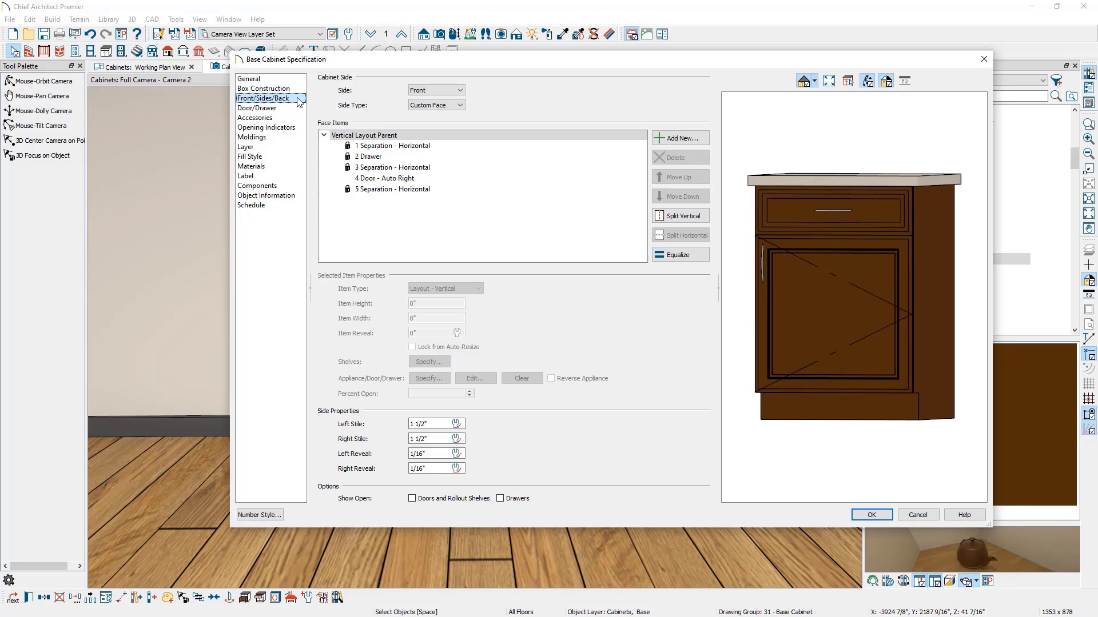
pyautogui.click(417, 91)
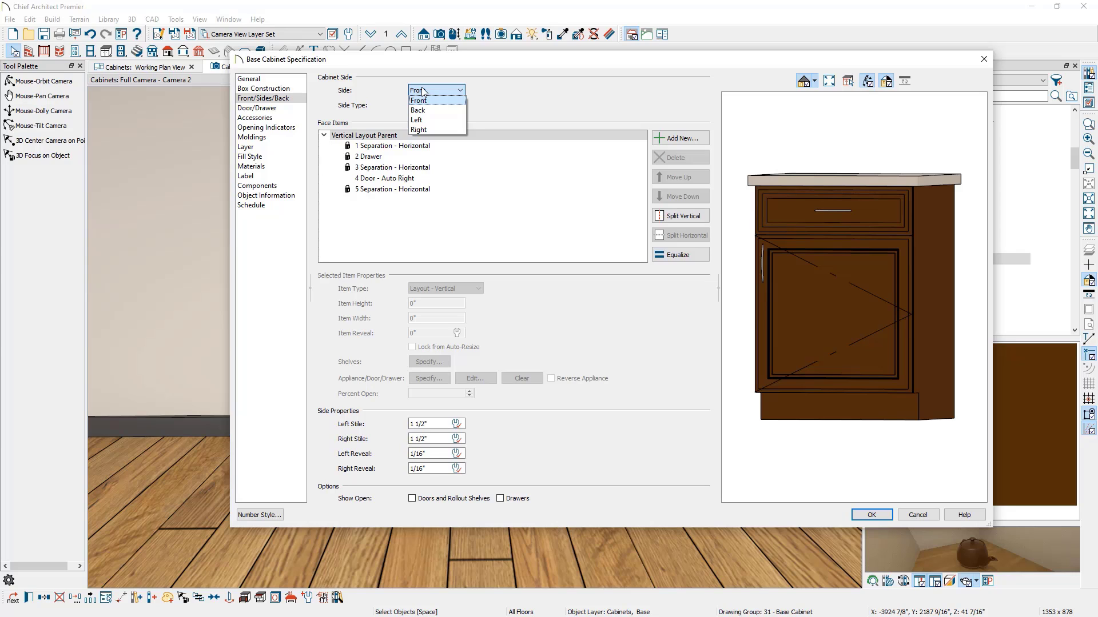
pyautogui.click(844, 85)
pyautogui.click(846, 84)
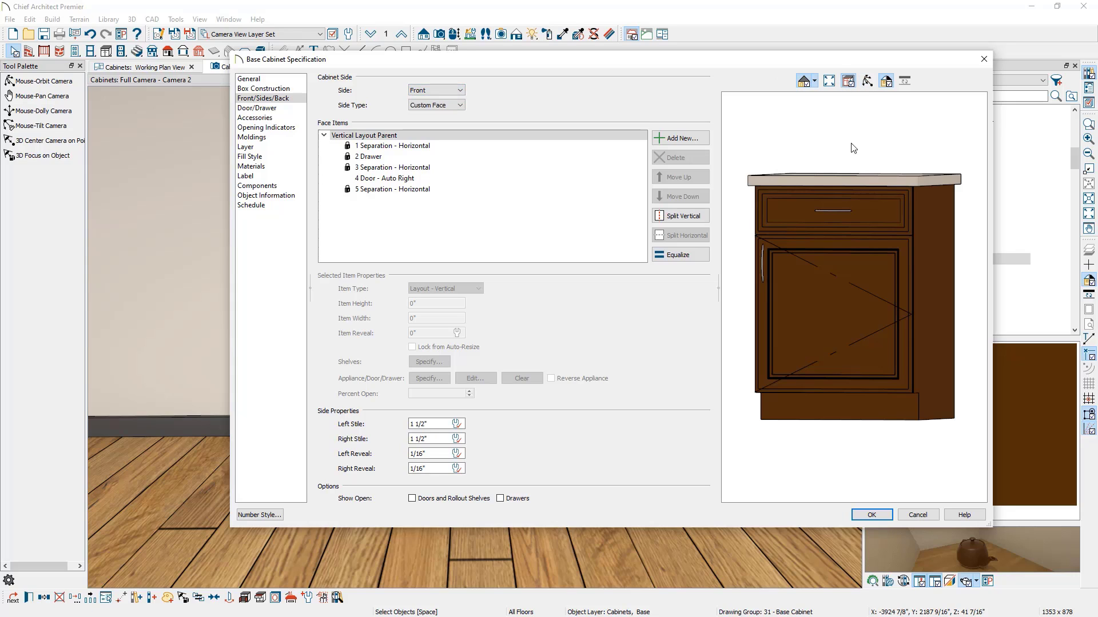
pyautogui.click(839, 271)
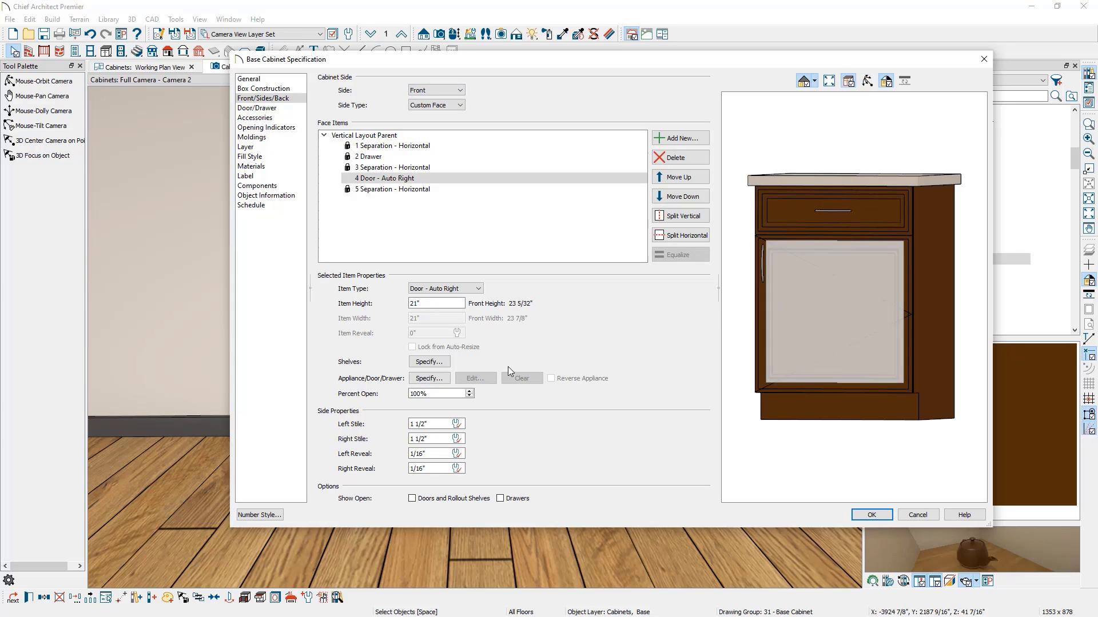
pyautogui.click(413, 379)
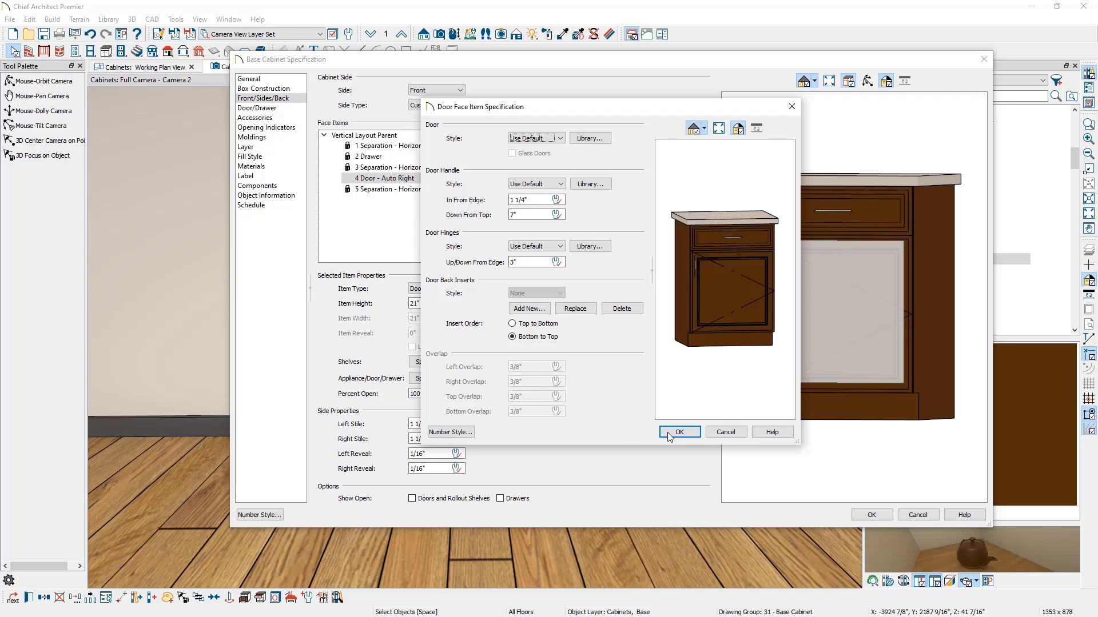
pyautogui.click(721, 434)
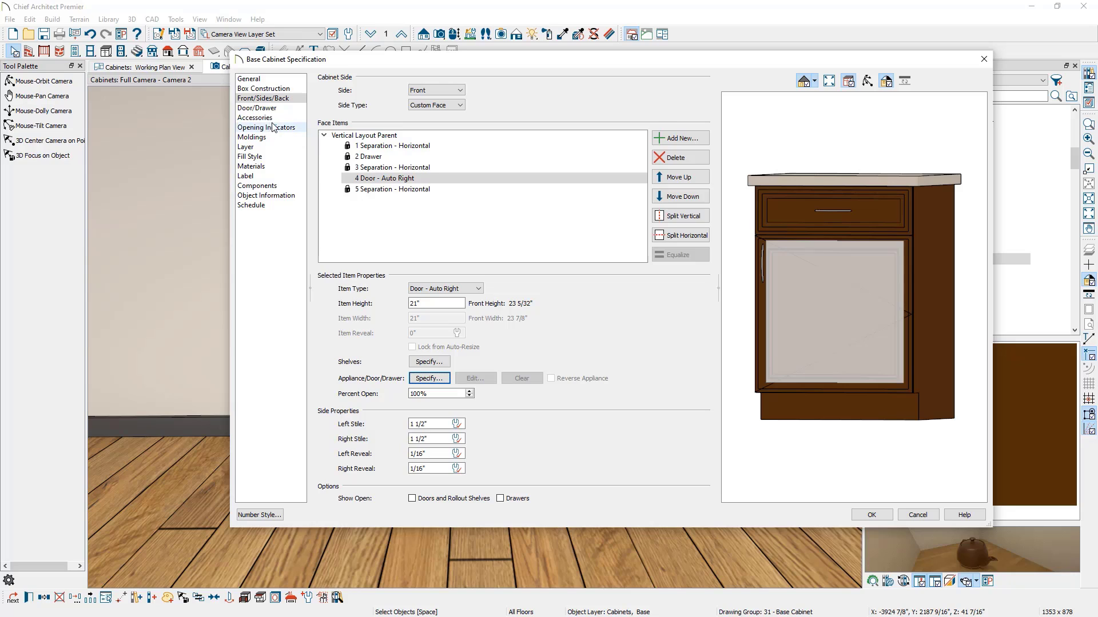
pyautogui.click(255, 118)
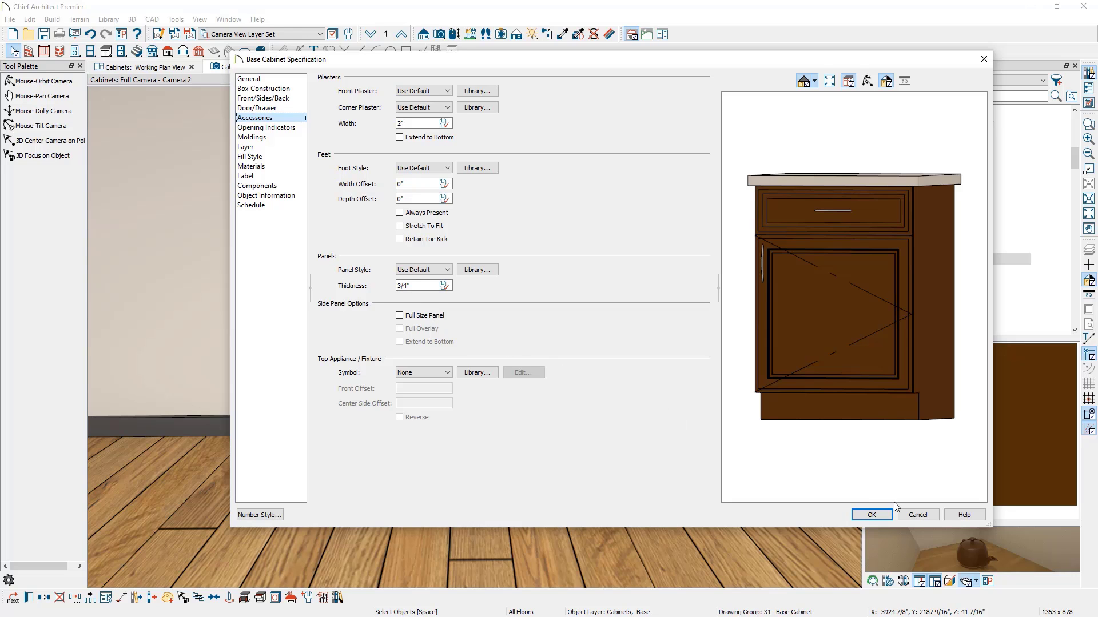
pyautogui.click(929, 516)
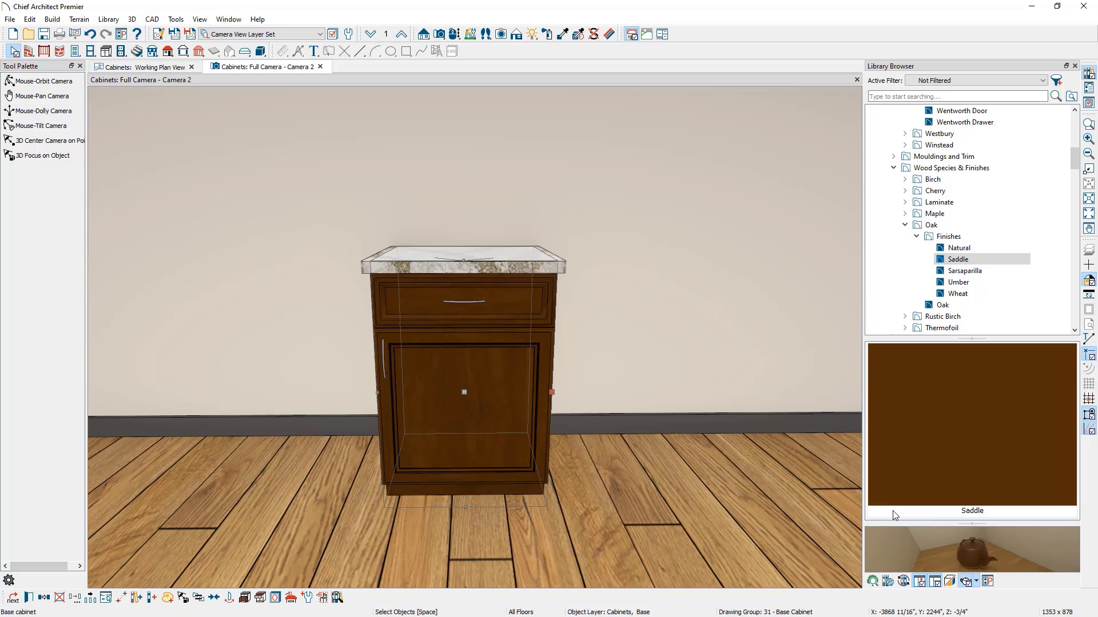
# Close the Library Browser to widen the camera view of the base cabinet
pyautogui.click(1075, 67)
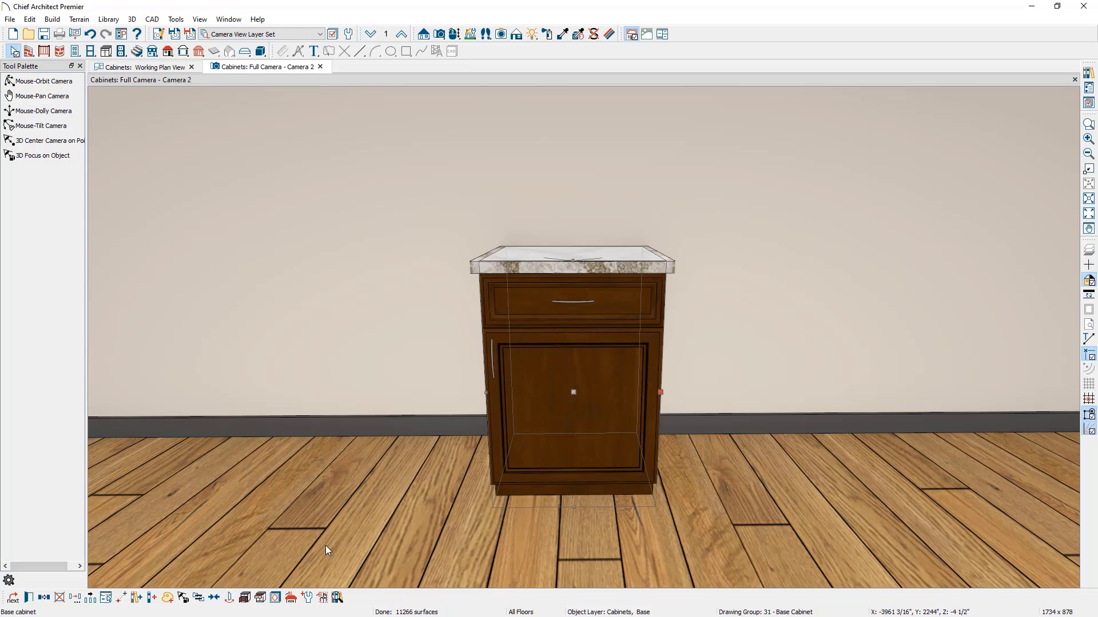
pyautogui.click(307, 596)
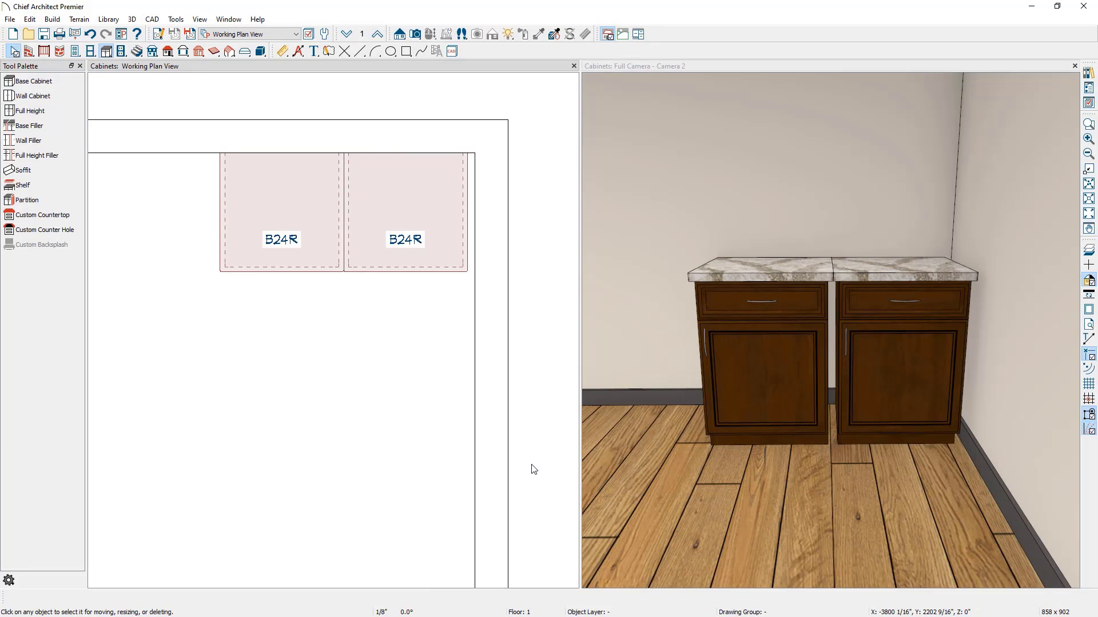
# Place a base filler between the two base cabinets and another between the corner-side cabinet and the wall
pyautogui.press('space')
pyautogui.click(106, 52)
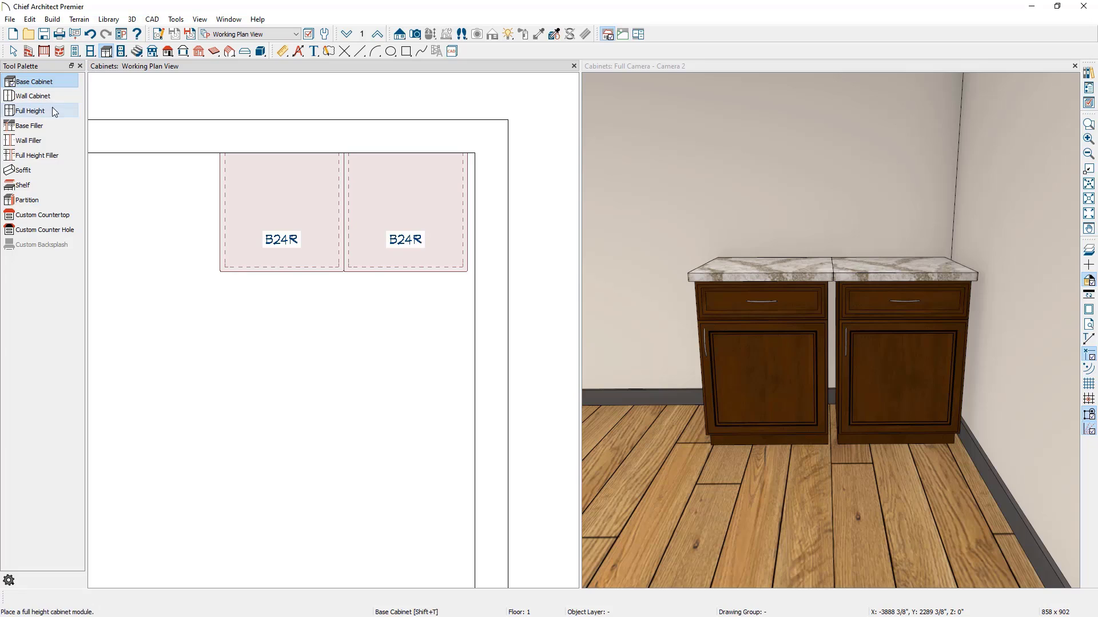
pyautogui.click(48, 127)
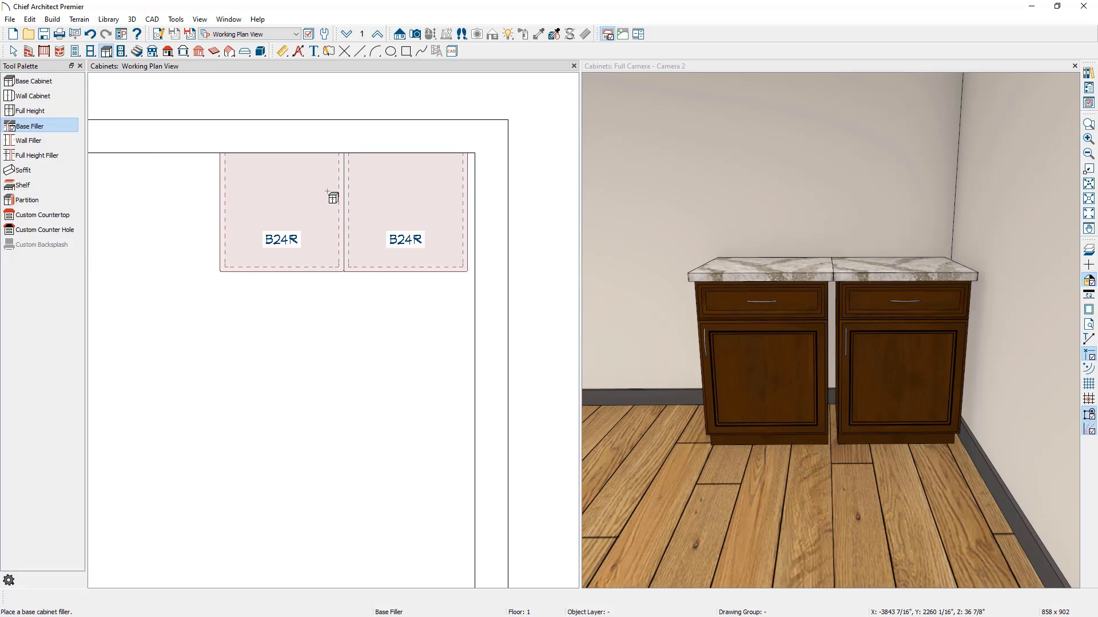
pyautogui.click(343, 200)
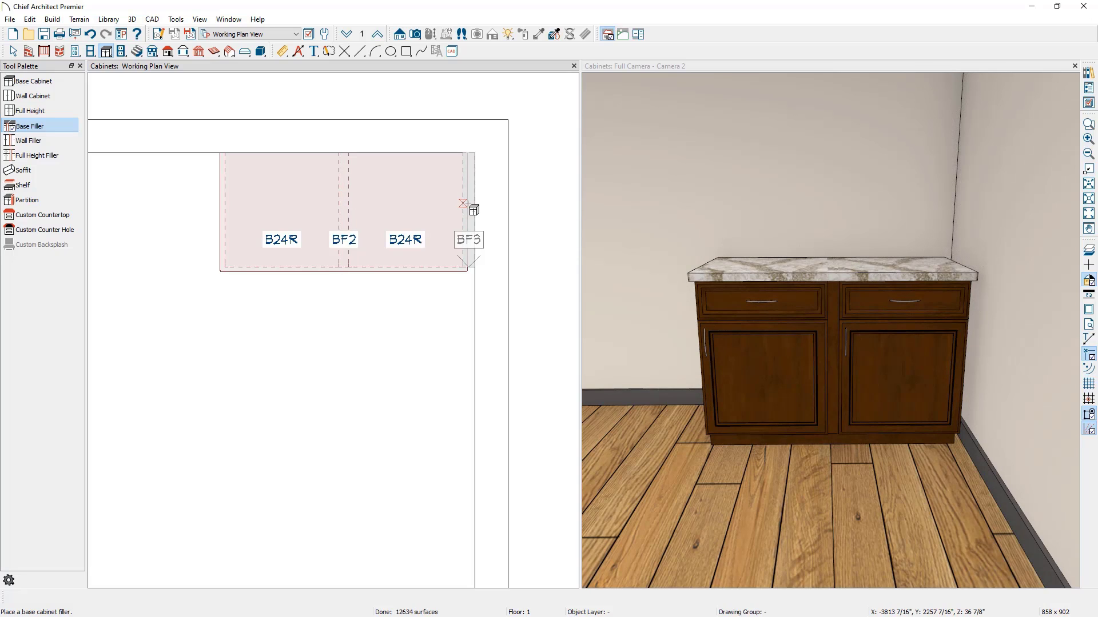
pyautogui.click(464, 203)
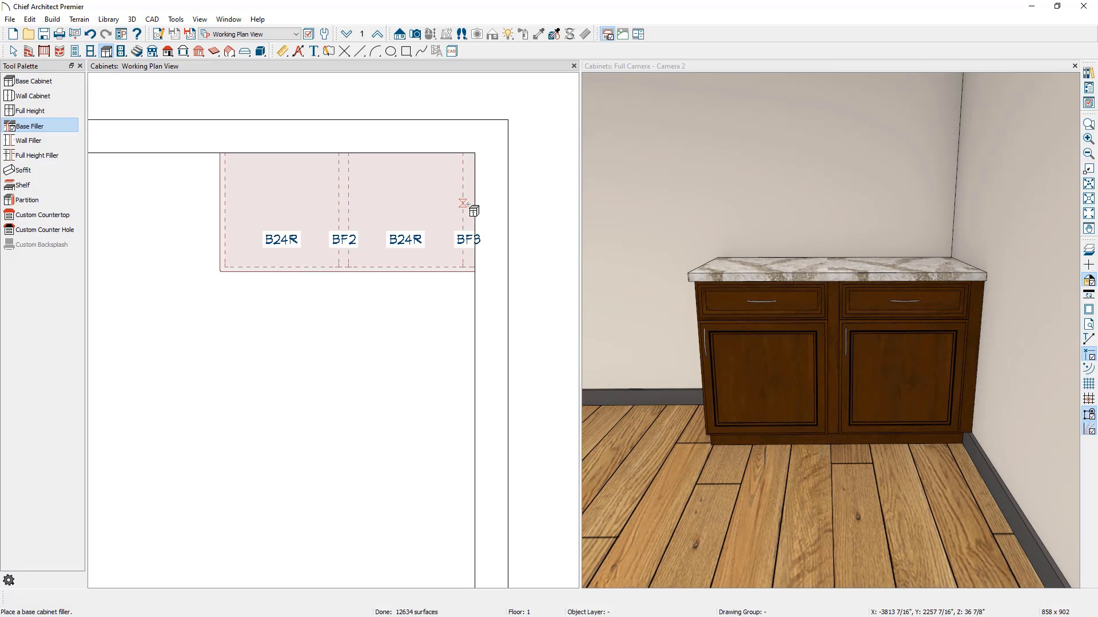
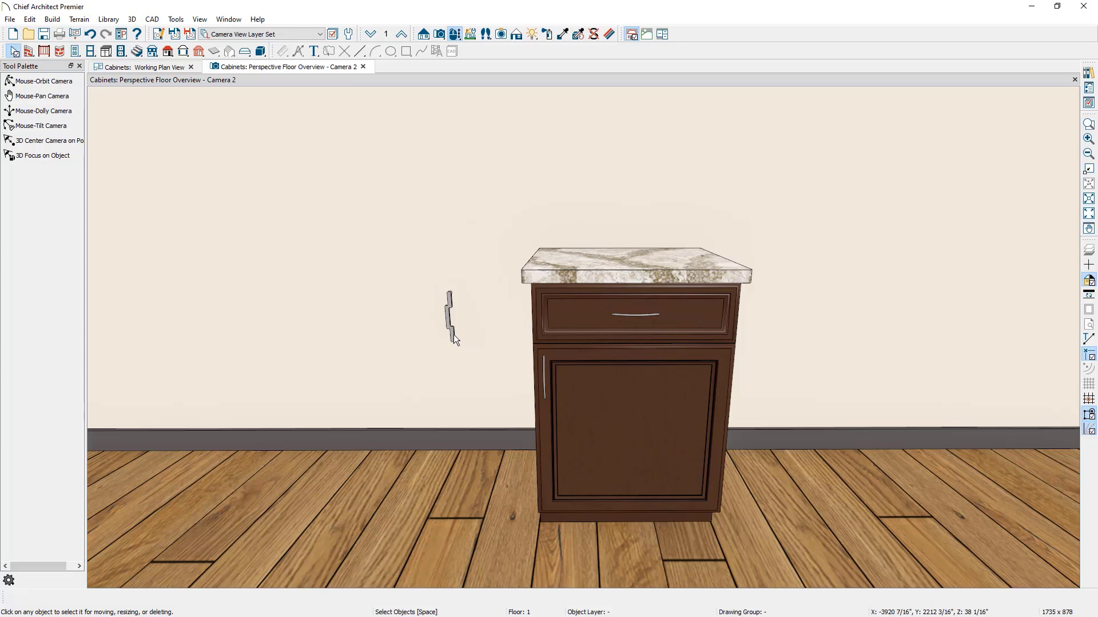
# Convert the modelled pull beside the cabinet to a Hardware symbol named Door Pull and add it to the library
pyautogui.click(454, 336)
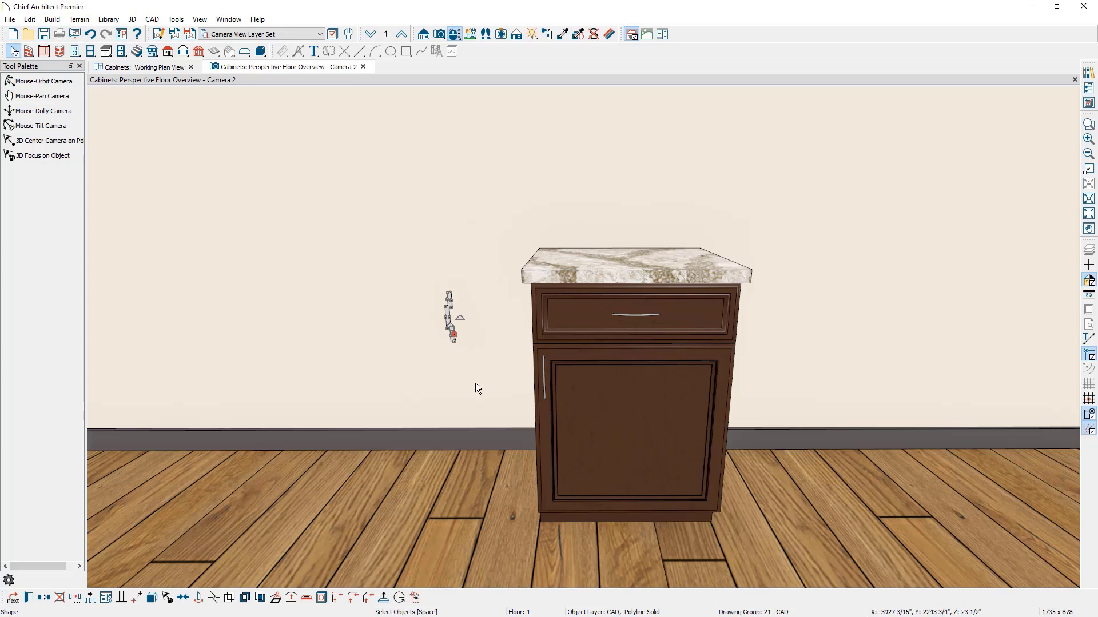
pyautogui.click(417, 598)
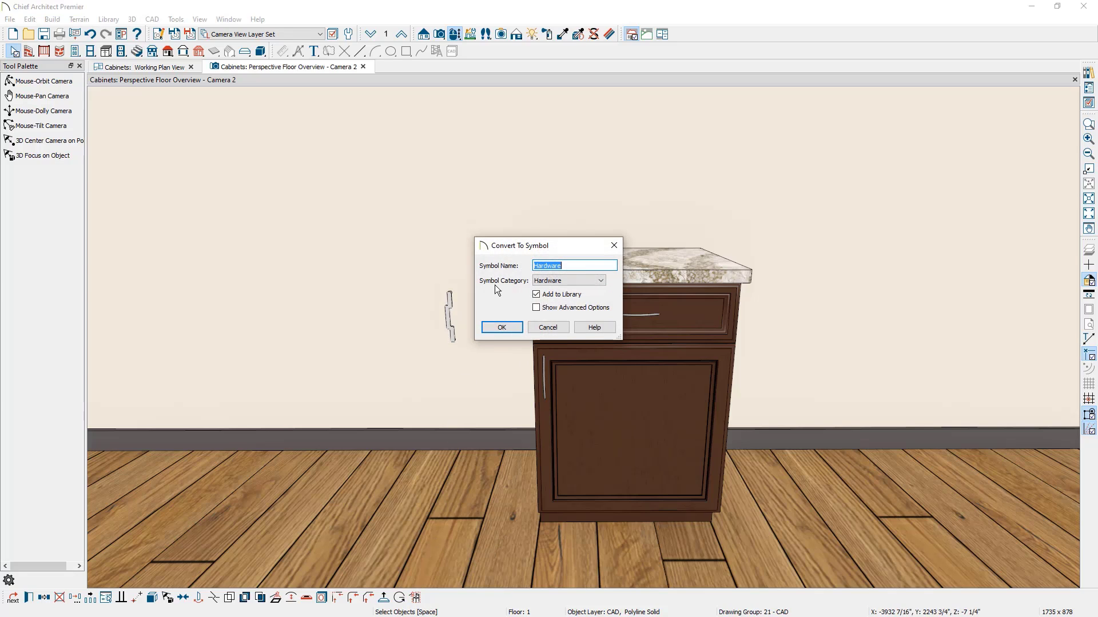
pyautogui.write('Door Pull')
pyautogui.click(572, 281)
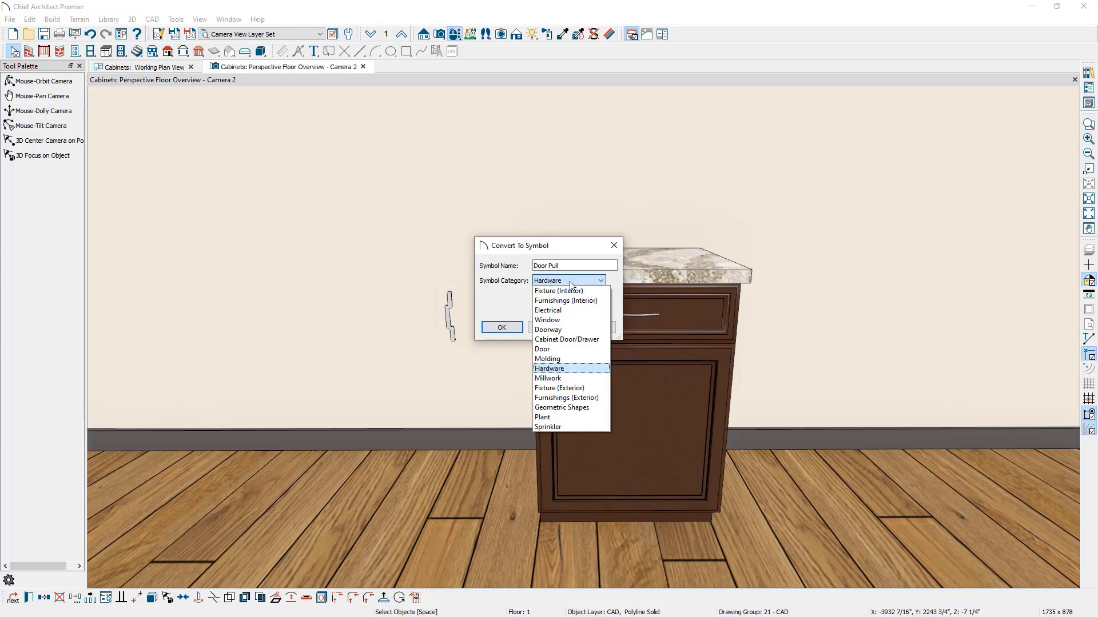
pyautogui.click(573, 368)
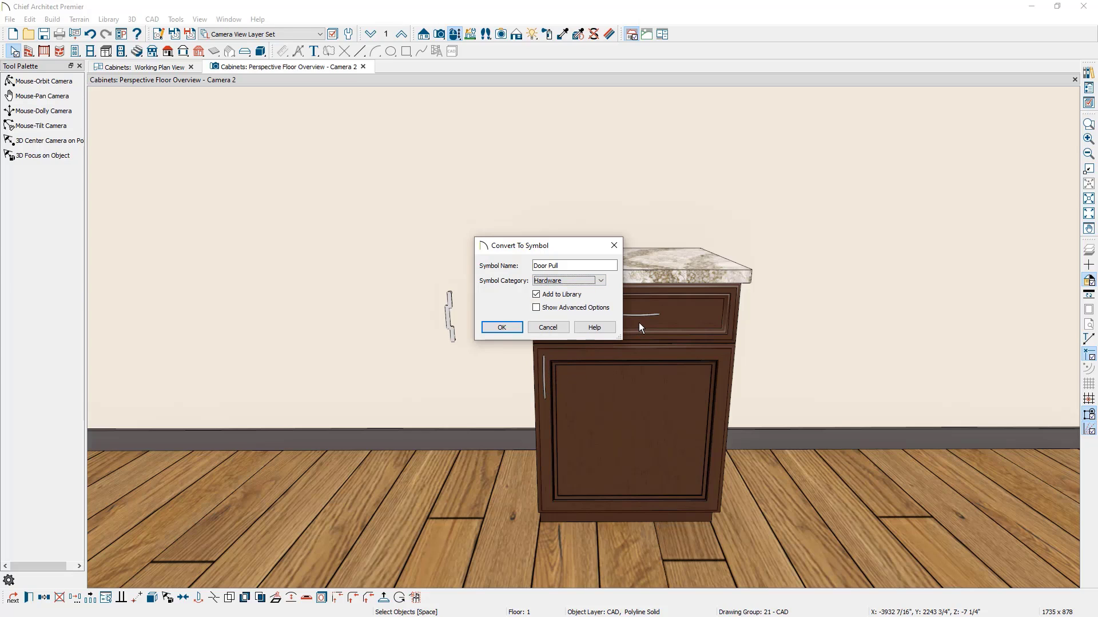
pyautogui.click(491, 326)
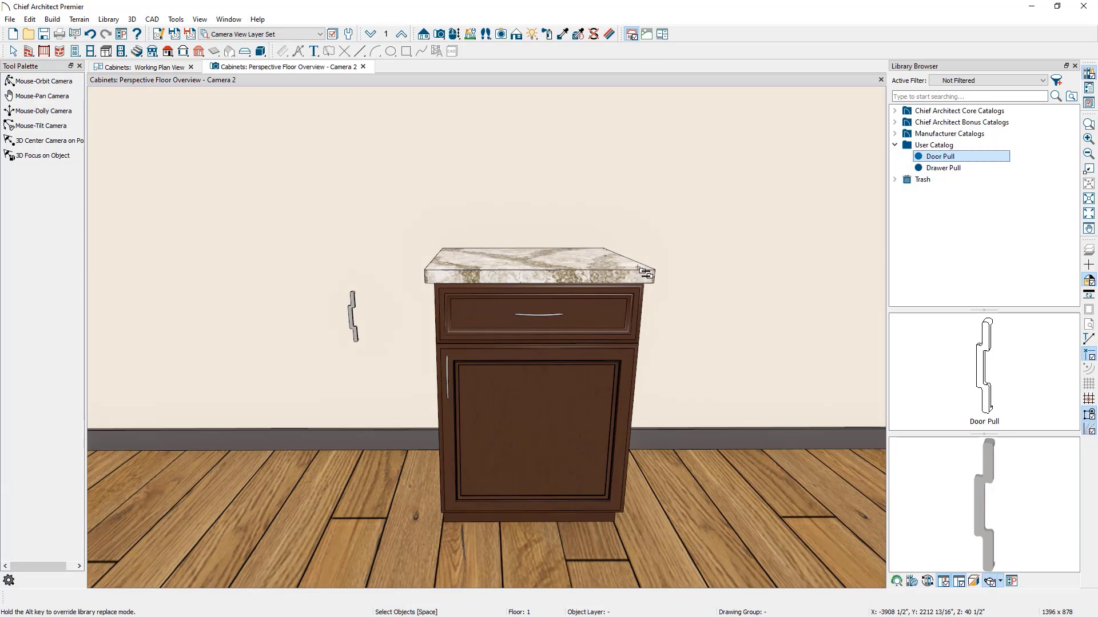
# Replace the hardware on the cabinet door with Door Pull and on the drawer with Drawer Pull from the User Catalog
pyautogui.click(931, 158)
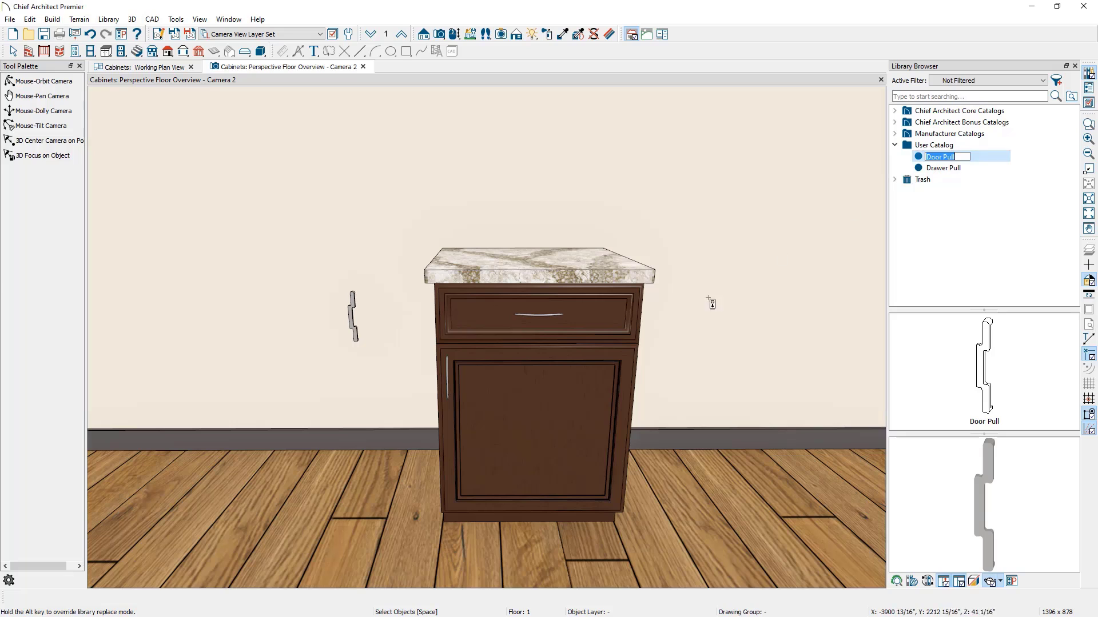
pyautogui.click(452, 394)
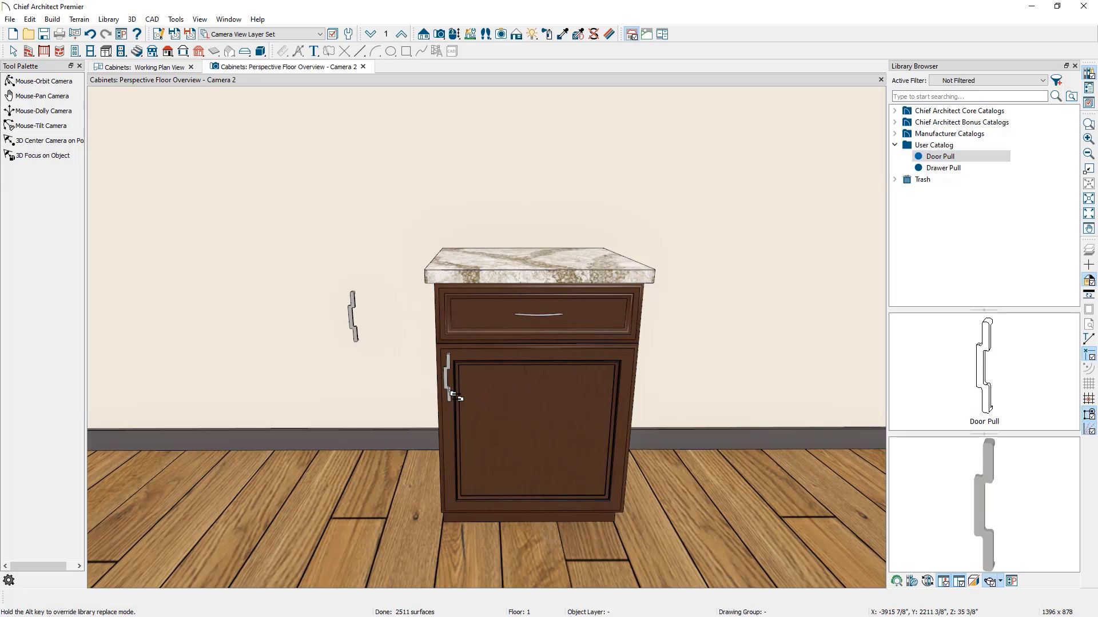
pyautogui.click(956, 167)
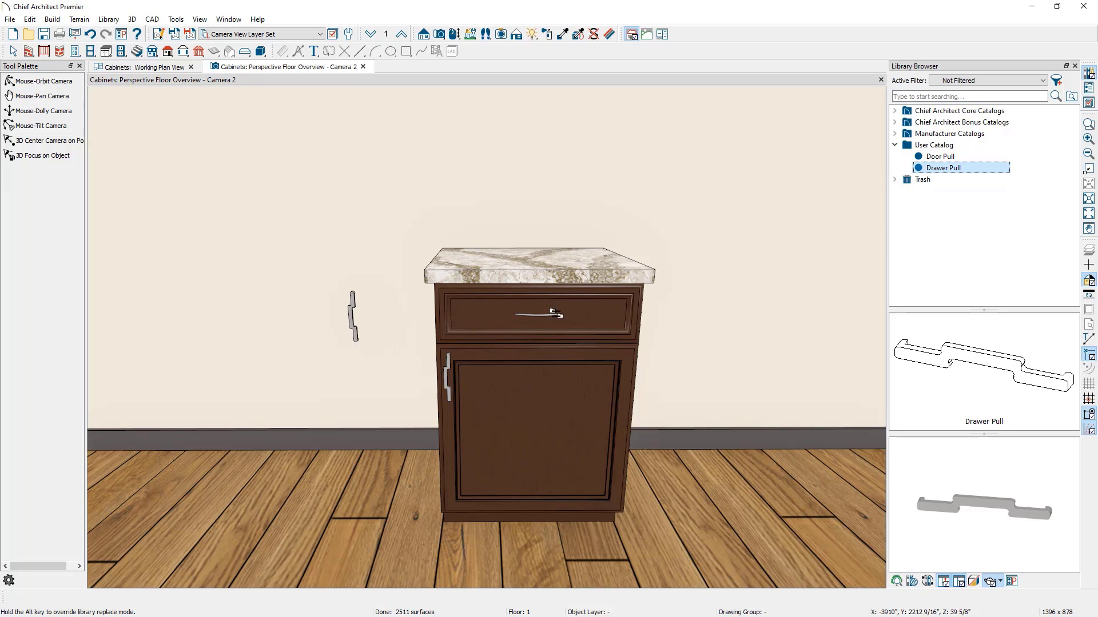
pyautogui.click(526, 322)
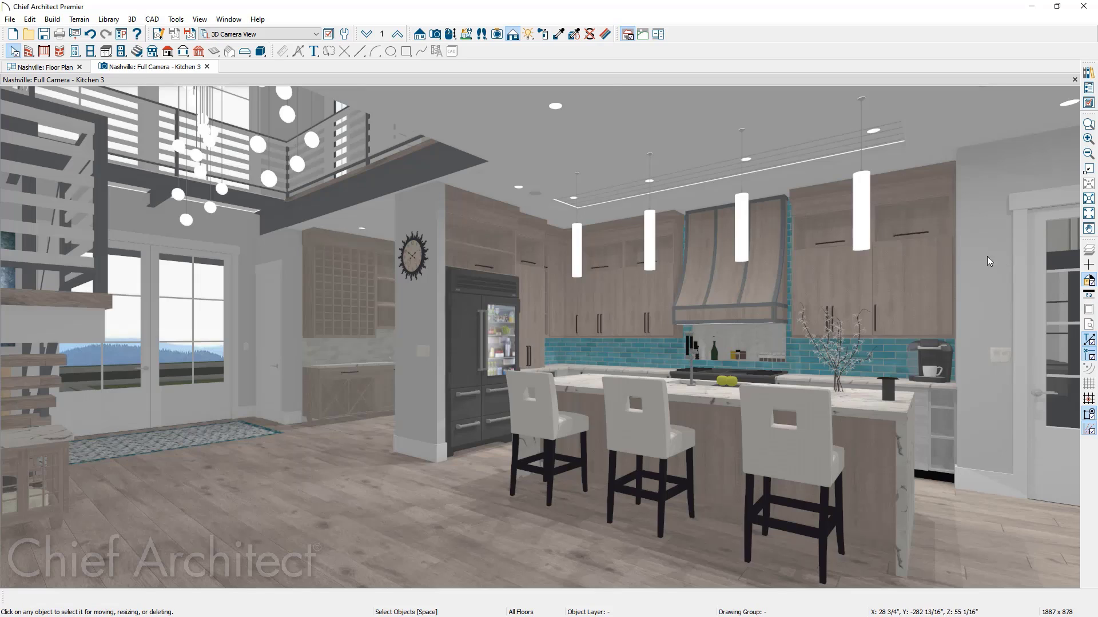
# Turn on Line Drawing on Top for the Standard rendering technique in the Nashville kitchen camera view
pyautogui.click(512, 36)
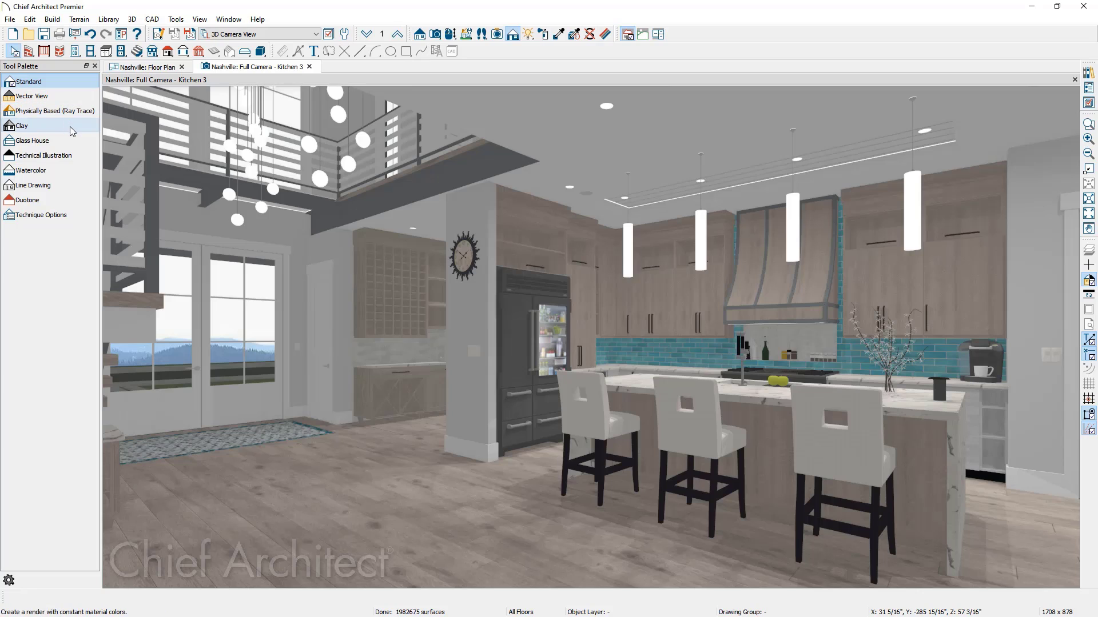
pyautogui.click(79, 216)
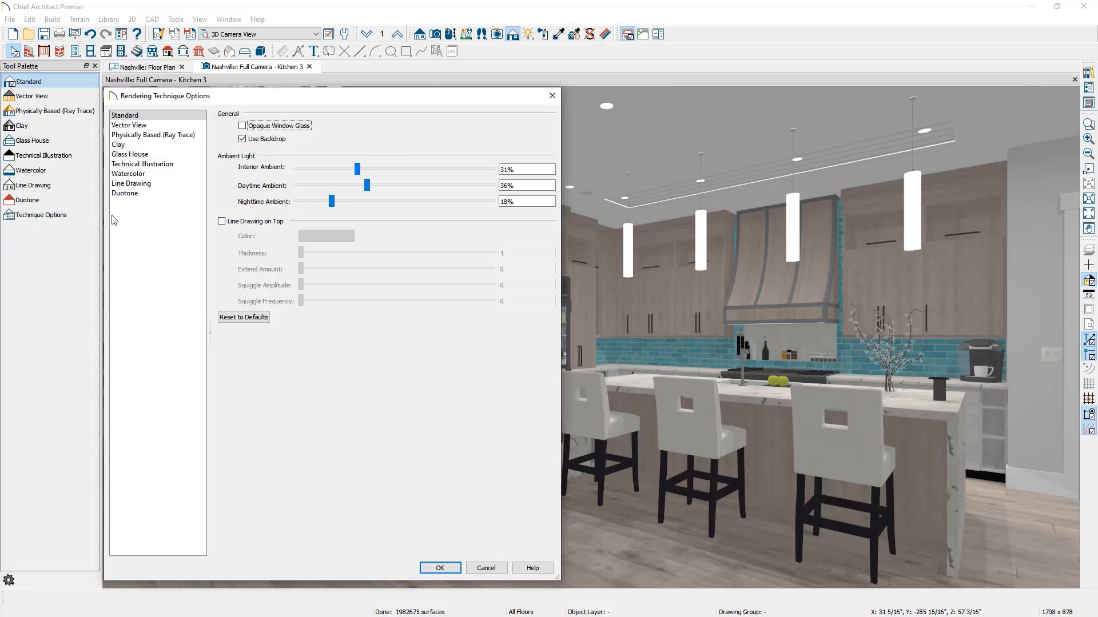
pyautogui.click(221, 222)
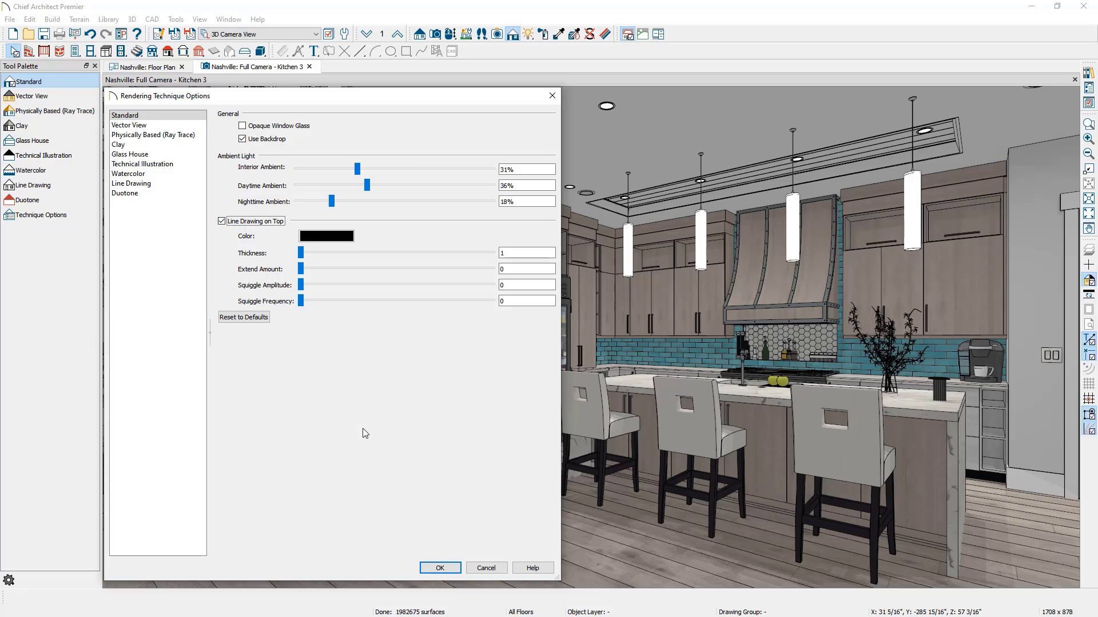
pyautogui.click(450, 568)
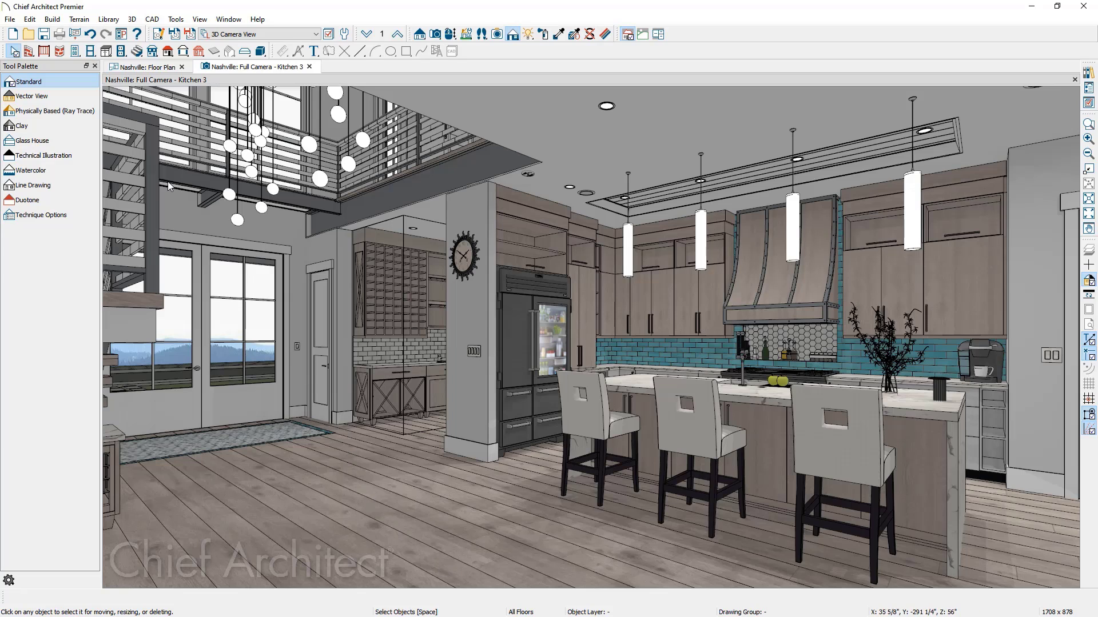
# Render the kitchen view as Physically Based (Ray Trace) and switch it to the Clay technique through the rendering technique options
pyautogui.click(90, 112)
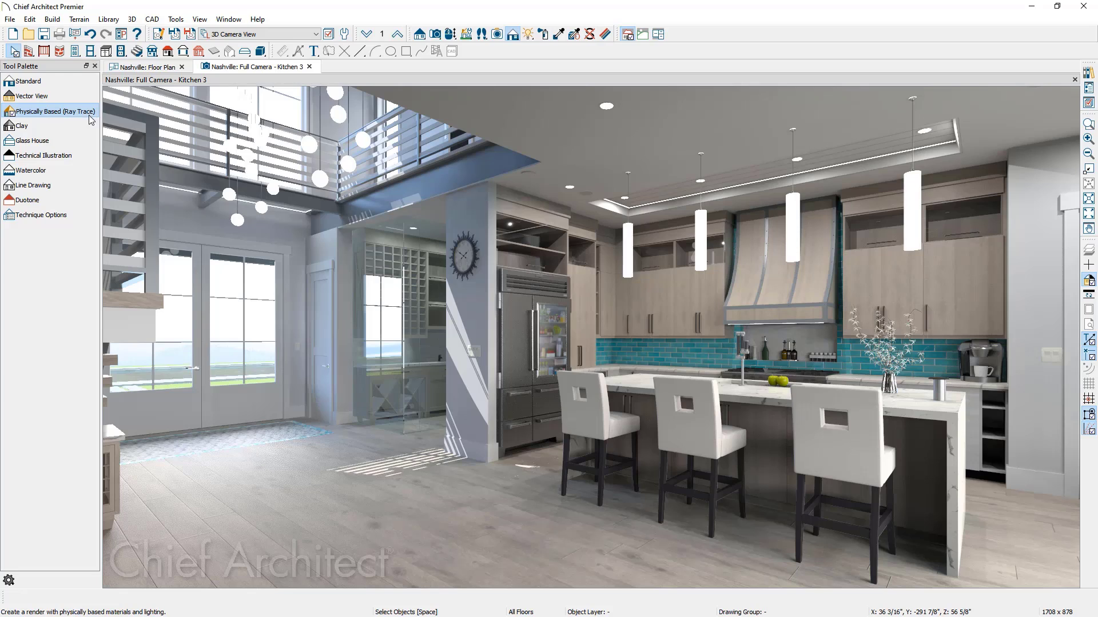
pyautogui.click(63, 216)
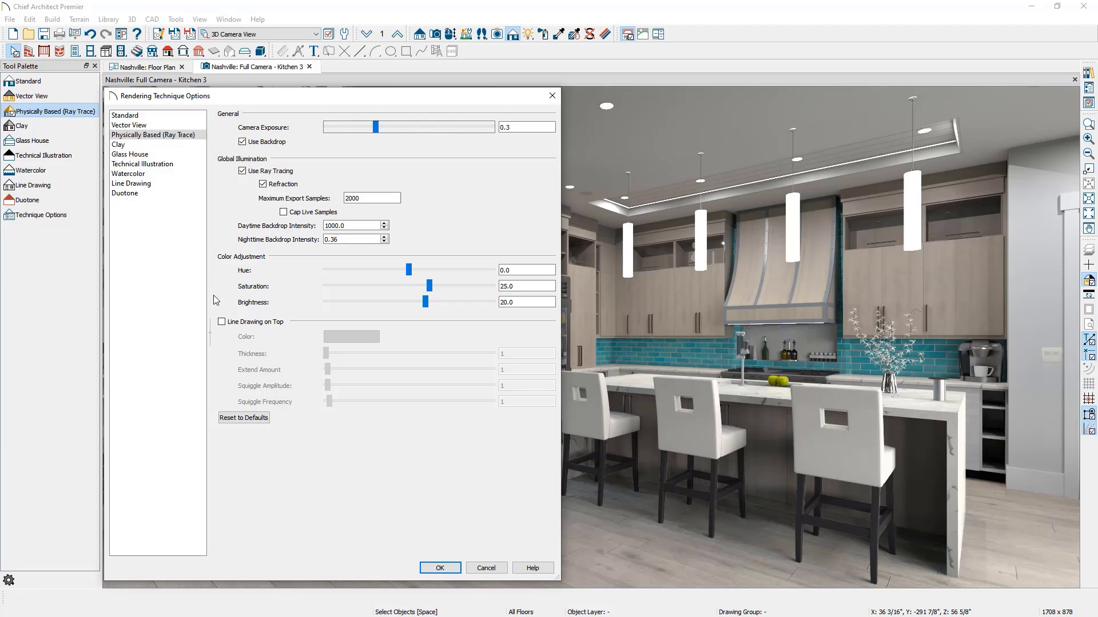
pyautogui.click(173, 147)
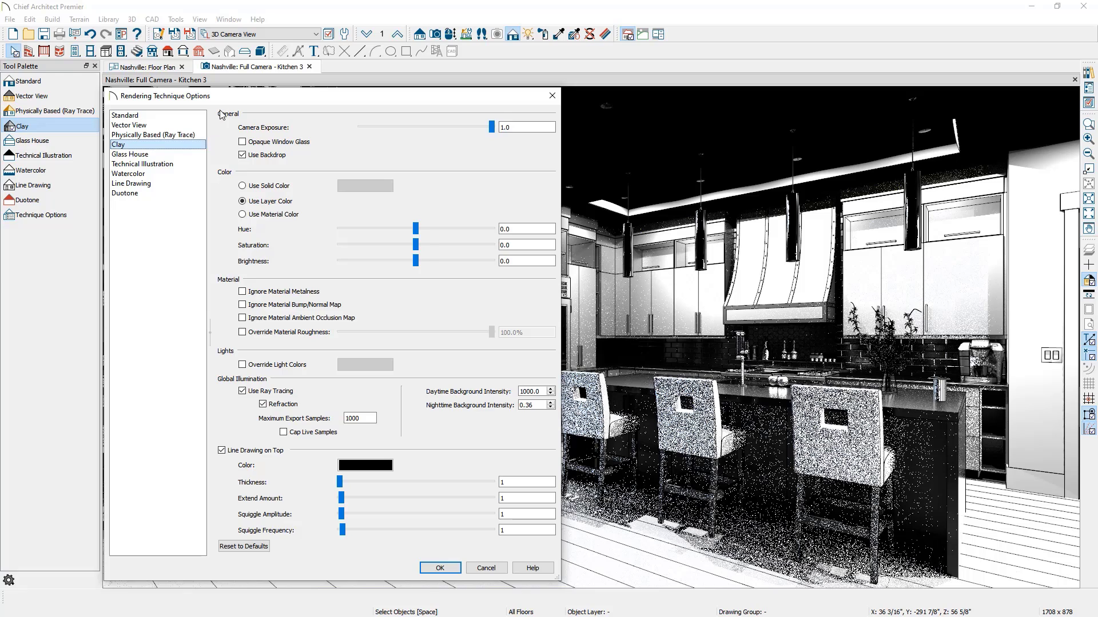
pyautogui.moveTo(226, 96); pyautogui.dragTo(237, 91)
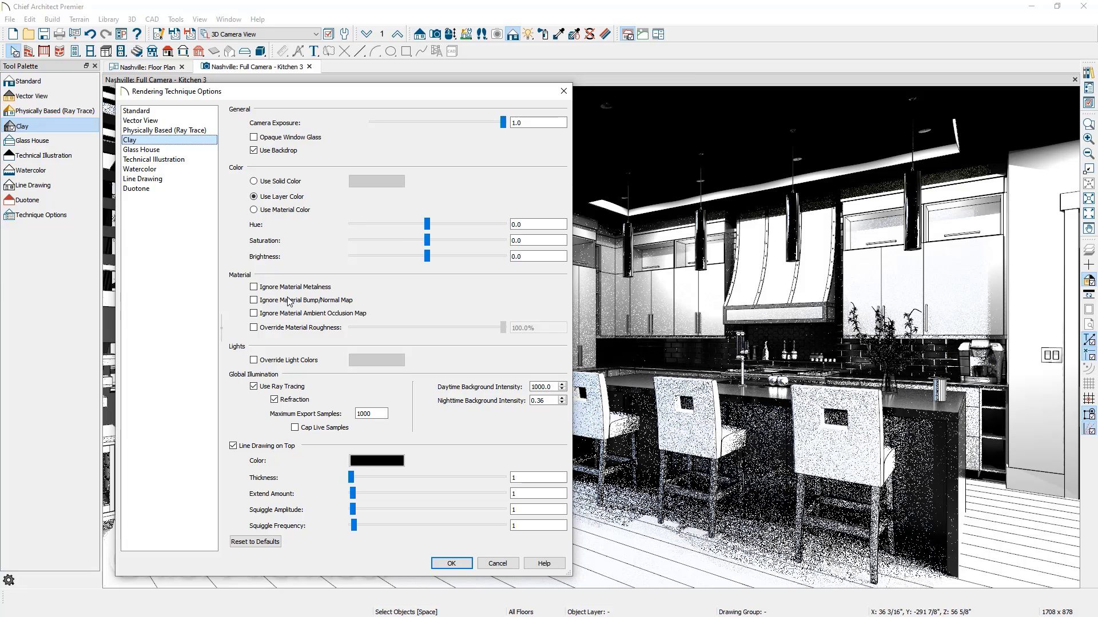
pyautogui.click(451, 564)
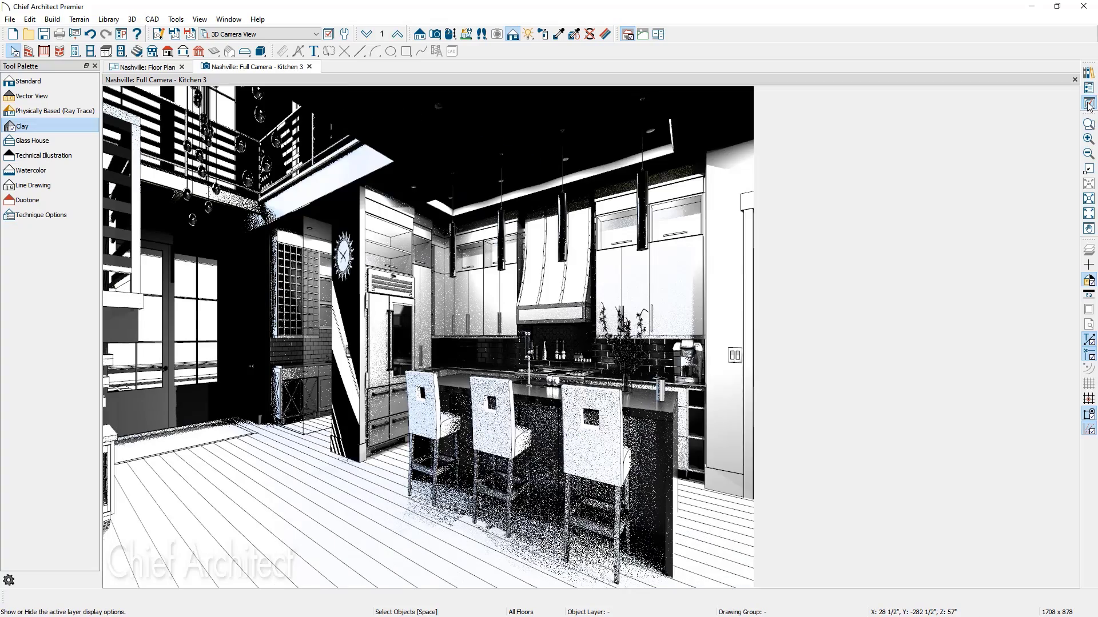
# Change the kitchen view's active layer set to 3D Camera Clay and close the layer display options
pyautogui.click(1088, 106)
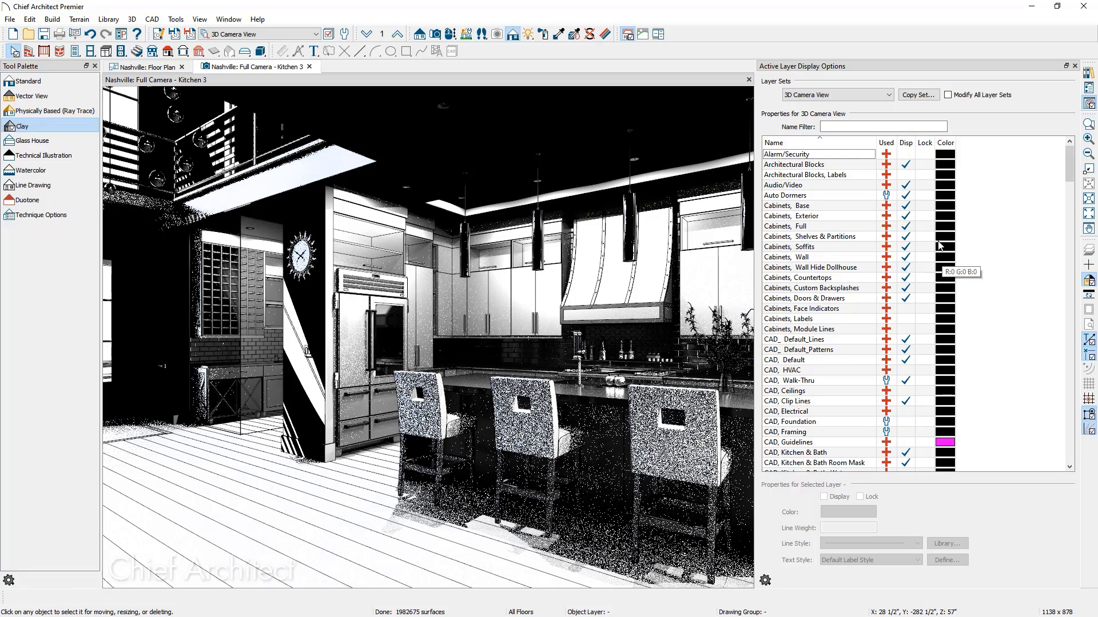
pyautogui.click(878, 98)
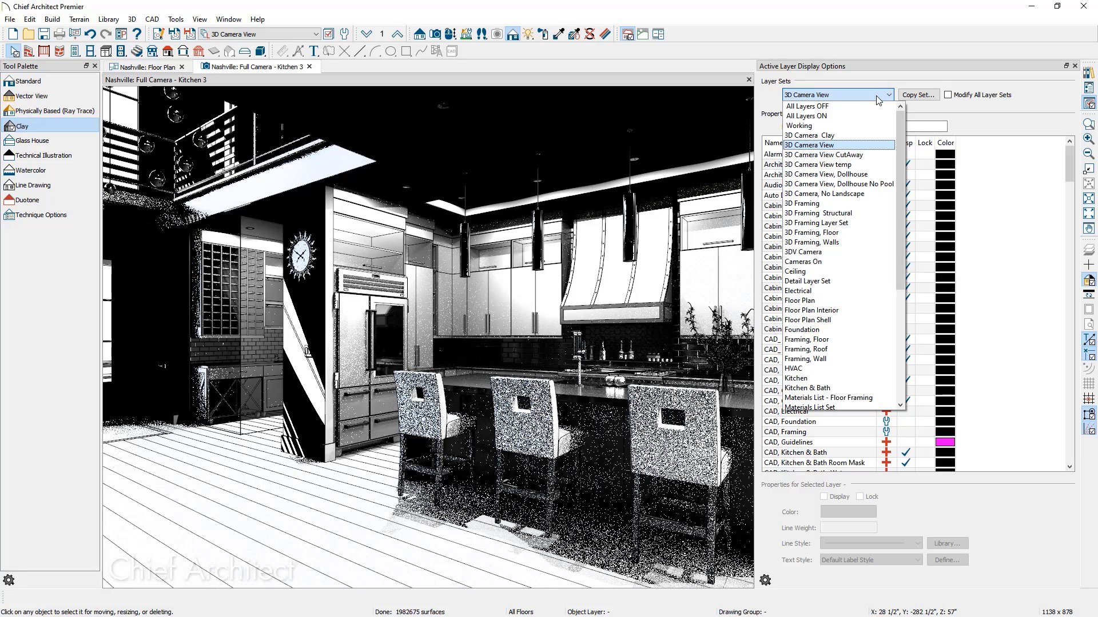
pyautogui.click(872, 136)
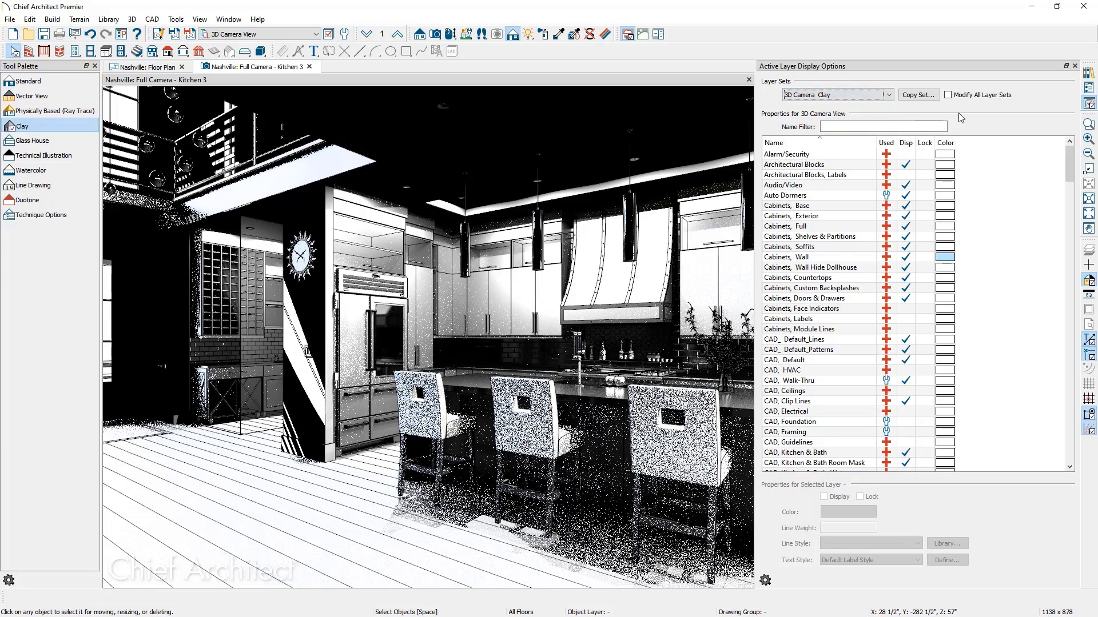
pyautogui.click(1073, 66)
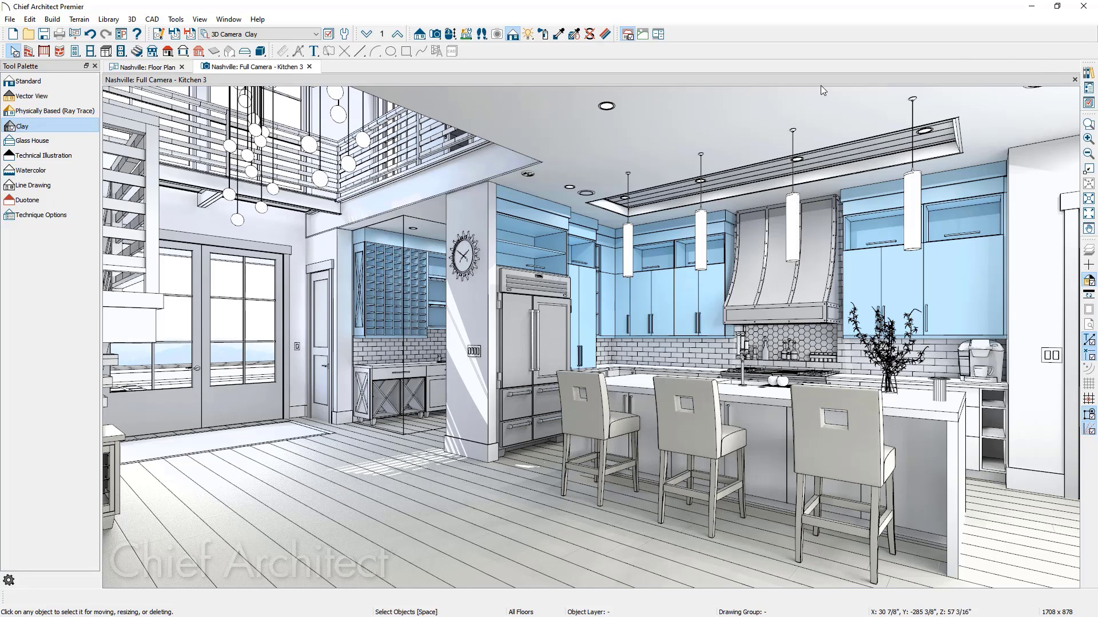
# Render the kitchen view in the Watercolor technique and turn on Line Drawing on Top for it
pyautogui.click(67, 170)
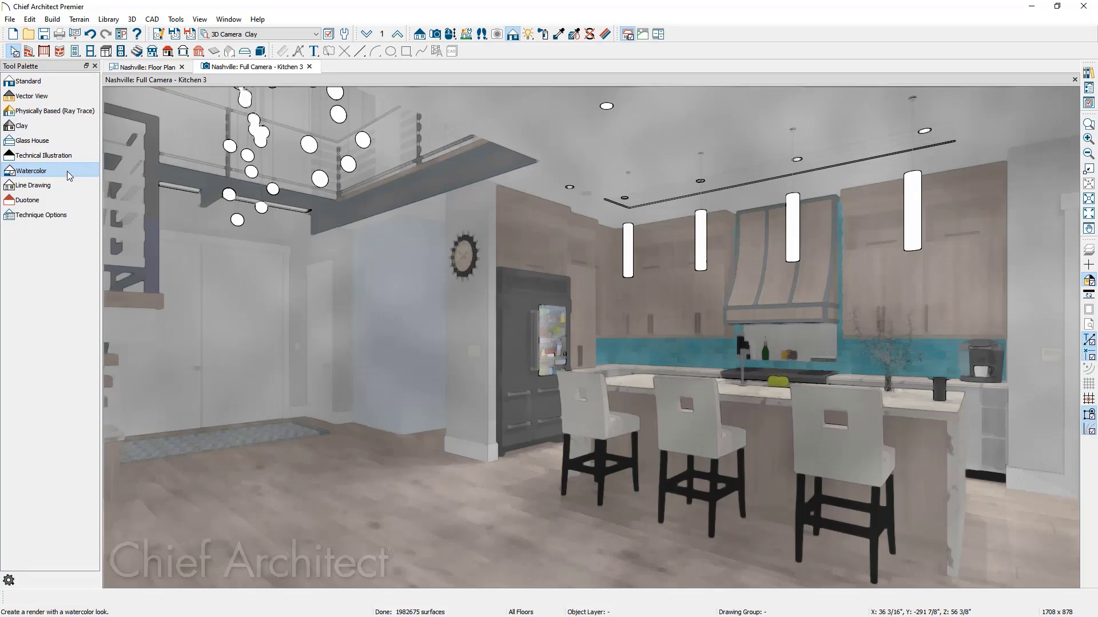
pyautogui.click(67, 215)
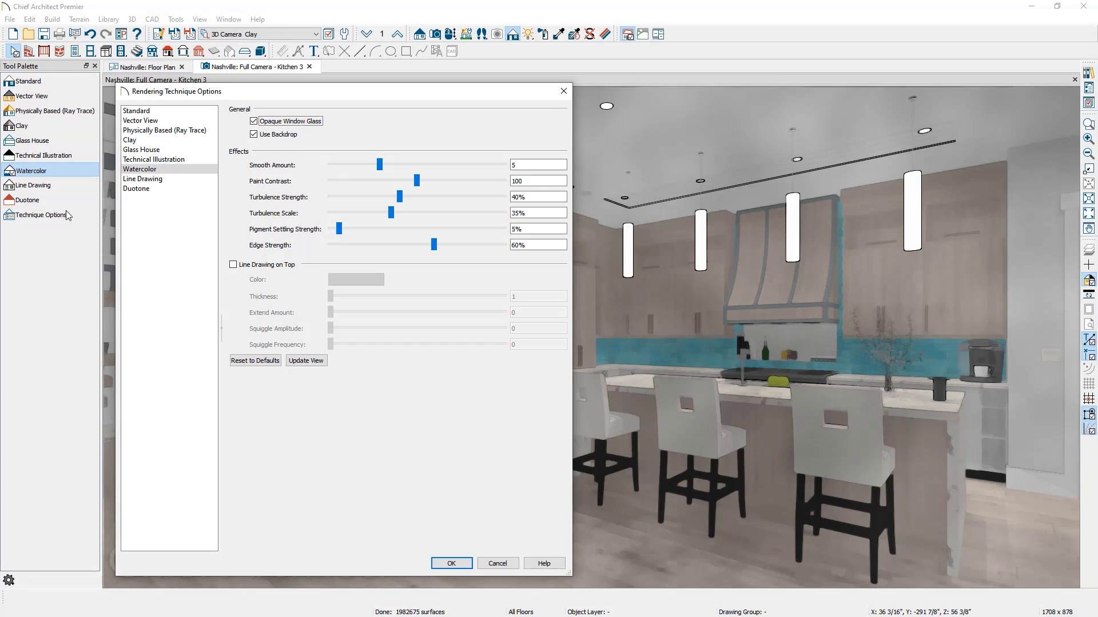
pyautogui.click(240, 265)
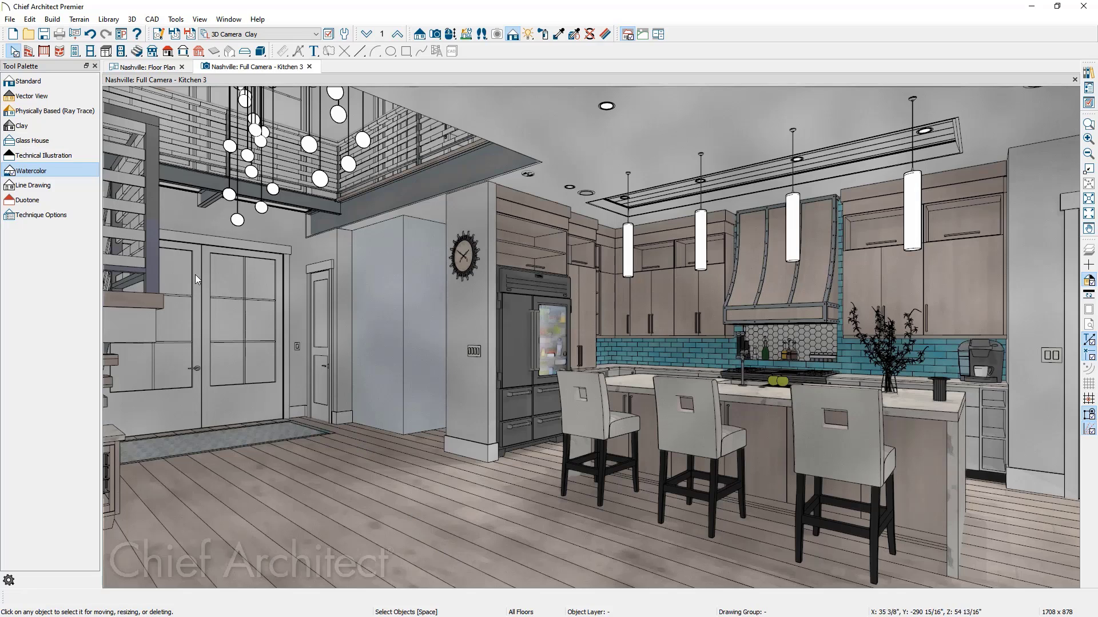
# Render the kitchen view with the Line Drawing technique and switch it to Duotone
pyautogui.click(70, 184)
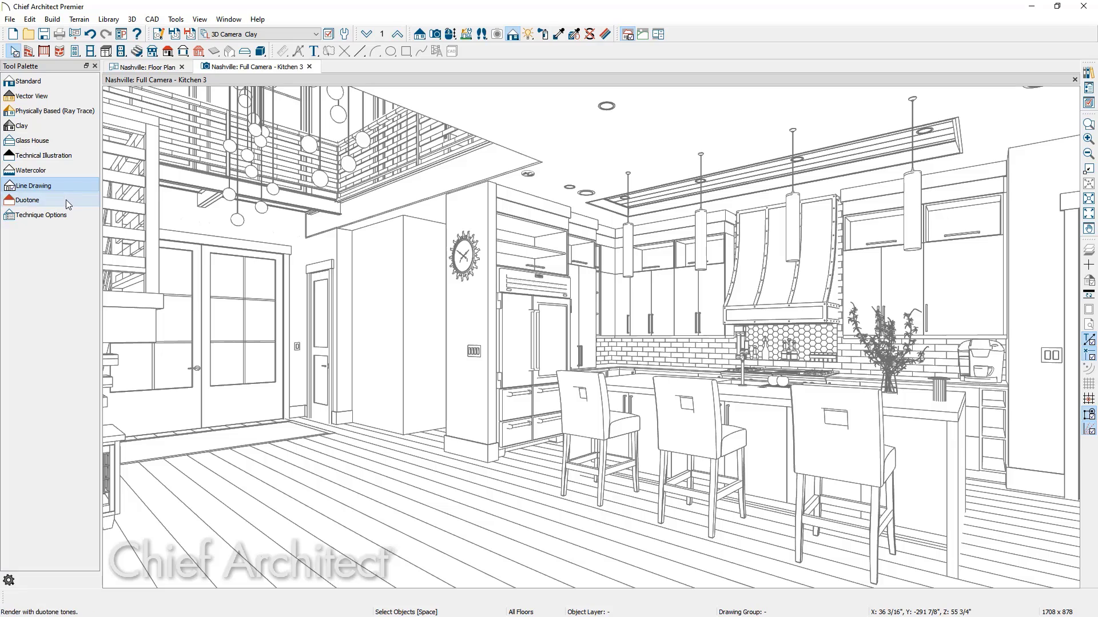
pyautogui.click(67, 201)
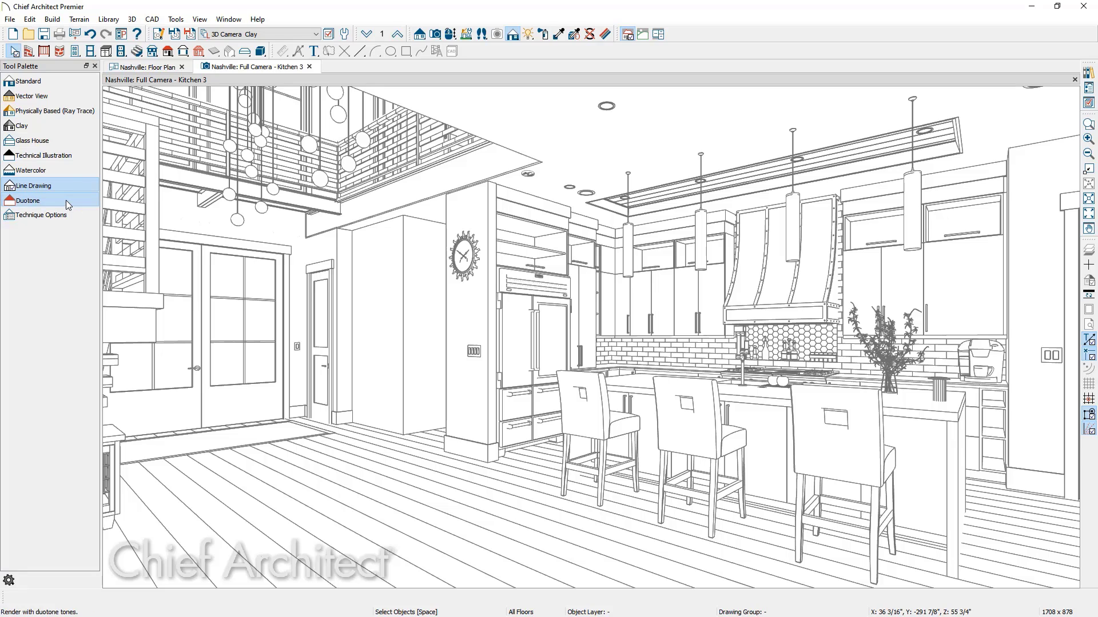